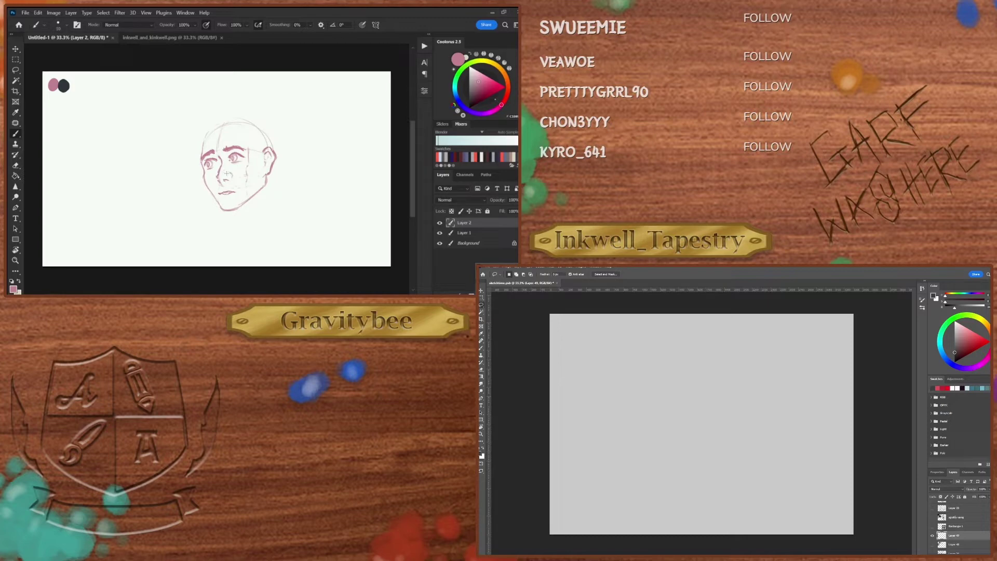
Step: Refine the nose and mouth lines of the face sketch, alternating erasing and redrawing
key(e)
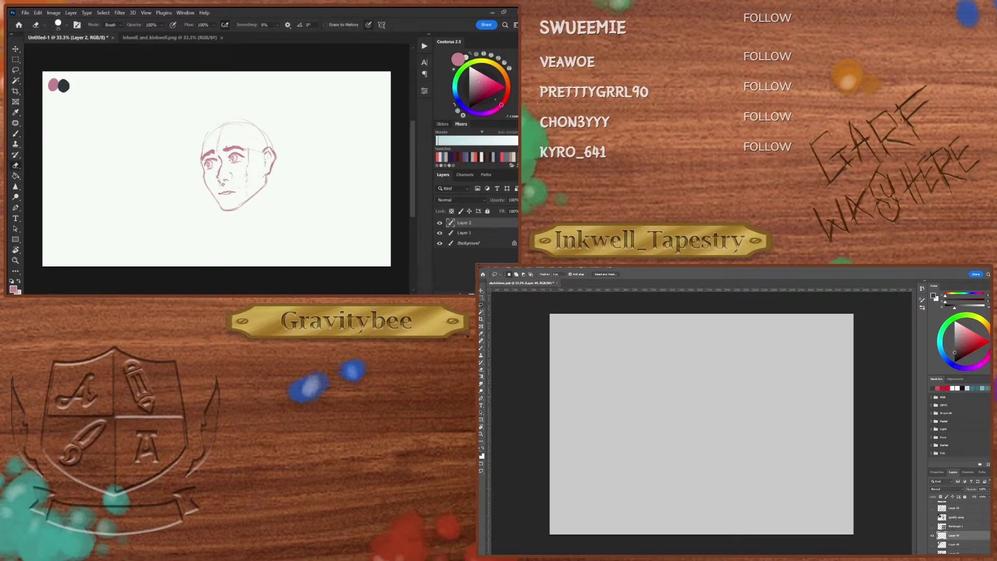
key(b)
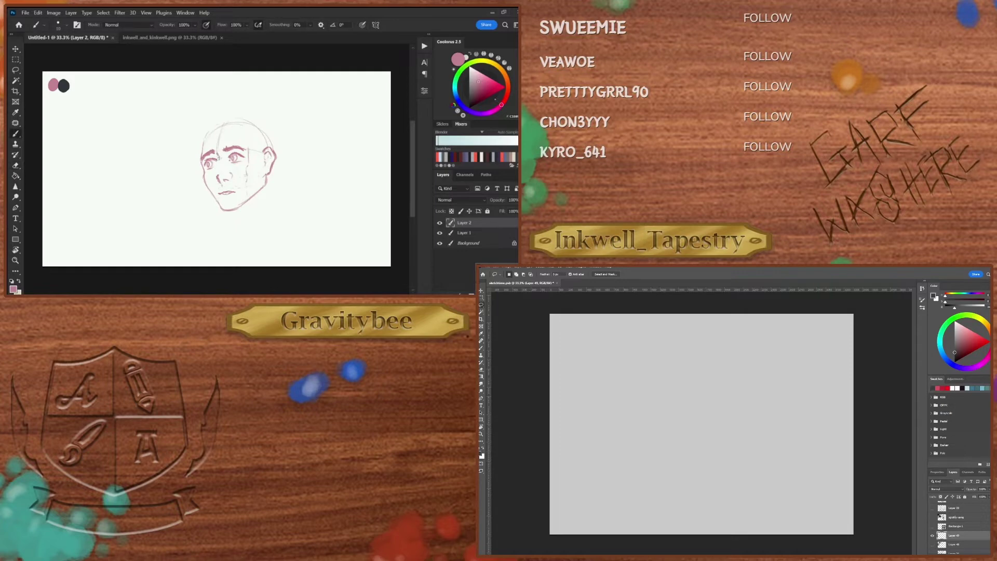
drag(220, 158, 217, 172)
key(e)
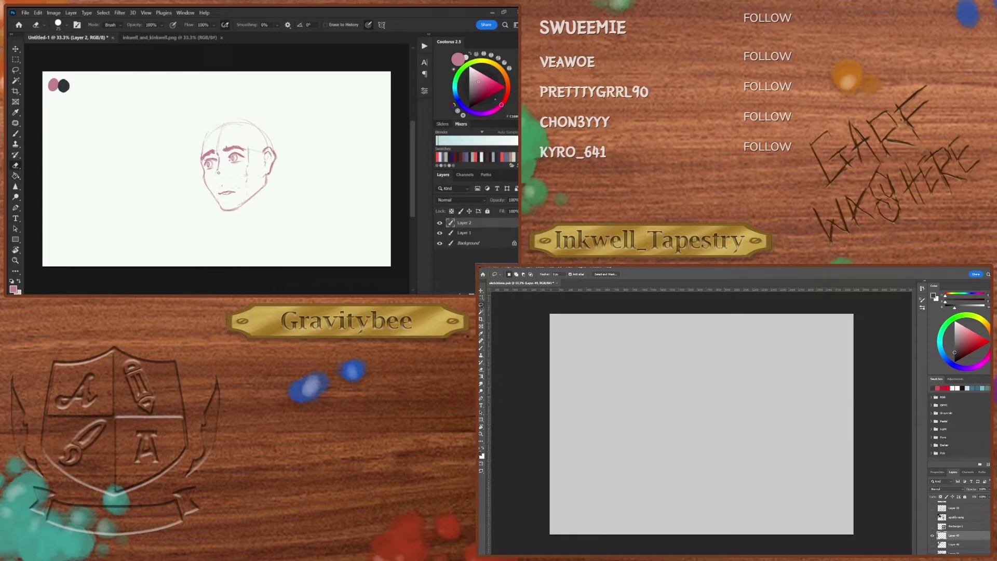
key(b)
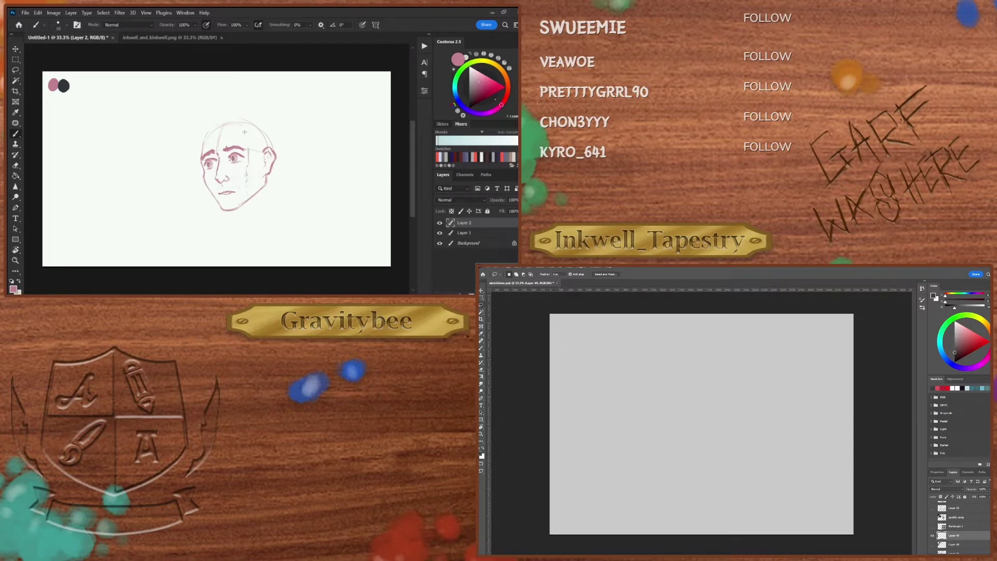
key(e)
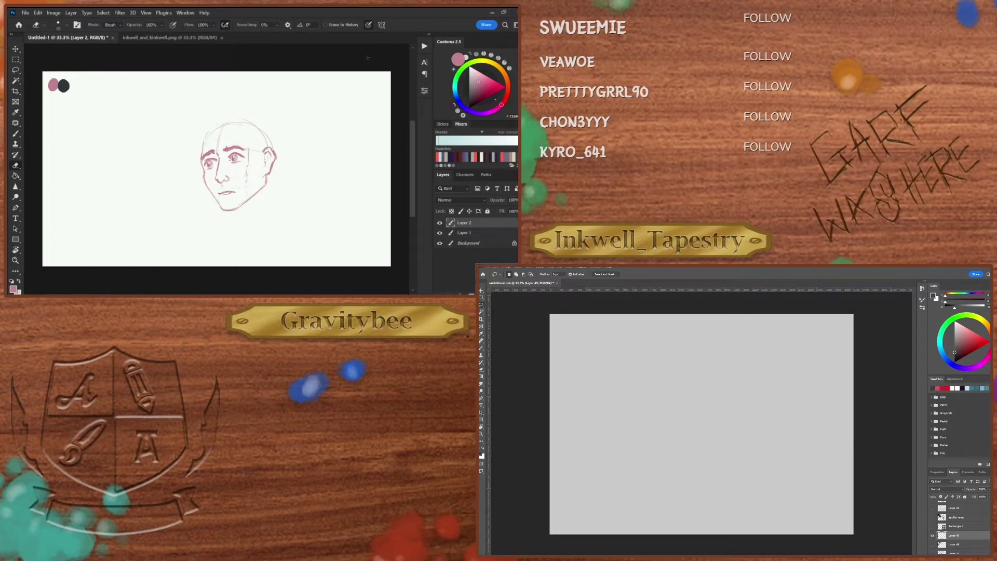
key(b)
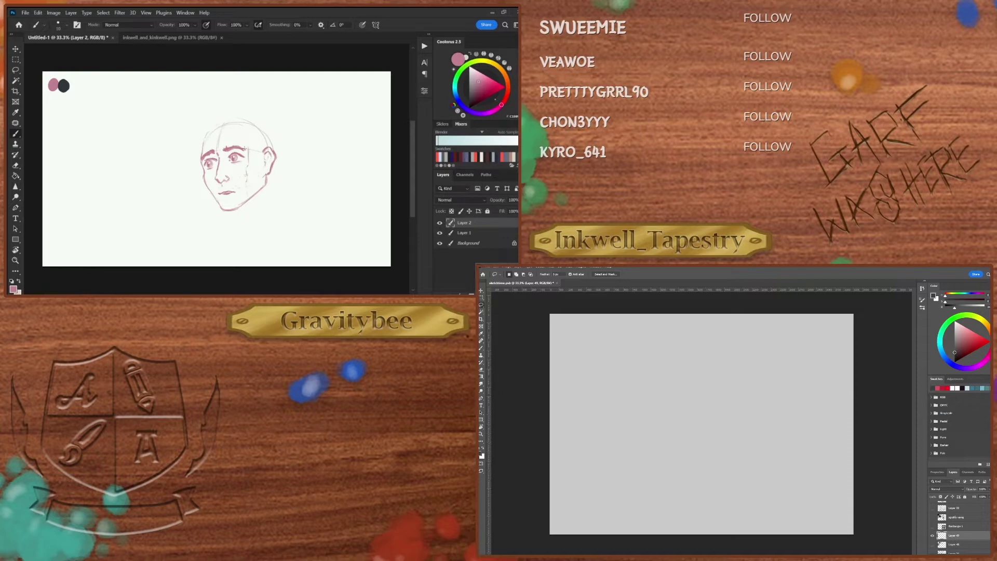
Step: Delete the face sketch layer and add a new empty layer above Layer 1
key(Delete)
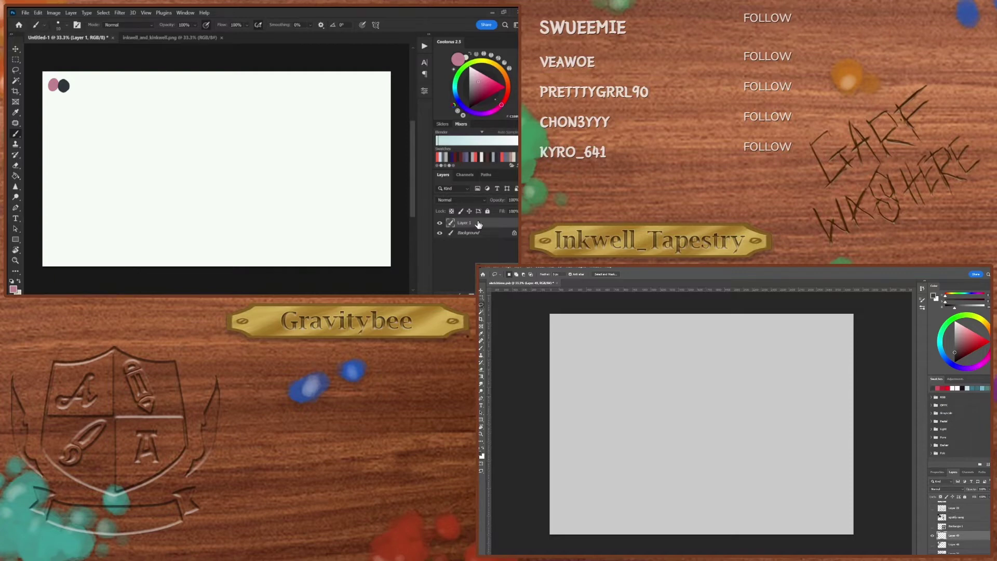
key(ctrl+shift+alt+n)
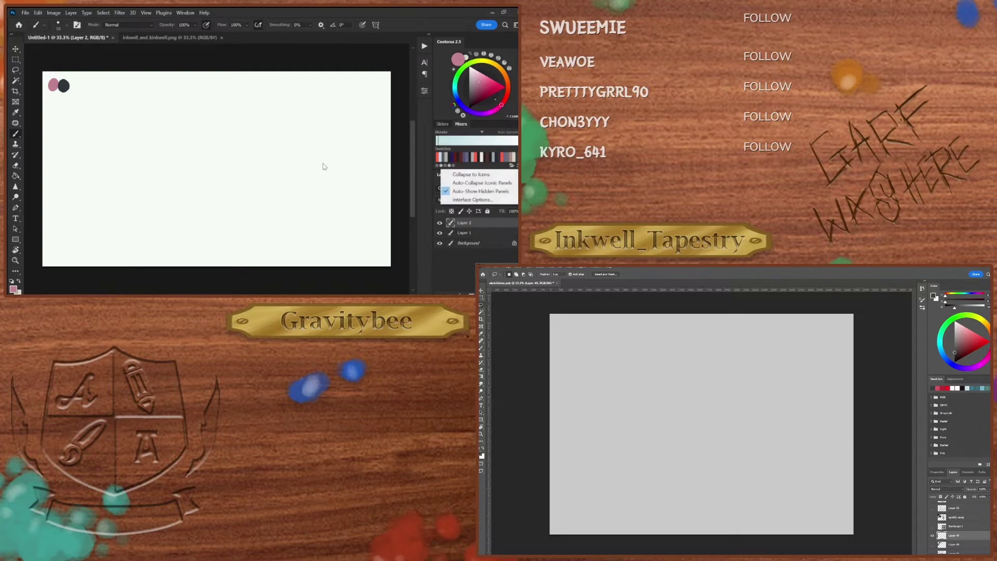
Step: Switch to a square-tipped brush preset with 50% flow and enlarge the brush for rough sketching
right_click(322, 165)
drag(468, 200, 468, 243)
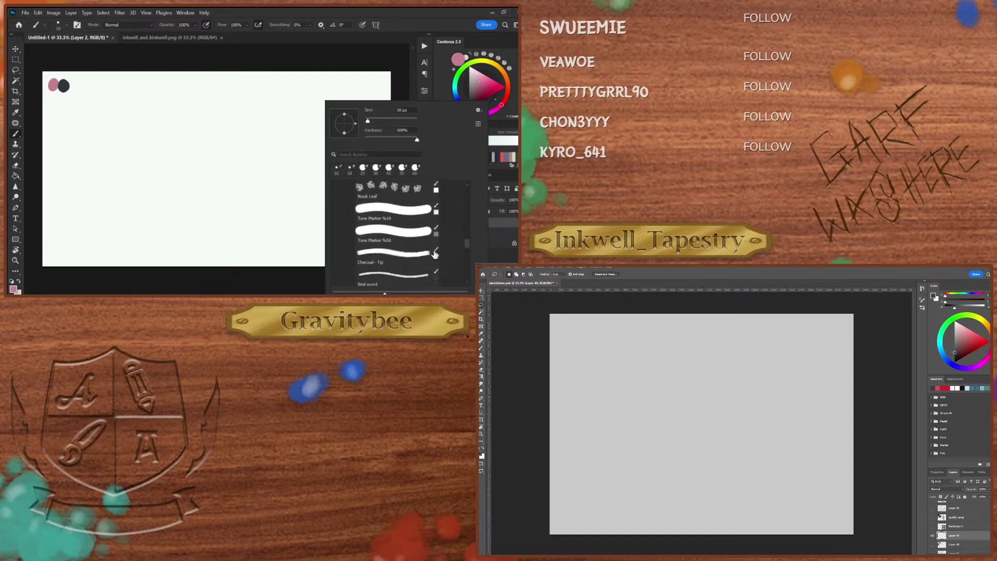
click(393, 260)
key(Return)
key(bracketright)
key(bracketright)
key(bracketright)
key(bracketright)
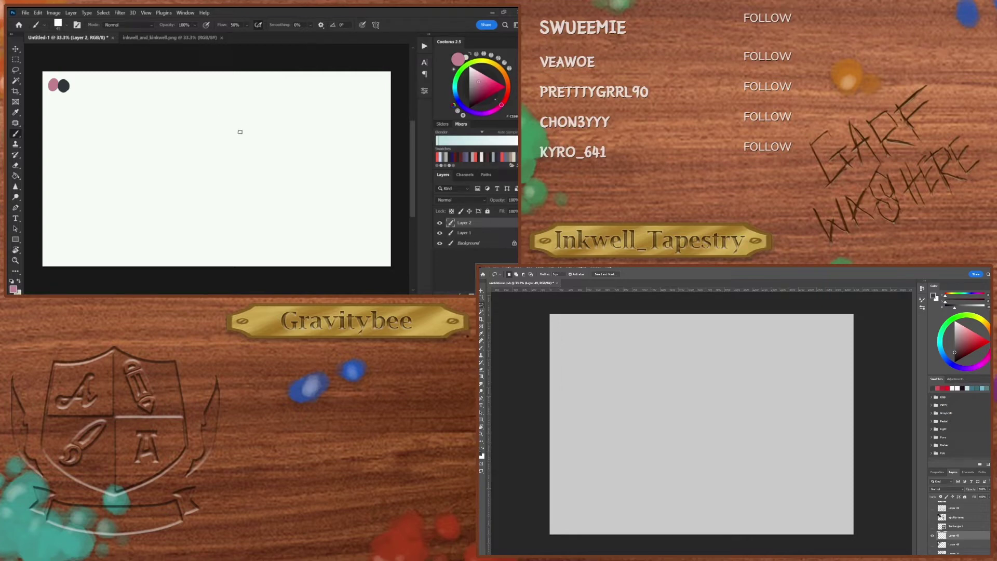
Step: Rough in the figure's arched body with a long limb stretching diagonally down from its left end
mouse_move(204, 149)
mouse_down()
mouse_move(247, 129)
mouse_move(238, 129)
mouse_move(268, 134)
mouse_move(284, 164)
mouse_up()
mouse_move(240, 152)
mouse_down()
mouse_move(228, 164)
mouse_move(204, 155)
mouse_move(214, 129)
mouse_move(261, 134)
mouse_up()
drag(190, 149, 98, 204)
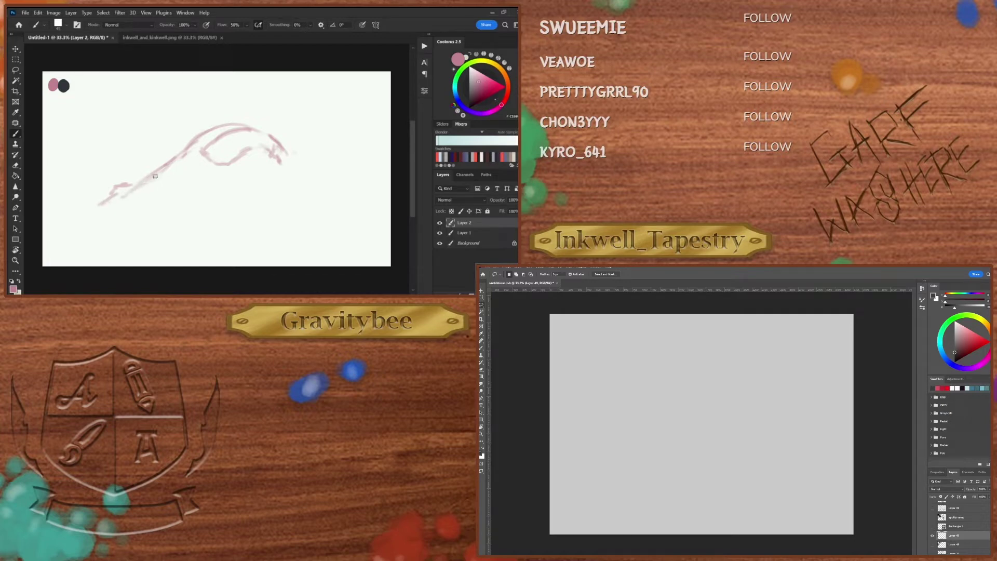
mouse_move(140, 184)
mouse_down()
mouse_move(212, 143)
mouse_move(216, 154)
mouse_up()
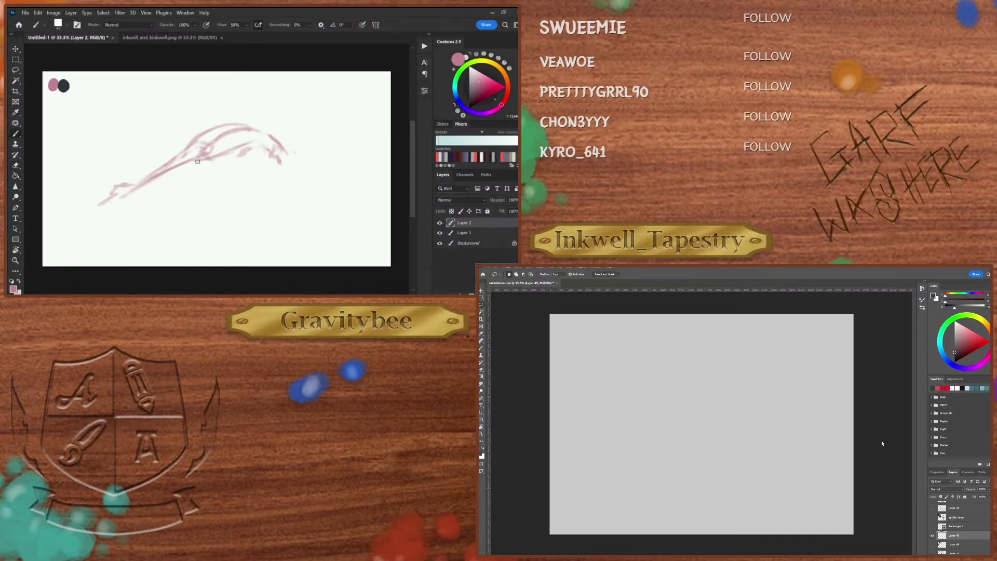
Step: Sketch the rounded hip under the arch and a leg reaching forward to a pointed knee that folds back
mouse_move(198, 161)
mouse_down()
mouse_move(263, 144)
mouse_move(259, 155)
mouse_move(283, 156)
mouse_move(262, 157)
mouse_move(272, 190)
mouse_up()
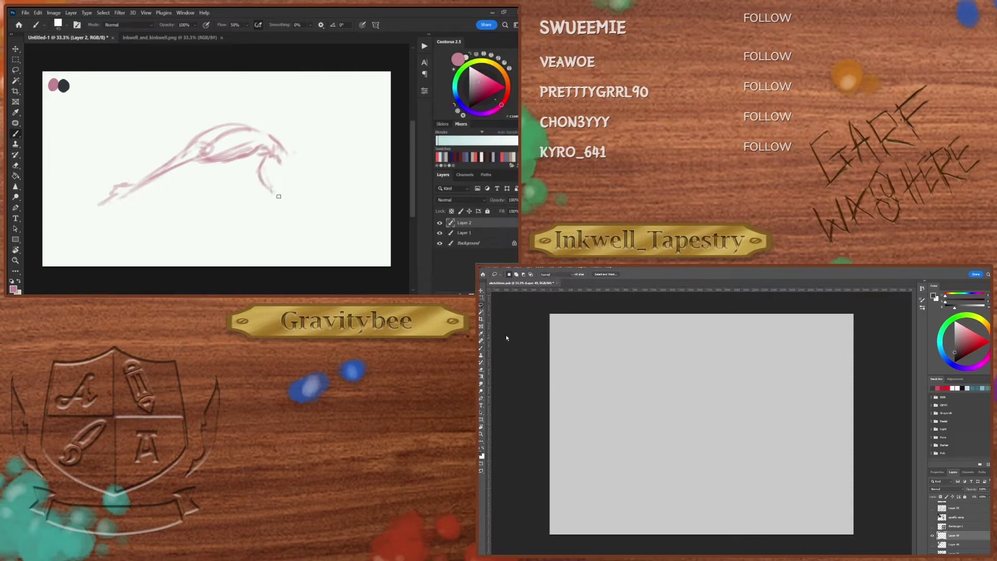
drag(265, 180, 309, 192)
mouse_move(285, 155)
mouse_down()
mouse_move(336, 176)
mouse_move(320, 174)
mouse_move(353, 170)
mouse_move(313, 168)
mouse_move(344, 188)
mouse_move(321, 190)
mouse_move(344, 191)
mouse_move(329, 178)
mouse_move(337, 175)
mouse_move(335, 197)
mouse_move(315, 190)
mouse_move(314, 202)
mouse_move(314, 192)
mouse_move(320, 197)
mouse_move(271, 216)
mouse_up()
drag(341, 188, 255, 221)
drag(308, 196, 257, 221)
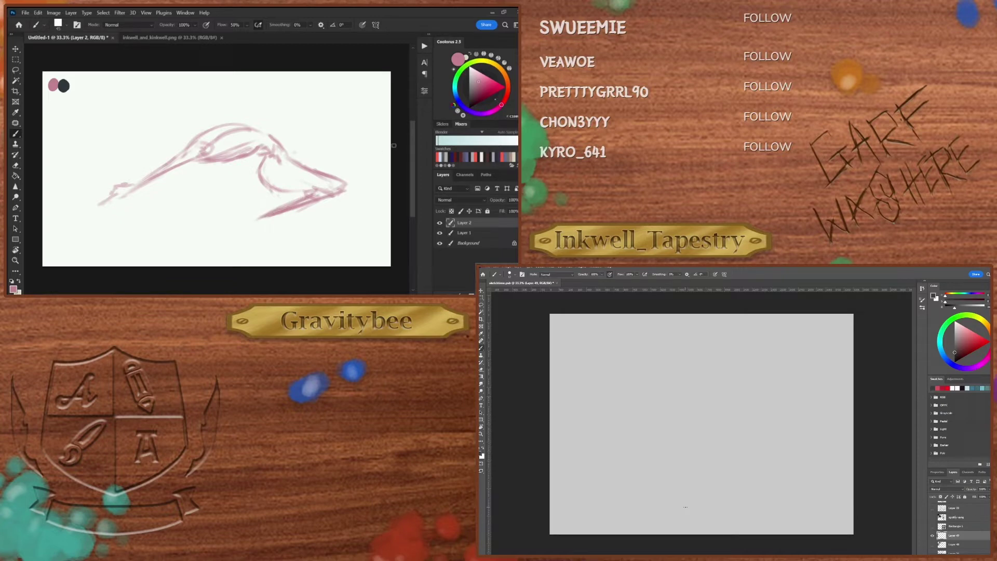
mouse_move(307, 195)
mouse_down()
mouse_move(264, 217)
mouse_move(282, 206)
mouse_up()
drag(328, 182, 315, 190)
drag(271, 186, 272, 206)
Step: Erase the folded lower leg, then redraw the raised leg stretched forward and add a second leg hanging from the hip
key(e)
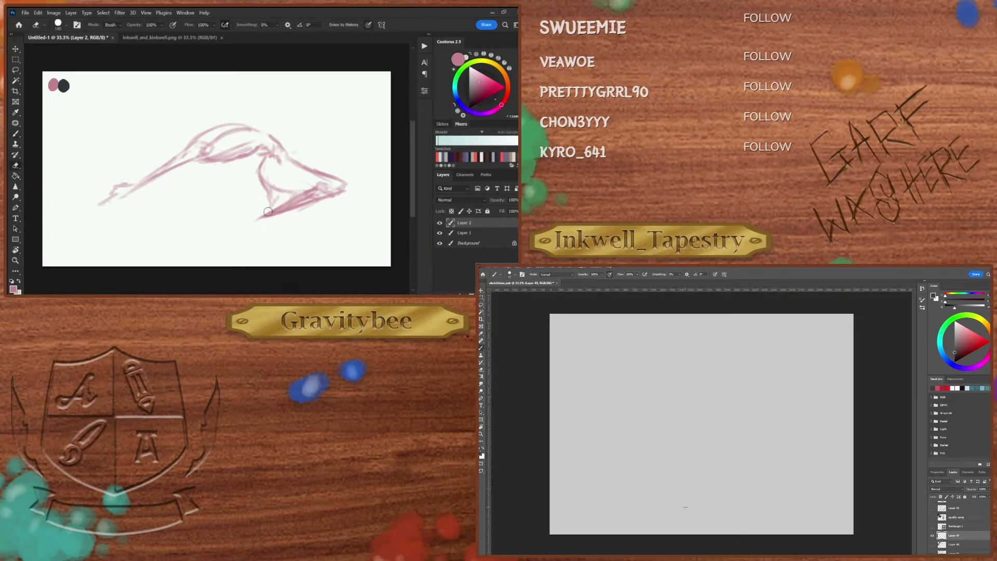
mouse_move(268, 212)
mouse_down()
mouse_move(363, 181)
mouse_move(268, 214)
mouse_up()
key(b)
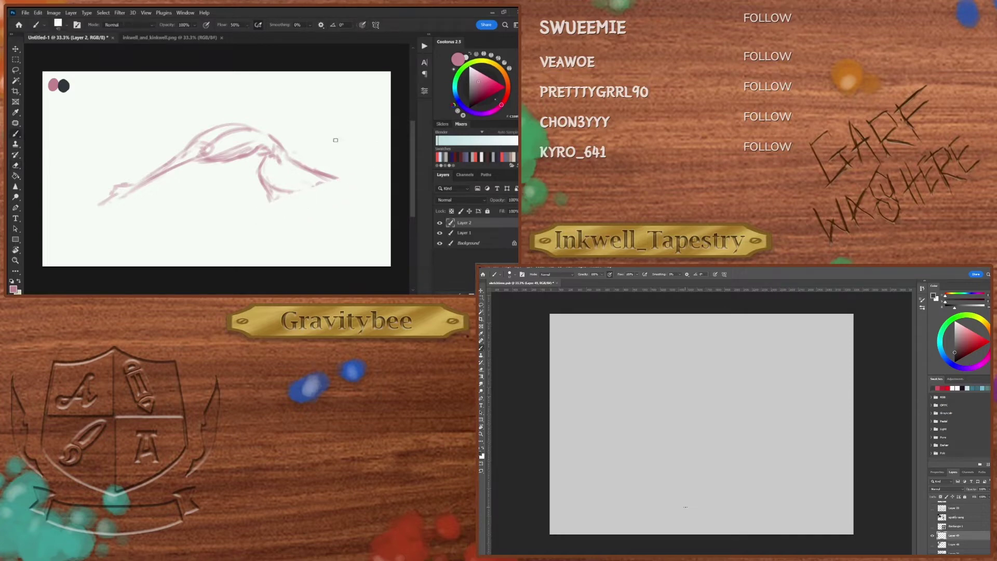
mouse_move(265, 177)
mouse_down()
mouse_move(279, 193)
mouse_move(266, 189)
mouse_move(336, 178)
mouse_up()
mouse_move(284, 158)
mouse_down()
mouse_move(348, 171)
mouse_move(314, 167)
mouse_move(361, 185)
mouse_move(306, 184)
mouse_move(365, 184)
mouse_move(269, 193)
mouse_move(281, 218)
mouse_move(298, 193)
mouse_move(287, 229)
mouse_up()
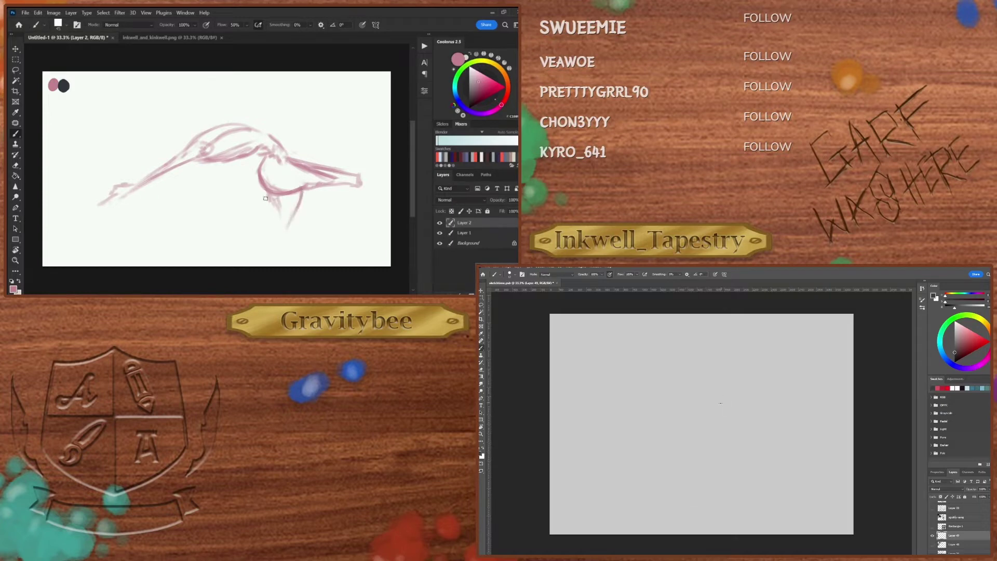
mouse_move(270, 221)
mouse_down()
mouse_move(272, 240)
mouse_move(299, 202)
mouse_up()
Step: Scale down and reposition the whole figure, then extend the hanging leg to a foot near the canvas's lower edge
key(ctrl+t)
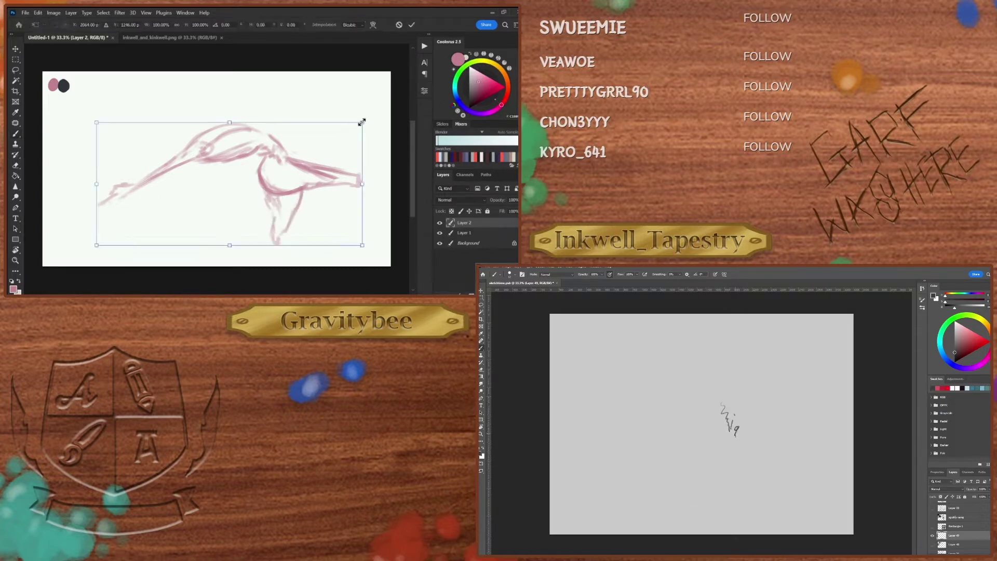
mouse_move(364, 120)
mouse_down()
mouse_move(321, 151)
mouse_move(292, 138)
mouse_move(271, 160)
mouse_up()
key(Return)
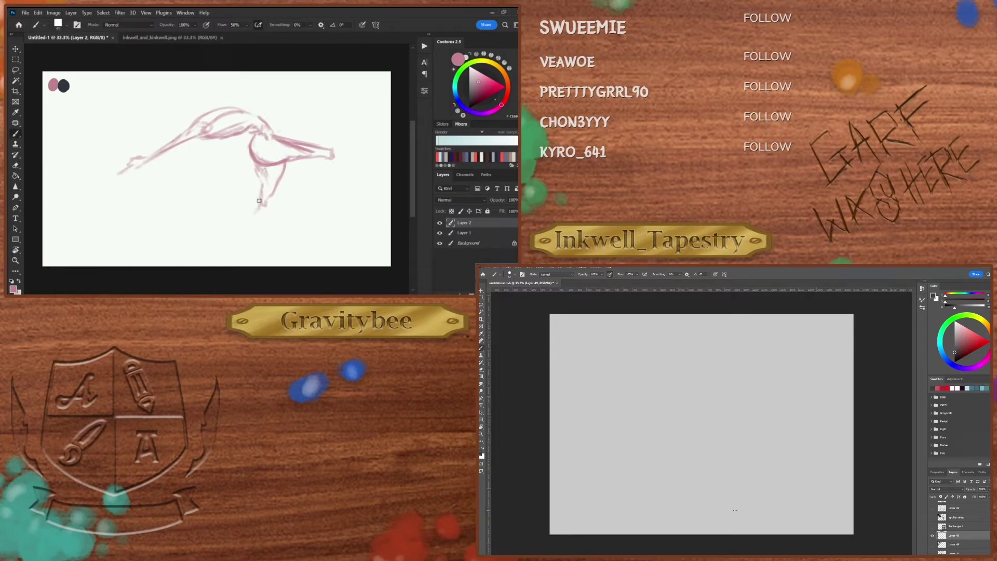
mouse_move(259, 200)
mouse_down()
mouse_move(240, 254)
mouse_move(260, 222)
mouse_move(236, 250)
mouse_move(255, 263)
mouse_up()
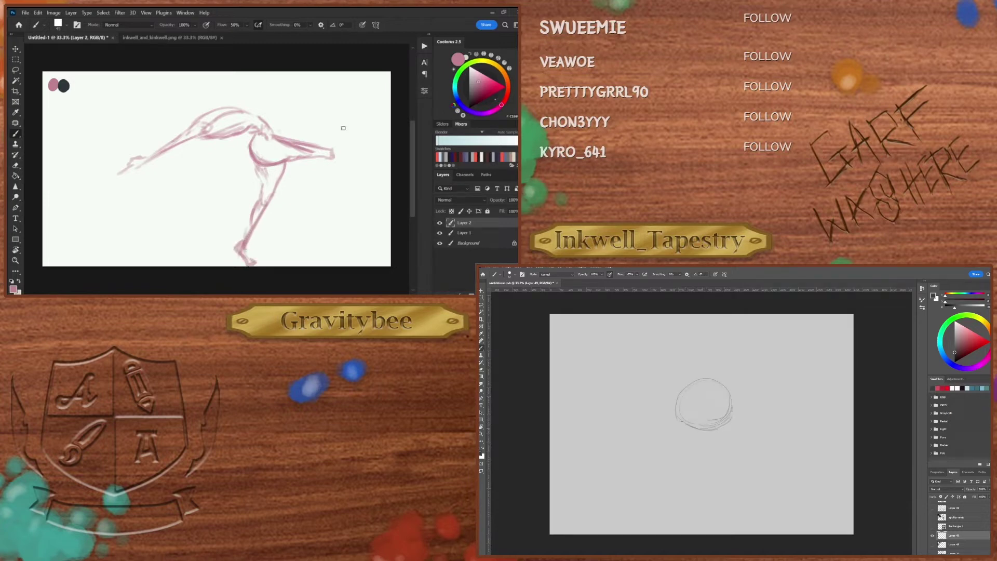
Step: Move the figure up and slightly left, then erase the standing leg's shin and foot and redraw them more vertically
key(ctrl+t)
mouse_move(280, 168)
mouse_down()
mouse_move(284, 143)
mouse_move(271, 148)
mouse_move(269, 188)
mouse_up()
key(Return)
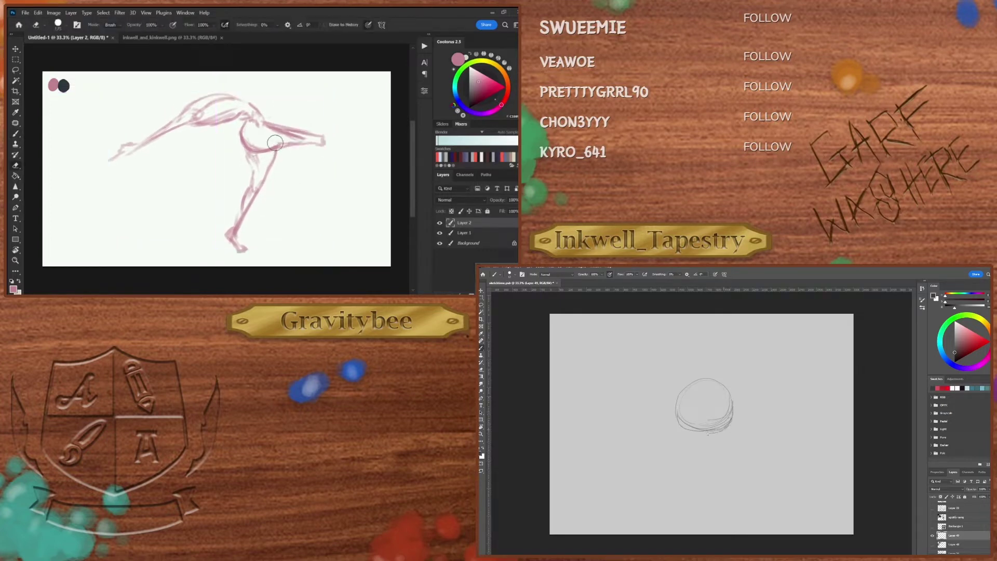
mouse_move(227, 225)
mouse_down()
mouse_move(236, 244)
mouse_move(240, 229)
mouse_up()
key(b)
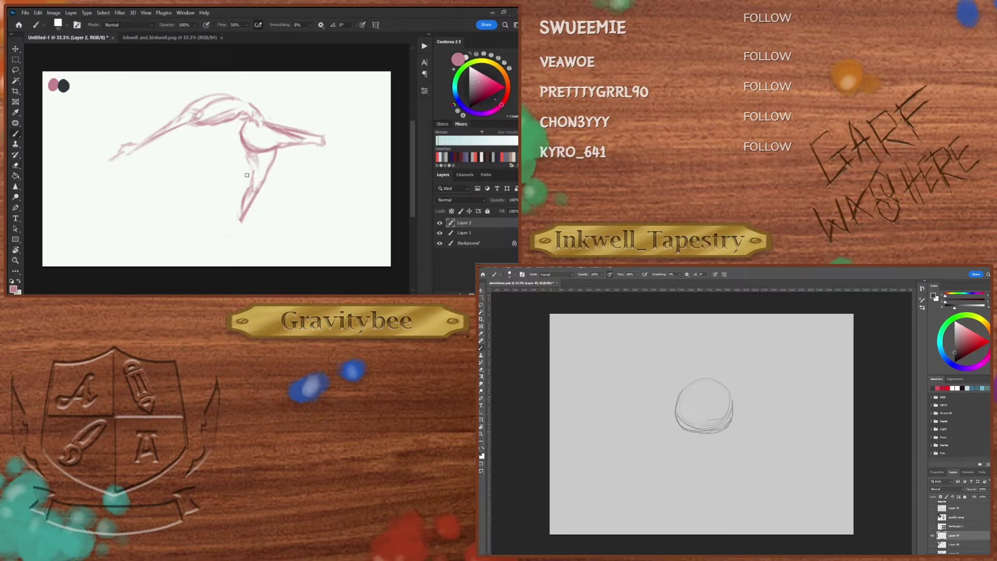
mouse_move(252, 186)
mouse_down()
mouse_move(239, 241)
mouse_move(240, 219)
mouse_move(228, 241)
mouse_move(246, 260)
mouse_up()
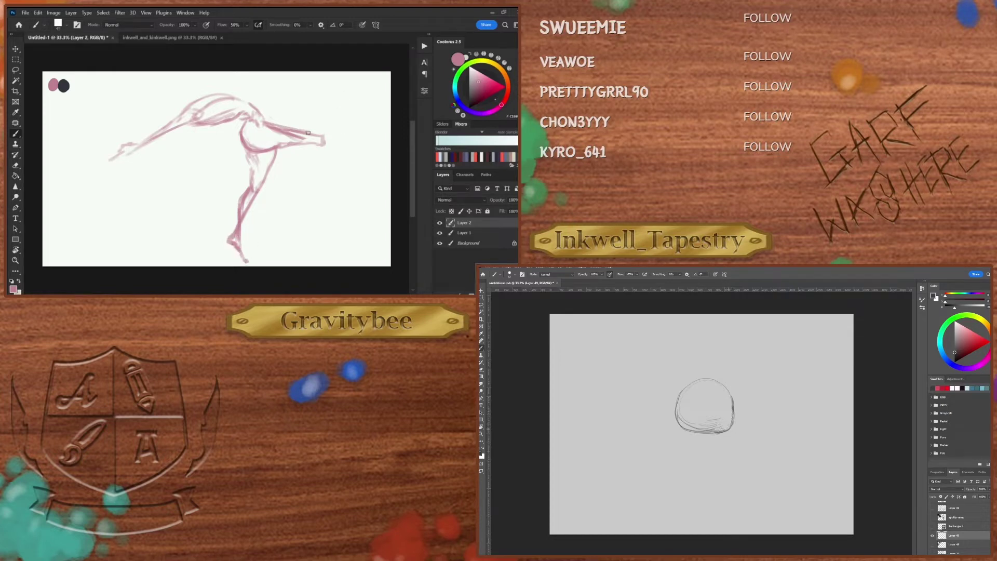
Step: Redraw the raised leg with a bent knee and the lower leg folding back onto the standing leg
mouse_move(308, 132)
mouse_down()
mouse_move(324, 147)
mouse_move(311, 144)
mouse_move(308, 157)
mouse_move(325, 147)
mouse_move(286, 173)
mouse_move(315, 149)
mouse_move(309, 140)
mouse_move(276, 177)
mouse_move(328, 141)
mouse_move(275, 143)
mouse_move(294, 151)
mouse_up()
key(ctrl+z)
key(ctrl+z)
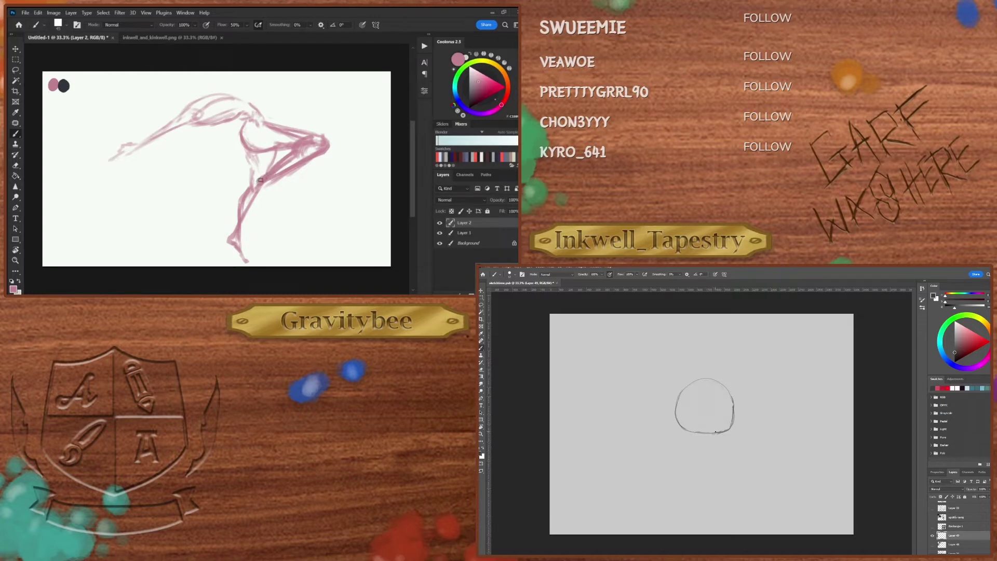
drag(257, 178, 250, 193)
mouse_move(257, 178)
mouse_down()
mouse_move(241, 199)
mouse_move(262, 182)
mouse_up()
key(ctrl+z)
drag(243, 199, 271, 175)
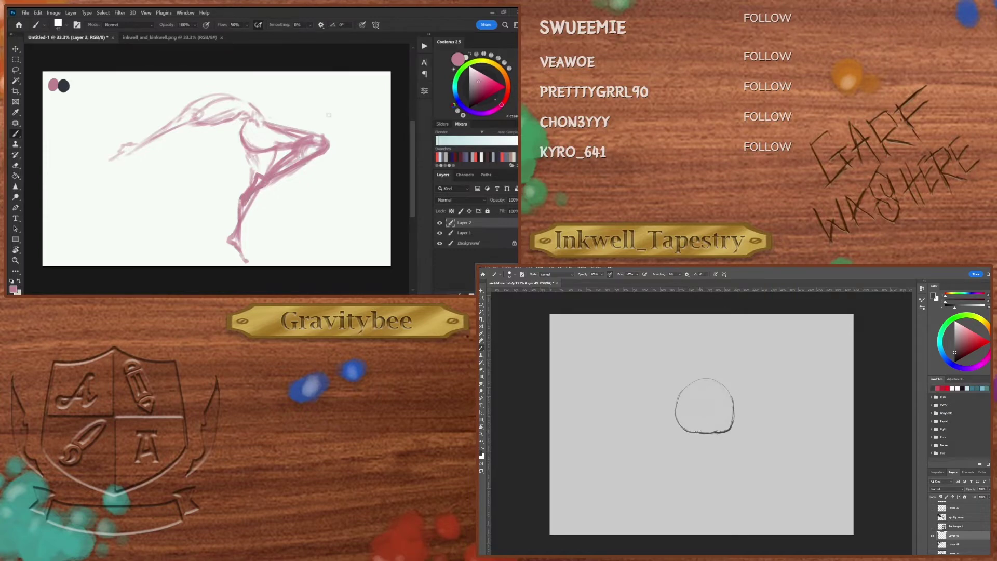
Step: Lengthen the outstretched limb on the figure's left side, clean up its end and redraw its tip farther out
mouse_move(185, 111)
mouse_down()
mouse_move(149, 135)
mouse_move(199, 113)
mouse_move(152, 129)
mouse_move(98, 168)
mouse_move(147, 137)
mouse_up()
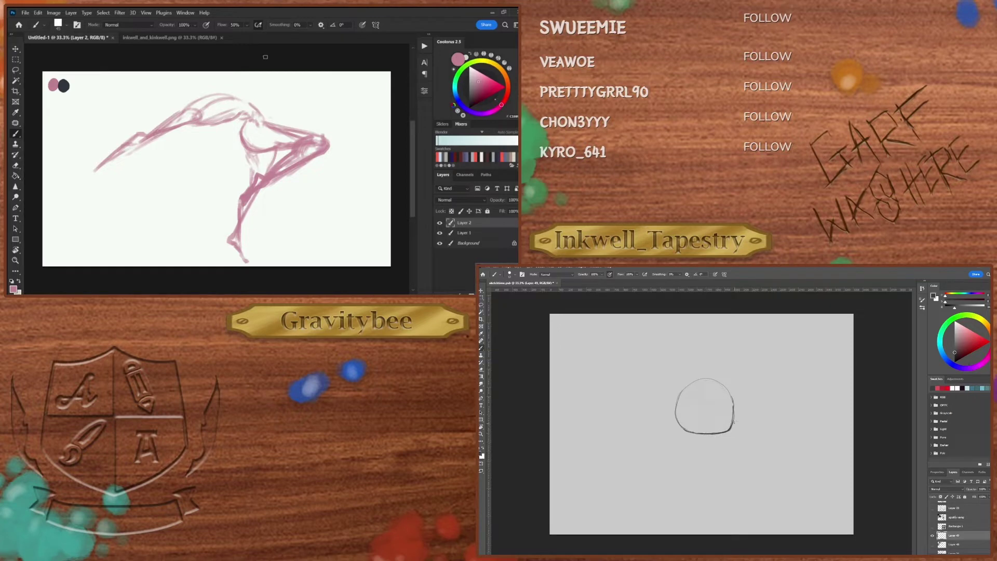
key(e)
mouse_move(84, 171)
mouse_down()
mouse_move(117, 144)
mouse_move(137, 134)
mouse_move(91, 176)
mouse_move(154, 141)
mouse_up()
key(b)
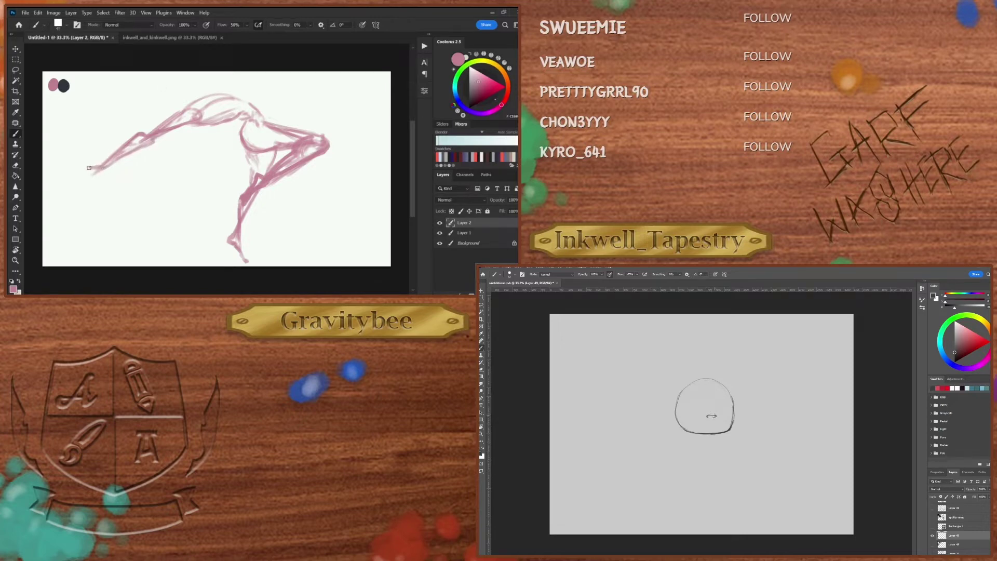
mouse_move(76, 175)
mouse_down()
mouse_move(96, 168)
mouse_move(73, 191)
mouse_move(100, 166)
mouse_up()
Step: Scale the whole figure to about 83% and move it up and right toward the canvas centre
key(ctrl+t)
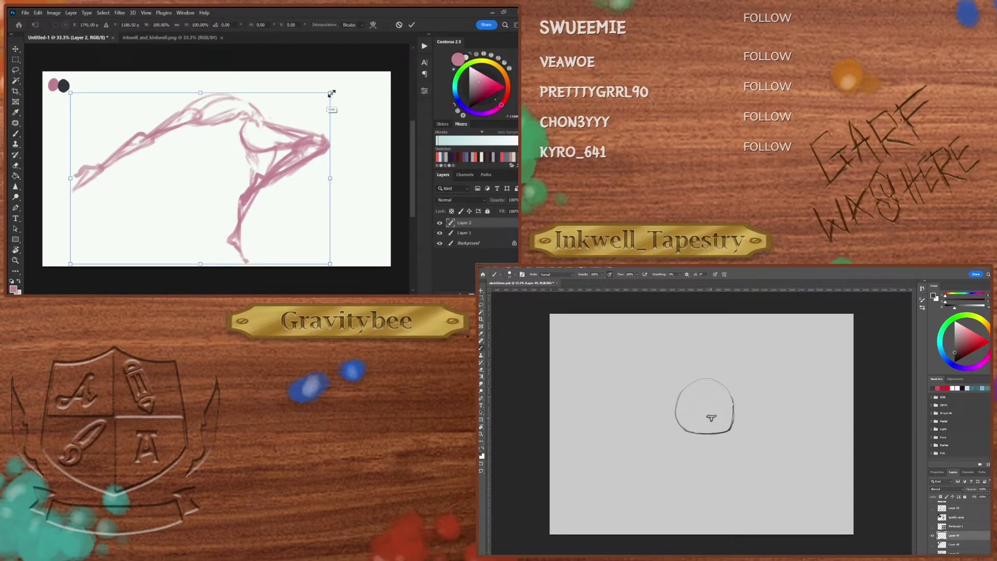
drag(332, 92, 286, 122)
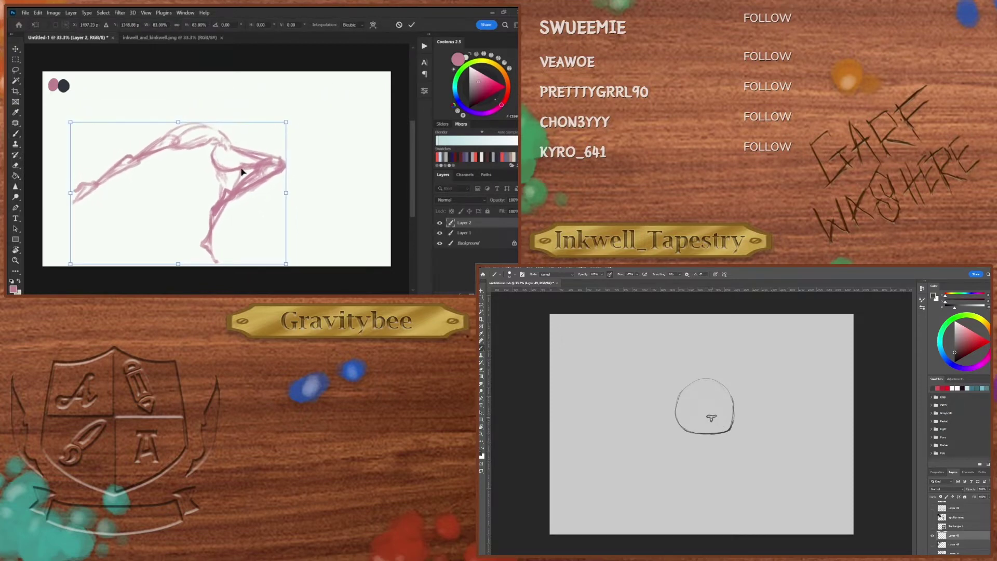
drag(240, 173, 262, 165)
key(Return)
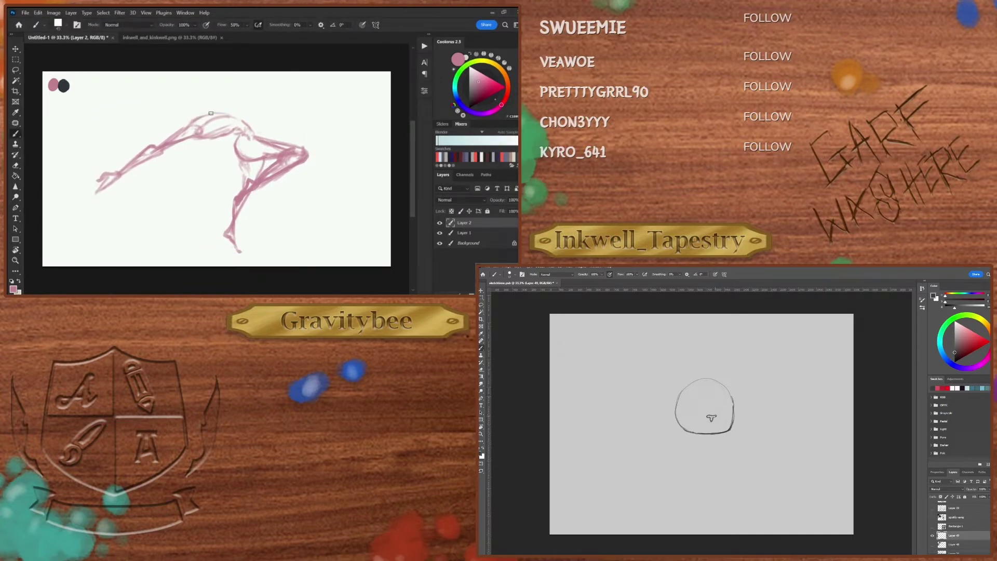
Step: Sketch a second contour over the arched body and a thin line sweeping up to the right from it
mouse_move(211, 112)
mouse_down()
mouse_move(197, 119)
mouse_move(239, 111)
mouse_move(261, 139)
mouse_up()
mouse_move(219, 104)
mouse_down()
mouse_move(259, 109)
mouse_move(282, 89)
mouse_up()
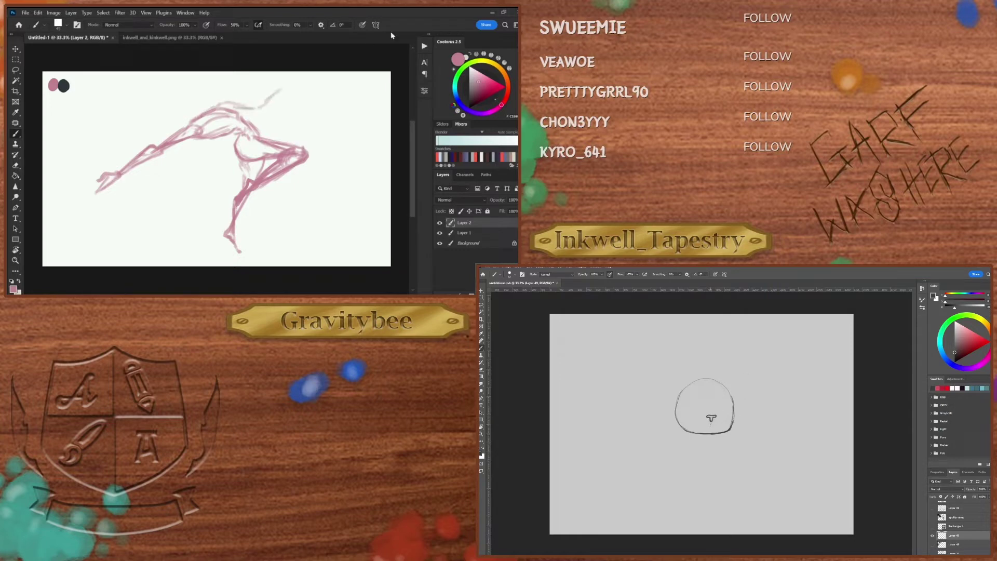
Step: Lasso the outstretched left limb, scale it to about 86%, reattach it to the body and deselect
key(l)
mouse_move(200, 118)
mouse_down()
mouse_move(83, 183)
mouse_move(209, 149)
mouse_move(162, 139)
mouse_up()
key(ctrl+t)
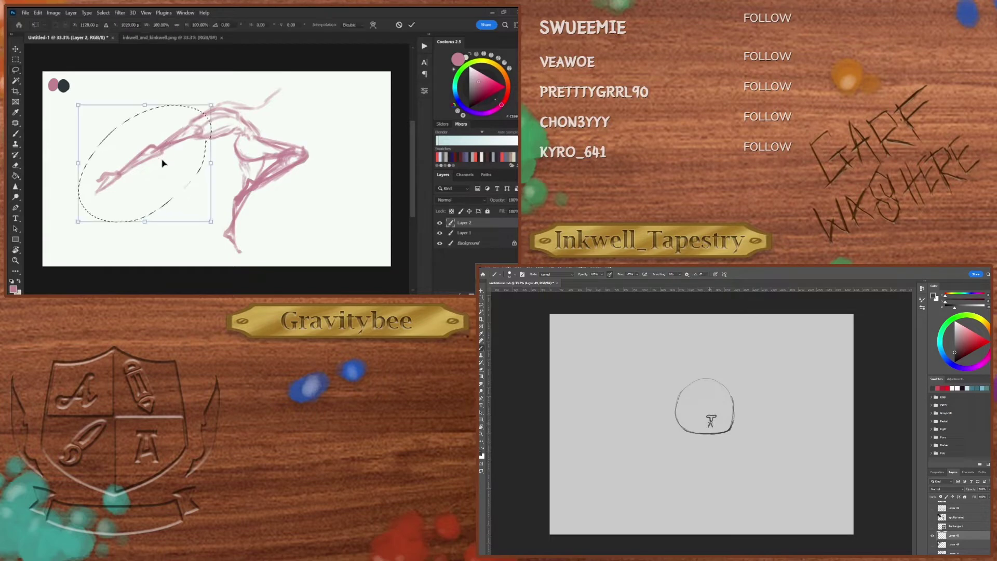
drag(78, 221, 98, 204)
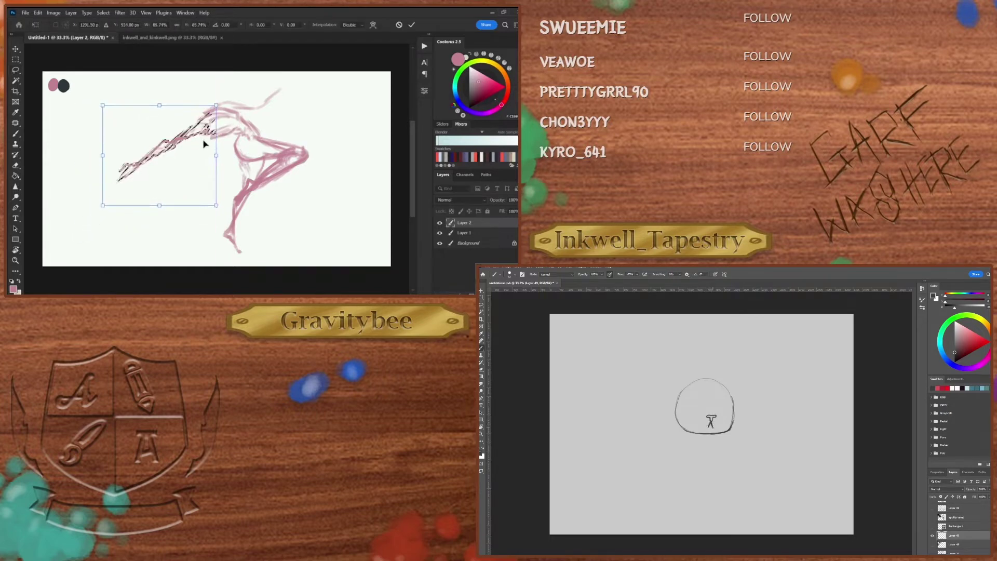
key(Return)
key(ctrl+d)
Step: Clean up the joint between the resized limb and the body, then redraw the body's lower contour
key(e)
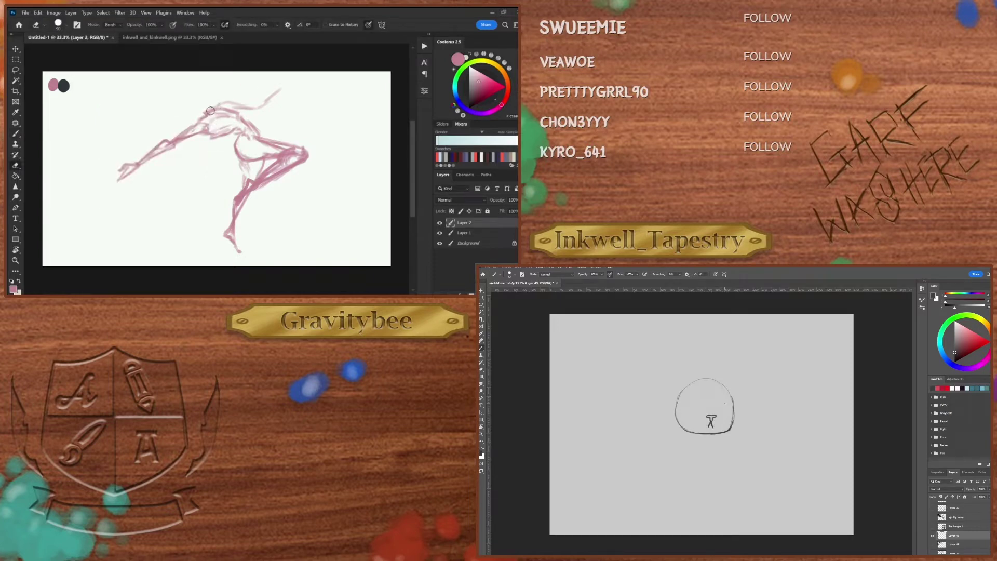
key(b)
drag(205, 134, 241, 138)
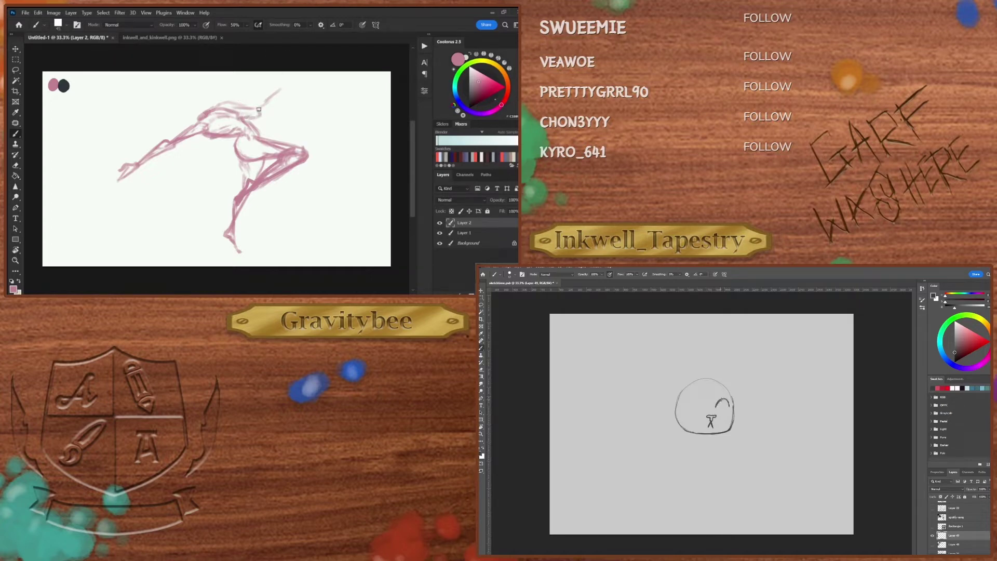
Step: Build up the raised limb to the upper right, then scale the whole figure to about 94% and shift it right
mouse_move(258, 109)
mouse_down()
mouse_move(241, 112)
mouse_move(283, 82)
mouse_move(258, 115)
mouse_move(285, 78)
mouse_move(297, 81)
mouse_up()
key(ctrl+t)
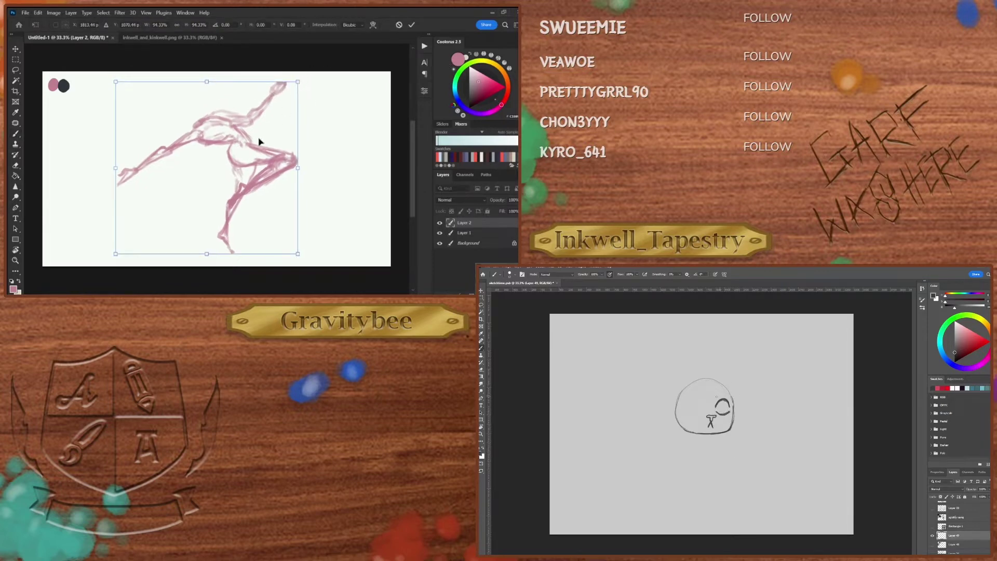
drag(260, 141, 276, 143)
key(Return)
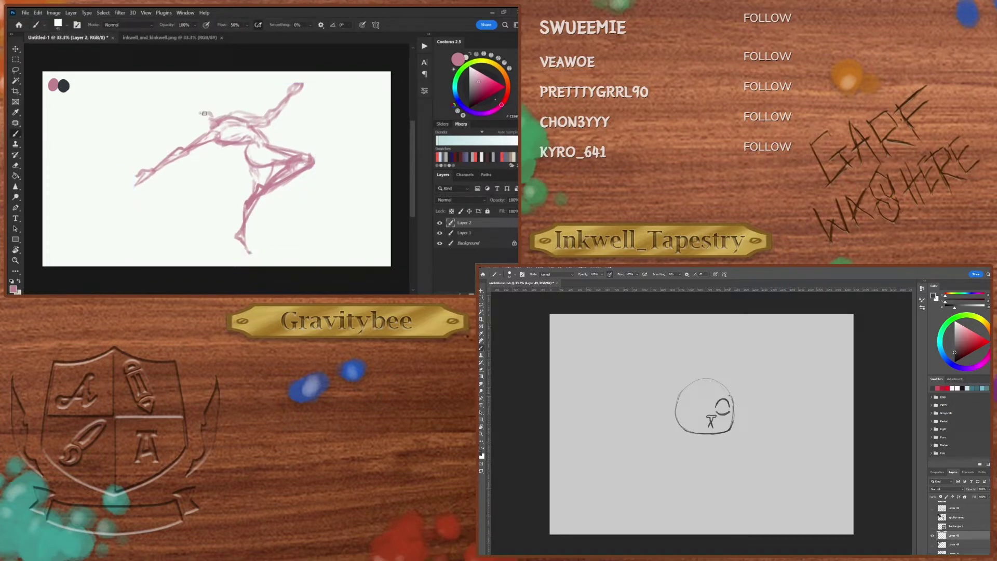
Step: Sketch the loose angular shape and trailing lines around the left end of the arched torso
mouse_move(205, 113)
mouse_down()
mouse_move(191, 116)
mouse_move(210, 127)
mouse_up()
drag(216, 119, 208, 111)
mouse_move(195, 113)
mouse_down()
mouse_move(183, 139)
mouse_move(206, 167)
mouse_move(193, 174)
mouse_move(205, 148)
mouse_up()
Step: Lower the rough figure layer's opacity to 43% and add a new layer above it, with a smaller brush
click(515, 200)
drag(517, 211, 504, 210)
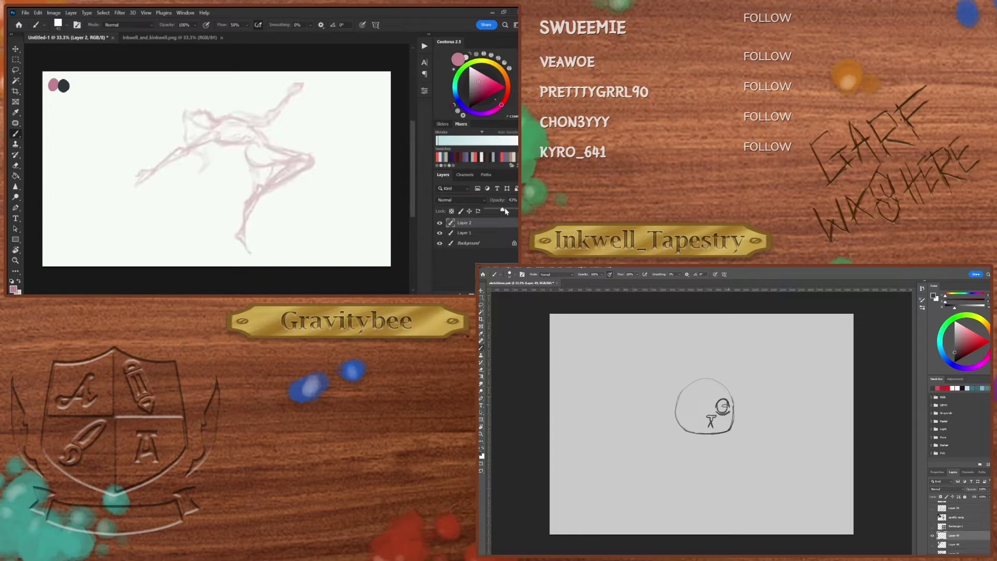
click(479, 226)
key(ctrl+shift+alt+n)
key(bracketleft)
Step: Redraw the torso's near edge and the outstretched left limb in finer lines, and lasso the eye on the cartoon face
mouse_move(207, 129)
mouse_down()
mouse_move(235, 125)
mouse_move(256, 140)
mouse_move(208, 127)
mouse_up()
key(e)
key(b)
key(l)
drag(201, 134, 182, 148)
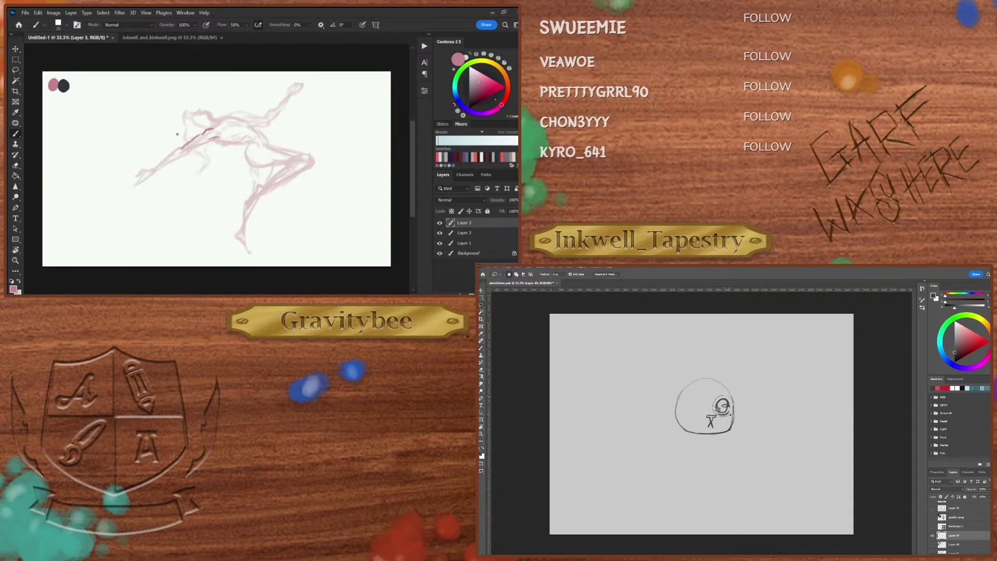
drag(175, 149, 154, 165)
Step: Duplicate the lassoed eye and move the copy to the face's left side, while refining the outstretched limb's lower contour
key(ctrl+j)
key(ctrl+t)
drag(159, 170, 182, 160)
key(shift+Left)
key(shift+Left)
key(shift+Left)
key(shift+Left)
key(shift+Left)
key(shift+Left)
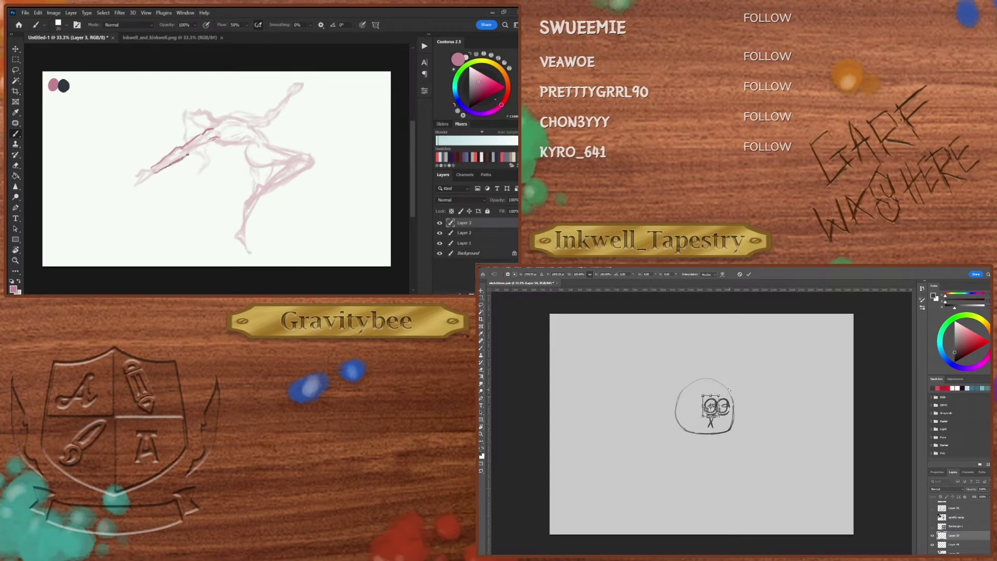
key(shift+Left)
key(shift+Left)
key(shift+Left)
key(shift+Left)
drag(188, 154, 206, 147)
key(shift+Right)
key(shift+Right)
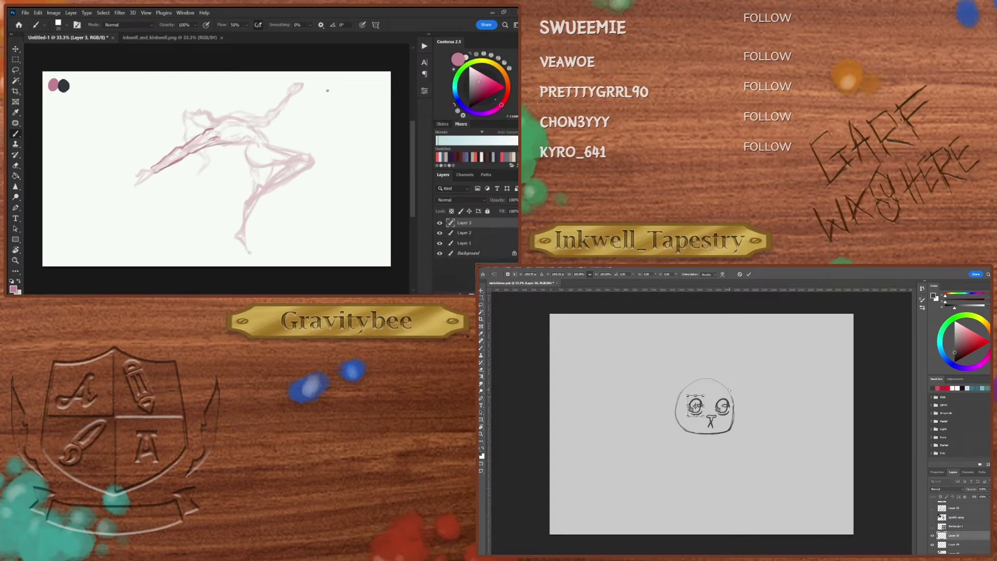
key(shift+Right)
key(shift+Right)
Step: Warp the copied eye to fit the left side of the cartoon face and apply the transformation
click(722, 274)
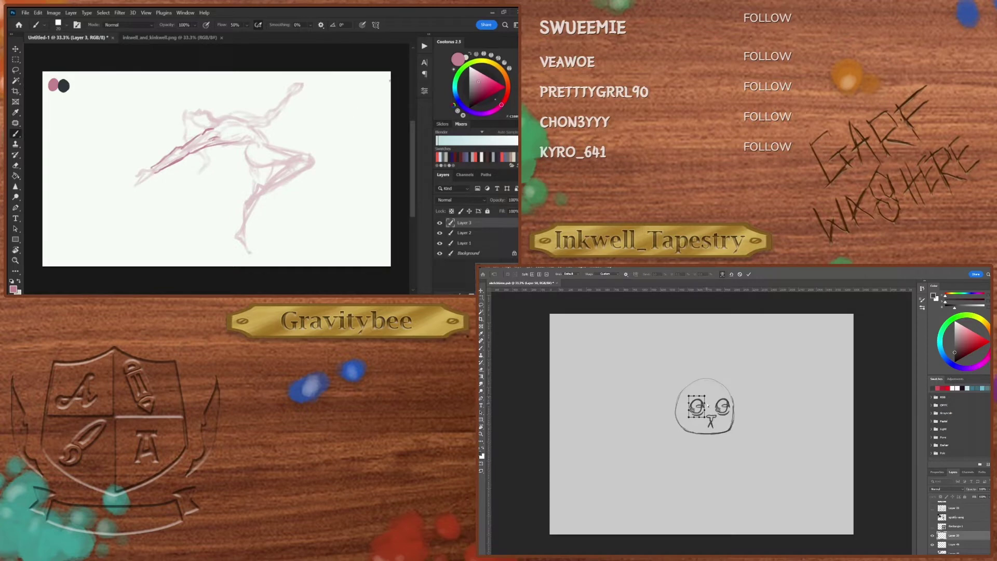
mouse_move(705, 398)
mouse_down()
mouse_move(706, 411)
mouse_move(689, 415)
mouse_move(690, 404)
mouse_up()
right_click(688, 403)
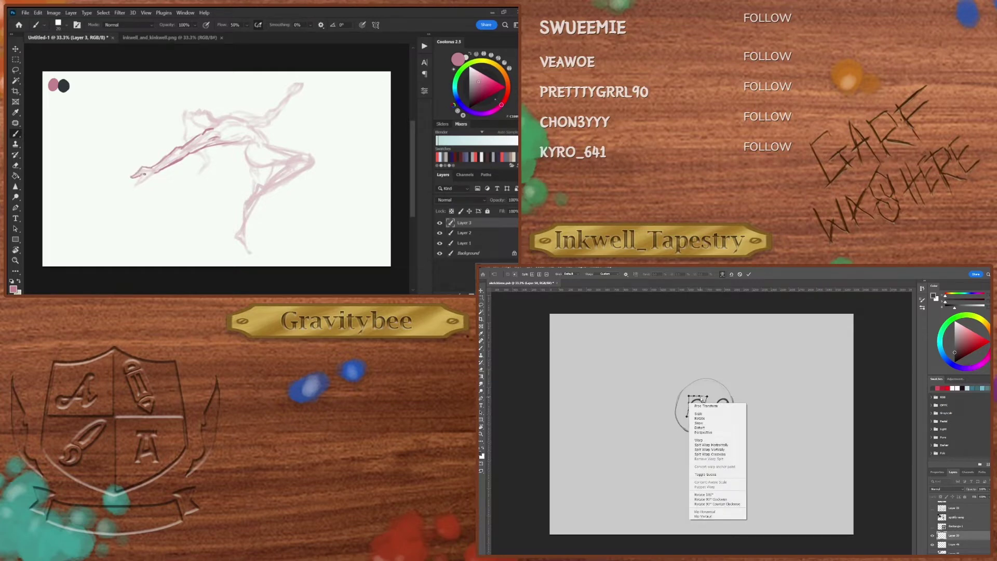
key(Escape)
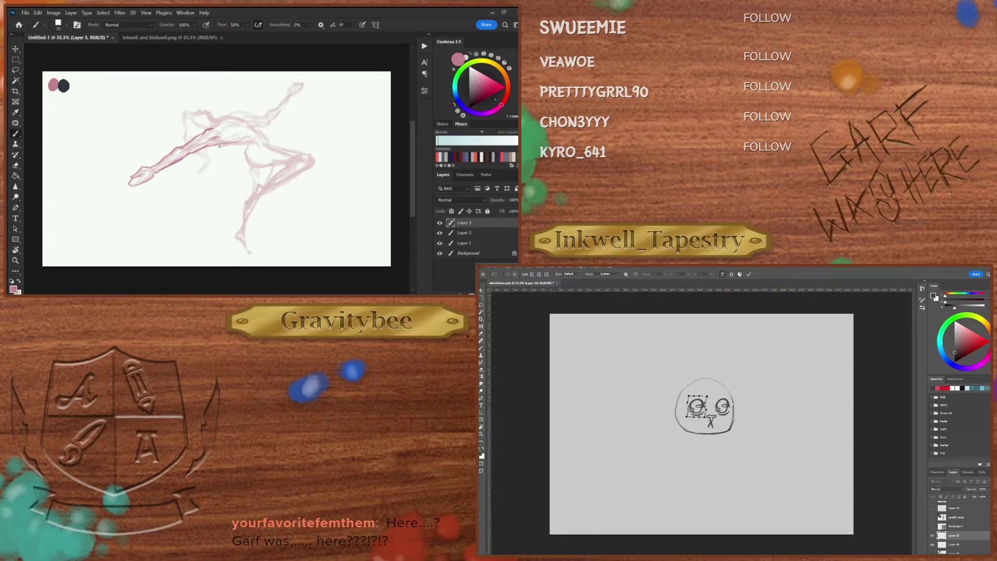
click(748, 274)
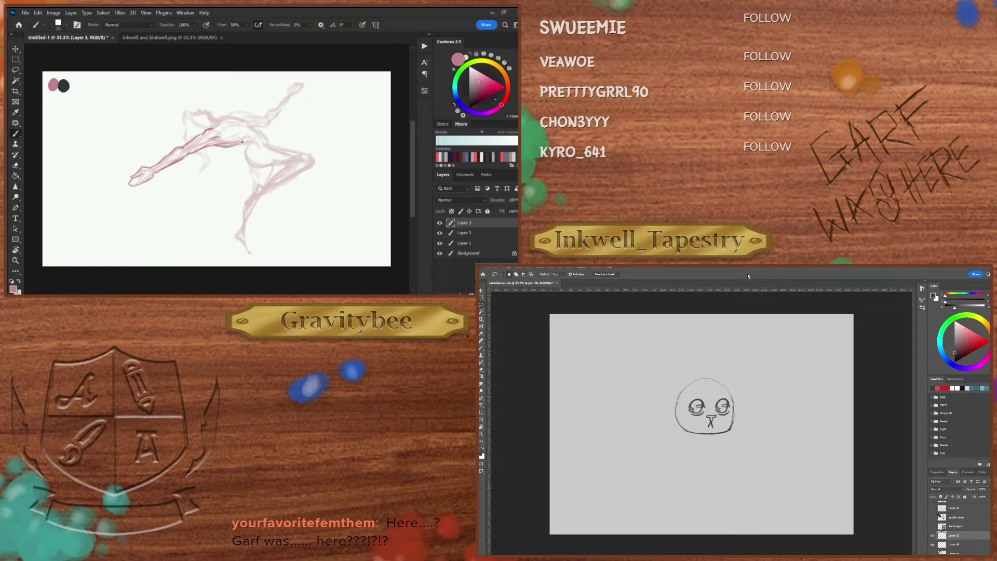
Step: Draw a pointed ear on the cartoon face's right side and refine the hip and bent thigh of the pink figure
key(b)
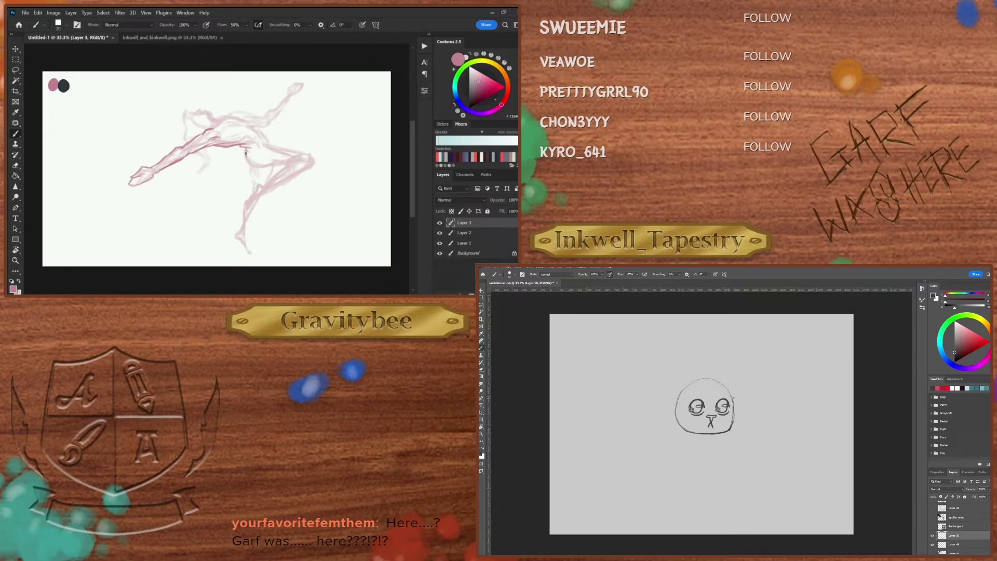
drag(732, 397, 748, 410)
drag(248, 158, 269, 167)
right_click(975, 537)
drag(265, 143, 312, 152)
click(957, 469)
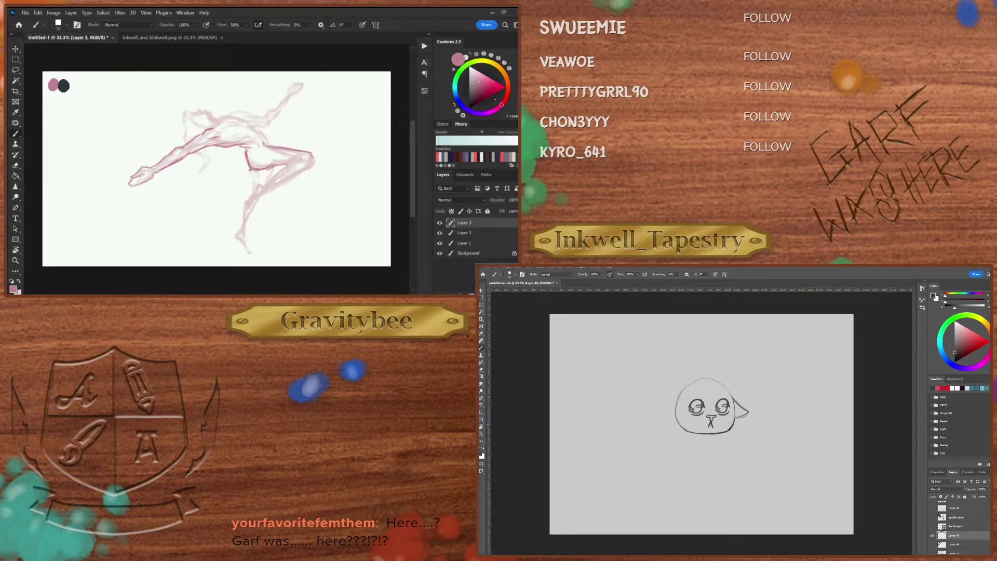
Step: Refine both contours of the pink figure's standing leg down to the ankle, cleaning up stray lines
drag(250, 171, 254, 180)
drag(265, 194, 258, 208)
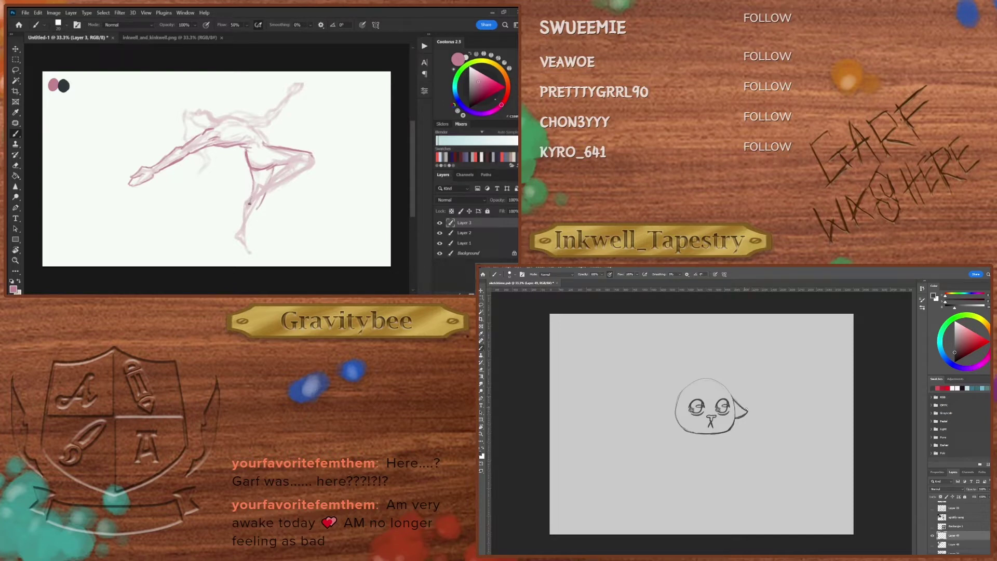
drag(249, 204, 232, 247)
drag(261, 205, 249, 224)
drag(229, 246, 236, 259)
key(e)
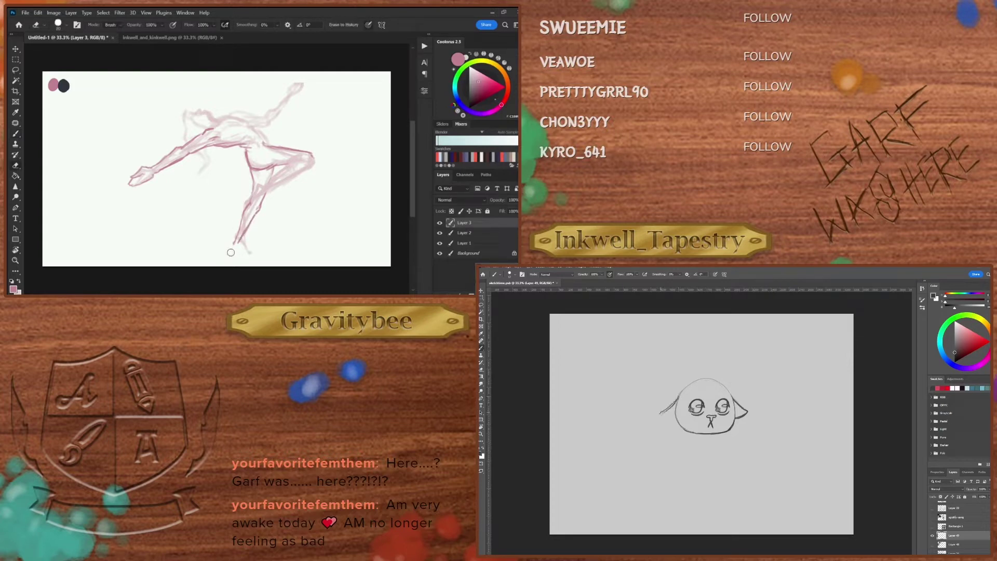
key(b)
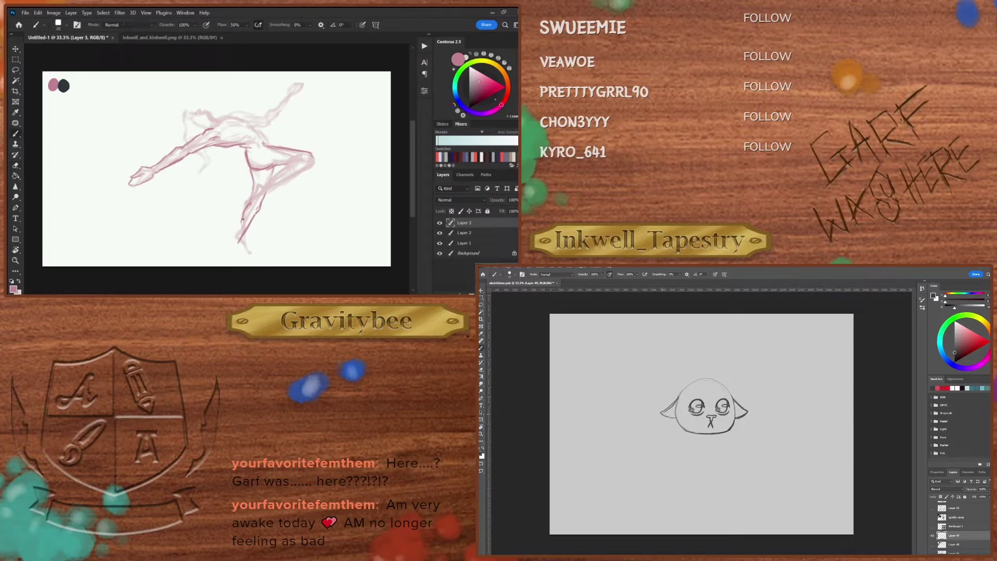
mouse_move(238, 227)
mouse_down()
mouse_move(234, 236)
mouse_move(253, 222)
mouse_move(241, 239)
mouse_up()
key(e)
key(b)
Step: Refine the bent leg's calf and foot crossing the standing leg, and define the standing foot's toes
mouse_move(273, 187)
mouse_down()
mouse_move(307, 169)
mouse_move(285, 164)
mouse_up()
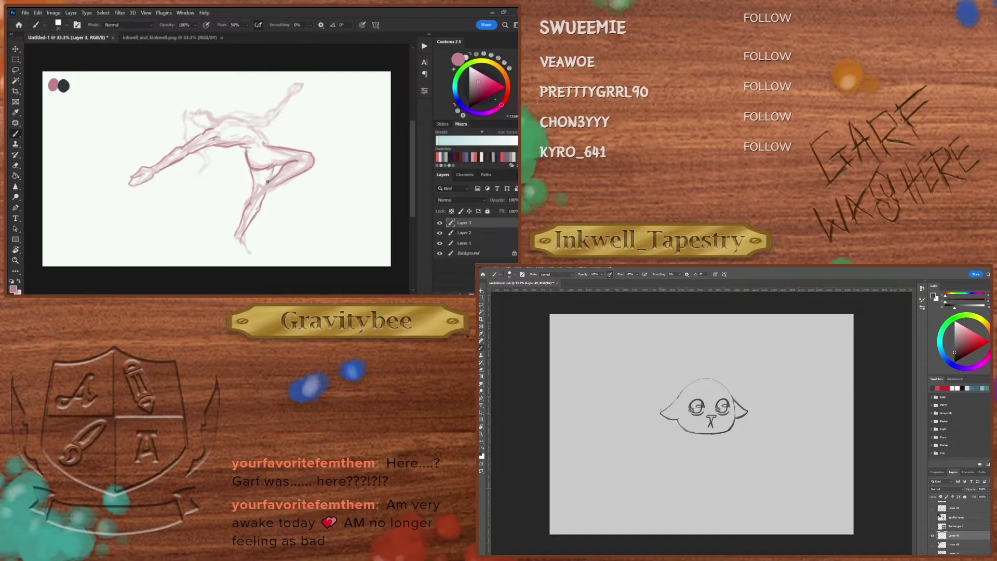
drag(284, 182, 254, 198)
drag(255, 185, 244, 200)
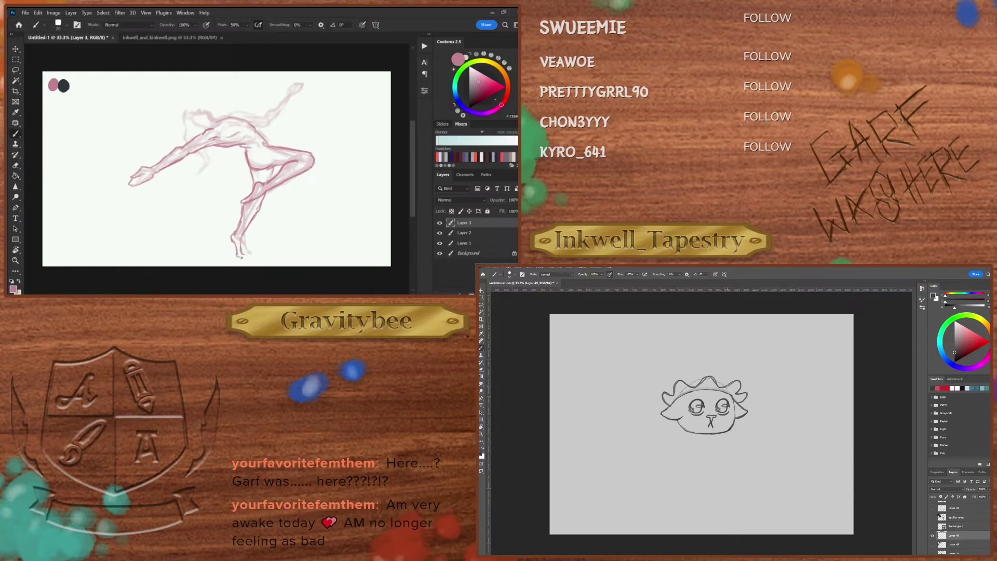
drag(241, 257, 245, 258)
Step: Refine the shoulder and raised arm up to the wrist in finer lines, erasing and redrawing uneven contours
drag(243, 116, 262, 120)
drag(254, 128, 281, 101)
key(e)
key(b)
drag(263, 114, 284, 98)
key(ctrl+z)
drag(273, 114, 285, 96)
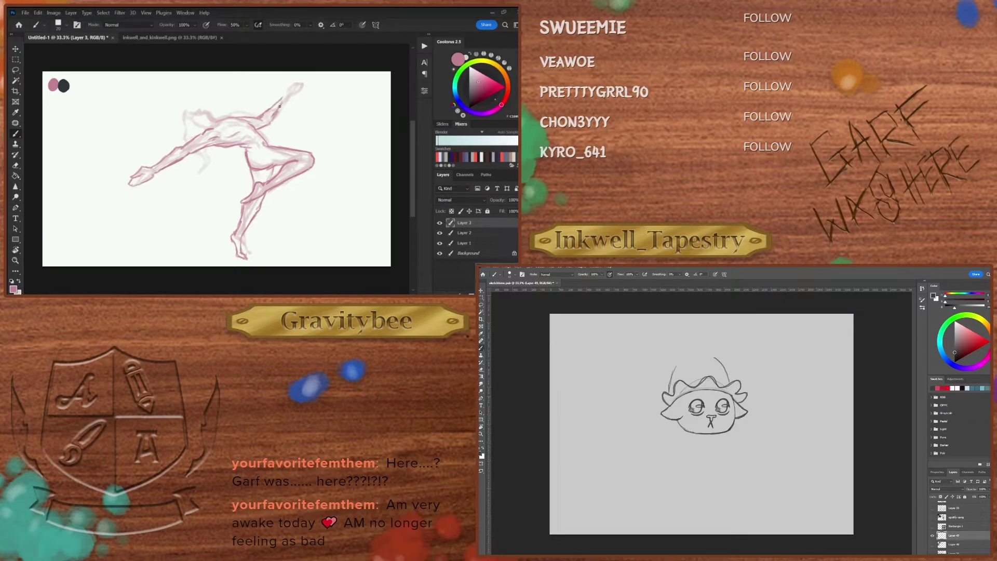
key(e)
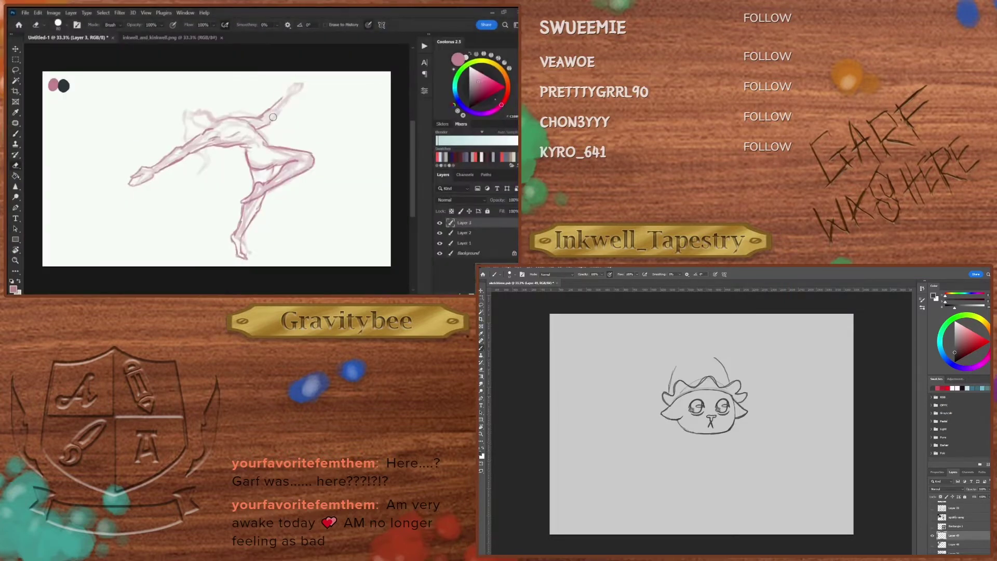
key(b)
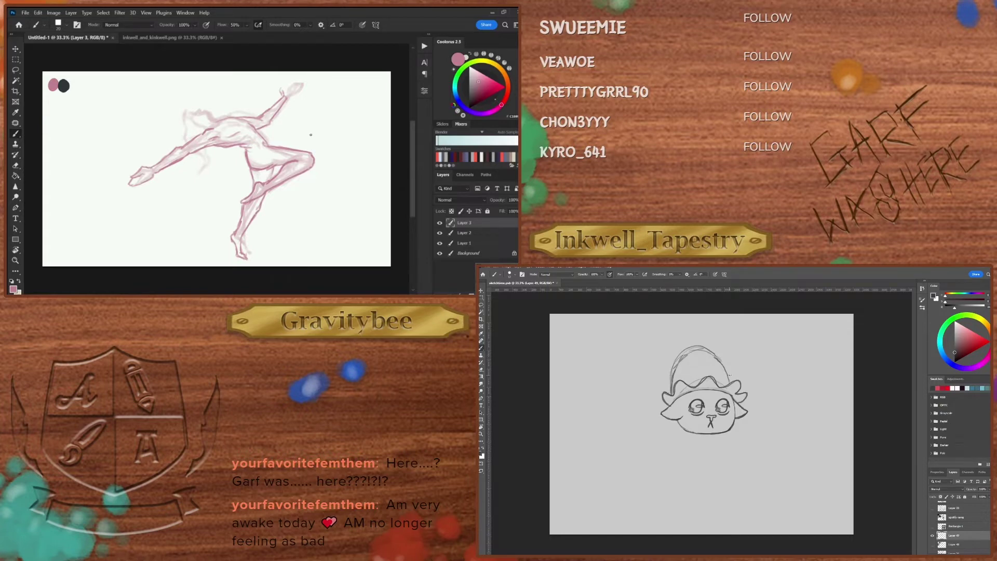
Step: Select Layer 2 and Layer 3, scale the figure down and reposition it near the canvas centre
click(473, 231)
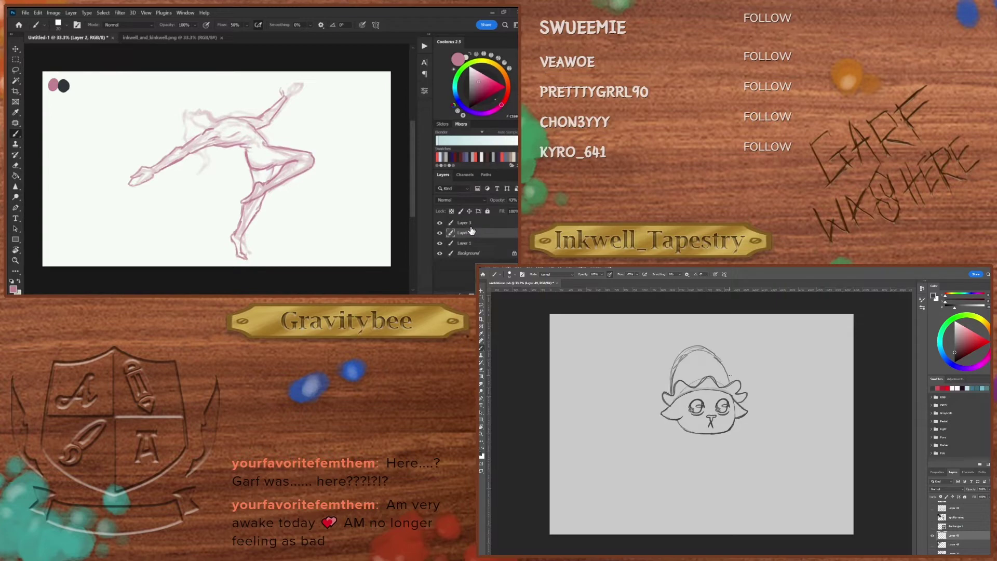
shift+click(470, 223)
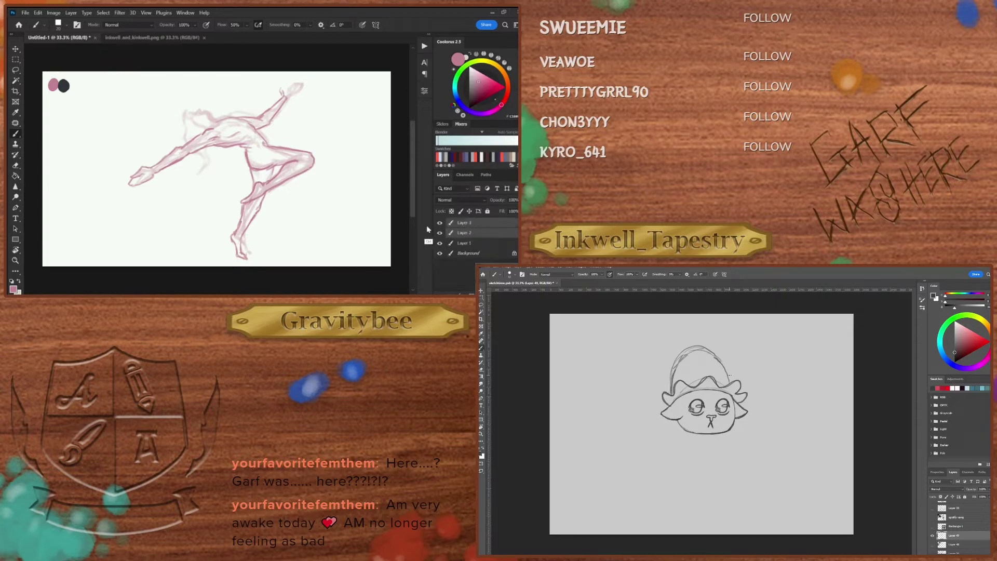
key(ctrl+t)
drag(314, 82, 280, 115)
drag(246, 172, 254, 158)
key(Return)
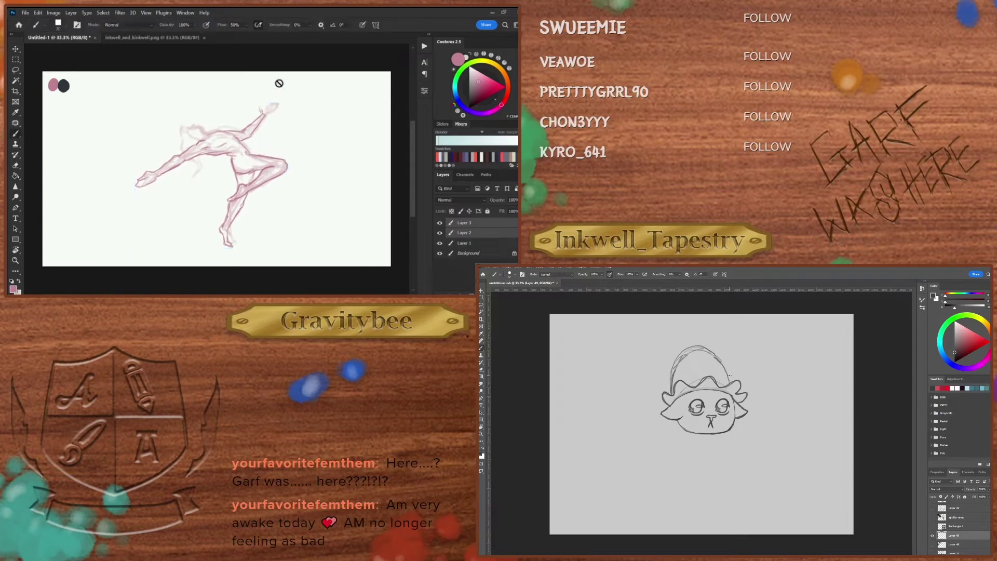
Step: Draw a round ball beside the raised hand on Layer 3, undoing and redrawing the rough attempts
click(485, 223)
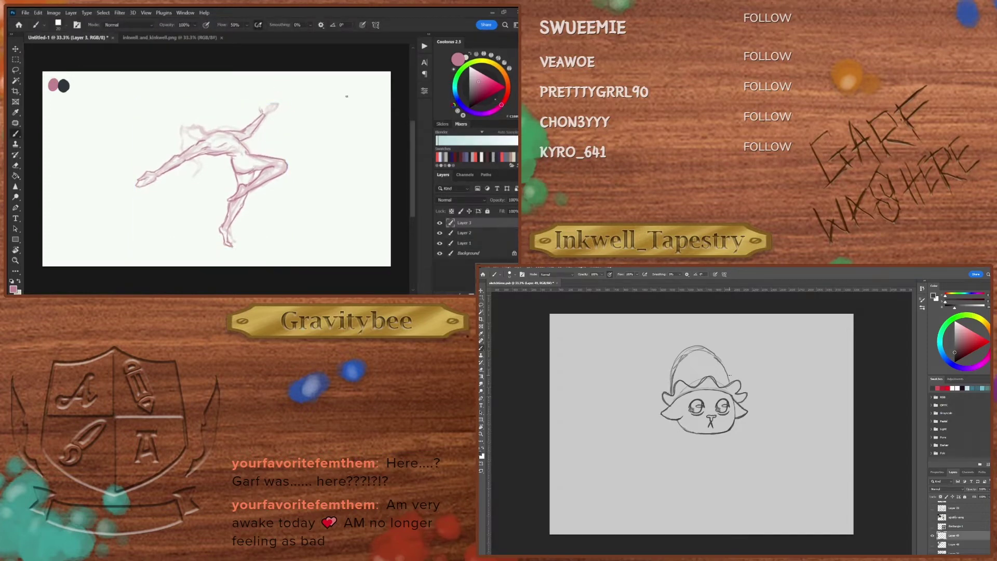
drag(250, 135, 267, 112)
key(ctrl+z)
key(e)
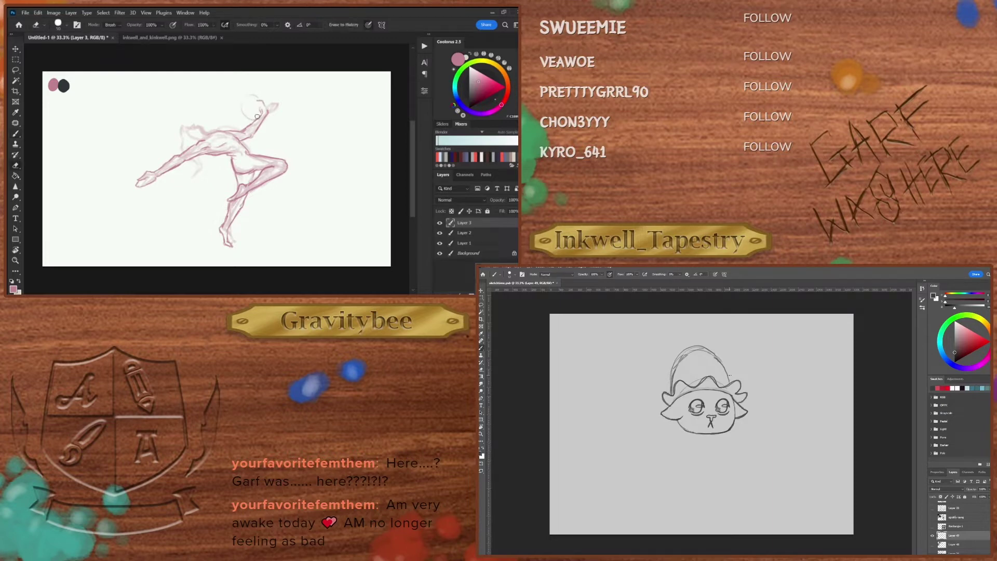
key(b)
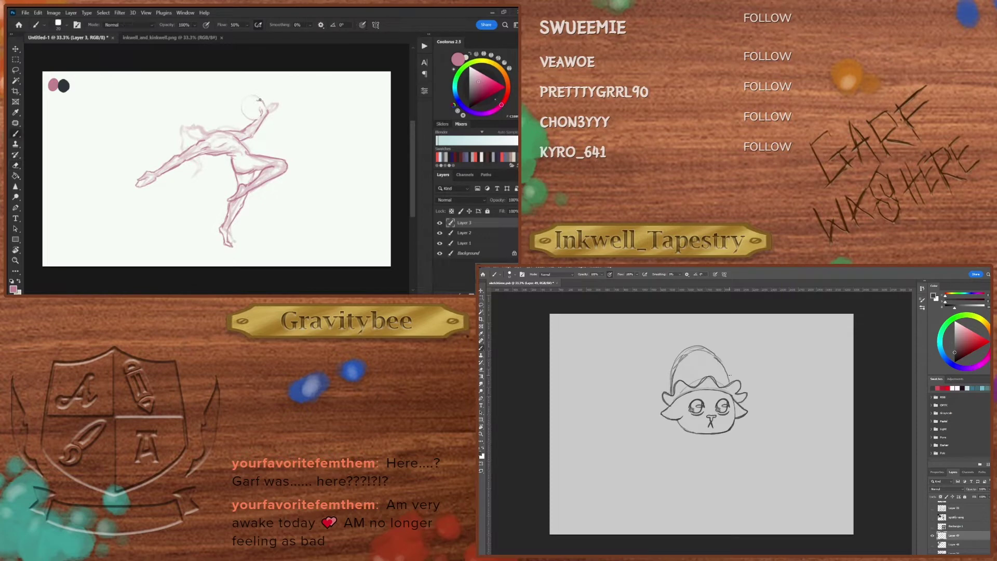
mouse_move(259, 100)
mouse_down()
mouse_move(244, 97)
mouse_move(249, 120)
mouse_up()
key(ctrl+z)
key(ctrl+z)
mouse_move(246, 99)
mouse_down()
mouse_move(260, 115)
mouse_move(241, 108)
mouse_move(260, 112)
mouse_move(250, 121)
mouse_move(258, 105)
mouse_move(253, 115)
mouse_up()
Step: Erase the rough raised hand from Layer 2, then make Layer 3 active again
key(e)
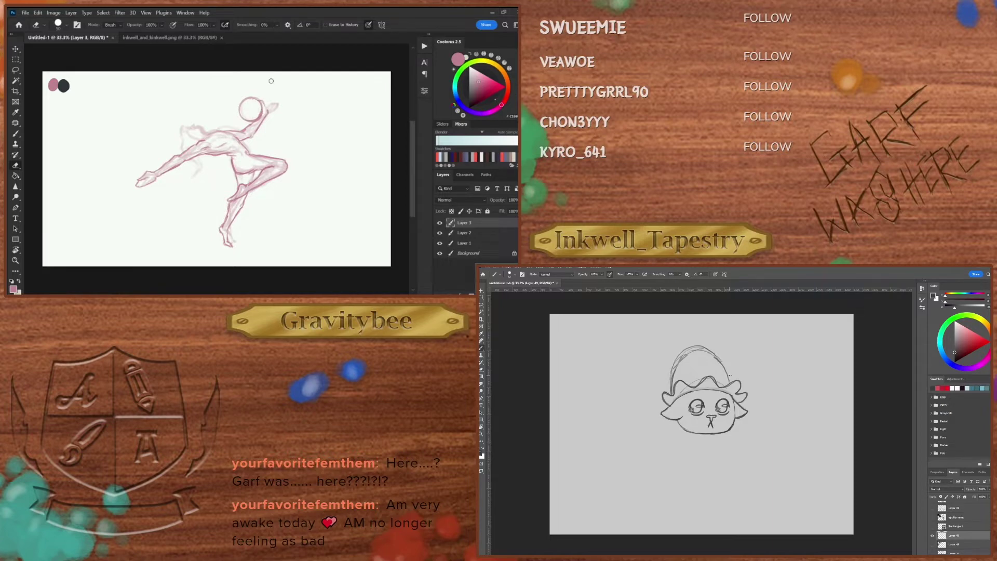
key(alt+bracketleft)
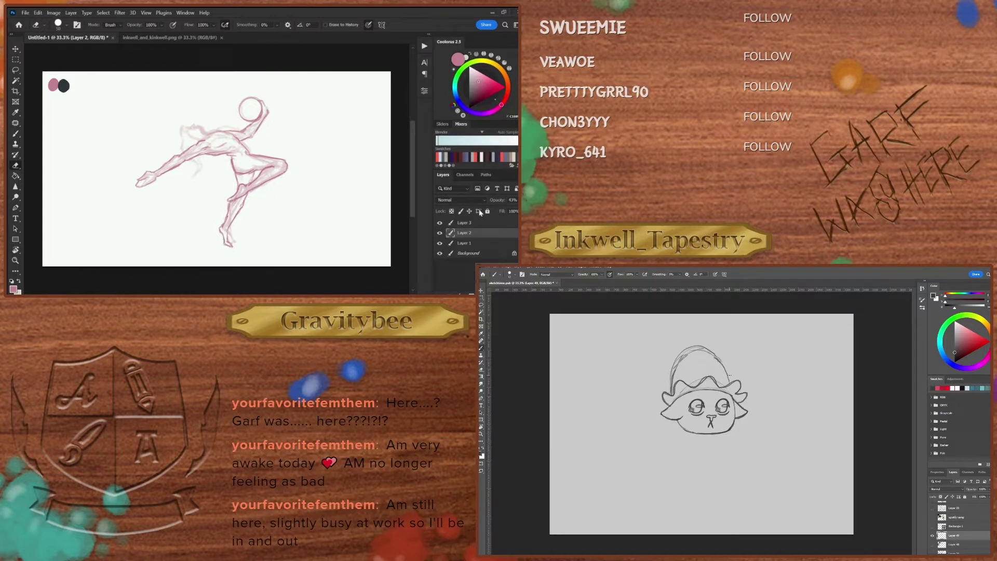
key(alt+bracketright)
Step: Draw the raised hand resting against the ball, erasing and undoing misplaced lines
key(b)
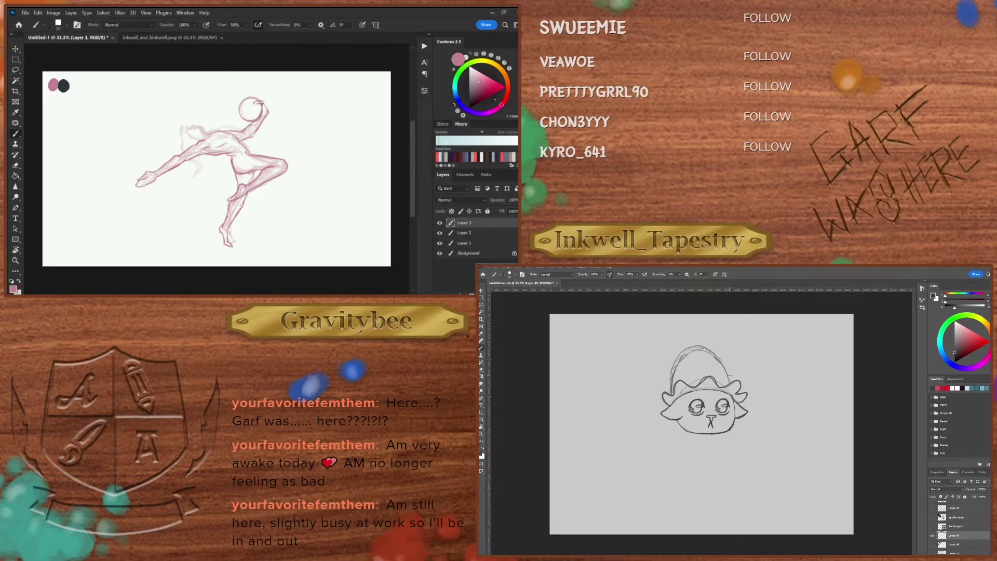
key(e)
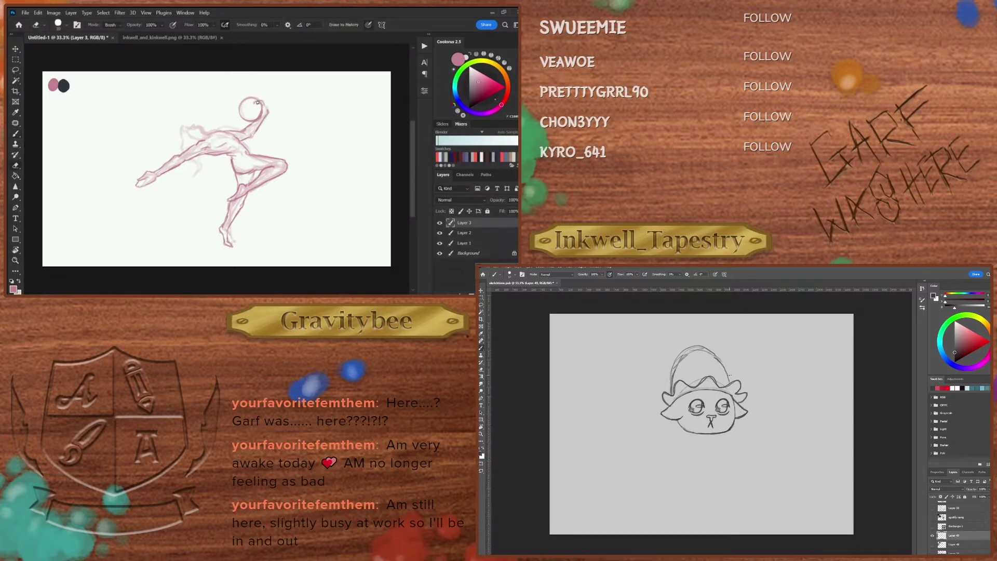
key(bracketright)
key(b)
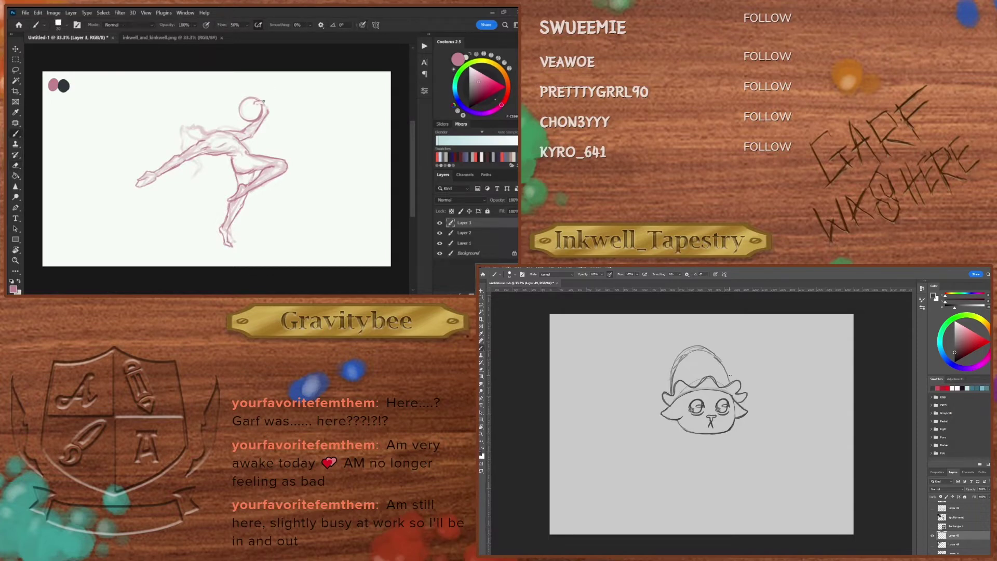
key(ctrl+z)
Step: Redraw the left side of the cartoon character's hat crown and touch up the details on the ball
mouse_move(676, 365)
mouse_down()
mouse_move(690, 348)
mouse_move(675, 393)
mouse_up()
key(e)
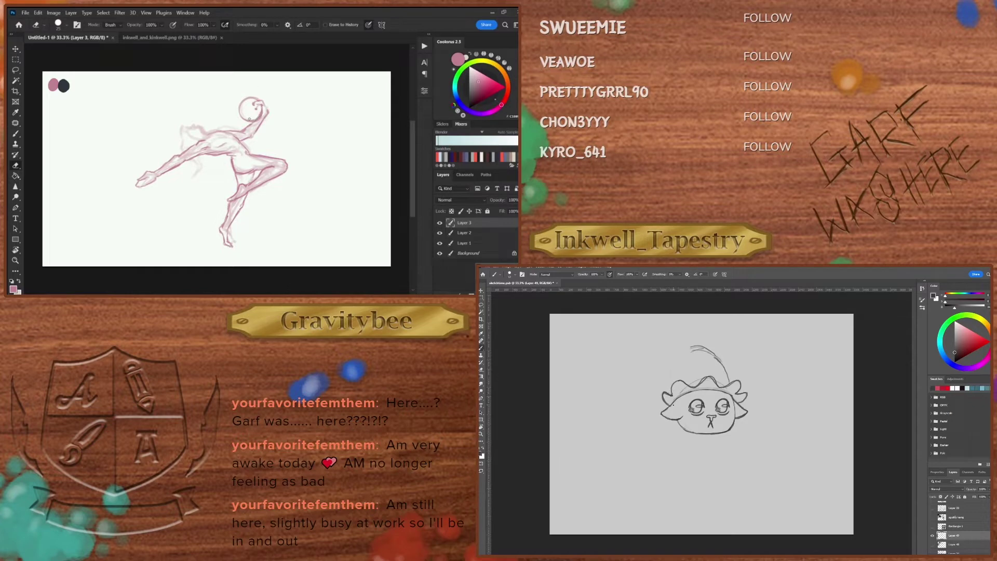
drag(260, 110, 258, 105)
mouse_move(690, 350)
mouse_down()
mouse_move(672, 379)
mouse_move(728, 366)
mouse_move(728, 379)
mouse_move(709, 351)
mouse_move(677, 362)
mouse_up()
Step: Draw a cluster of upright bowling pins beside the standing foot on Layer 3, erasing and undoing overlapping lines
key(b)
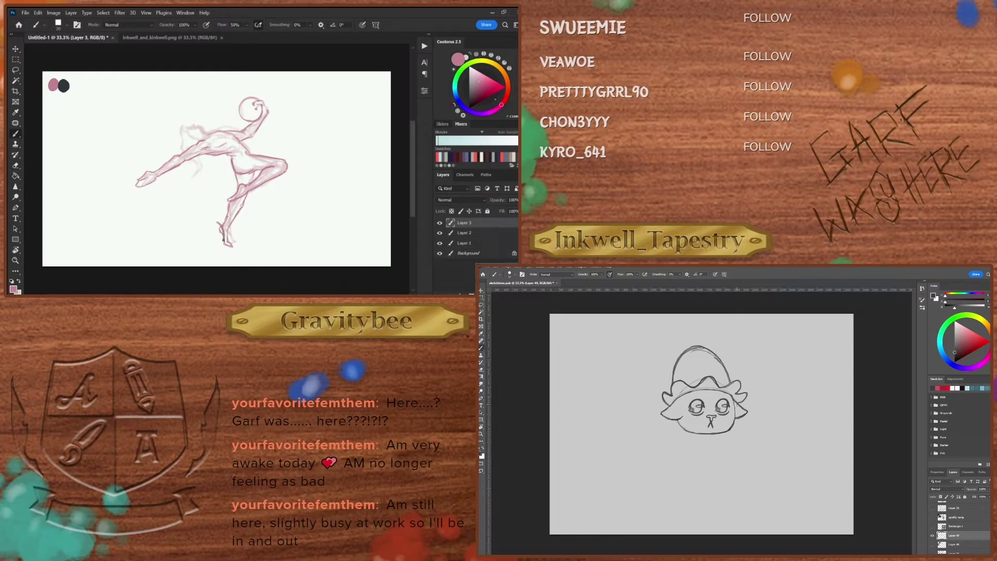
drag(216, 220, 224, 239)
drag(210, 227, 210, 237)
key(e)
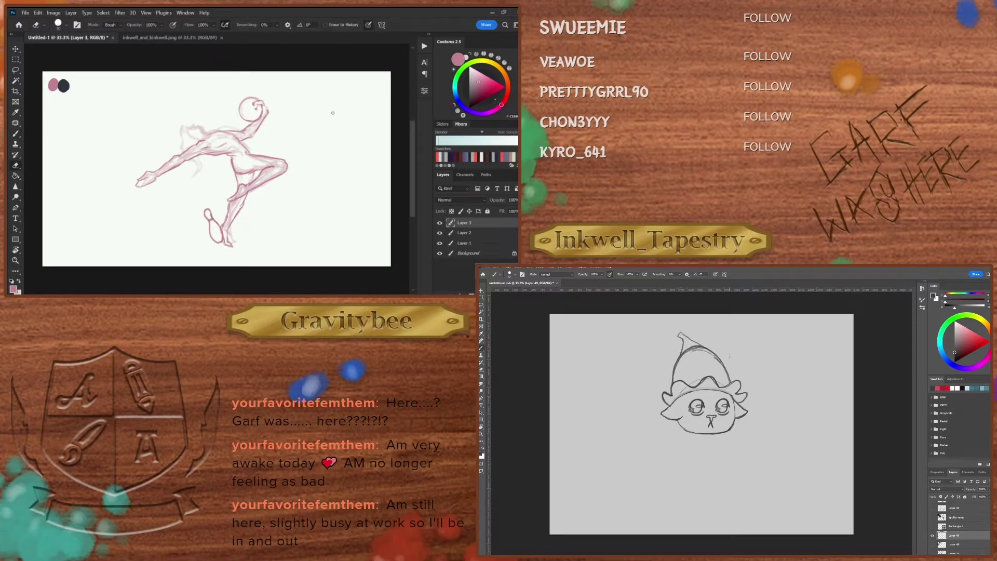
key(b)
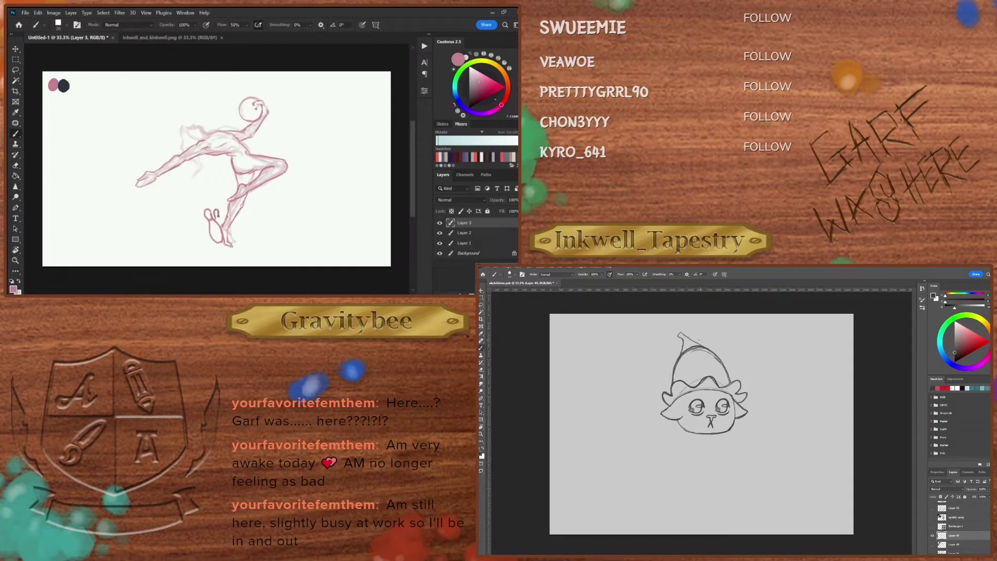
key(ctrl+z)
key(e)
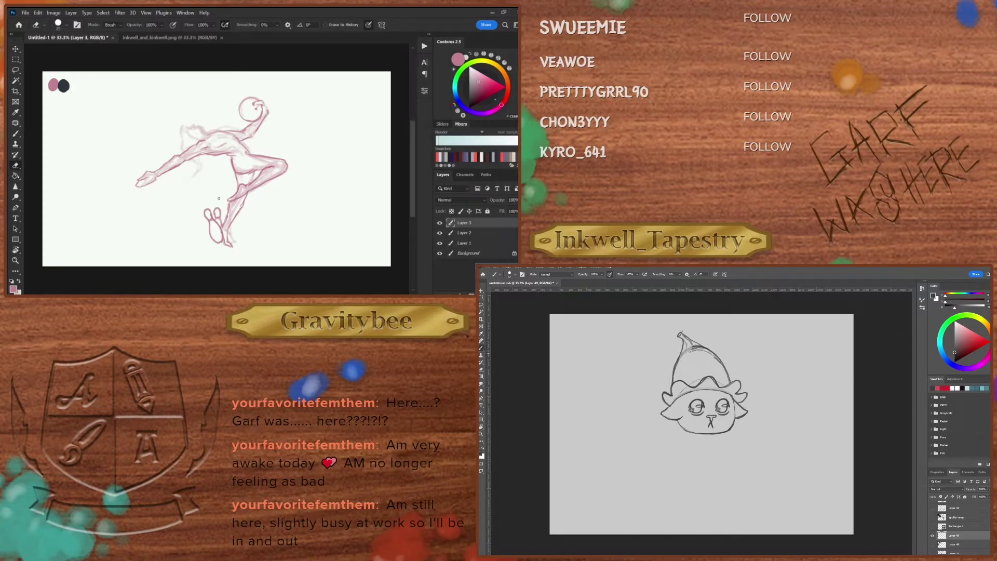
key(b)
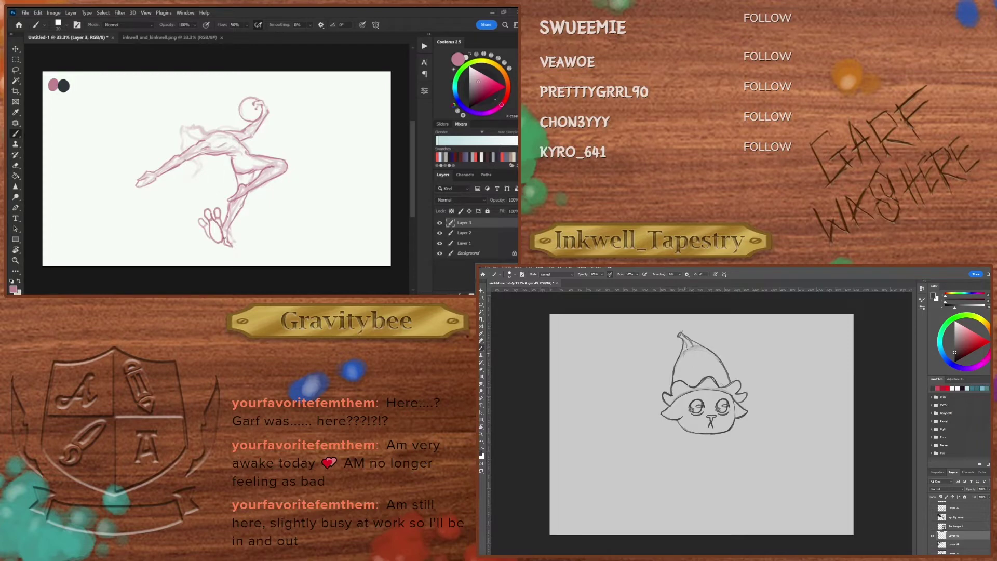
key(e)
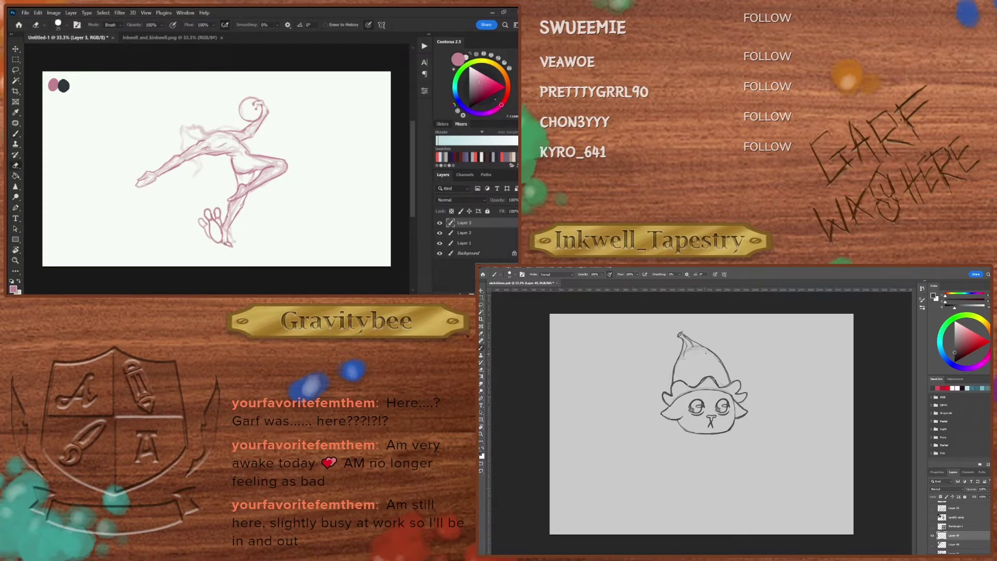
Step: Erase the lower ends of the bowling pins and draw a fallen pin lying in front of them
key(b)
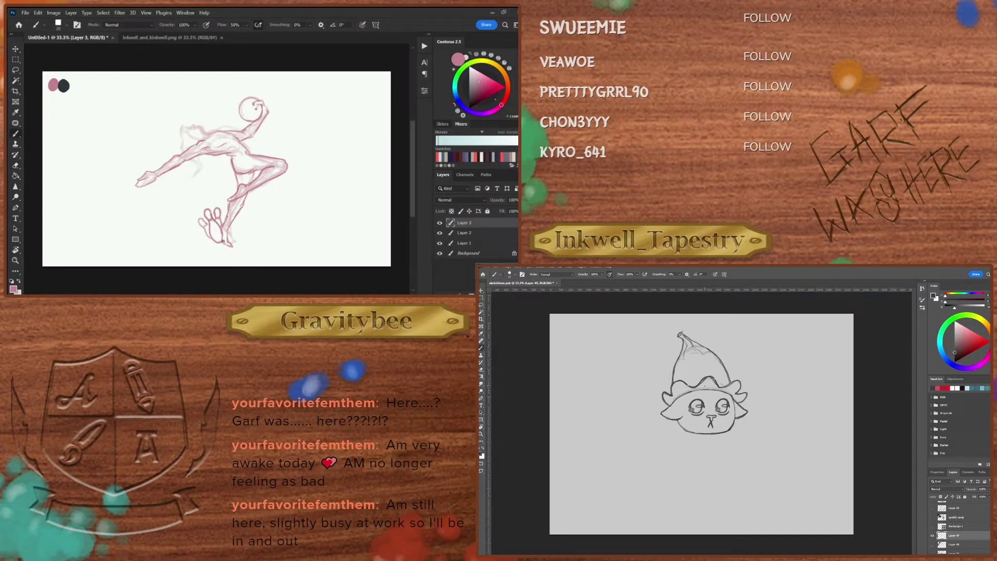
key(e)
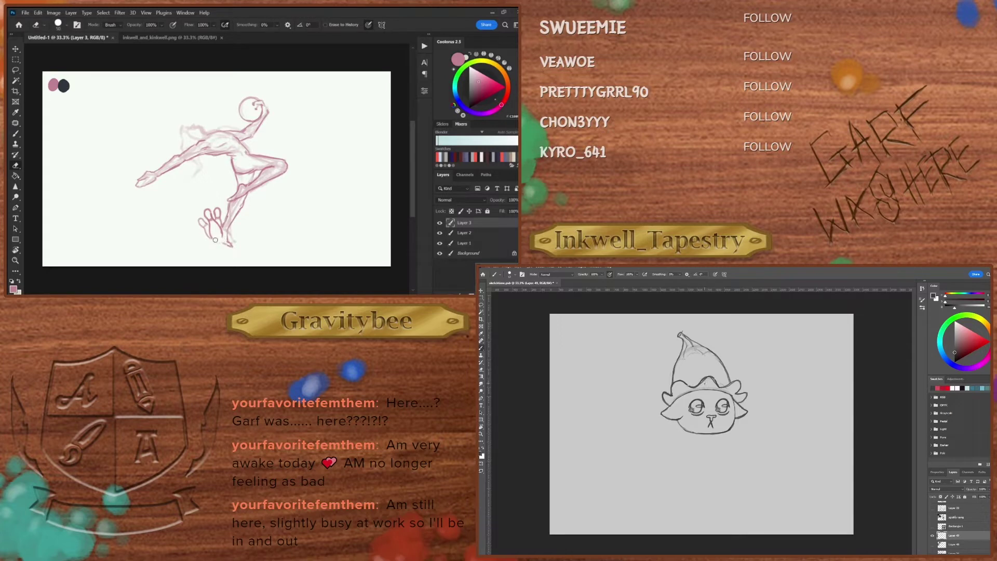
key(b)
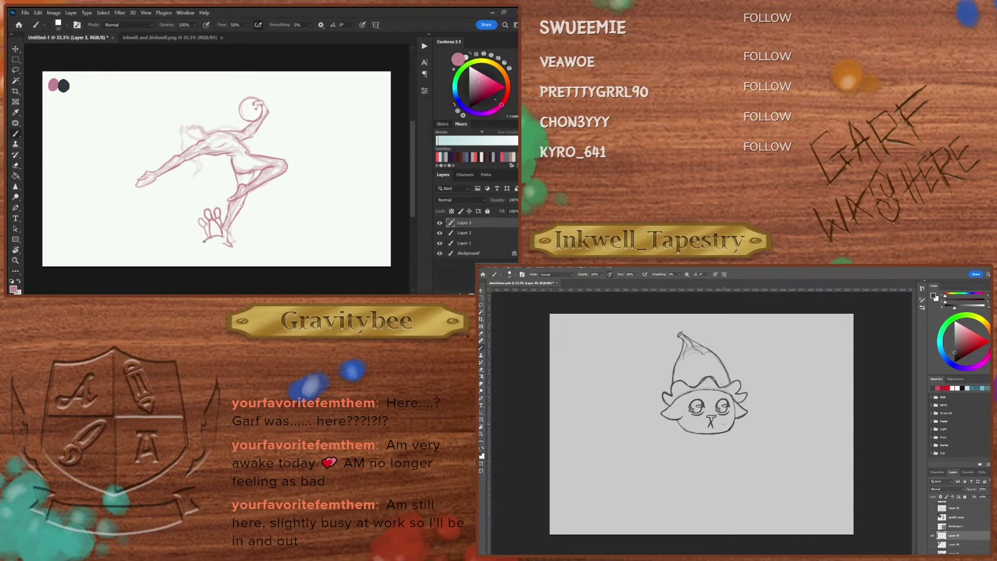
key(e)
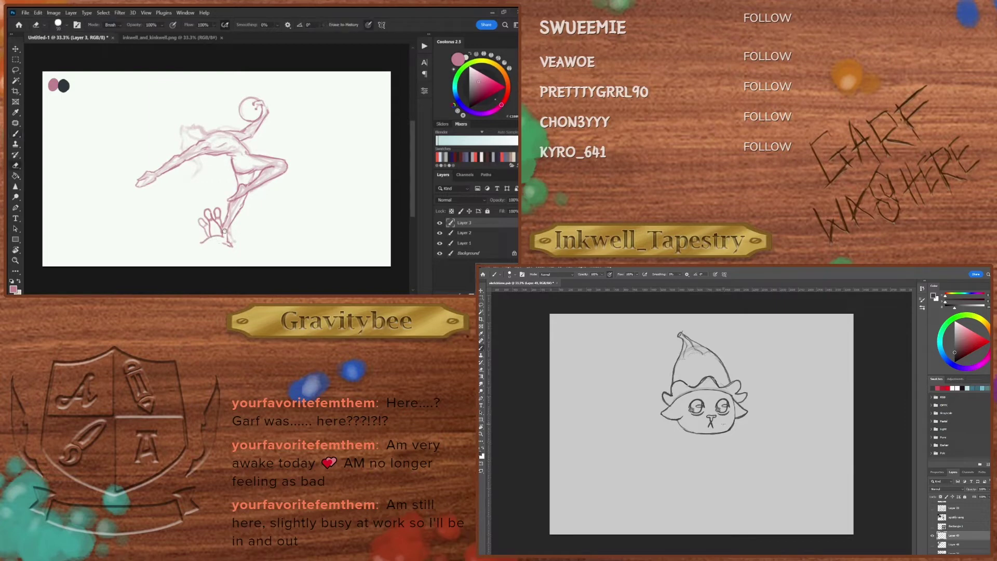
key(b)
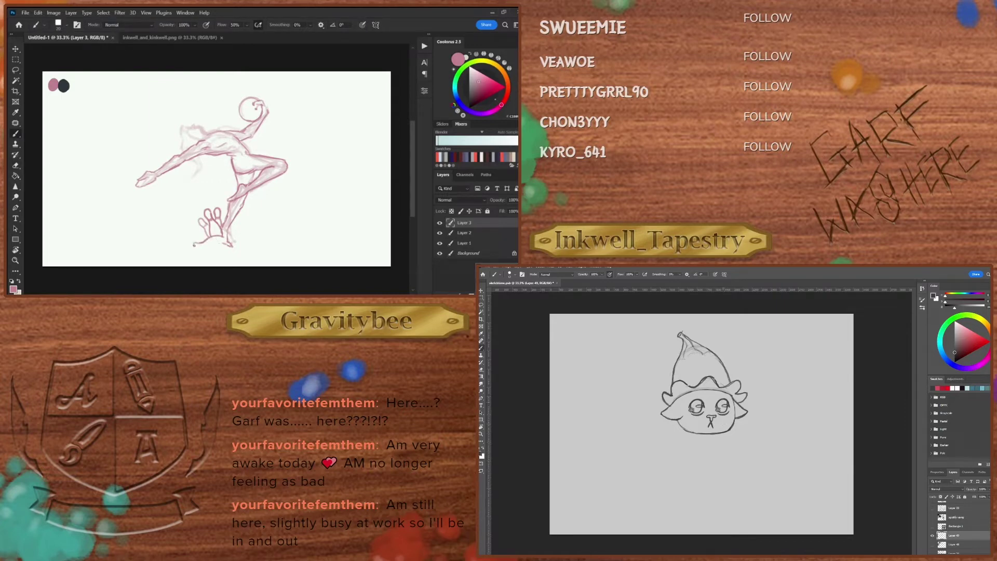
key(e)
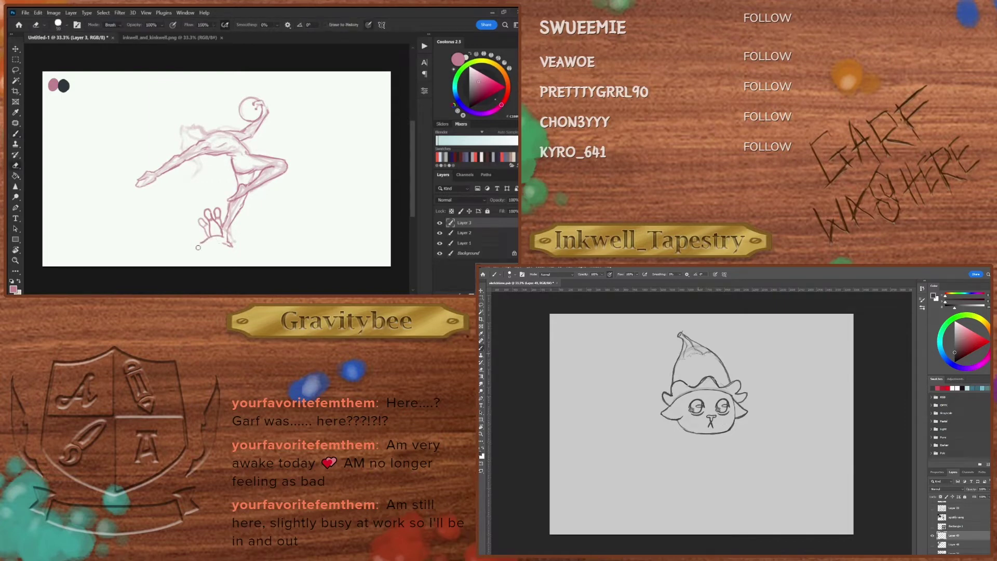
key(b)
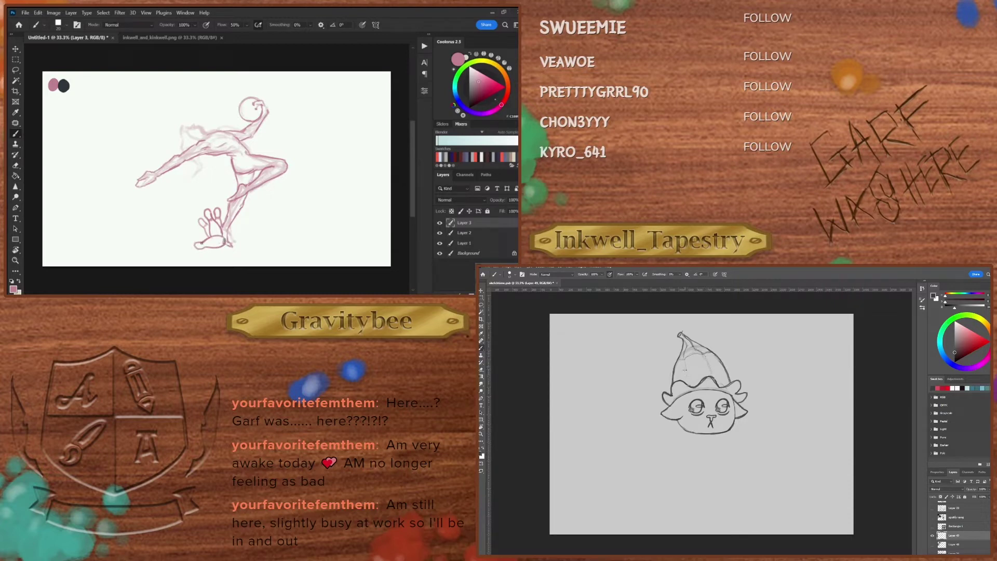
Step: Add a contour line to the cartoon character's hat and whiskers to its face, and touch up the fallen pin
drag(685, 370, 689, 385)
mouse_move(732, 423)
mouse_down()
mouse_move(758, 427)
mouse_move(750, 436)
mouse_move(674, 421)
mouse_up()
key(e)
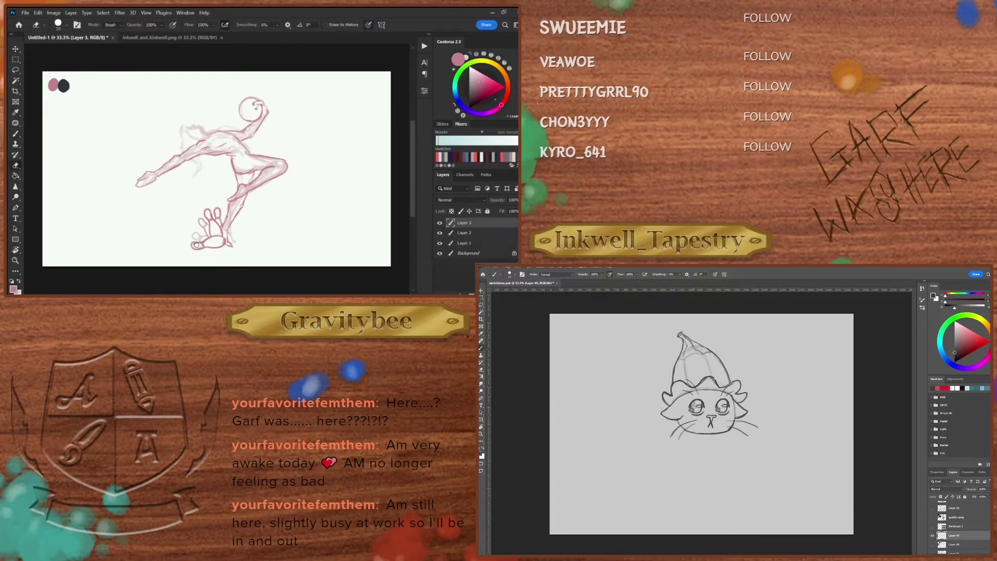
key(b)
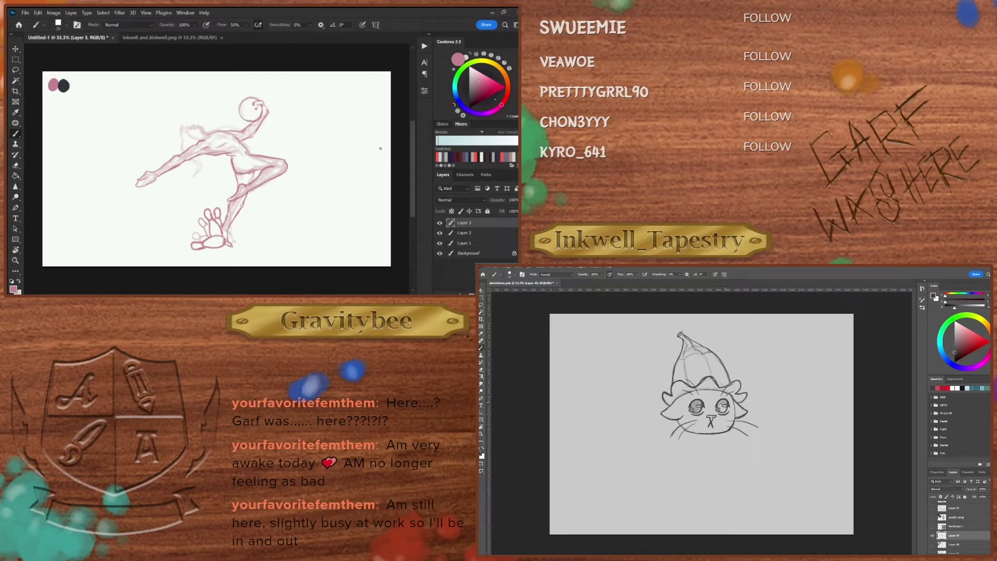
Step: Add Layer 4 with a rough skirt flap at the figure's hip, and lower Layer 3's opacity to about 61%
key(ctrl+shift+alt+n)
drag(230, 159, 223, 181)
click(478, 233)
drag(516, 200, 510, 211)
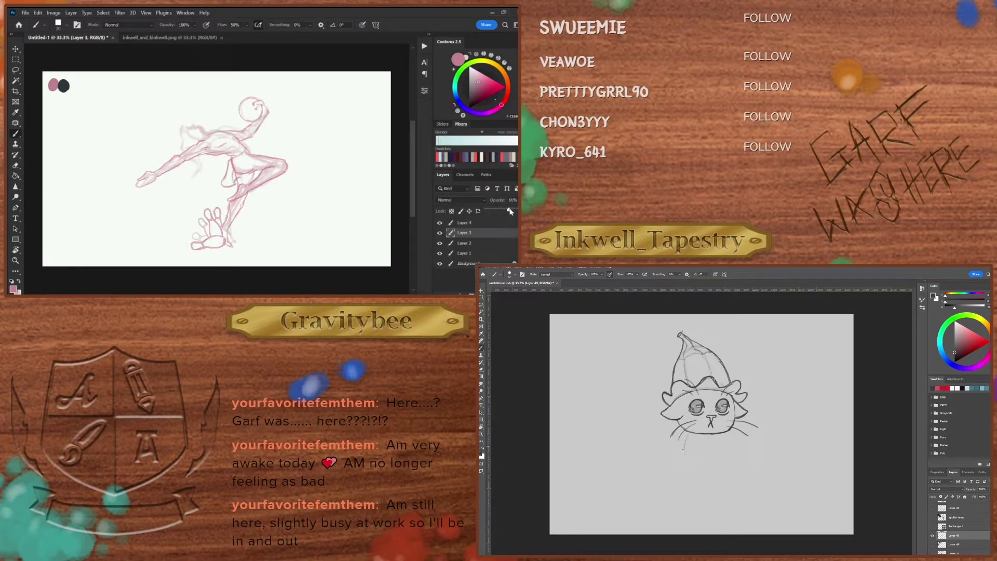
click(467, 222)
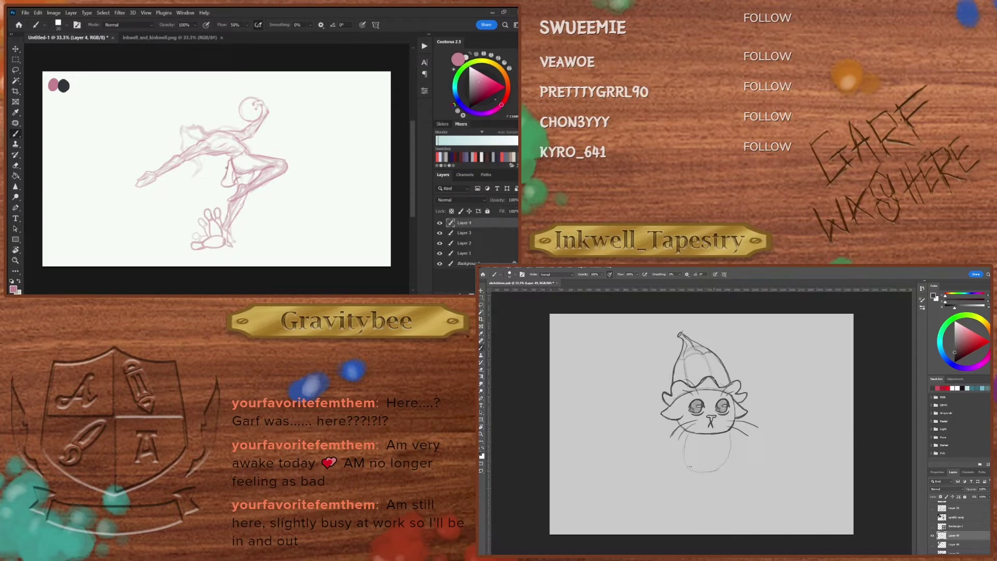
Step: Discard Layer 4 with its rough skirt flap lines and create an empty layer in its place
drag(227, 164, 223, 184)
key(Delete)
key(ctrl+shift+alt+n)
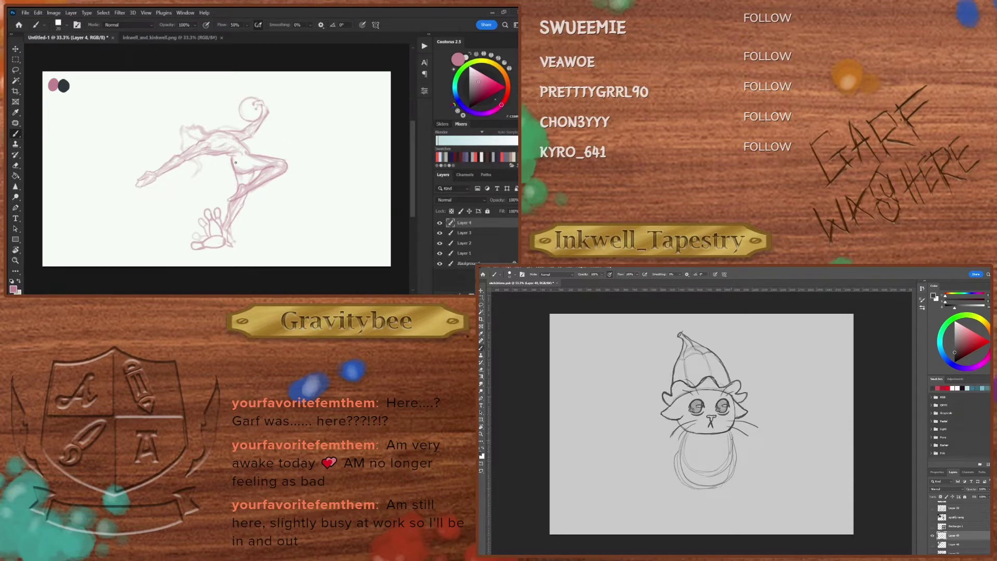
Step: Sketch a flowing, pleated skirt around the figure's hips and raised thigh on Layer 4 with a smaller brush, cleaning up stray lines
key(bracketleft)
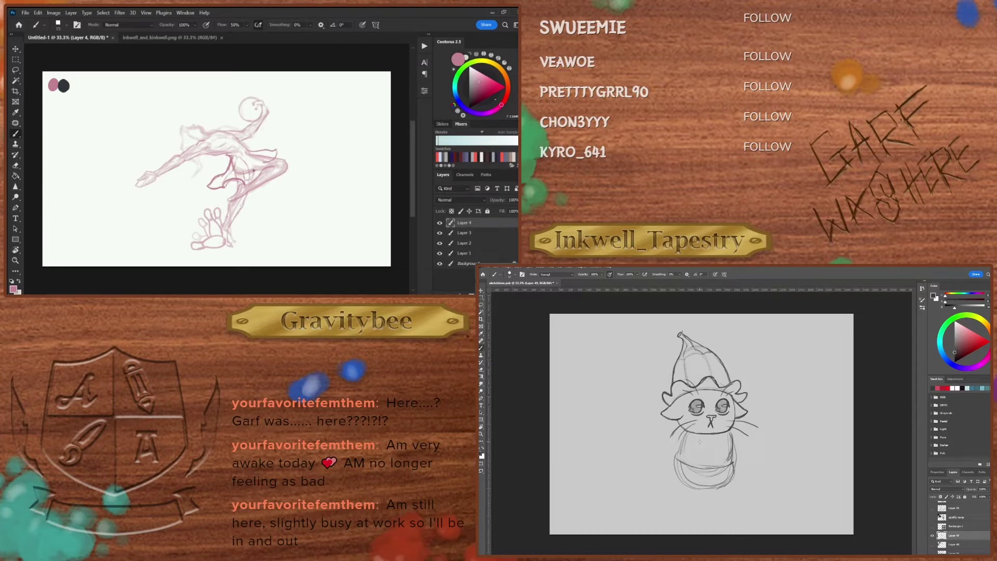
drag(253, 170, 263, 162)
drag(248, 177, 260, 167)
key(e)
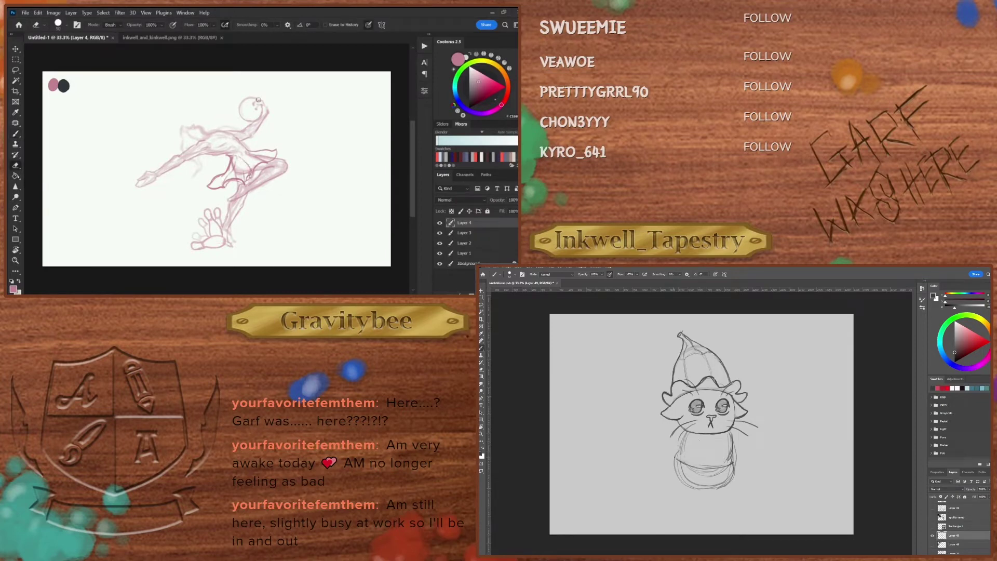
key(b)
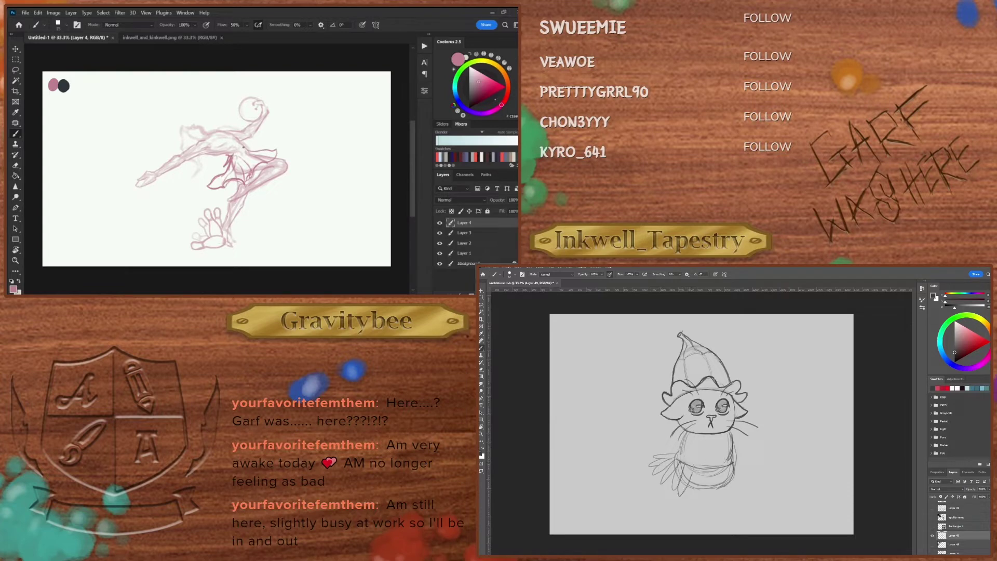
mouse_move(243, 152)
mouse_down()
mouse_move(254, 148)
mouse_move(238, 151)
mouse_up()
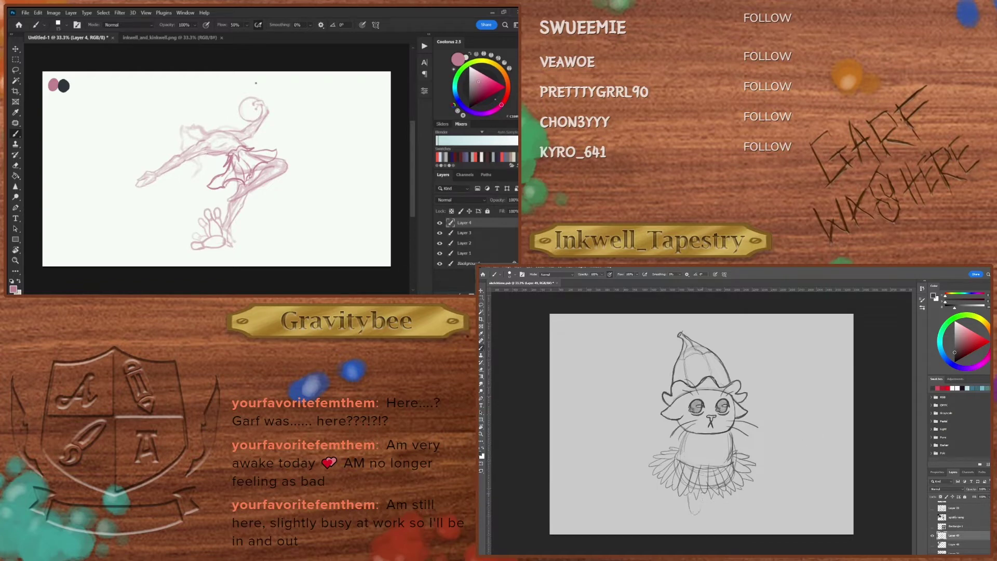
Step: Sketch the cartoon character's legs below the petal skirt and lower Layer 4's opacity to about 62%
drag(700, 501, 699, 515)
drag(513, 210, 502, 210)
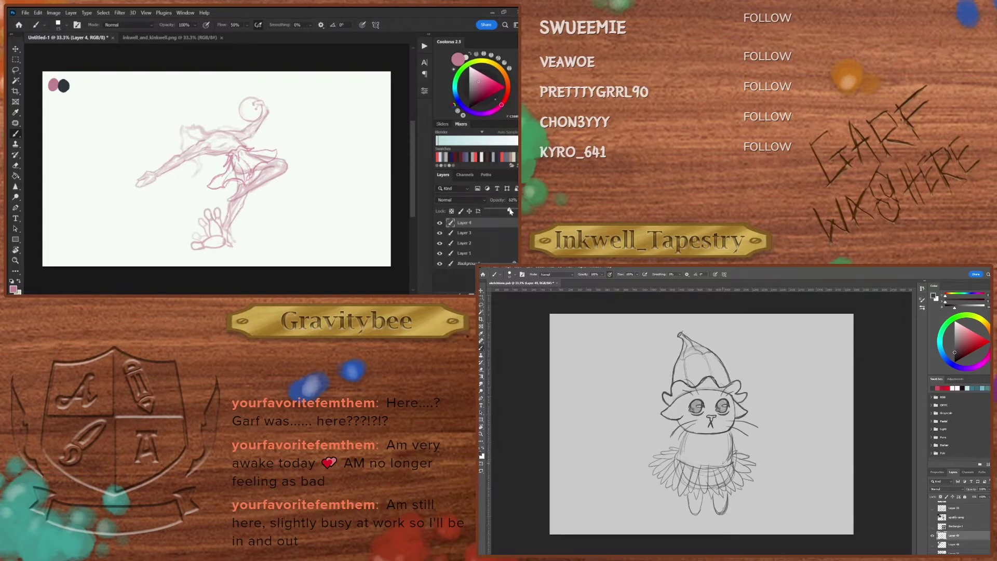
Step: Switch the brush preset from Charcoal - Tip to Real pencil for the line work
right_click(346, 101)
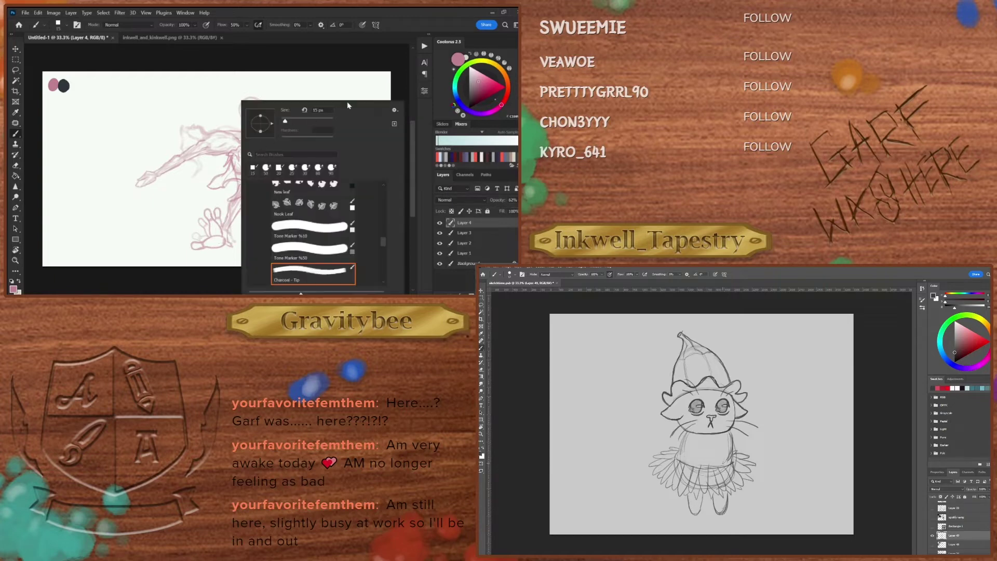
mouse_move(384, 240)
mouse_down()
mouse_move(385, 197)
mouse_move(382, 255)
mouse_up()
click(322, 209)
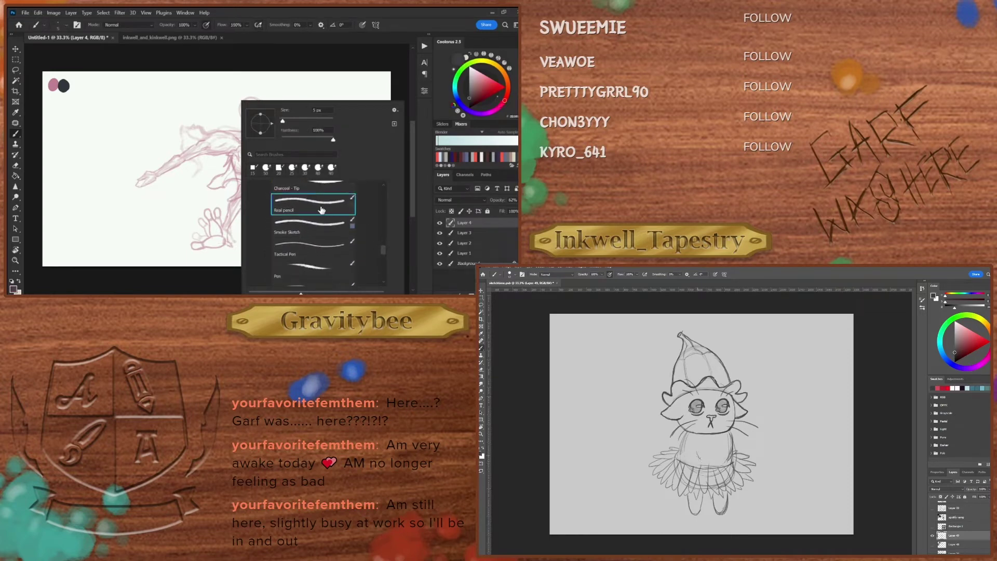
click(217, 275)
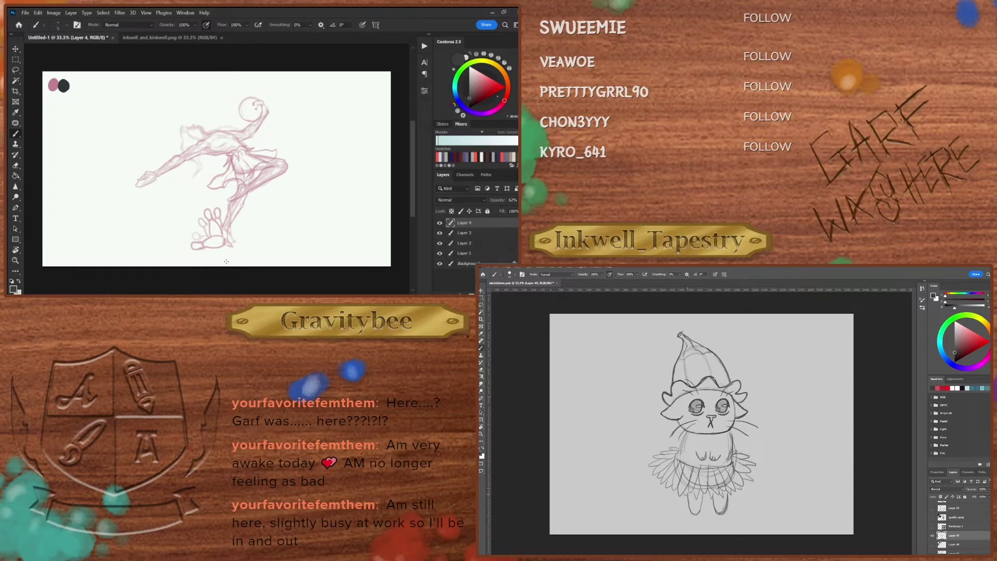
Step: Add Layer 5, group Layers 2 through 5, fade the group, and create a new layer above it
key(ctrl+shift+alt+n)
shift+click(471, 254)
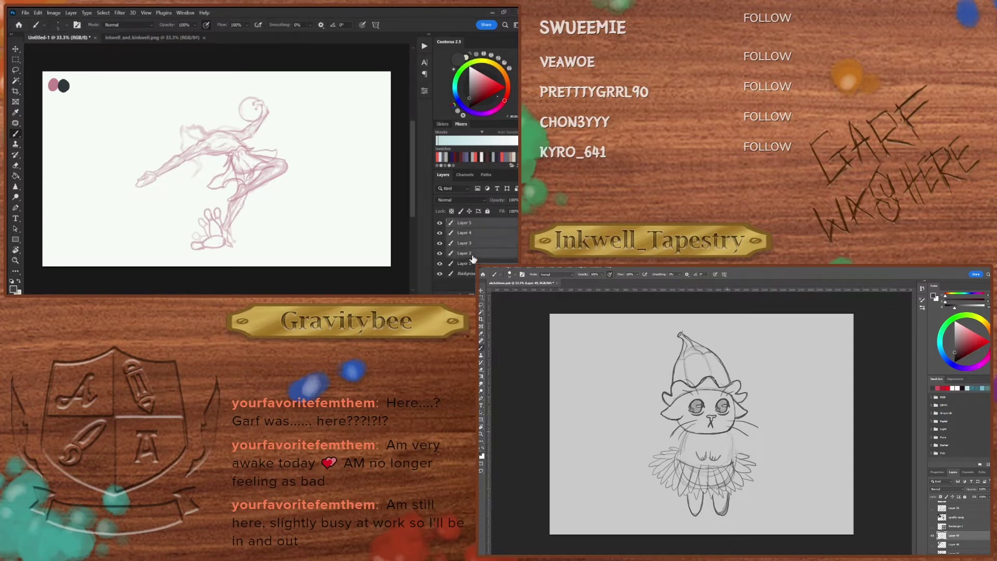
key(ctrl+g)
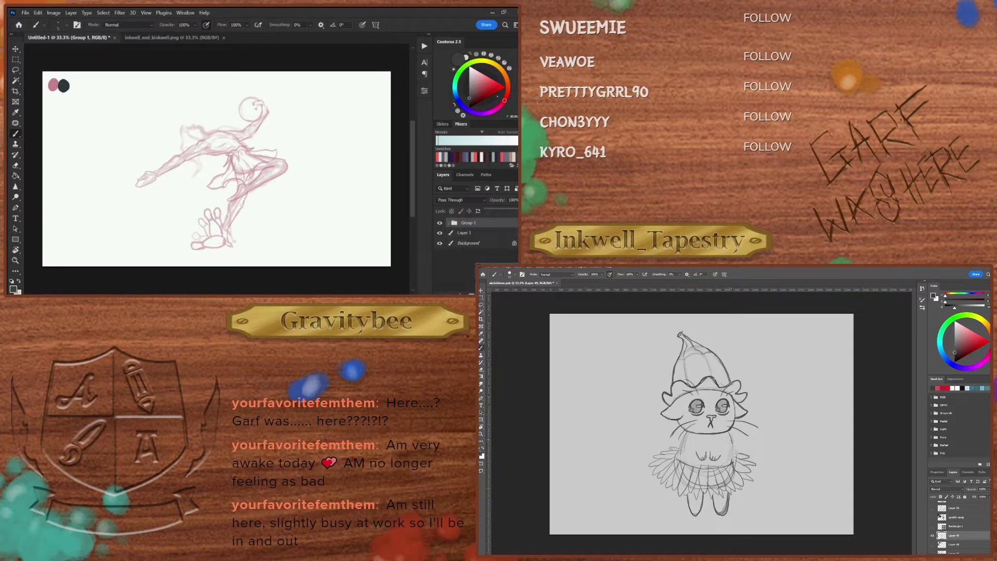
click(371, 53)
click(289, 136)
key(ctrl+shift+alt+n)
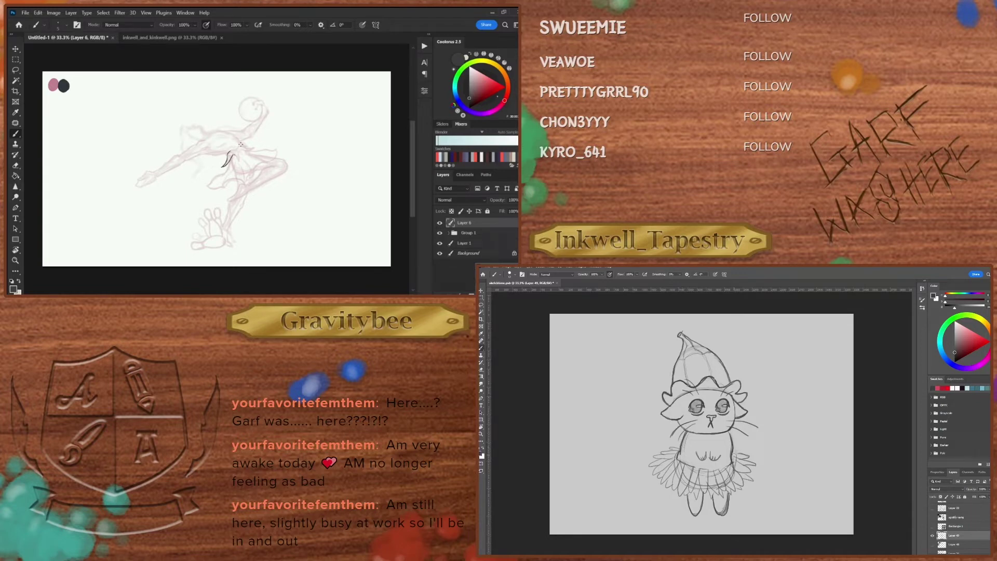
Step: Undo the first dark stroke and redraw the skirt's waist ribbon and trailing flap on Layer 6 in a lighter grey
key(ctrl+z)
click(510, 158)
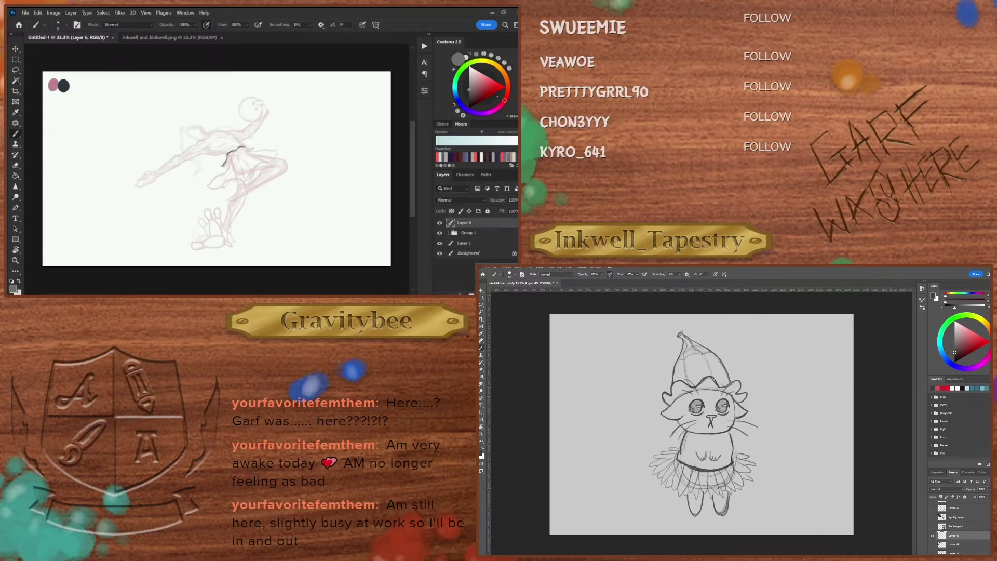
drag(223, 165, 220, 167)
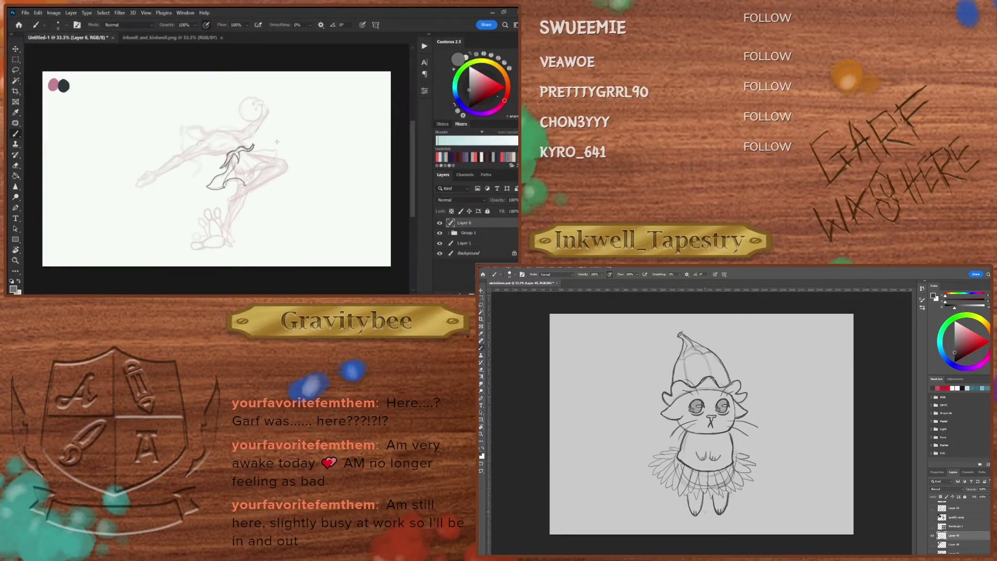
Step: Draw the skirt's scalloped hem and inner folds, extending the fabric over the raised thigh to its outer tip on Layer 6
key(e)
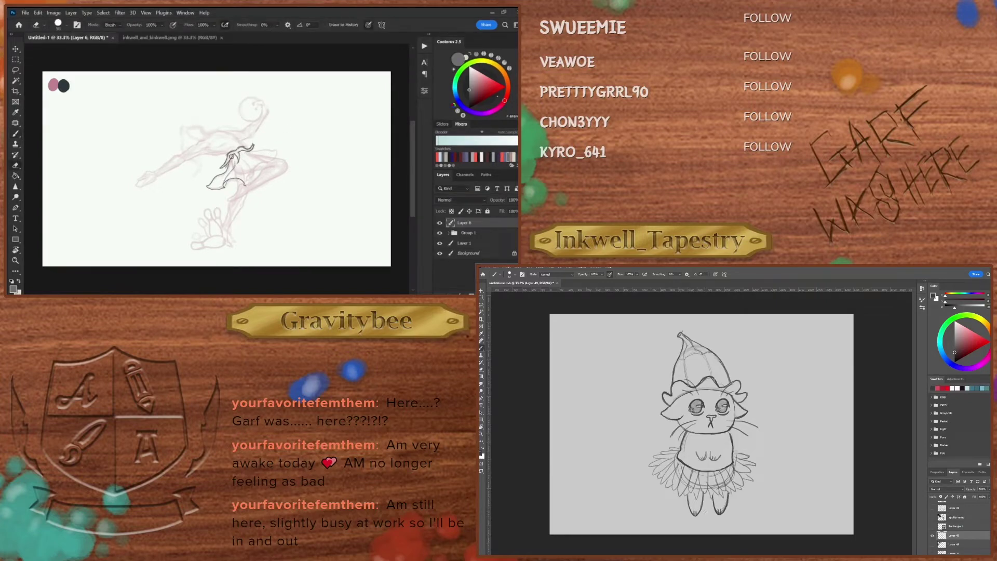
key(b)
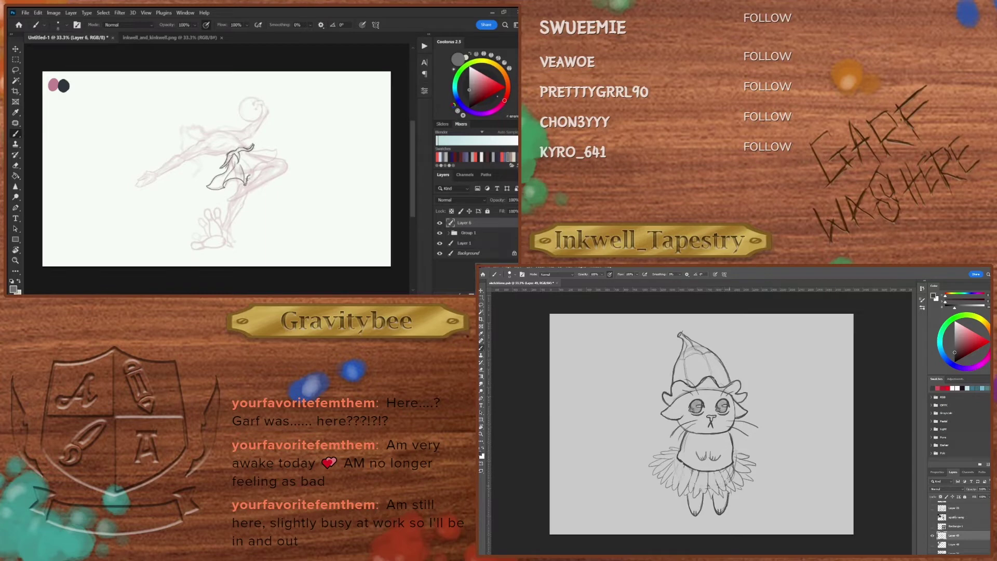
drag(246, 174, 252, 179)
key(e)
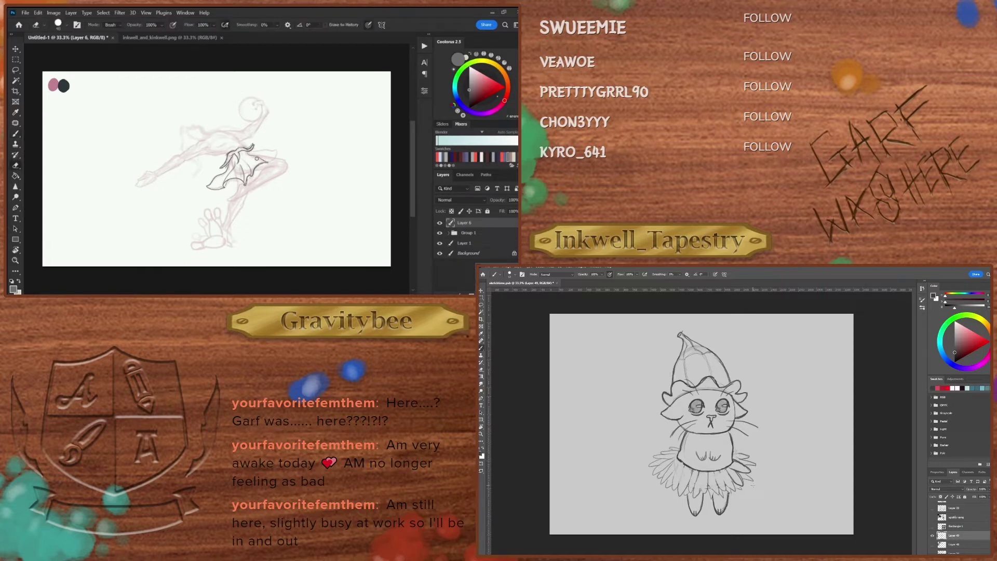
key(b)
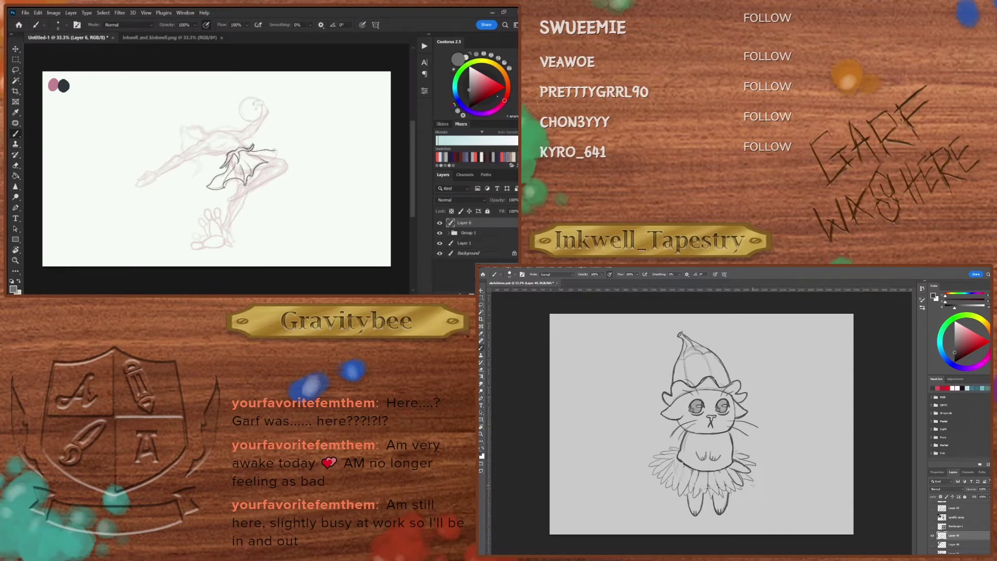
drag(274, 151, 277, 149)
drag(271, 155, 274, 159)
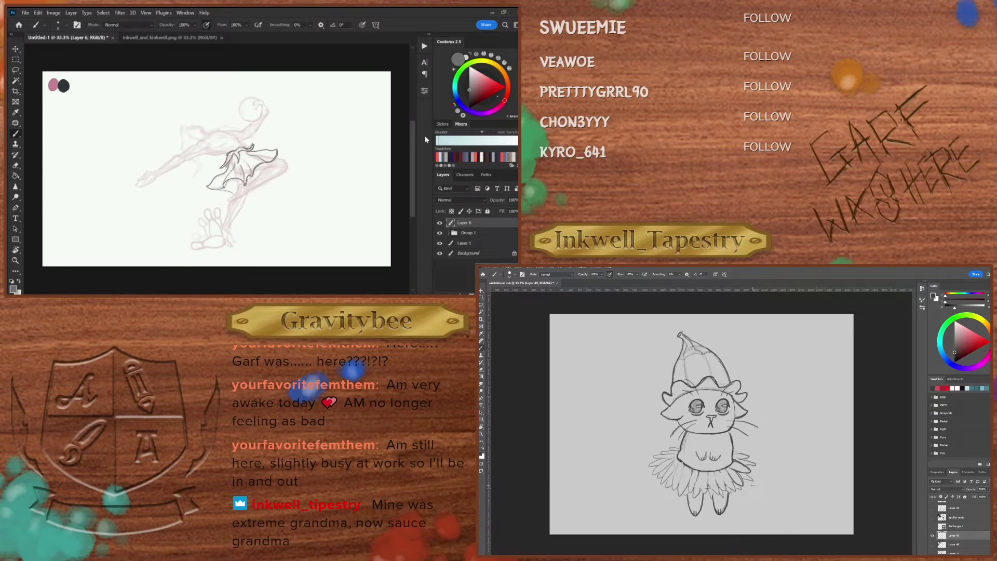
Step: Clean up the overlapping lines at the skirt's waist and redraw the ribbon edge there
key(e)
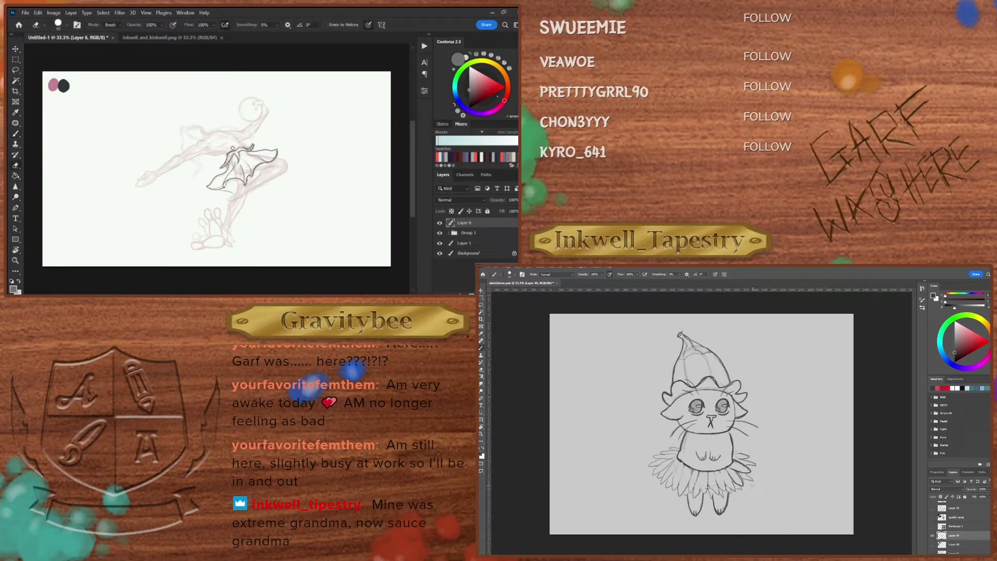
key(b)
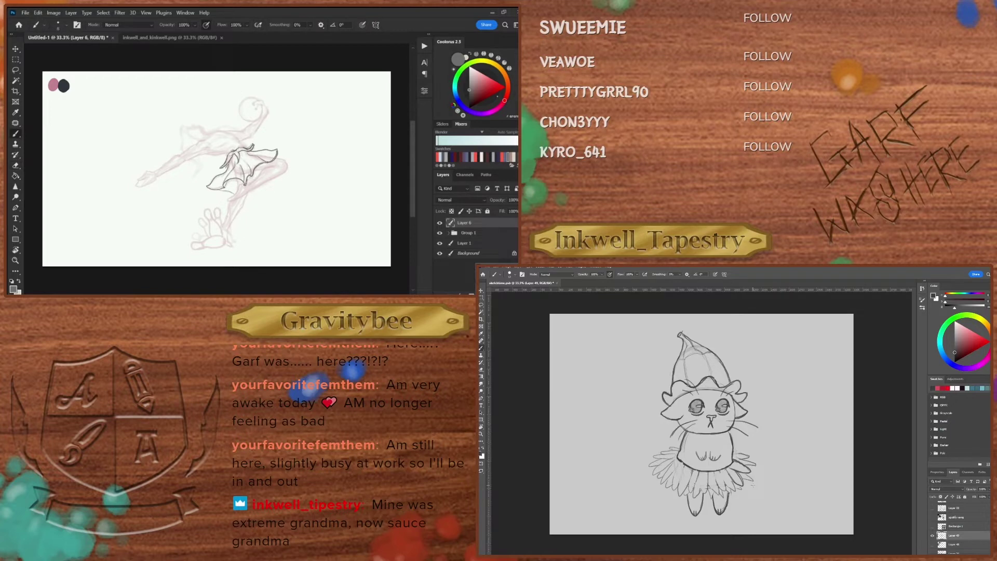
drag(226, 155, 235, 150)
key(e)
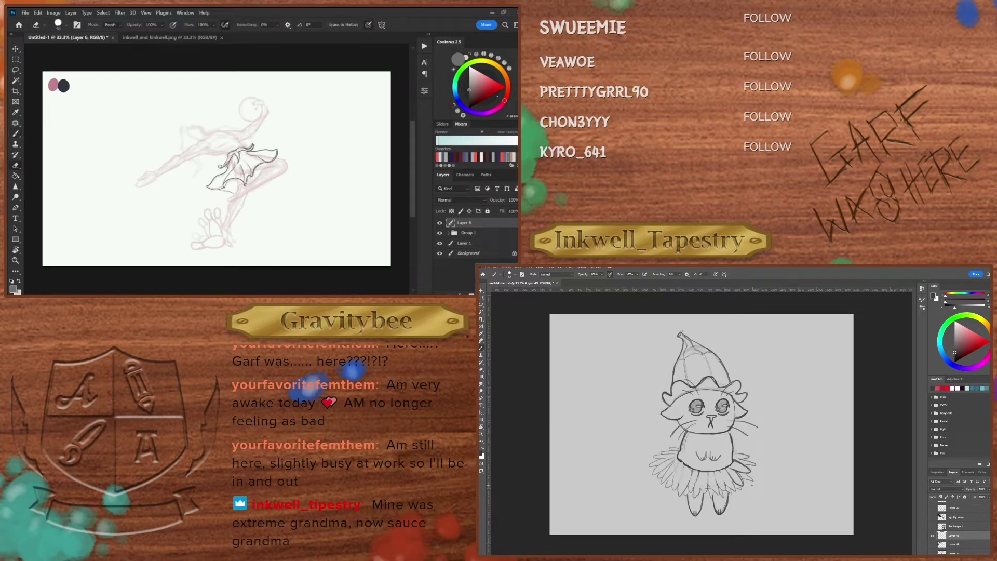
key(b)
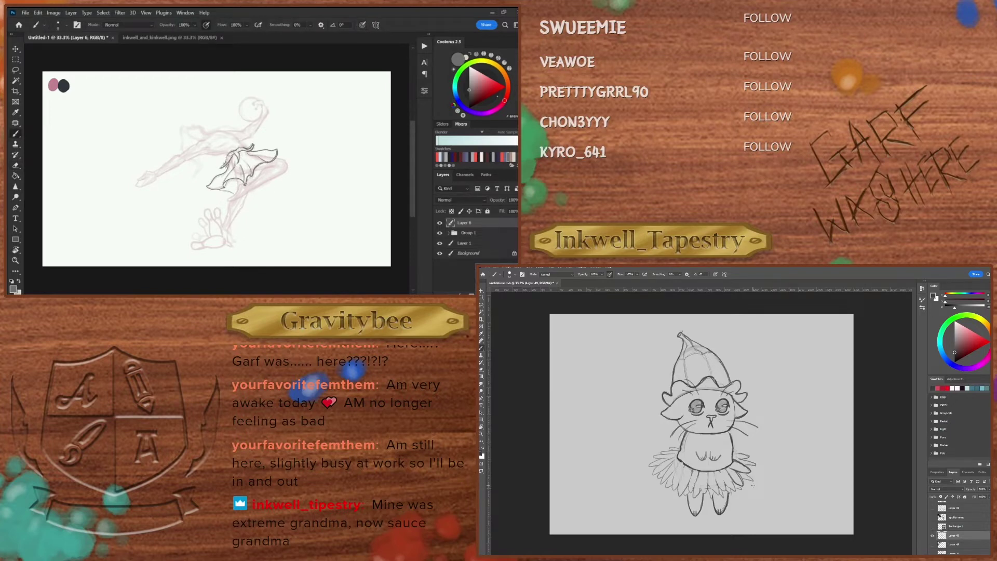
Step: Erase and redraw the fold lines on the skirt's trailing flap
key(e)
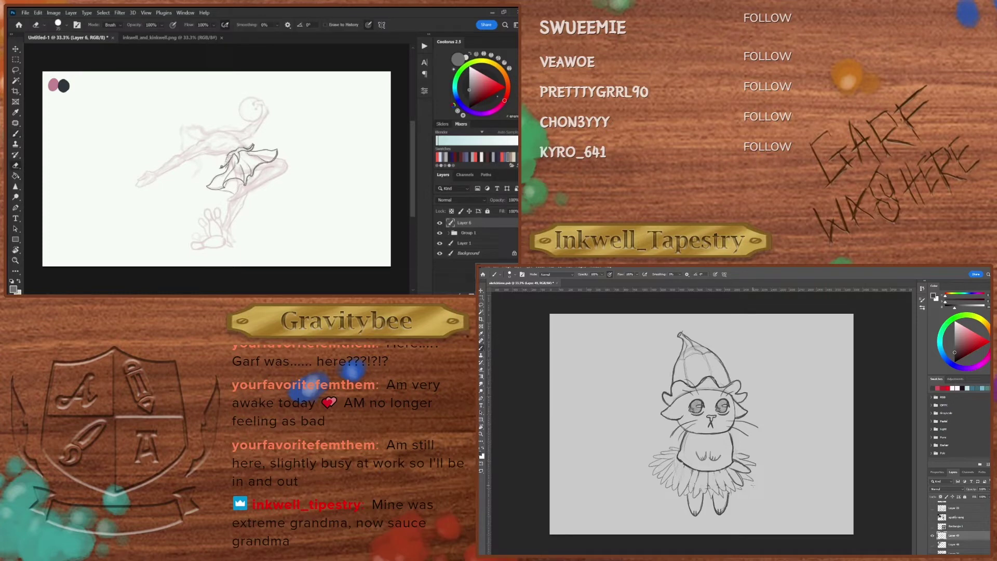
key(b)
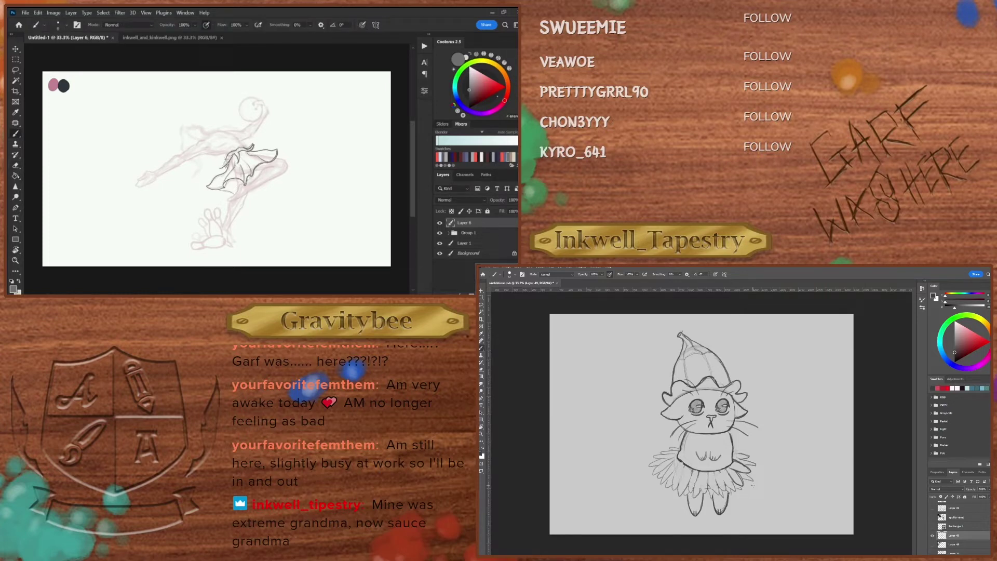
drag(224, 162, 217, 170)
key(e)
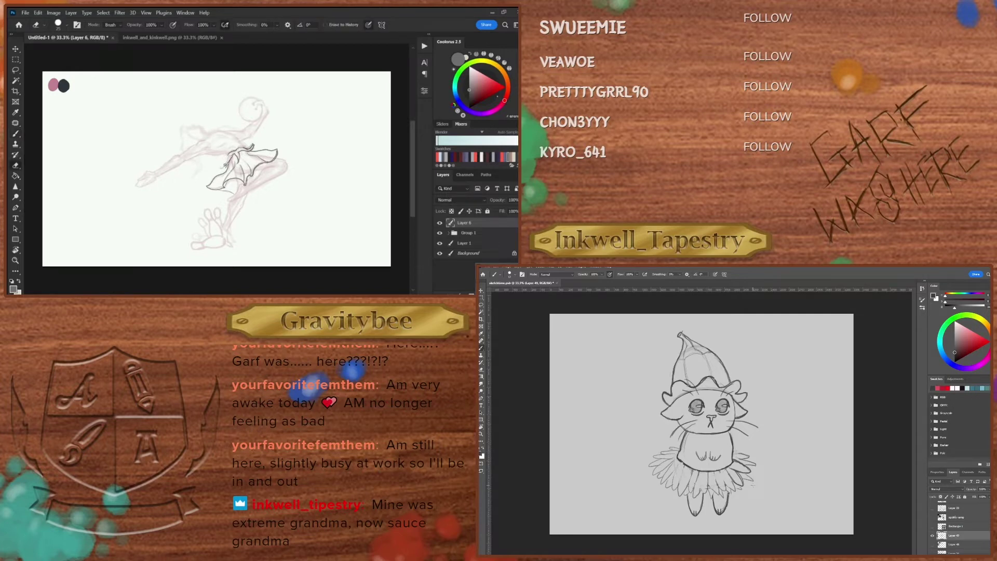
key(b)
key(e)
key(b)
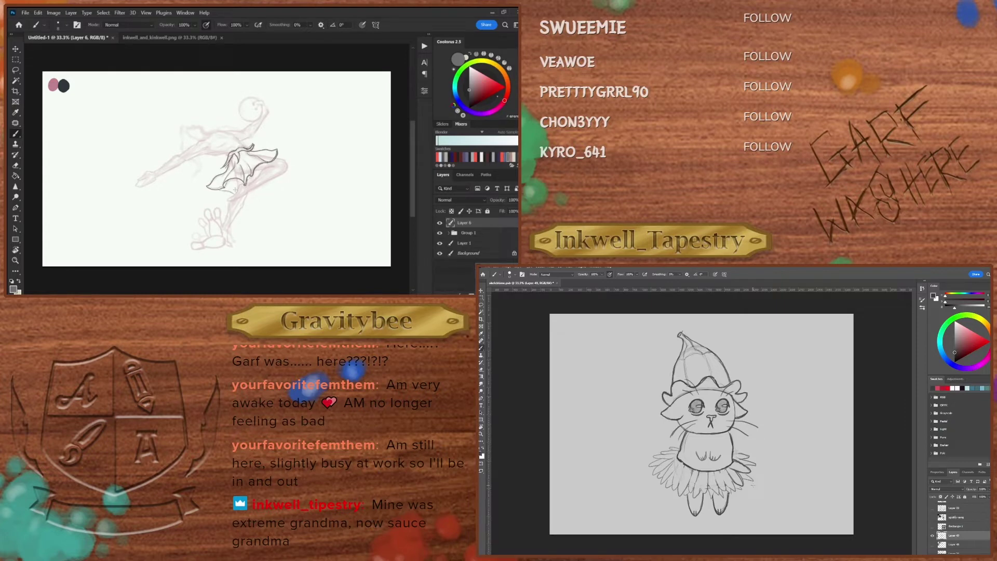
Step: Outline the figure's bent leg from the skirt hem around the knee, erasing excess line on its underside
key(e)
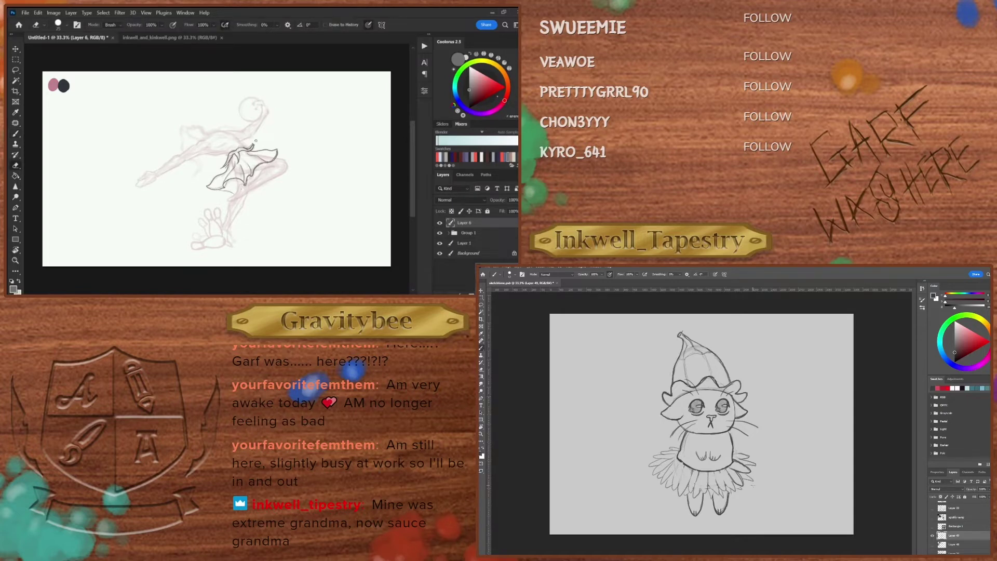
key(b)
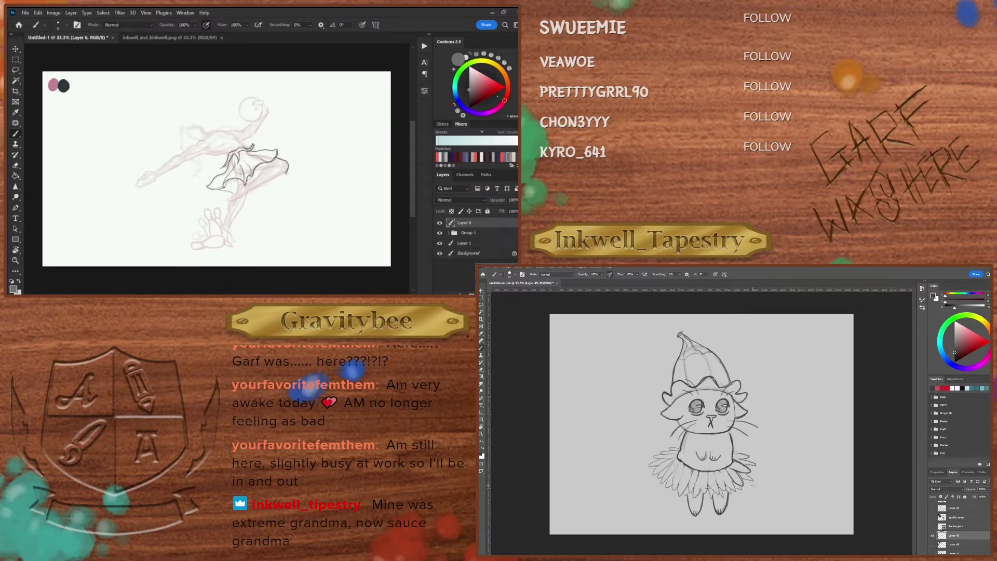
drag(279, 176, 262, 185)
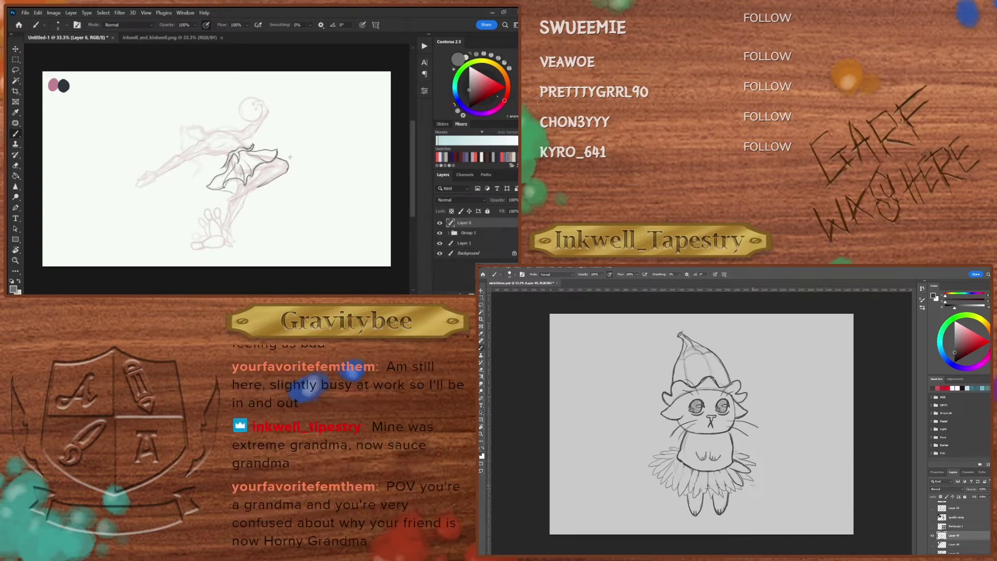
key(e)
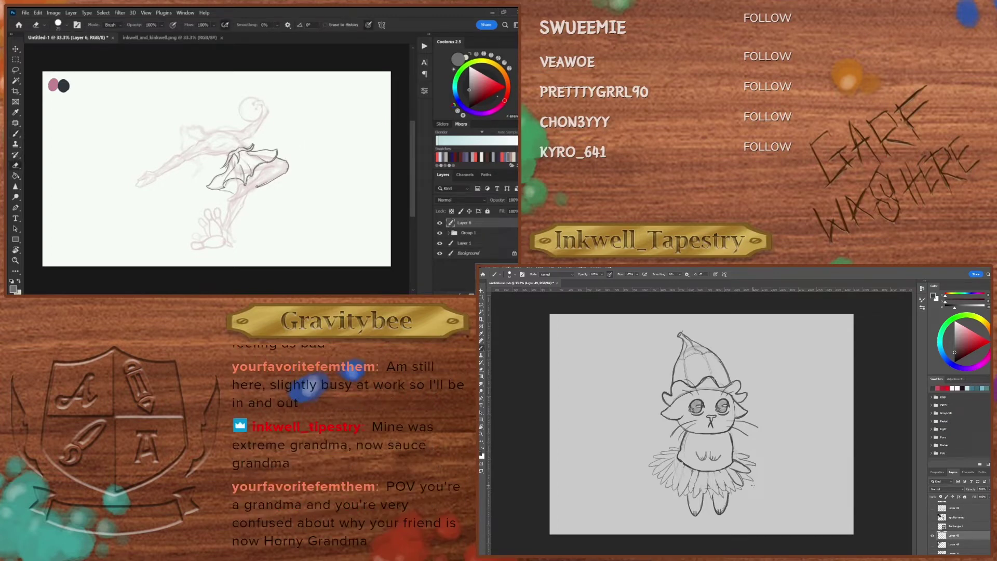
mouse_move(257, 185)
mouse_down()
mouse_move(288, 168)
mouse_move(252, 189)
mouse_up()
key(b)
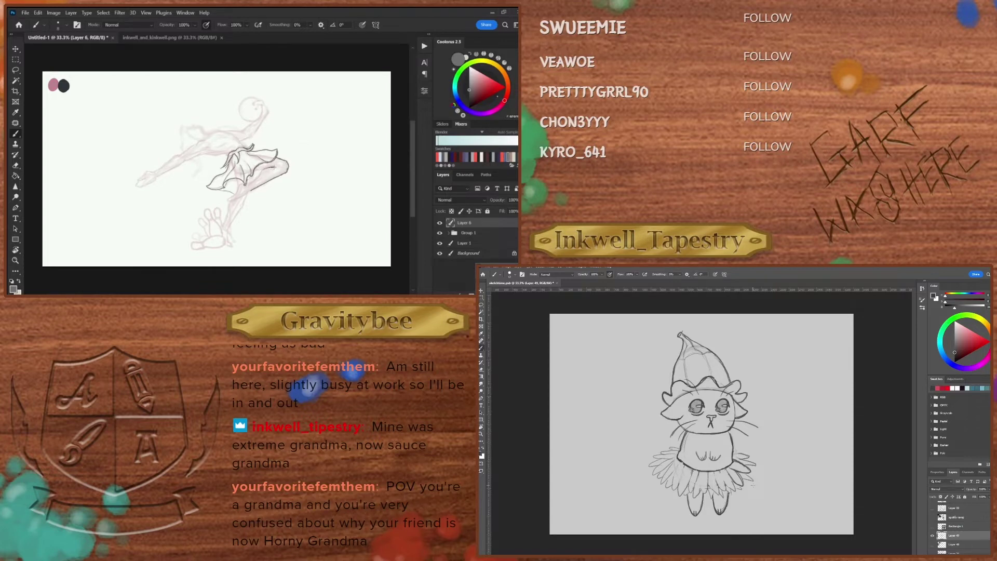
drag(269, 169, 276, 165)
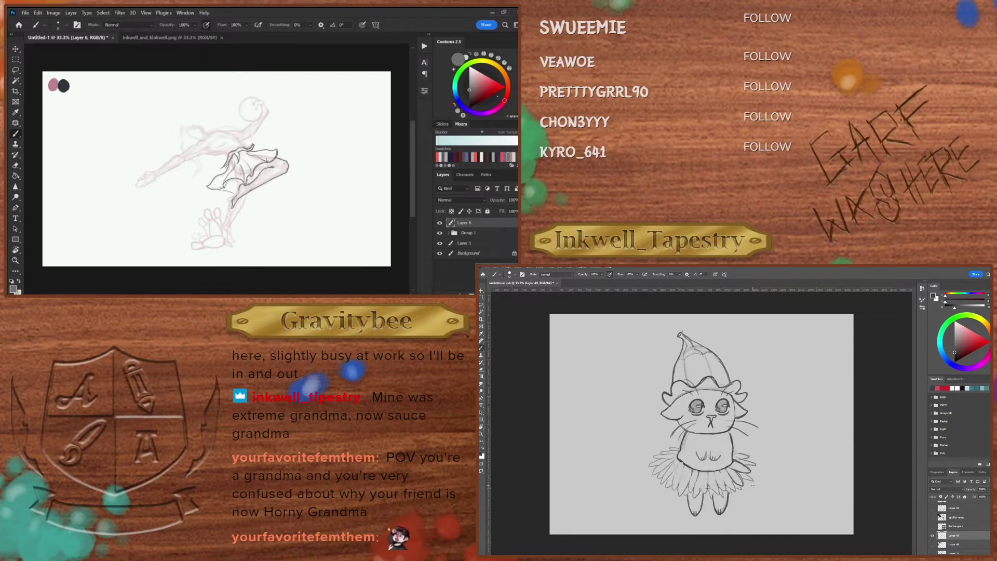
Step: Tidy the bent leg's lines and outline the standing leg below the skirt down to the foot
key(e)
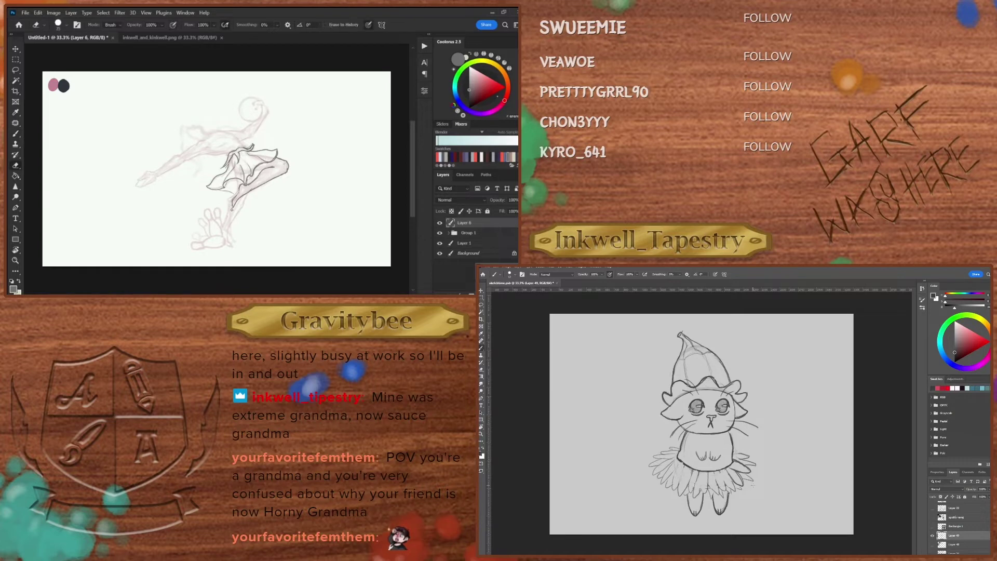
key(b)
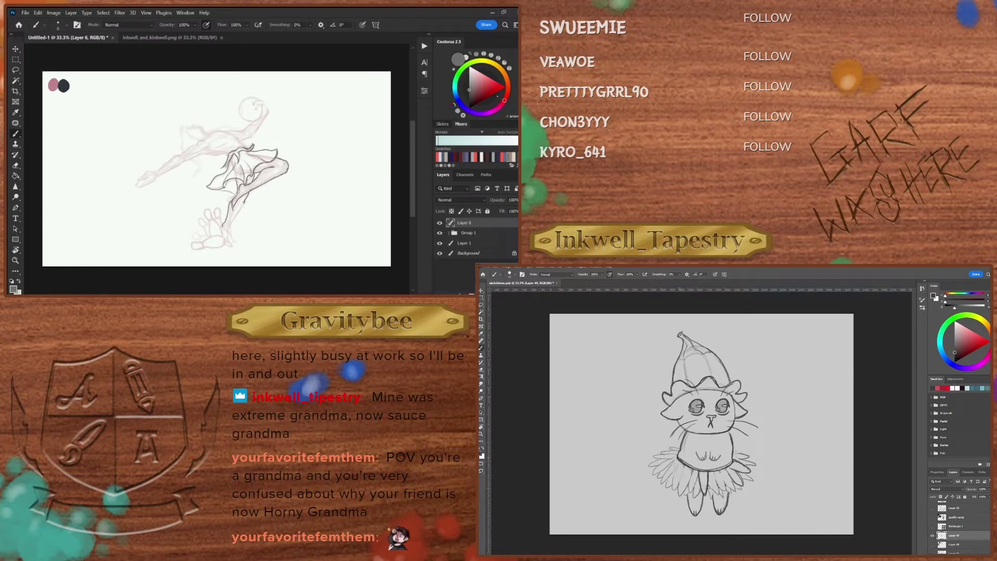
drag(244, 201, 245, 200)
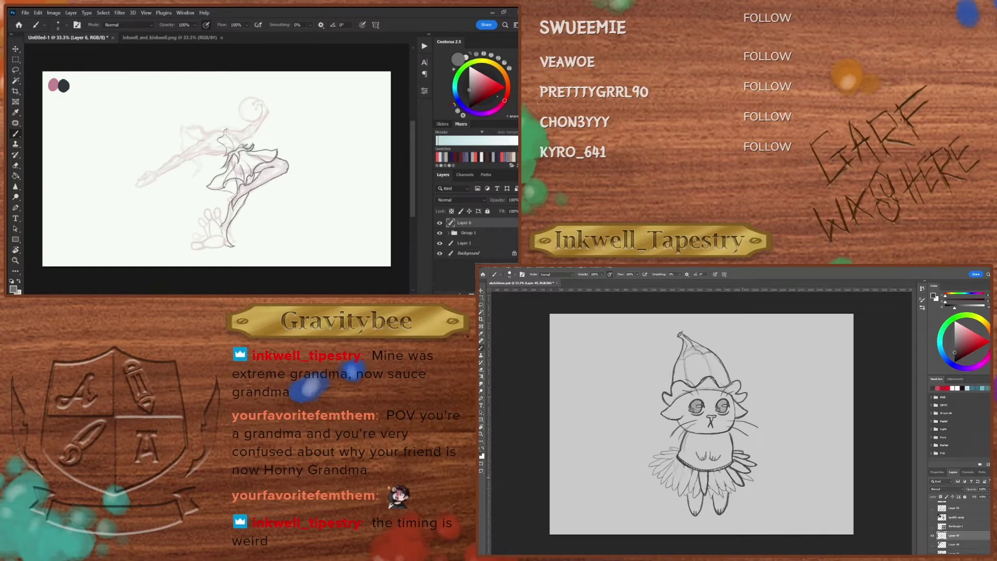
Step: Draw the figure's torso and bodice folds above the waist ribbon, erasing overlapping lines
drag(235, 135, 240, 144)
key(e)
key(b)
key(e)
key(b)
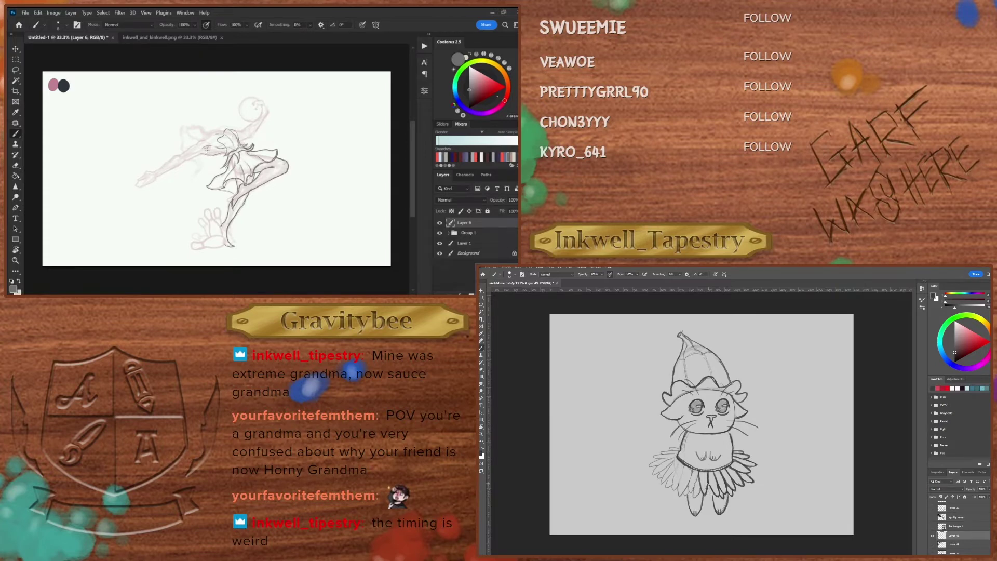
Step: Clean up the chest area and refine the line work along the bodice's upper edge
key(e)
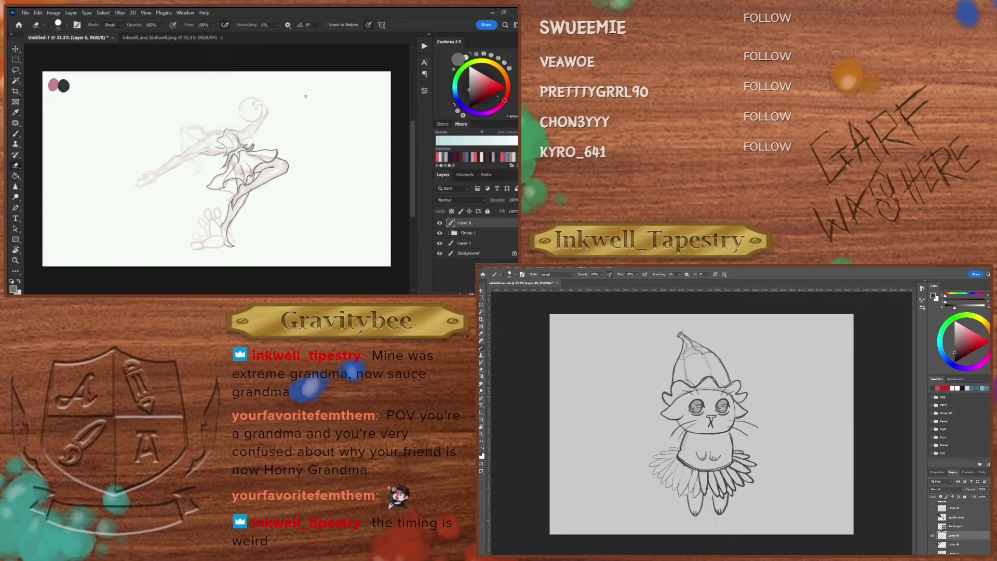
drag(195, 154, 223, 154)
key(b)
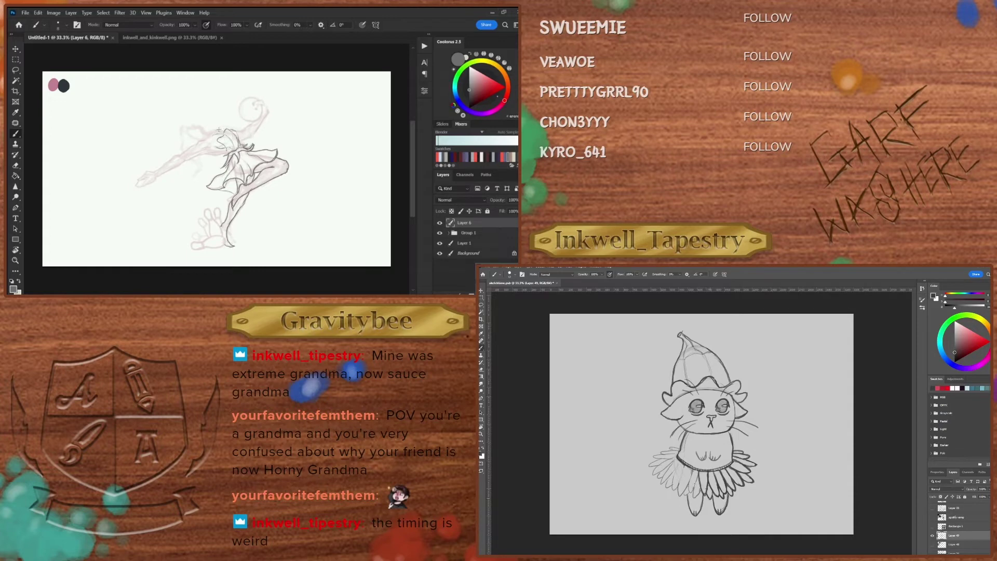
drag(224, 131, 233, 127)
key(b)
key(e)
key(b)
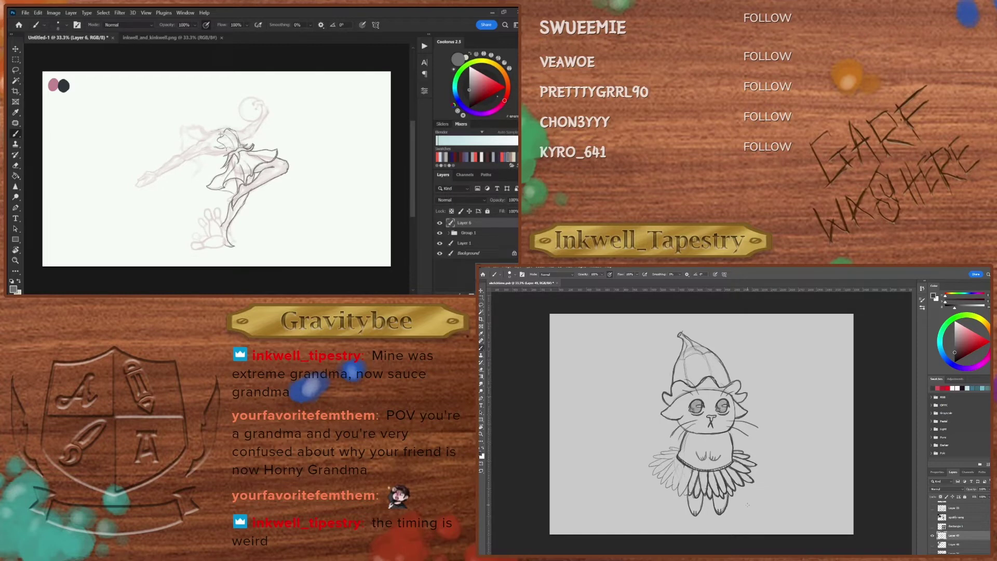
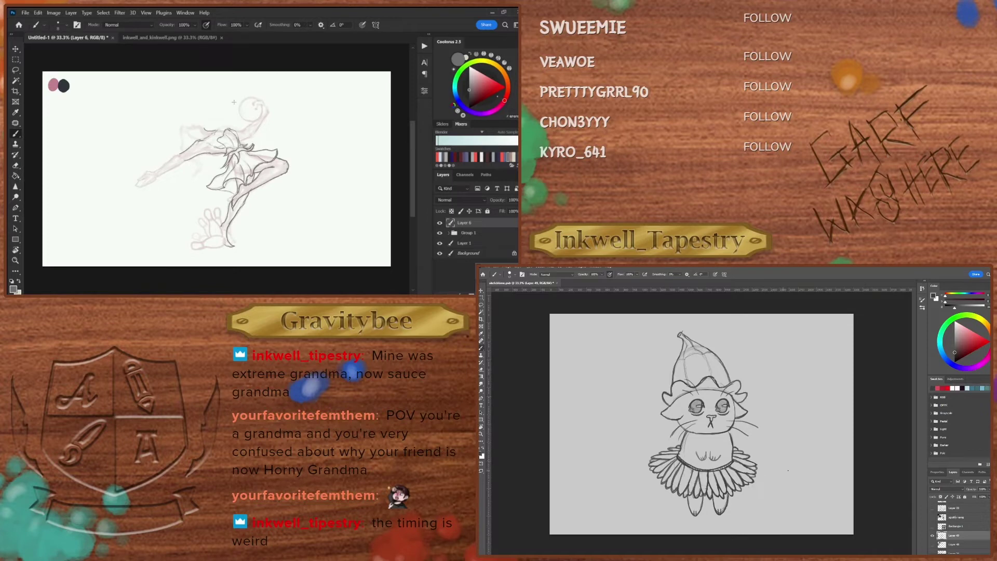
Step: Erase and redraw the shoulder and upper part of the figure's outstretched arm
key(e)
mouse_move(177, 154)
mouse_down()
mouse_move(192, 147)
mouse_move(196, 157)
mouse_up()
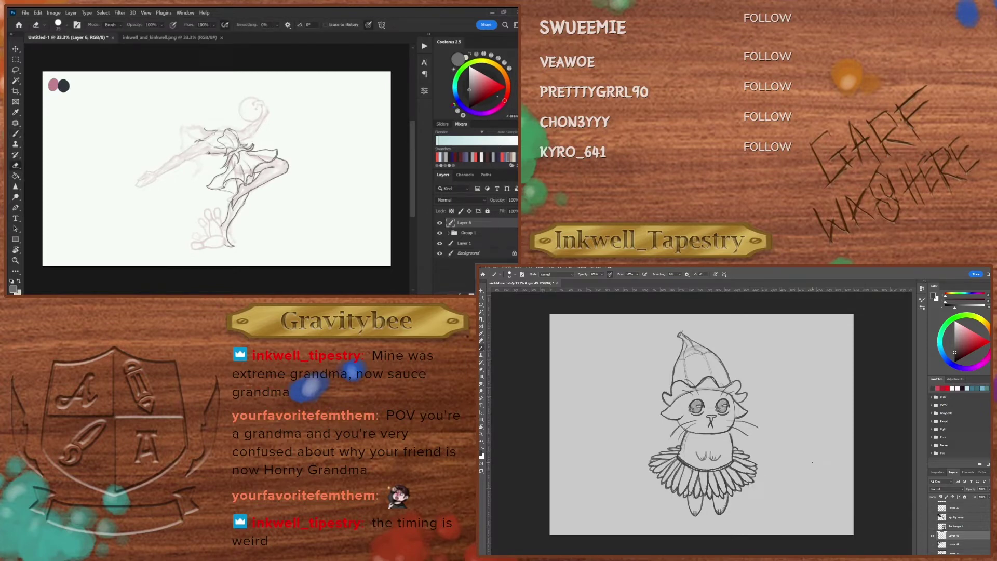
key(b)
mouse_move(208, 152)
mouse_down()
mouse_move(221, 152)
mouse_move(182, 153)
mouse_up()
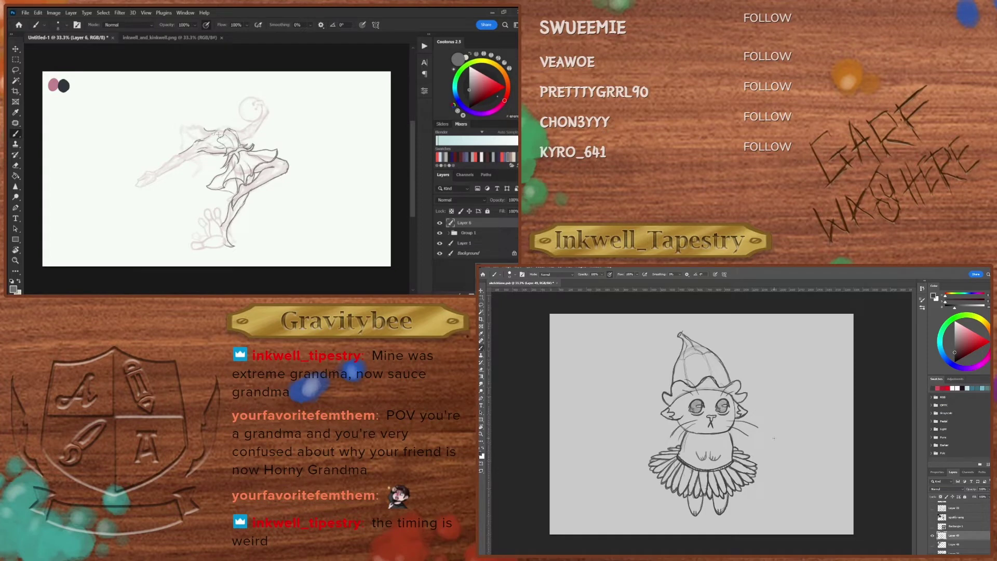
key(e)
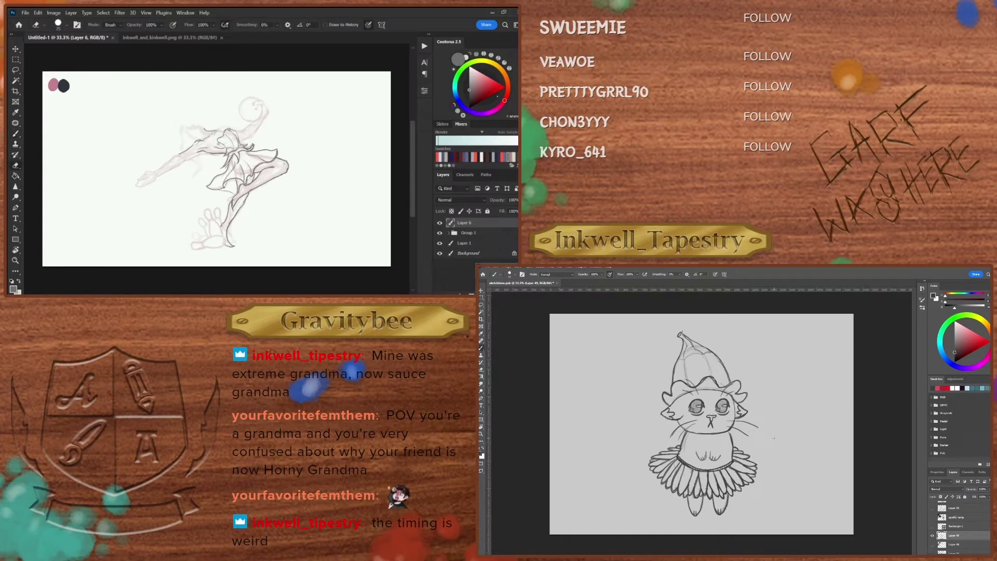
key(b)
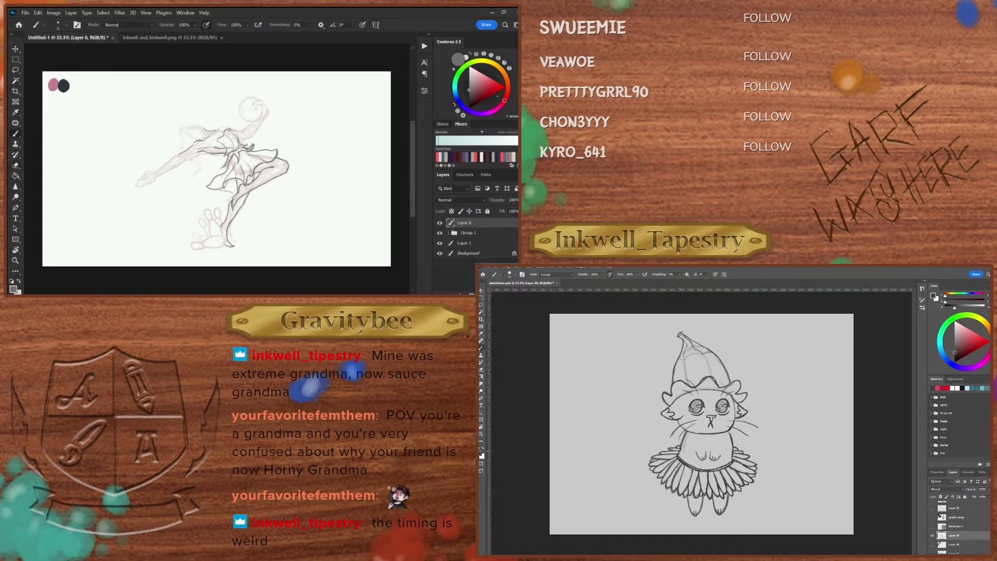
key(e)
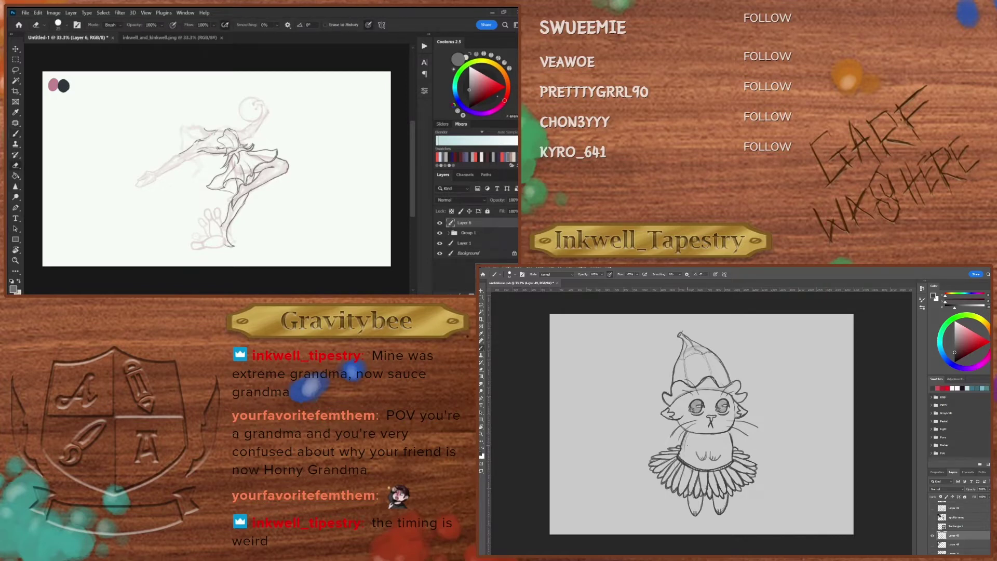
key(b)
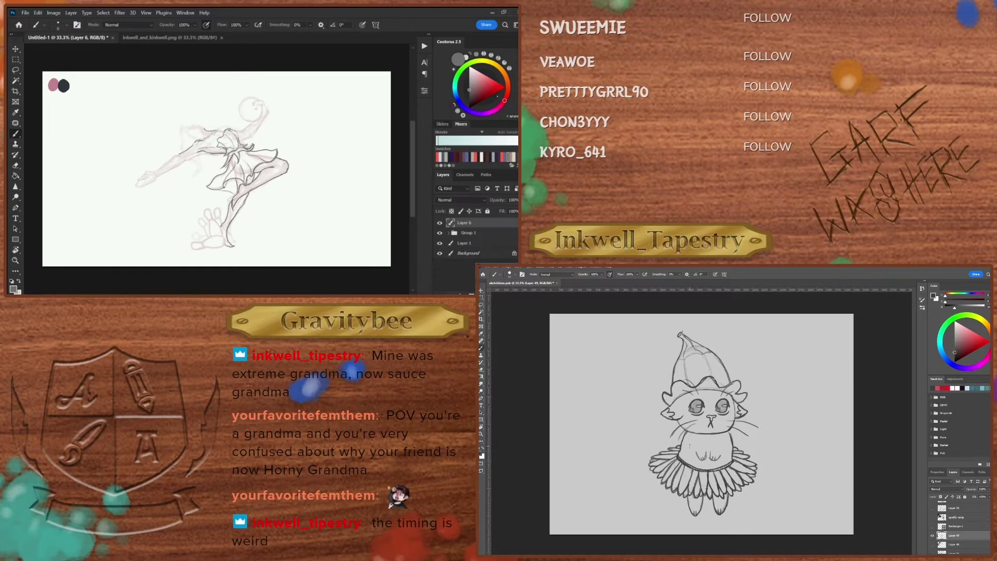
Step: Undo the trial stroke on the whiskered creature's side and redraw its torso outline above the petal skirt
drag(682, 434, 683, 452)
key(ctrl+z)
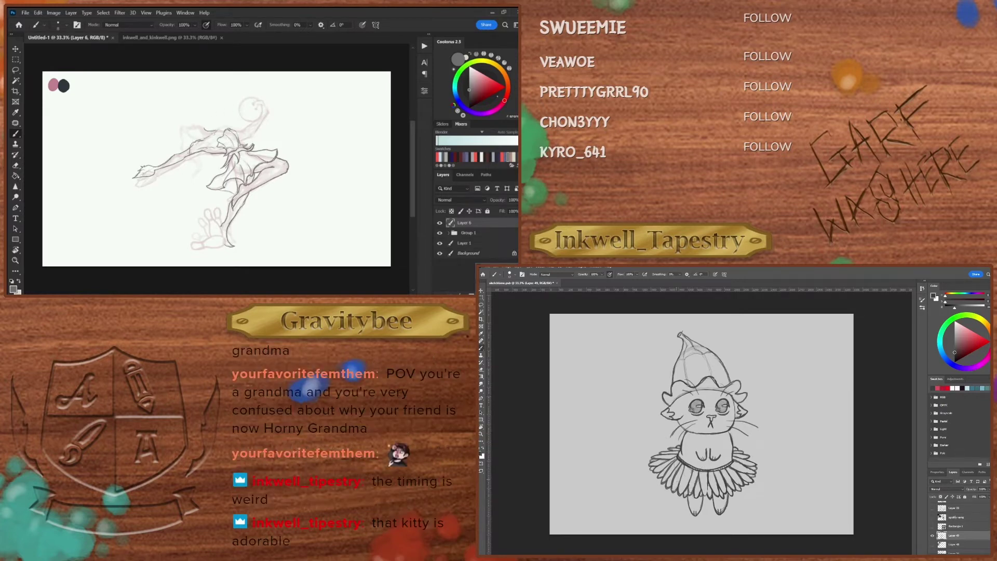
key(e)
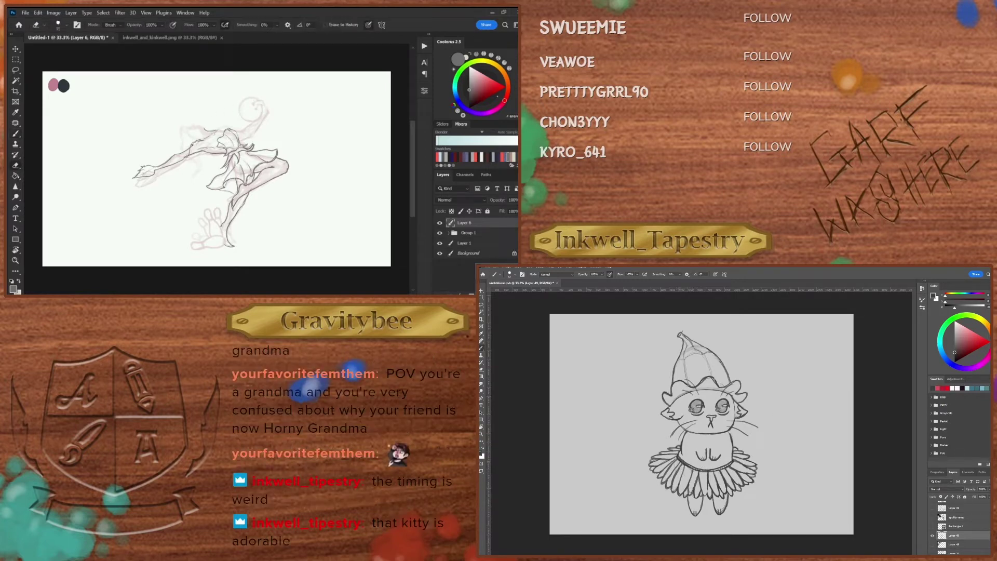
Step: Refine the line work along the figure's outstretched arm and hand, erasing stray marks between strokes
key(b)
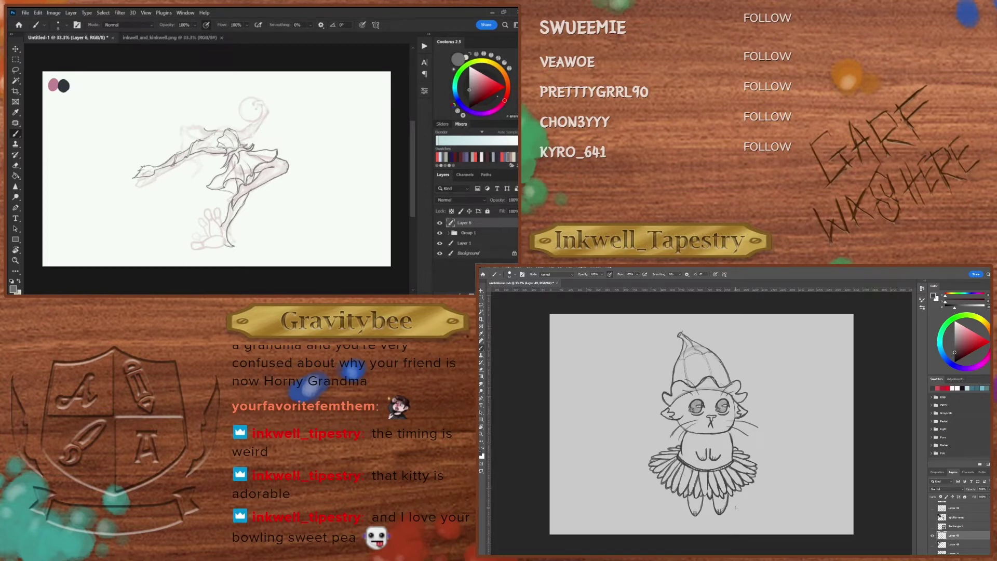
key(e)
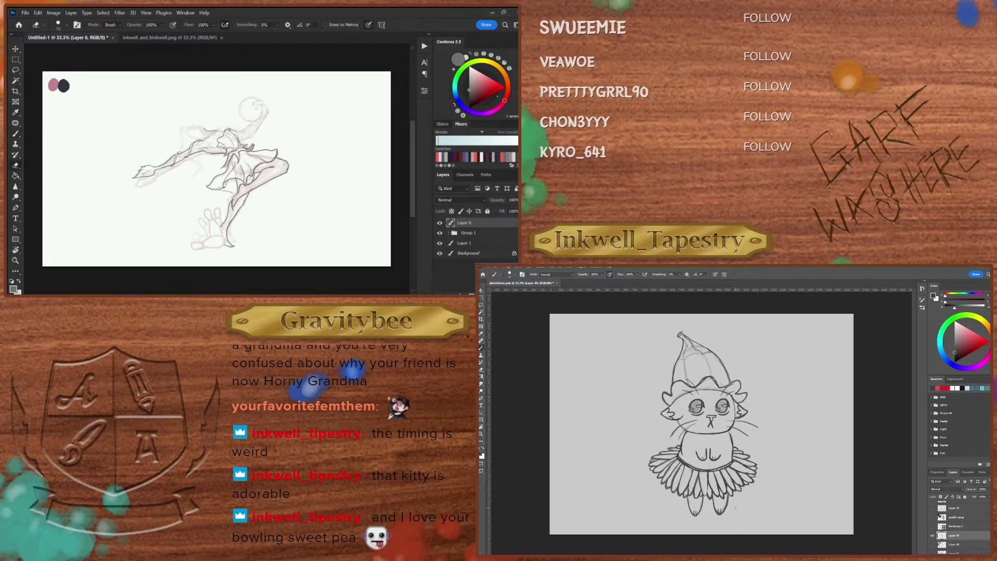
key(b)
key(e)
key(b)
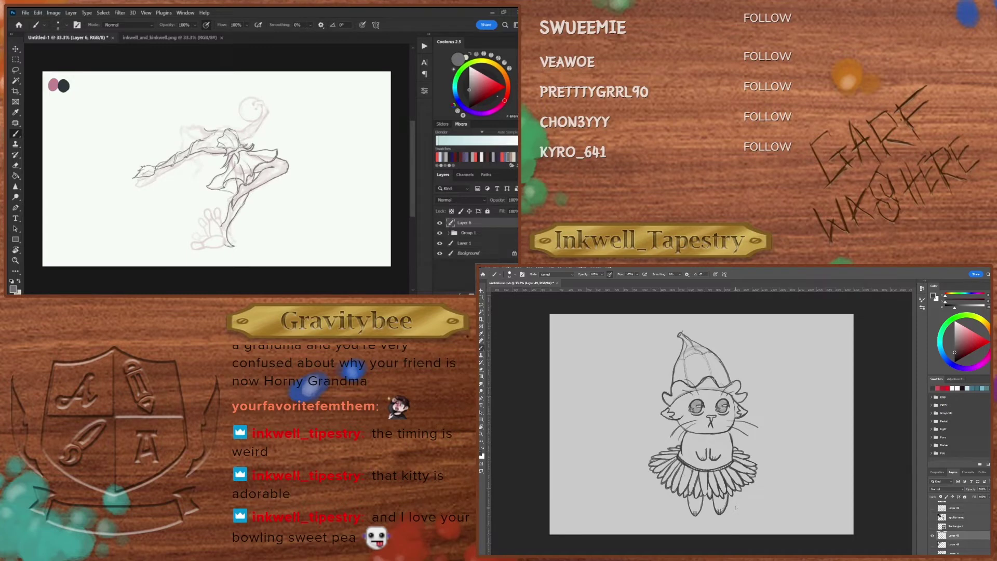
key(e)
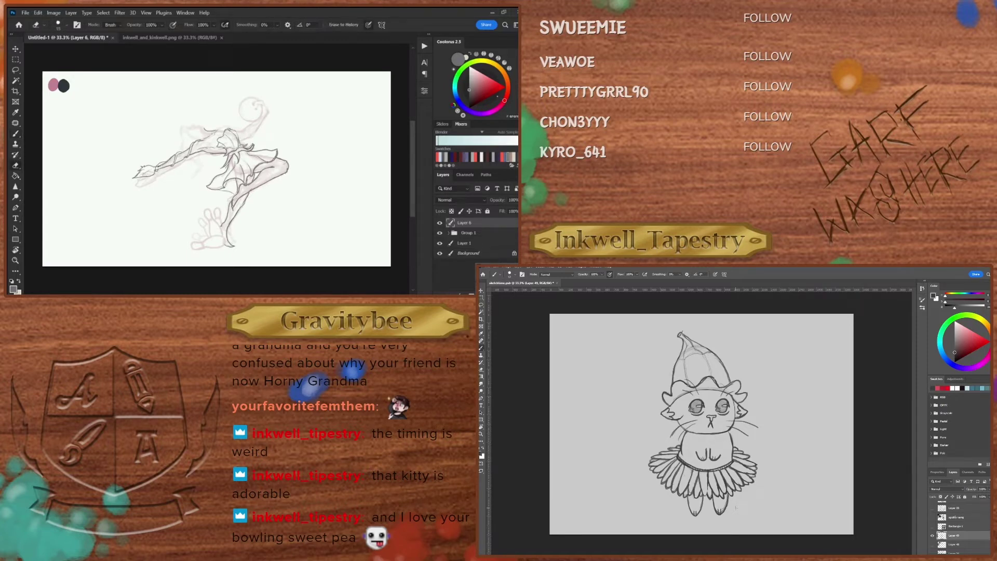
key(b)
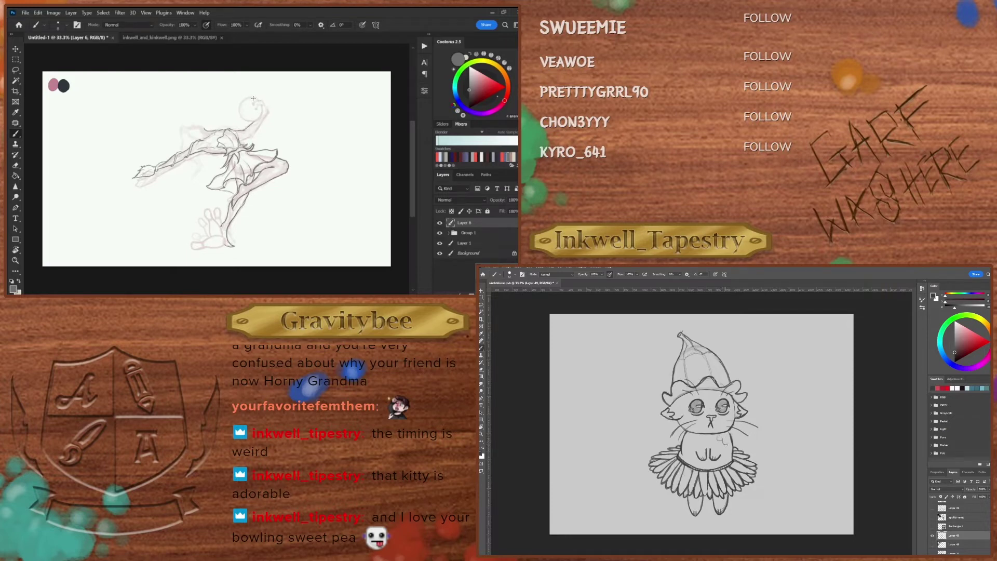
Step: Draw the figure's raised arm curling around the round ball, undoing the first stroke and erasing stray lines
mouse_move(253, 98)
mouse_down()
mouse_move(240, 118)
mouse_move(239, 107)
mouse_up()
key(ctrl+z)
key(e)
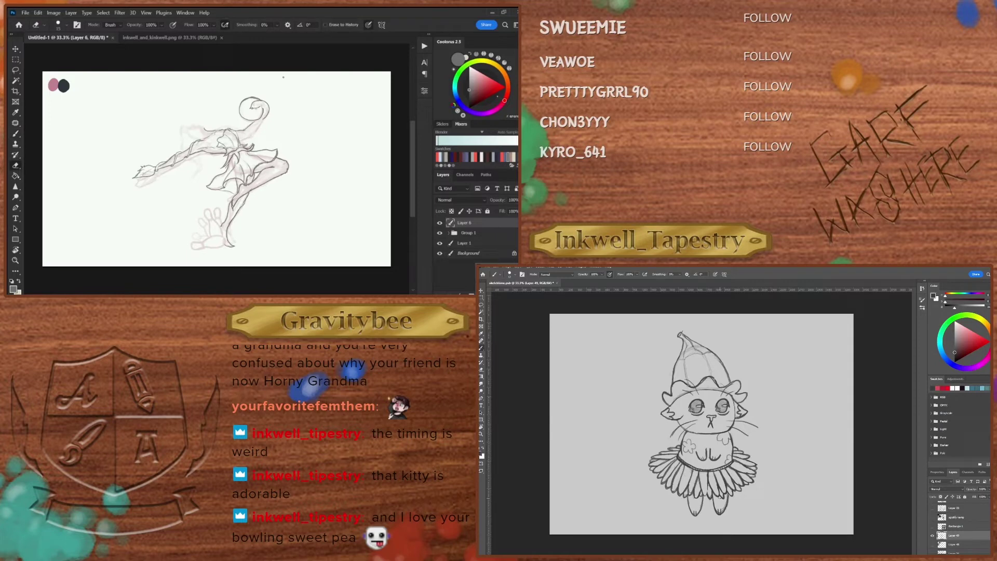
key(b)
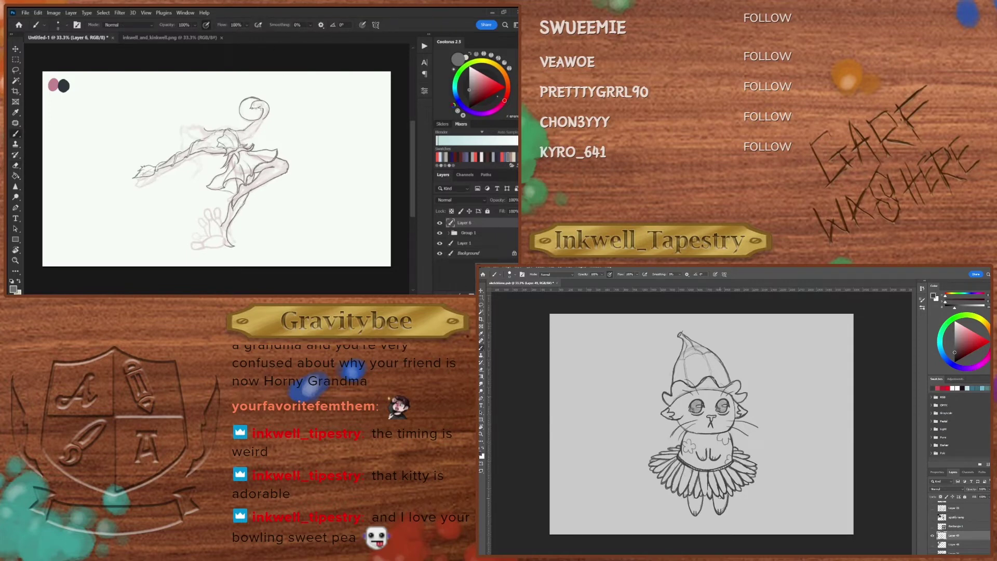
key(e)
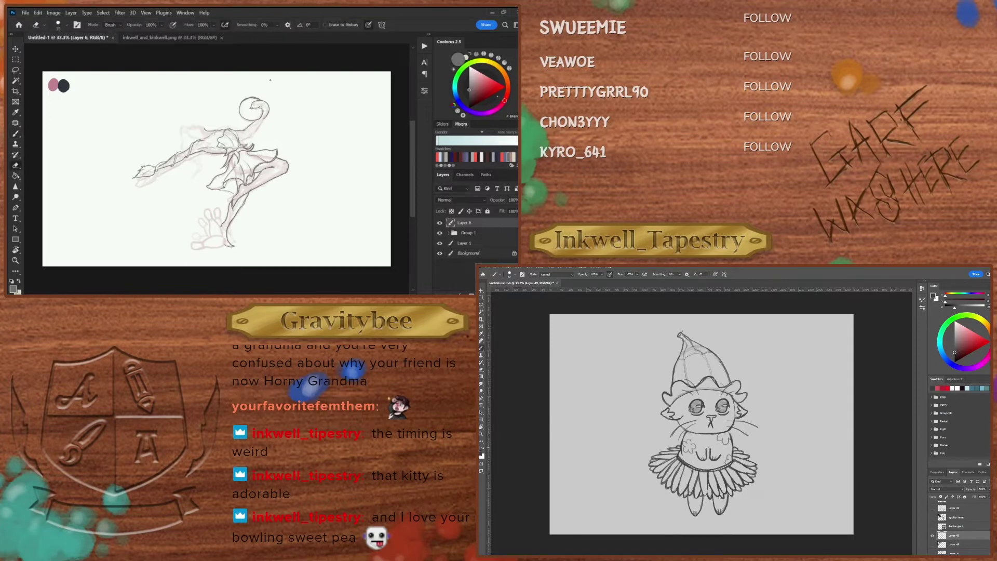
key(b)
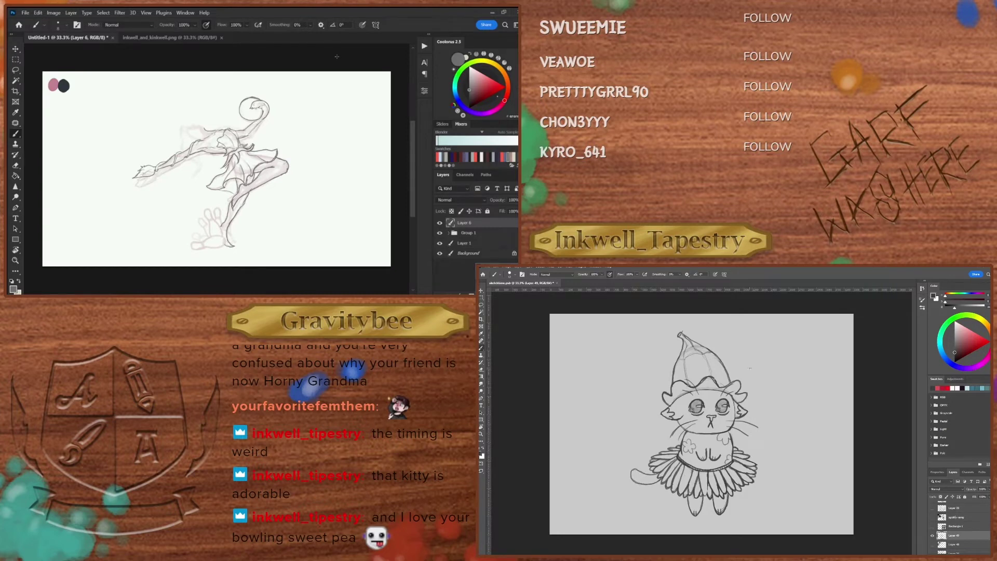
Step: Clean up the raised arm's contour below the ball, alternately erasing and redrawing its edges down to the shoulder
key(e)
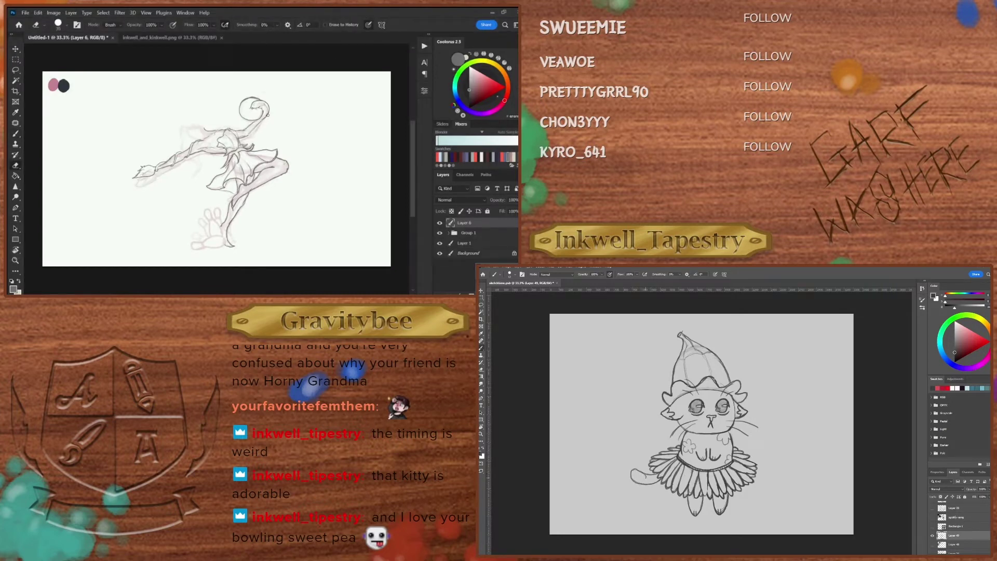
mouse_move(267, 114)
mouse_down()
mouse_move(268, 102)
mouse_move(262, 122)
mouse_up()
key(b)
key(e)
key(b)
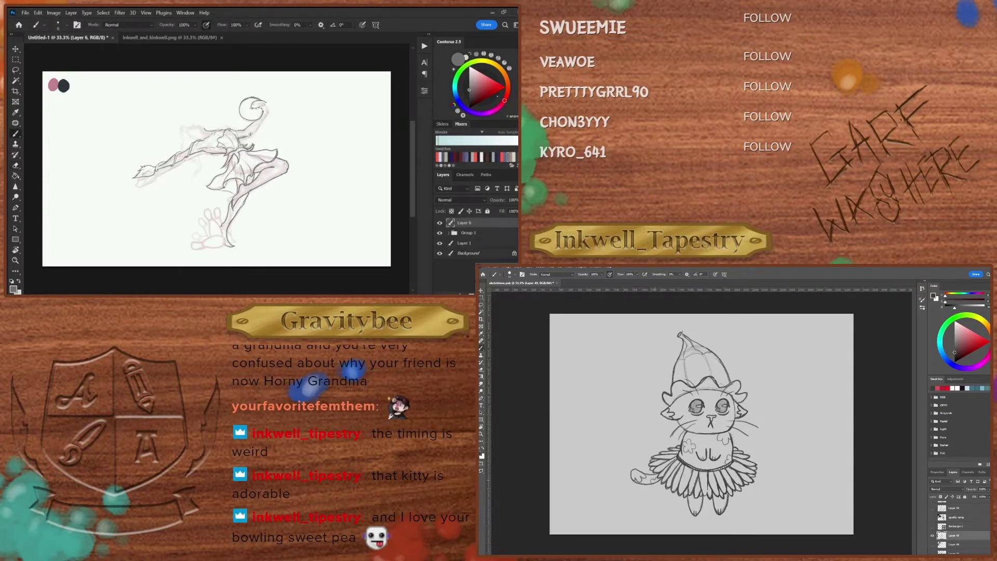
mouse_move(251, 136)
mouse_down()
mouse_move(260, 125)
mouse_move(253, 134)
mouse_up()
key(e)
drag(249, 131, 253, 123)
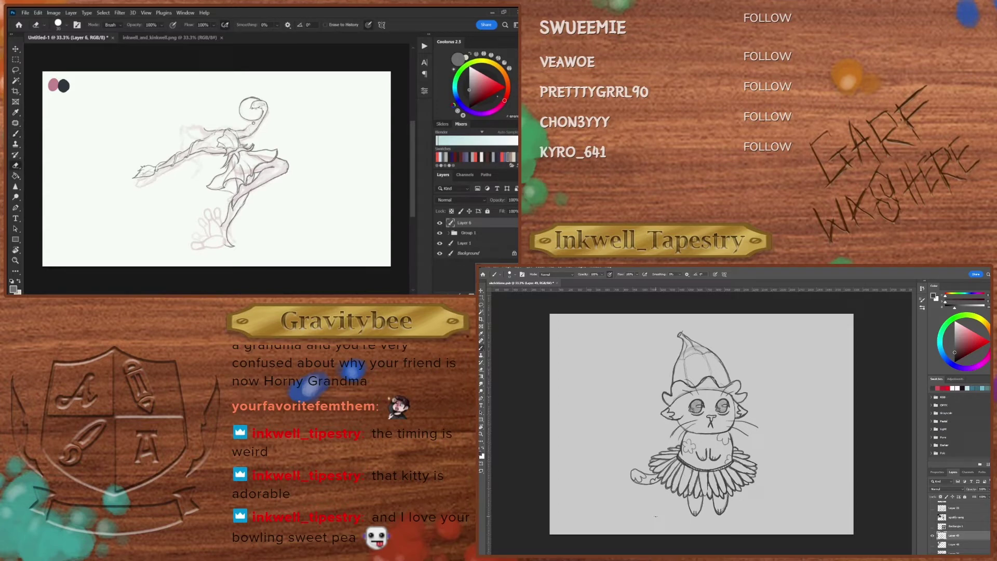
Step: Redraw the inner and outer edges of the raised forearm and trim the overlapping lines
key(b)
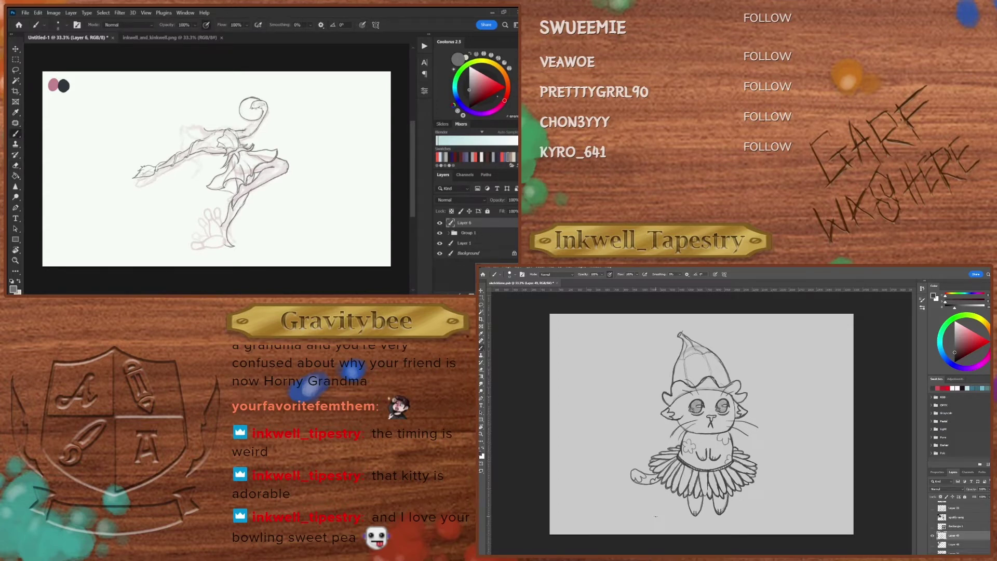
drag(250, 125, 255, 122)
key(e)
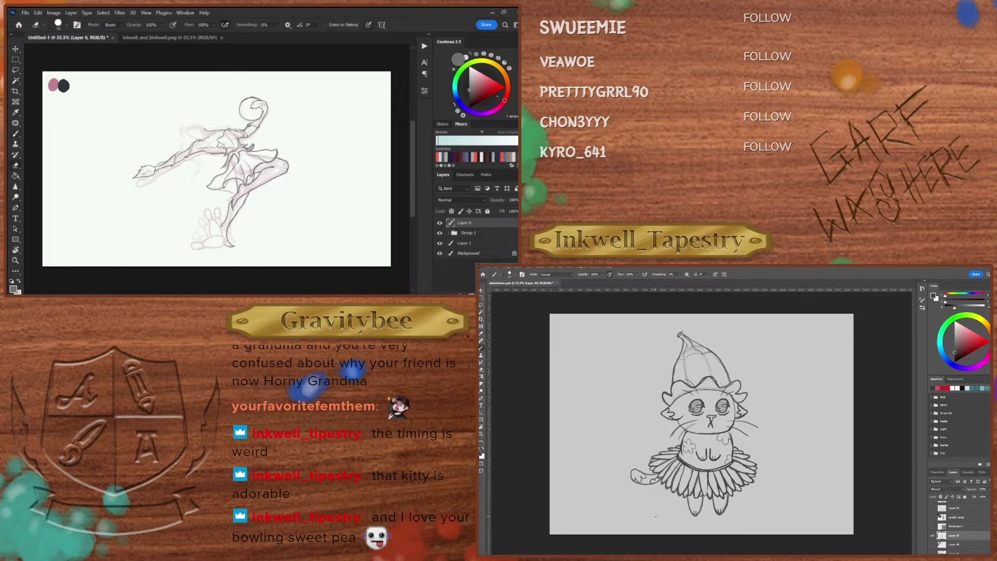
key(b)
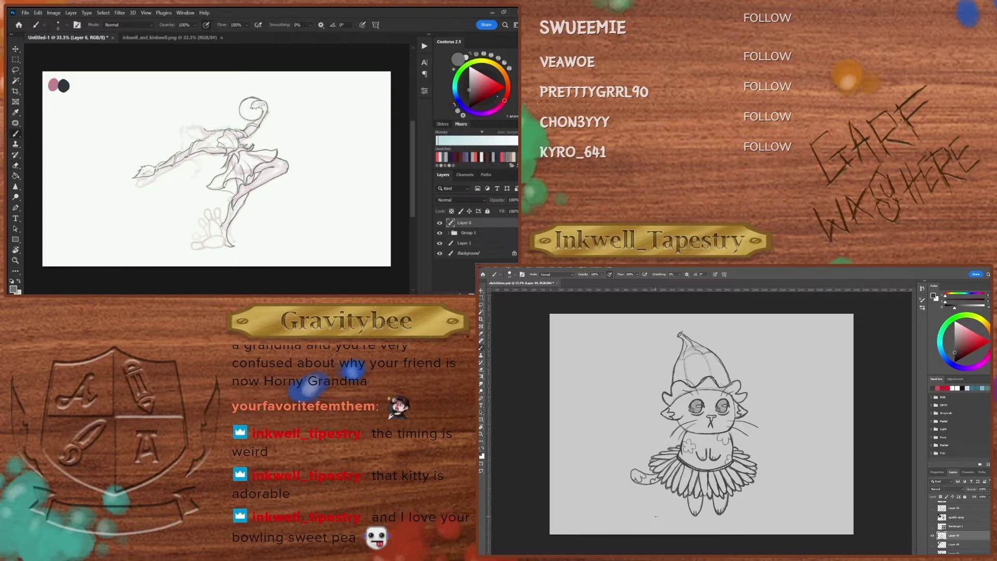
drag(266, 116, 263, 126)
key(e)
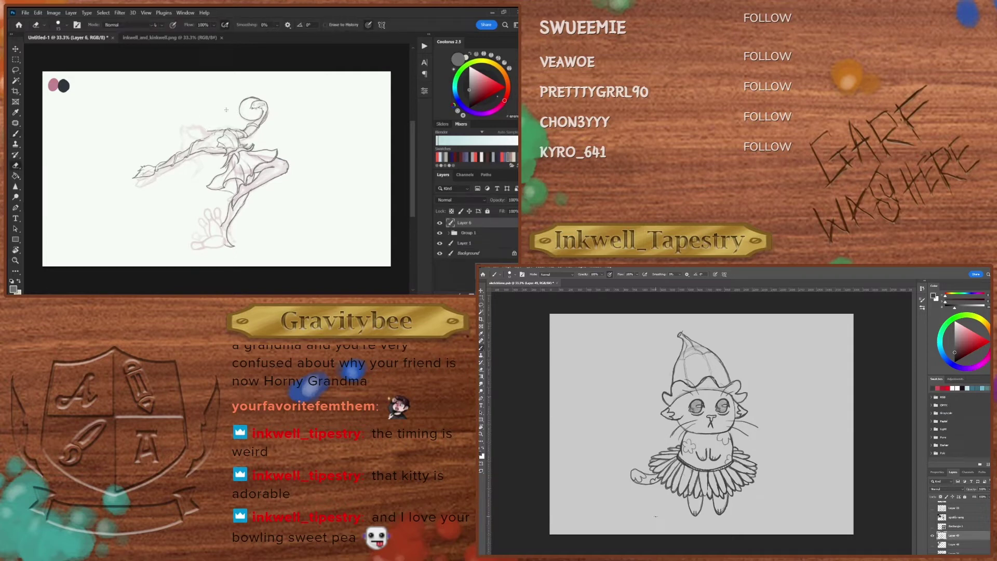
Step: Draw the figure's head and windblown hair, checking the line art with the rough sketch group temporarily hidden
key(b)
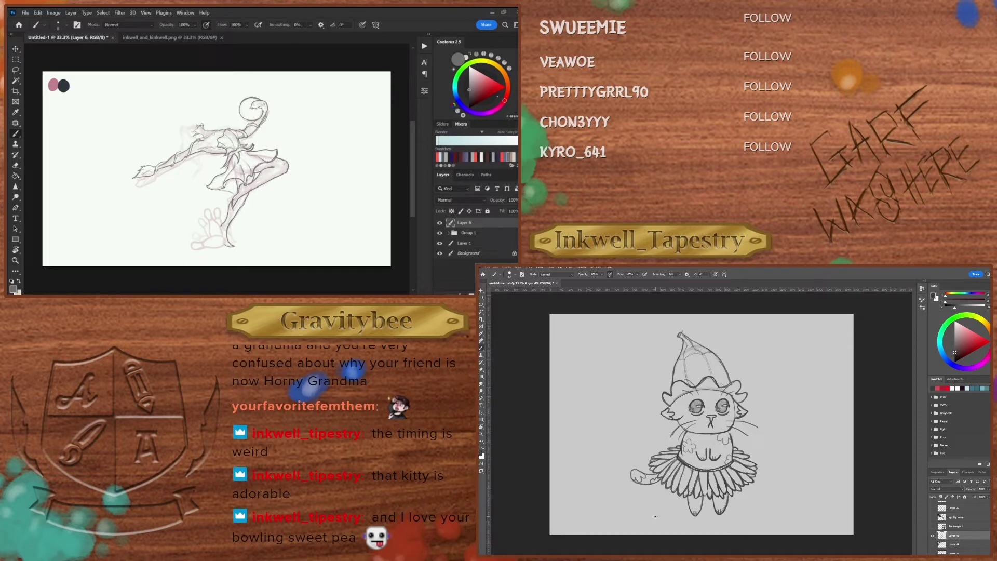
mouse_move(200, 125)
mouse_down()
mouse_move(199, 116)
mouse_move(165, 125)
mouse_up()
drag(163, 125, 165, 127)
mouse_move(186, 109)
mouse_down()
mouse_move(178, 120)
mouse_move(195, 108)
mouse_up()
drag(182, 119, 171, 127)
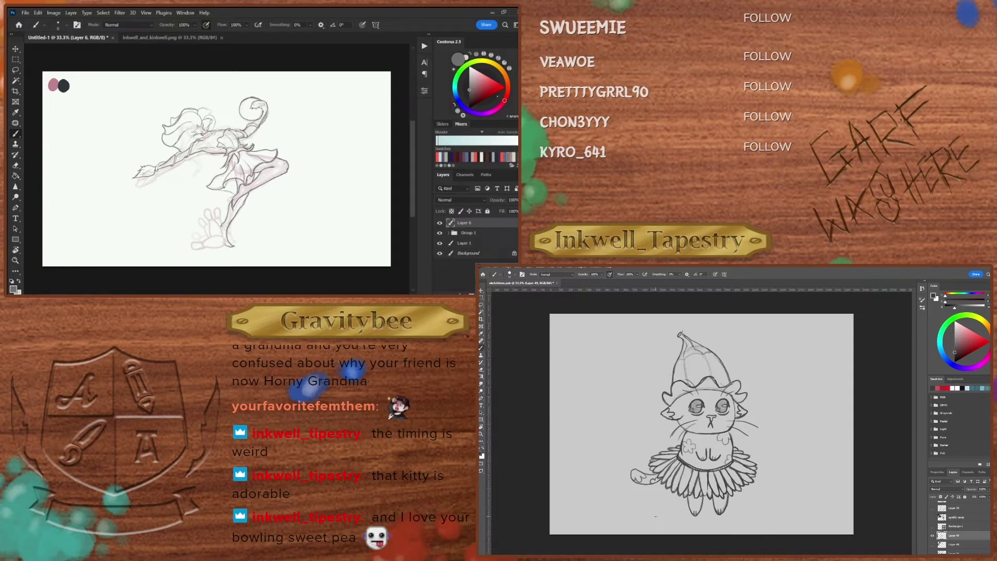
drag(204, 129, 210, 134)
click(440, 233)
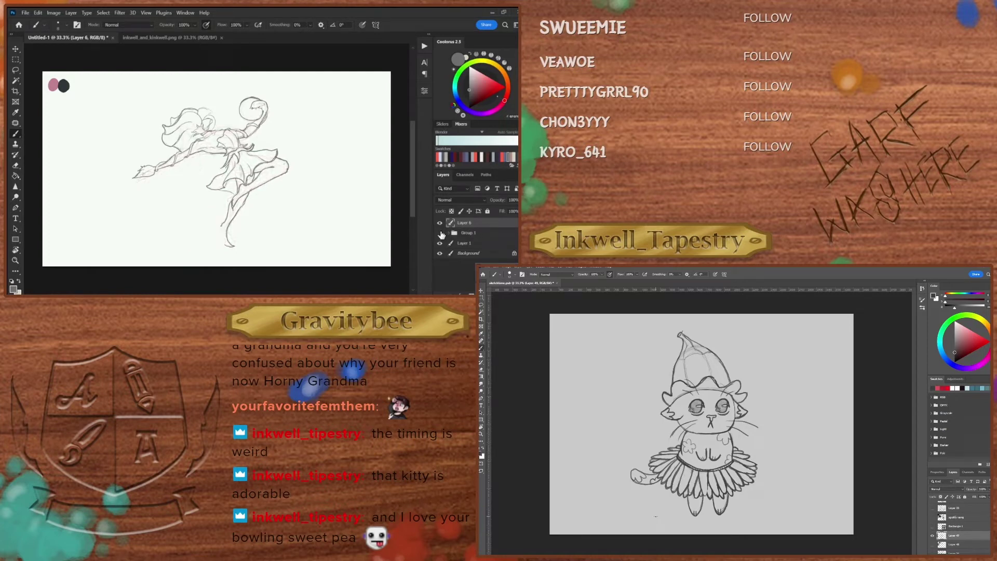
click(440, 233)
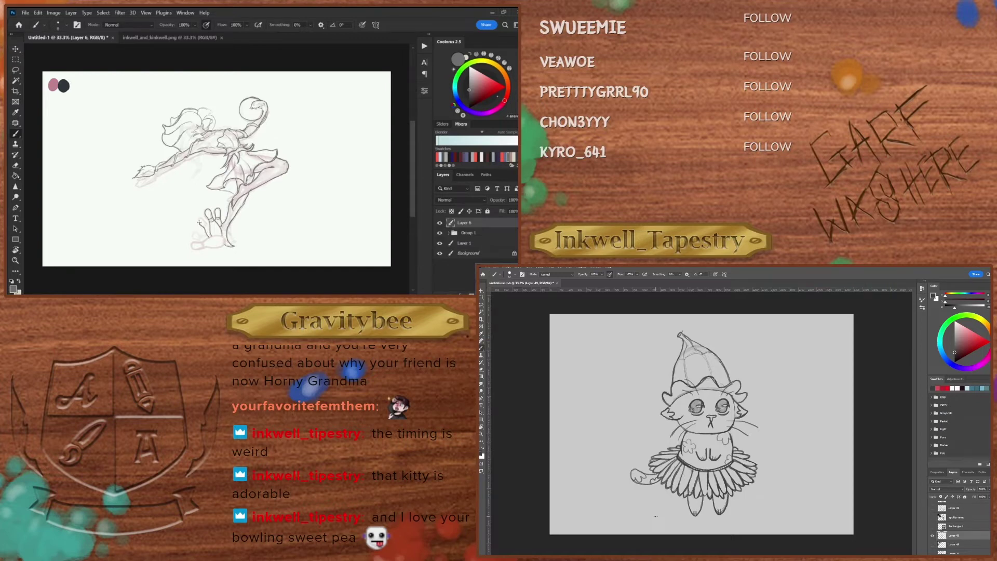
Step: Trace the splayed, rounded shape beside the standing foot, touch up its lines and hide the rough sketch in Group 1
key(ctrl+z)
drag(192, 246, 200, 248)
click(439, 233)
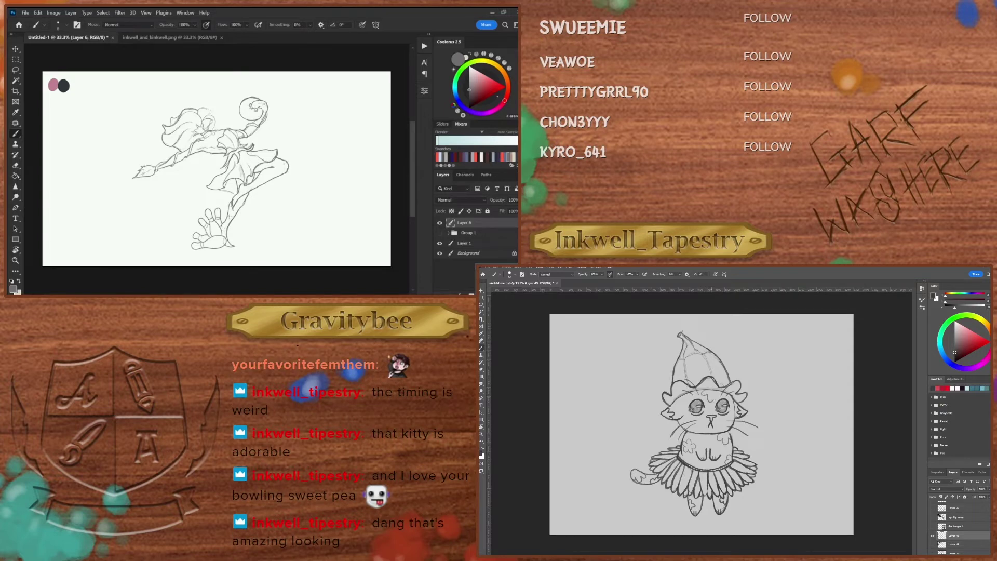
key(e)
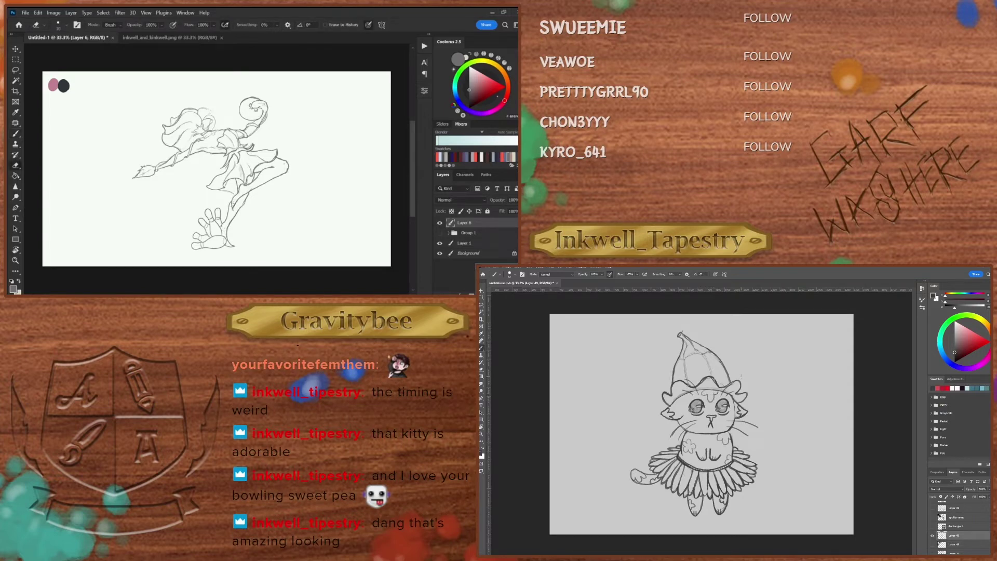
key(b)
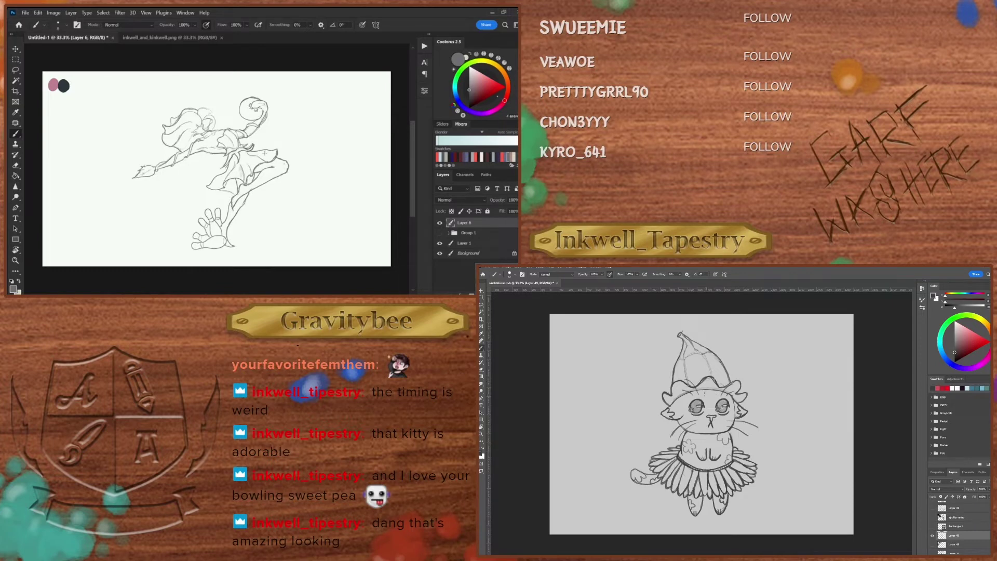
key(b)
Step: Add a new layer beneath the figure's line art and pick a muted green as the painting colour
key(ctrl+shift+alt+n)
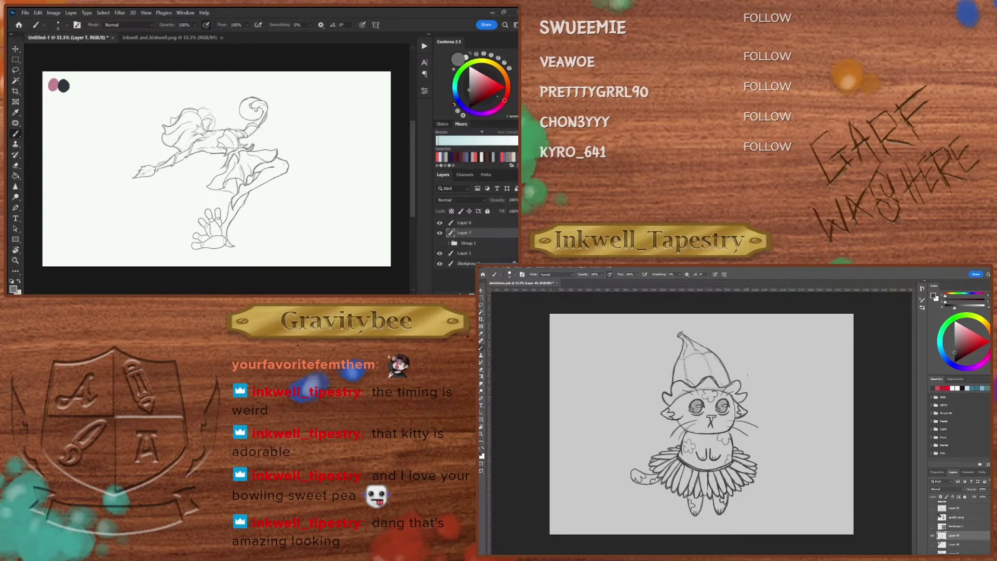
click(456, 82)
click(473, 84)
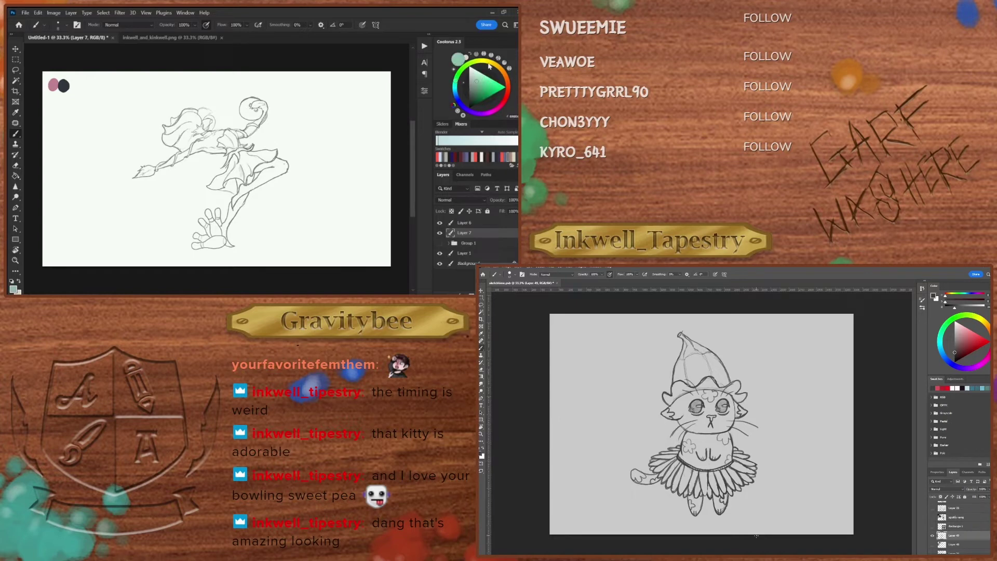
Step: Choose the Hard Brush (100%) preset and paint flat green over the figure's bent leg
right_click(408, 168)
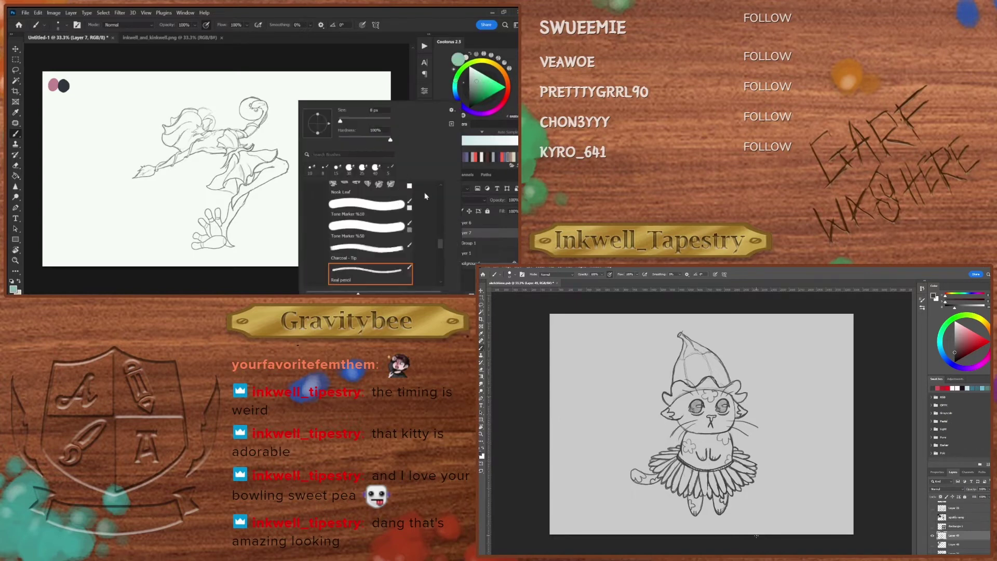
drag(440, 246, 441, 195)
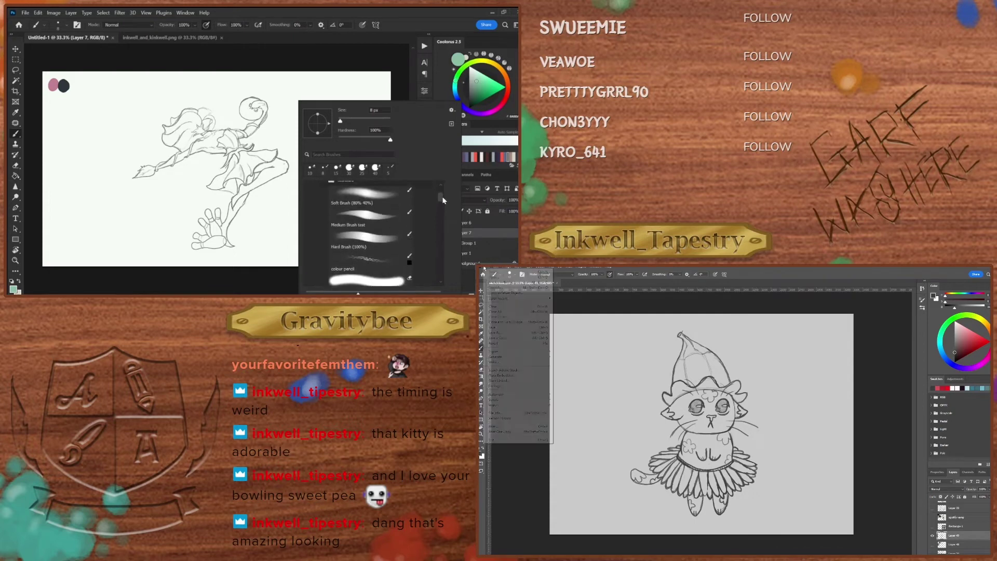
click(366, 240)
click(388, 53)
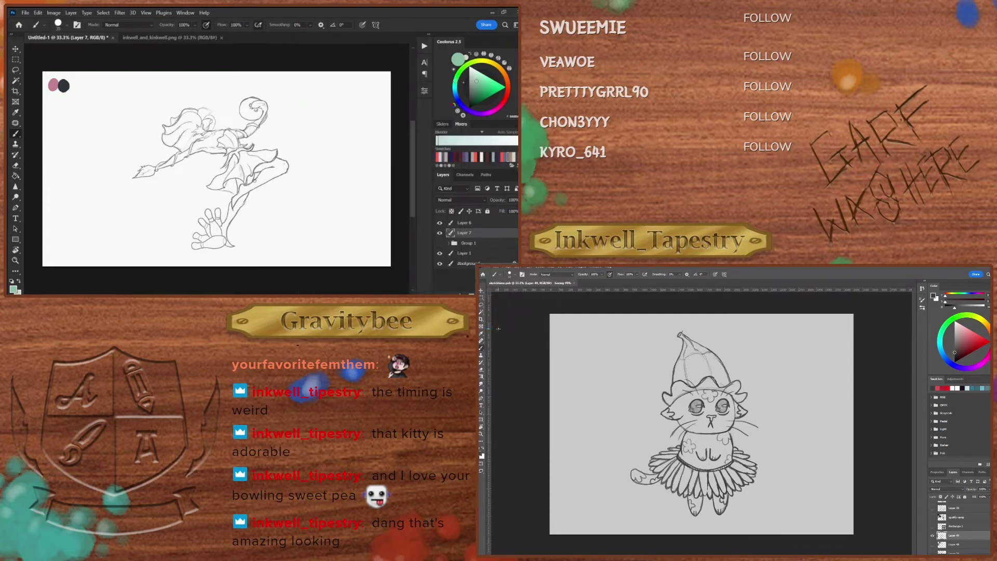
mouse_move(242, 186)
mouse_down()
mouse_move(233, 205)
mouse_move(269, 170)
mouse_up()
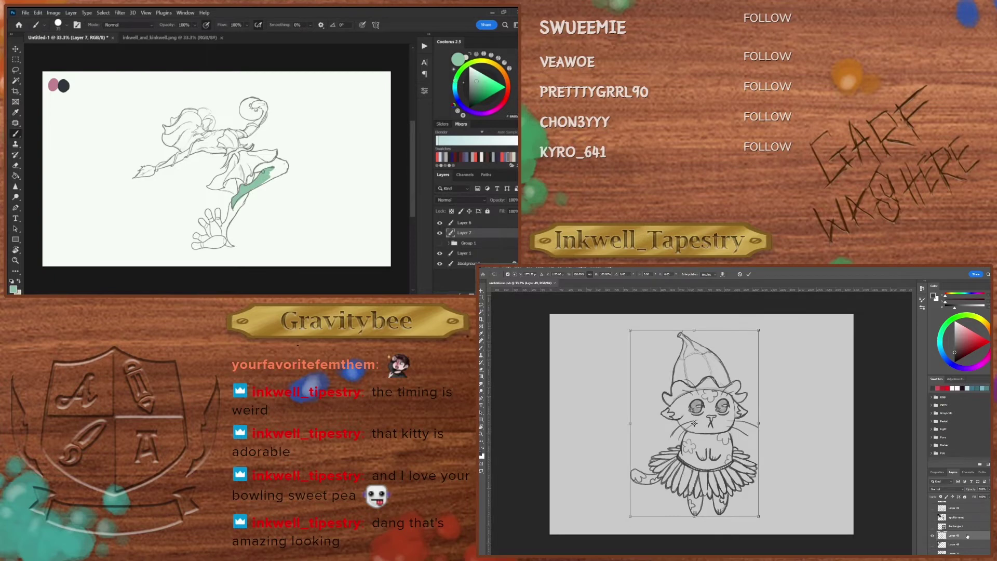
Step: Scale up the whiskered creature's drawing slightly, then activate the layer below its line art and make it visible
mouse_move(759, 516)
mouse_down()
mouse_move(746, 505)
mouse_move(785, 523)
mouse_move(761, 502)
mouse_up()
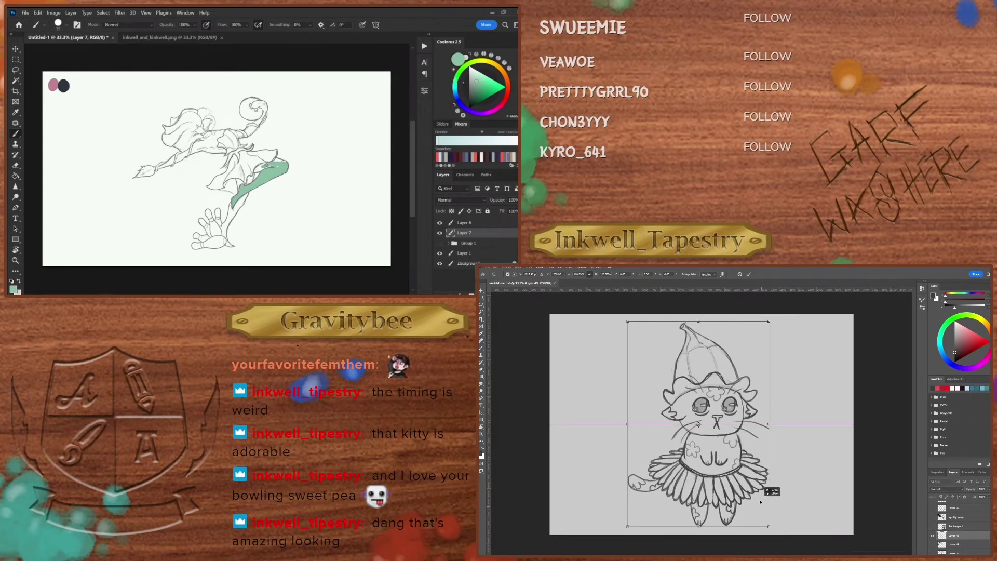
click(748, 275)
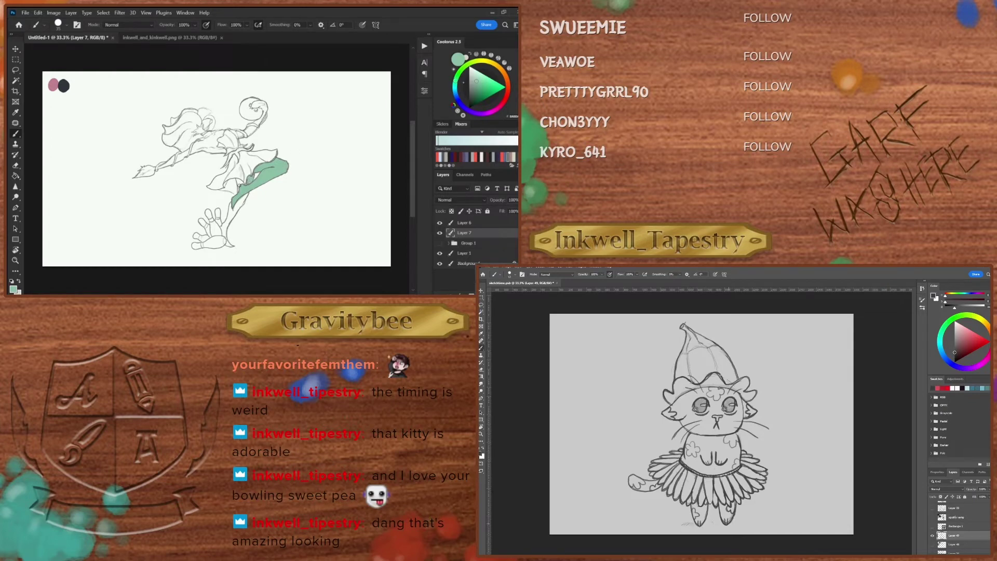
click(961, 544)
click(932, 544)
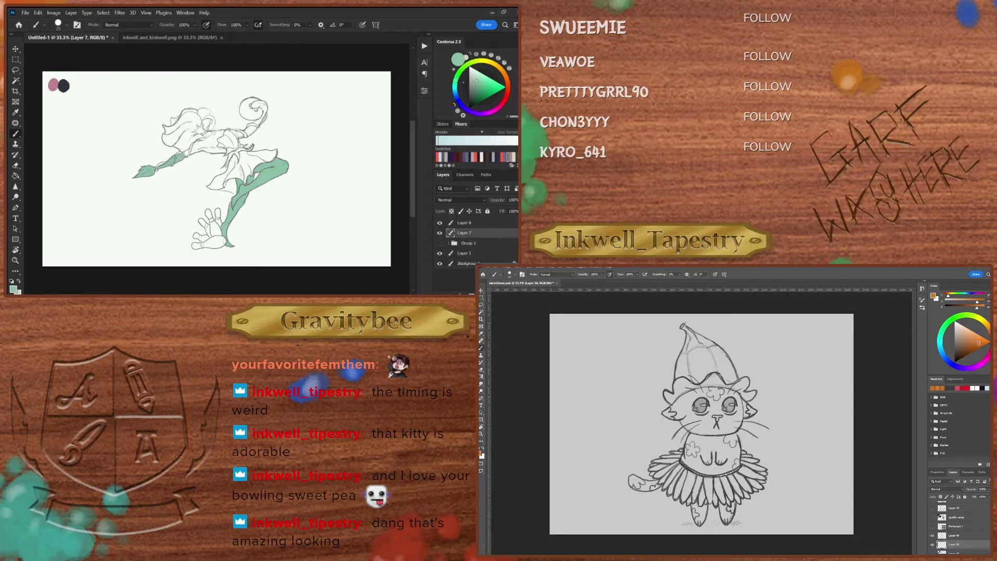
Step: Paint flat green over the upper part of the figure's outstretched arm
drag(201, 144, 191, 152)
Step: Choose the Hard Round brush for the whiskered creature and test orange shades with strokes around its mouth
click(511, 274)
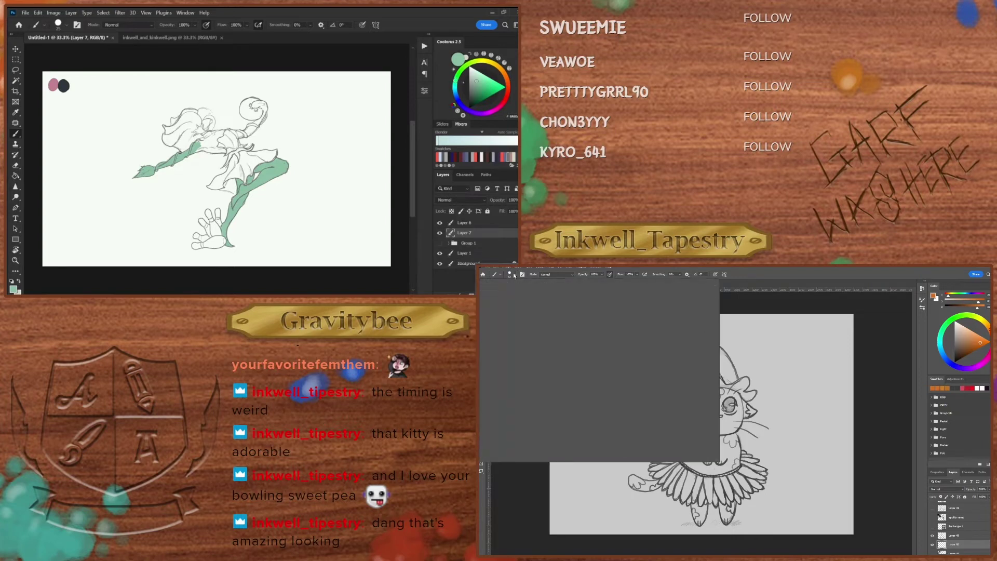
click(521, 348)
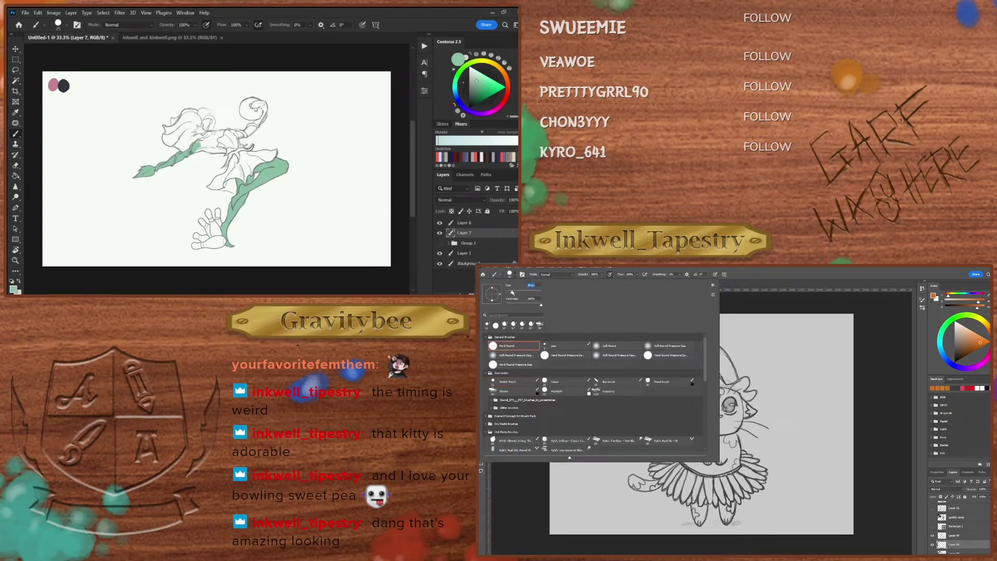
click(511, 274)
drag(699, 426, 734, 434)
click(975, 345)
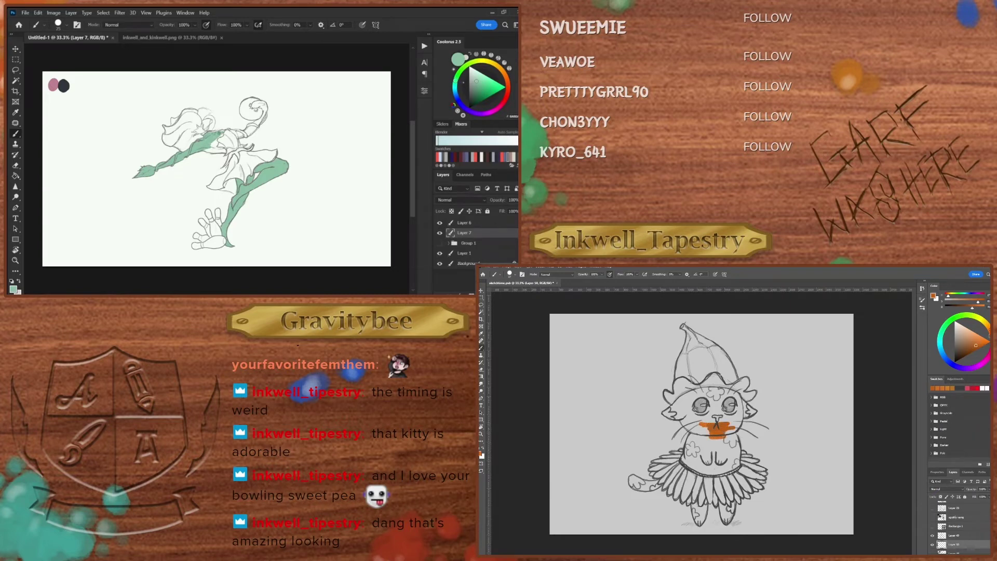
click(975, 345)
drag(698, 422, 709, 429)
click(975, 339)
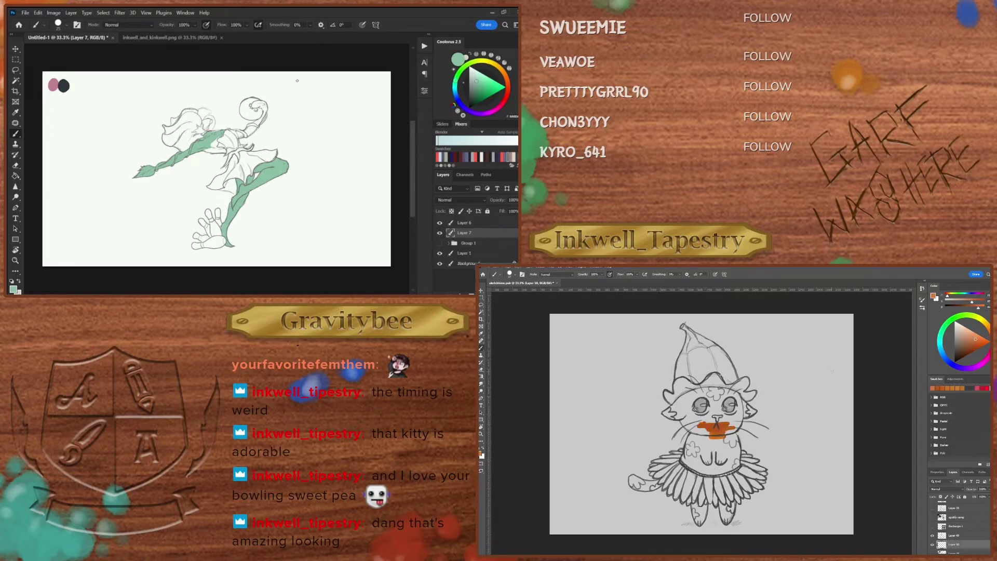
Step: Paint flat orange over the creature's torso and head, and extend the flat green along the figure's raised arm
mouse_move(707, 422)
mouse_down()
mouse_move(729, 430)
mouse_move(723, 437)
mouse_up()
drag(709, 422, 694, 427)
mouse_move(707, 418)
mouse_down()
mouse_move(695, 432)
mouse_move(732, 421)
mouse_move(714, 443)
mouse_move(707, 429)
mouse_move(690, 448)
mouse_move(688, 437)
mouse_move(683, 461)
mouse_move(708, 435)
mouse_move(707, 457)
mouse_move(712, 446)
mouse_move(718, 462)
mouse_move(734, 439)
mouse_move(739, 459)
mouse_move(699, 463)
mouse_move(698, 472)
mouse_move(737, 465)
mouse_move(726, 456)
mouse_move(698, 469)
mouse_move(719, 467)
mouse_up()
key(bracketleft)
key(e)
key(b)
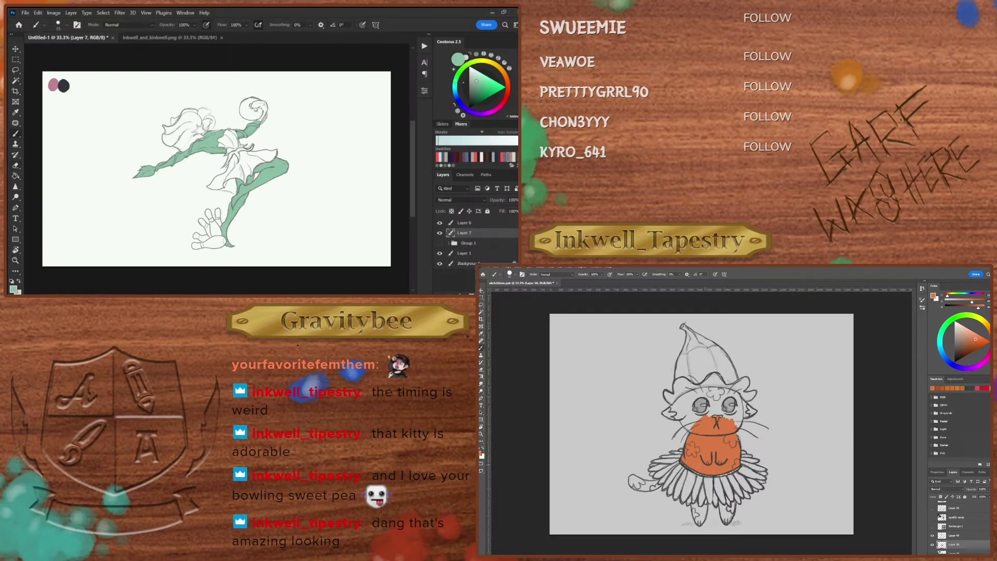
mouse_move(685, 396)
mouse_down()
mouse_move(671, 412)
mouse_move(699, 418)
mouse_up()
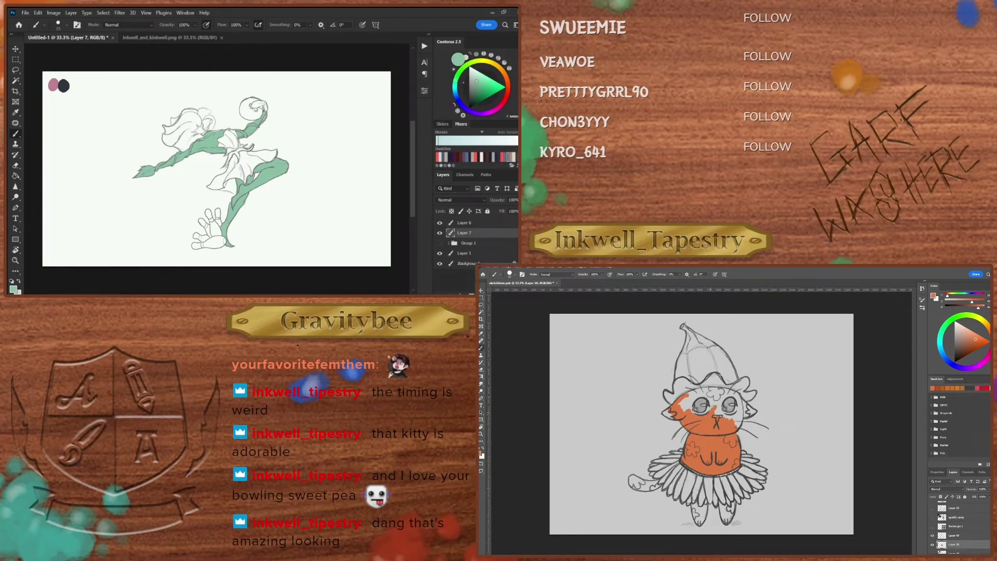
mouse_move(706, 395)
mouse_down()
mouse_move(679, 407)
mouse_move(691, 394)
mouse_move(714, 391)
mouse_move(719, 401)
mouse_move(724, 387)
mouse_move(716, 412)
mouse_move(733, 390)
mouse_move(741, 420)
mouse_up()
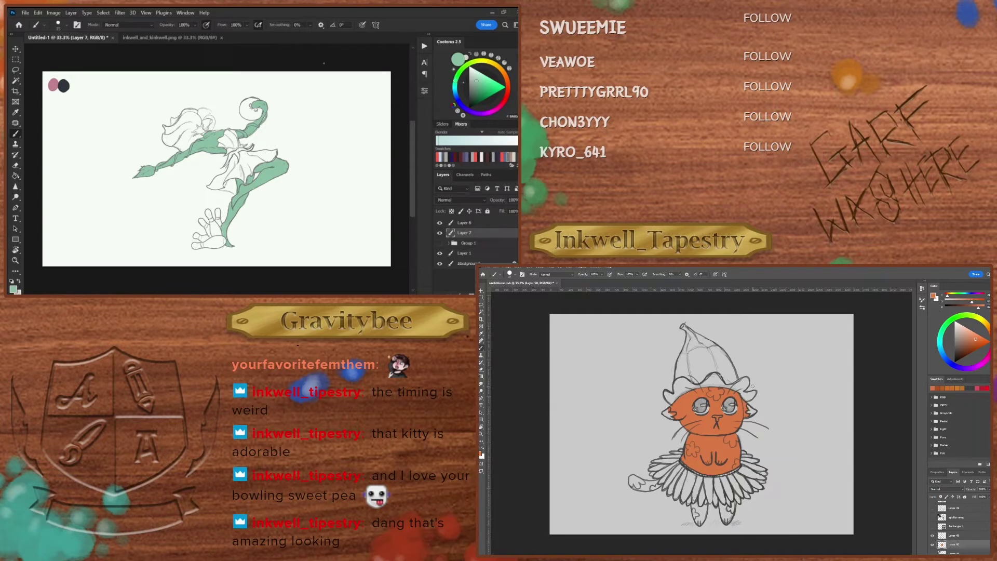
Step: Fill the remaining skin on the figure's face and midriff with flat green and clean up its edges
key(e)
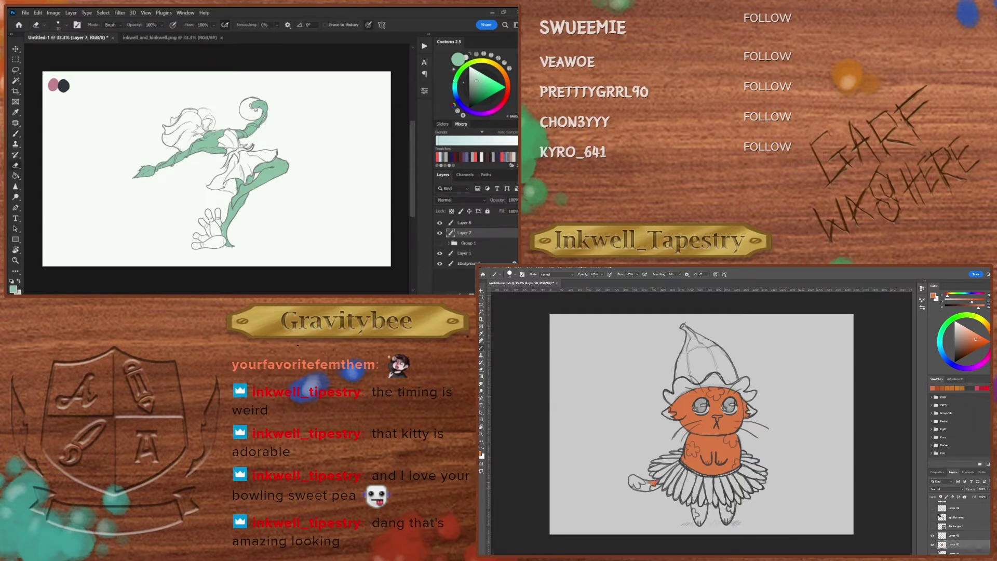
key(b)
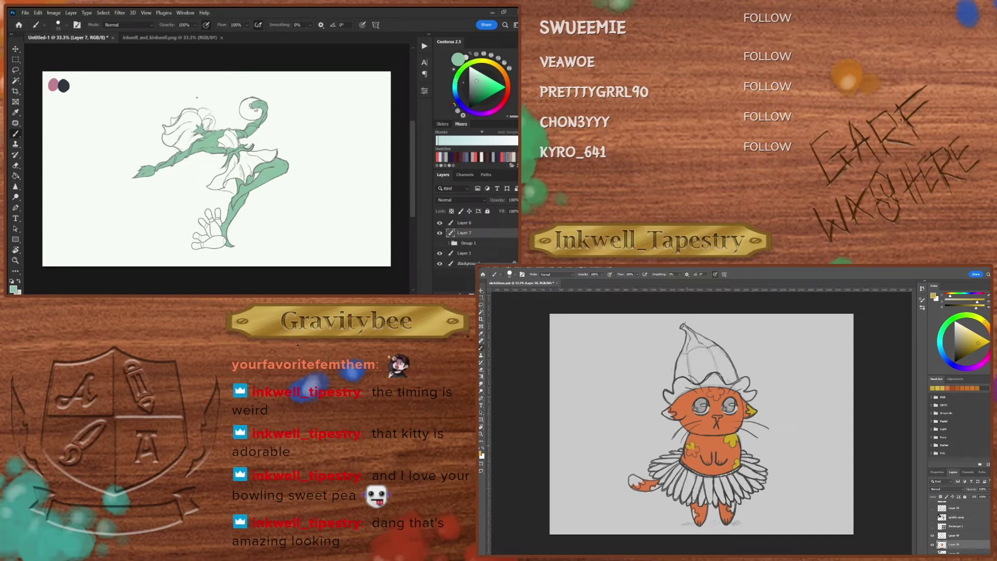
key(e)
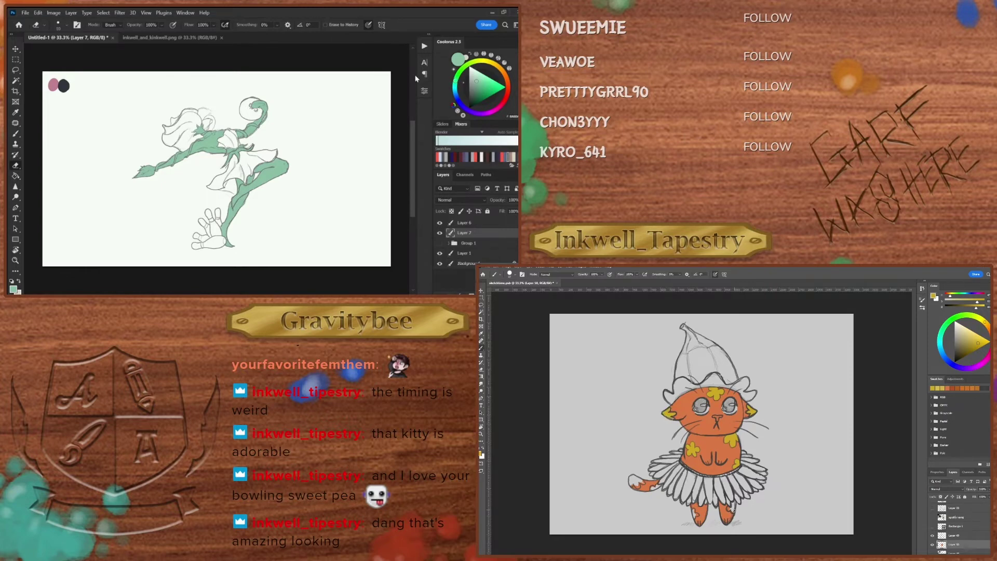
Step: Pick a light purple, paint the figure's top flat with it and tidy the edges
click(493, 111)
click(475, 79)
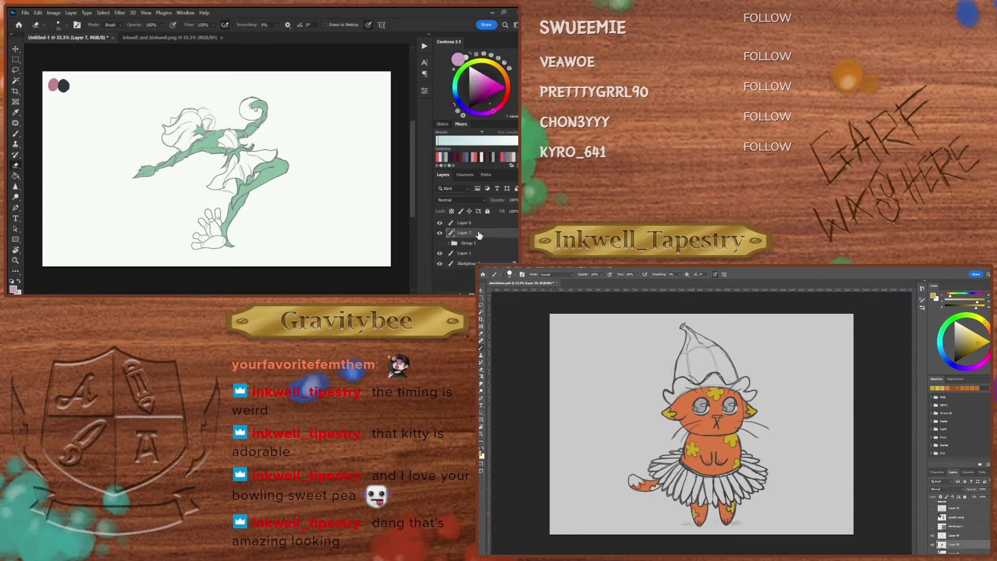
key(b)
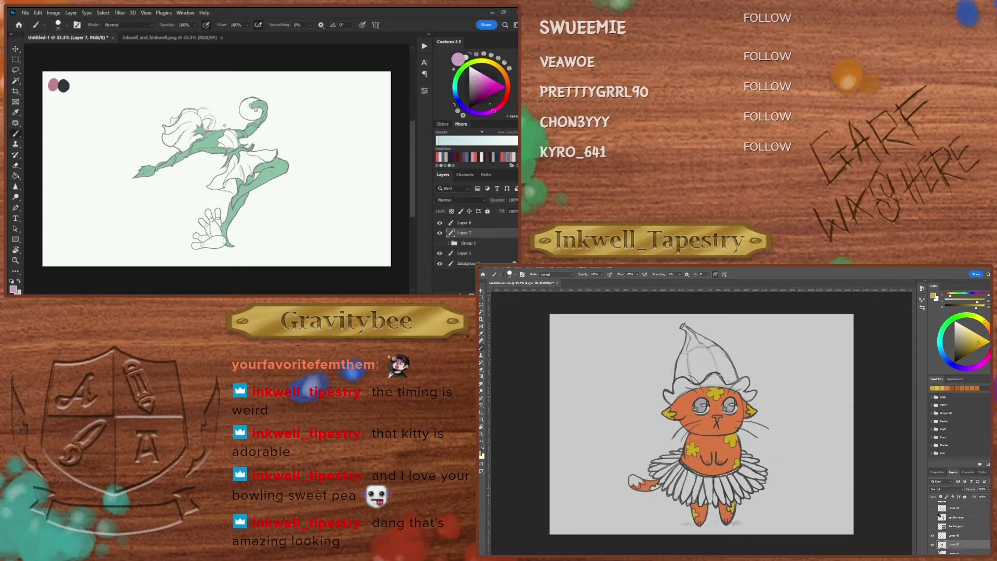
key(bracketright)
drag(218, 141, 227, 131)
drag(231, 130, 232, 137)
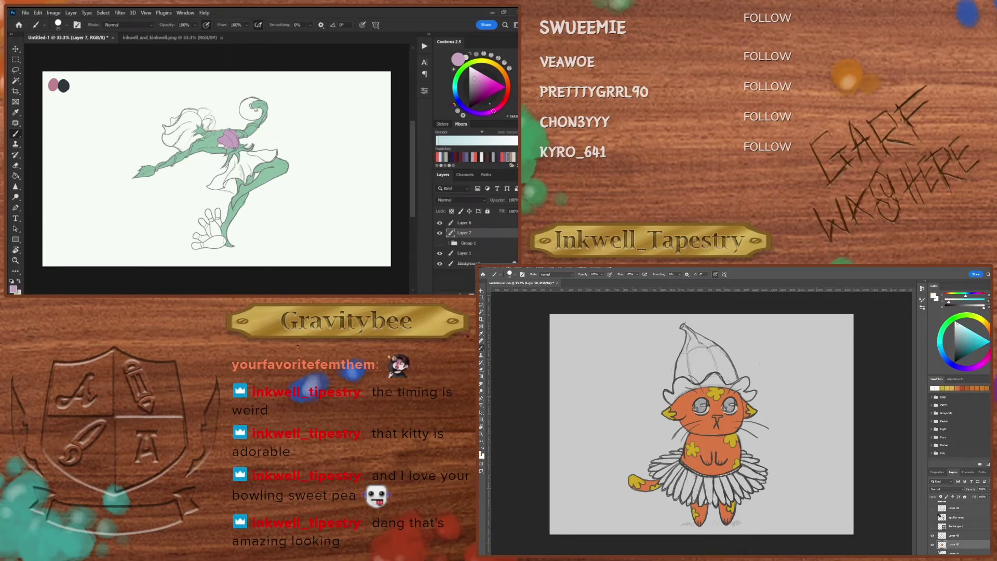
key(bracketleft)
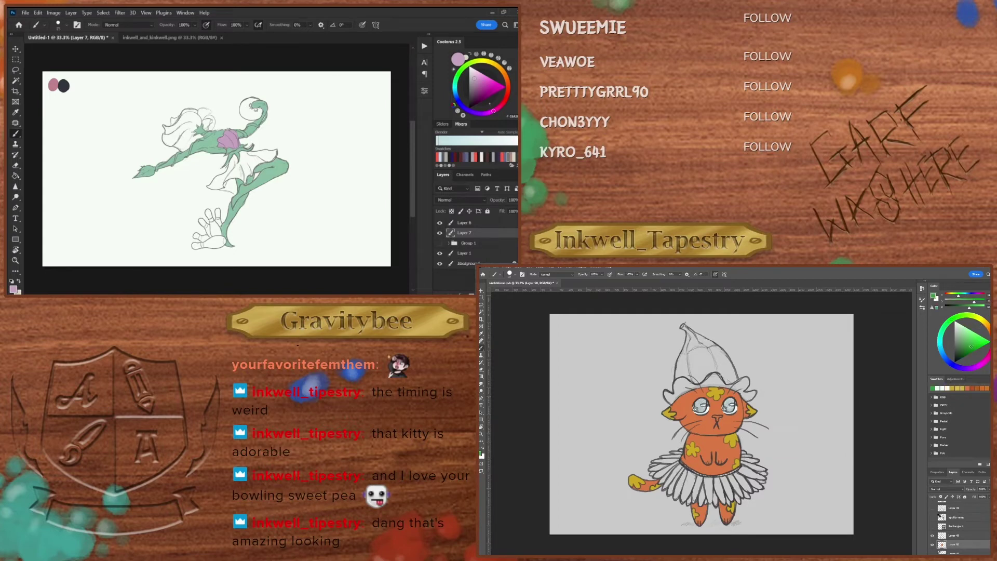
key(e)
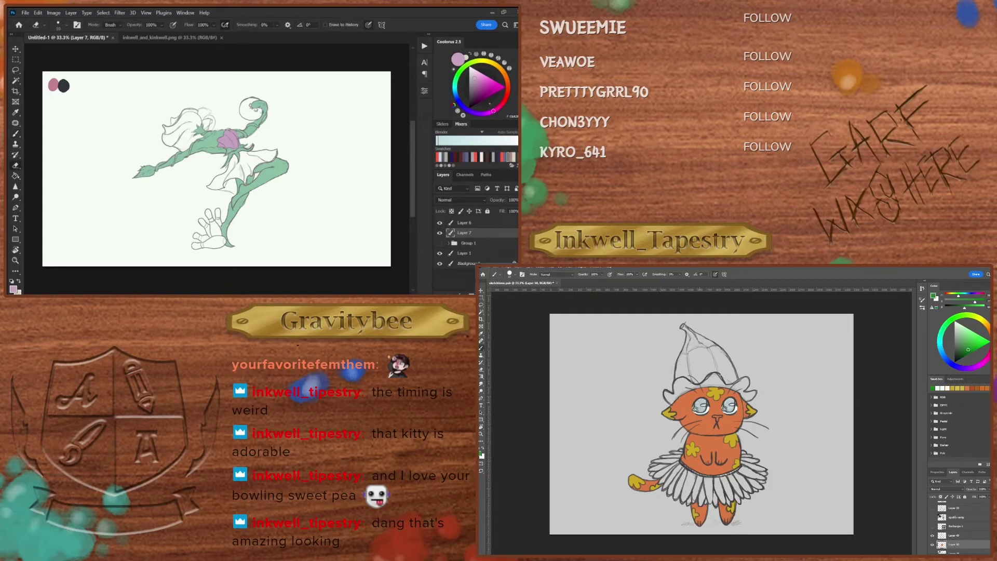
key(b)
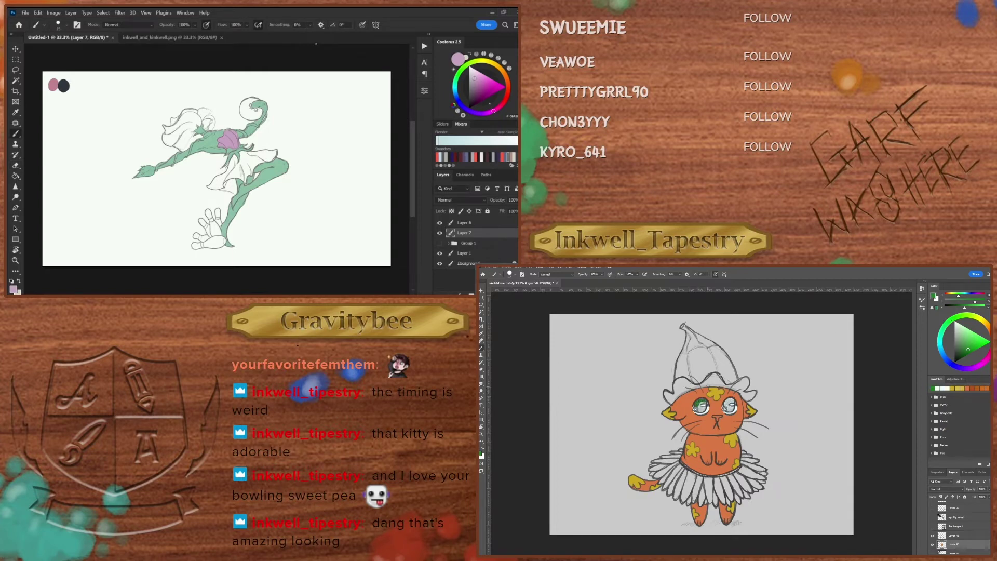
Step: Choose a muted green for the creature's eyes, and paint the hanging front of the figure's skirt in the purple sampled from her top
click(962, 348)
alt+click(213, 139)
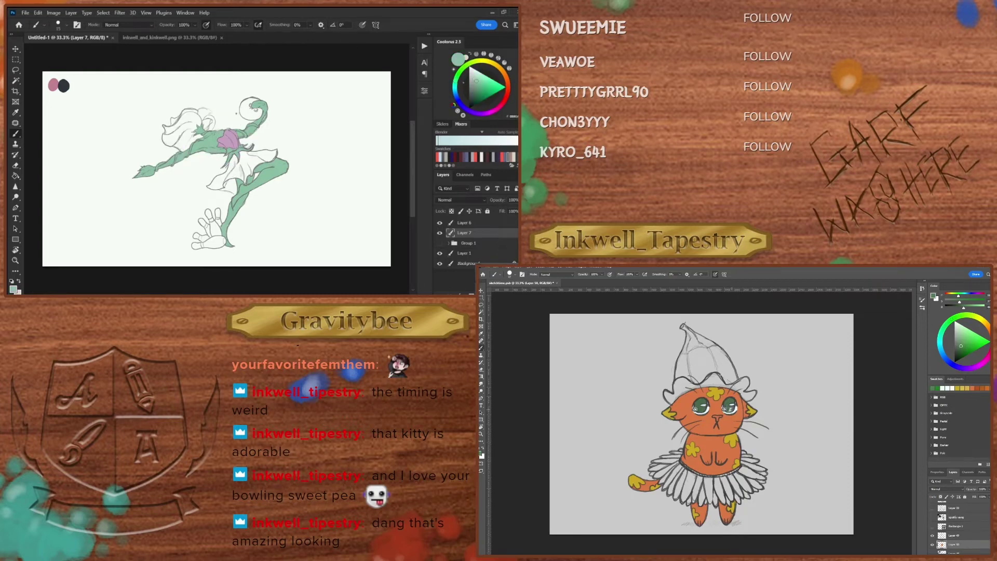
alt+click(232, 151)
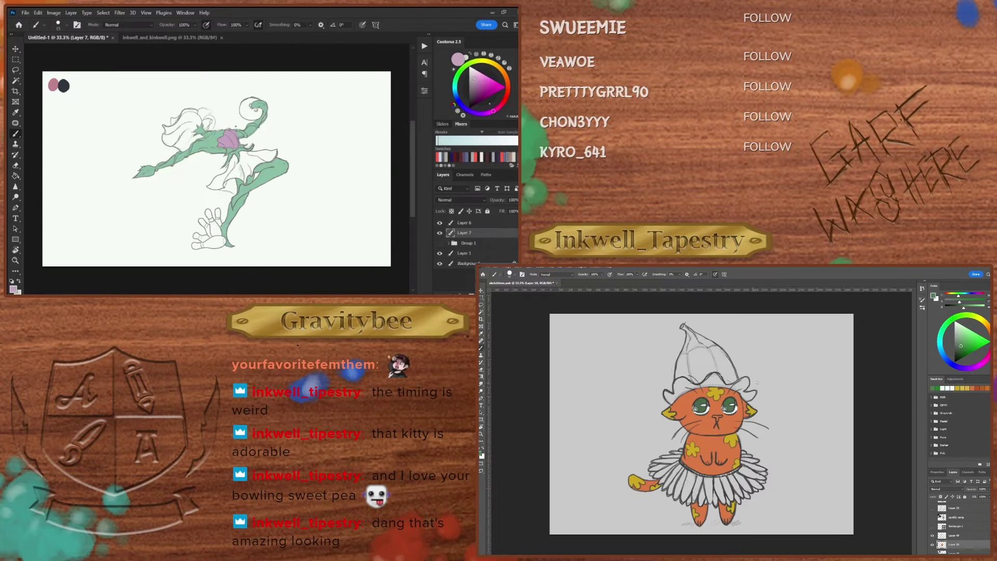
key(bracketright)
key(bracketright)
drag(229, 159, 232, 169)
drag(208, 188, 230, 175)
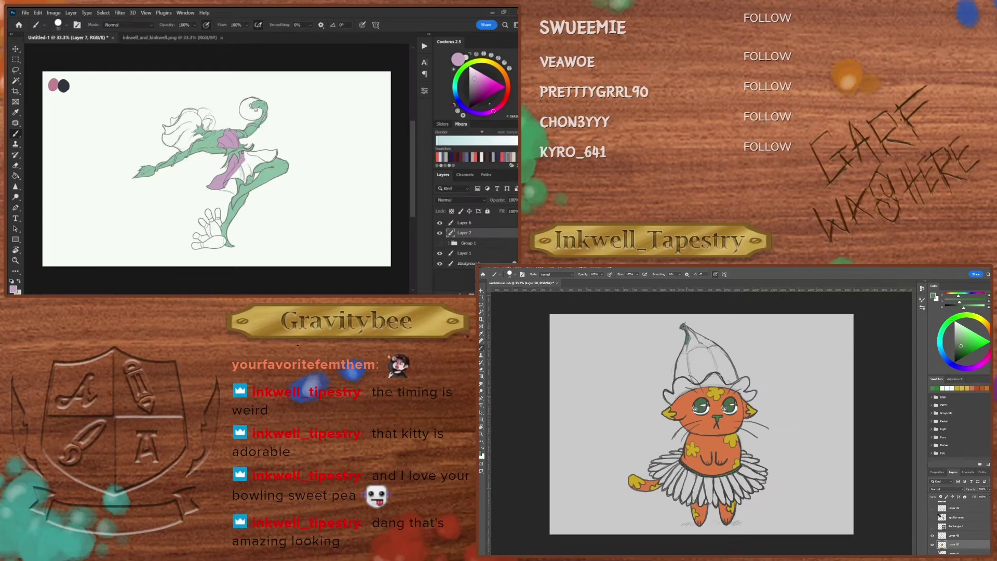
Step: Cover the rest of the figure's skirt in the same flat purple, varying the brush size for the narrow edges
mouse_move(241, 153)
mouse_down()
mouse_move(234, 175)
mouse_move(247, 173)
mouse_up()
key(bracketleft)
key(bracketleft)
mouse_move(244, 169)
mouse_down()
mouse_move(246, 178)
mouse_move(255, 152)
mouse_move(274, 150)
mouse_up()
key(bracketleft)
key(bracketleft)
key(bracketleft)
key(bracketleft)
key(bracketright)
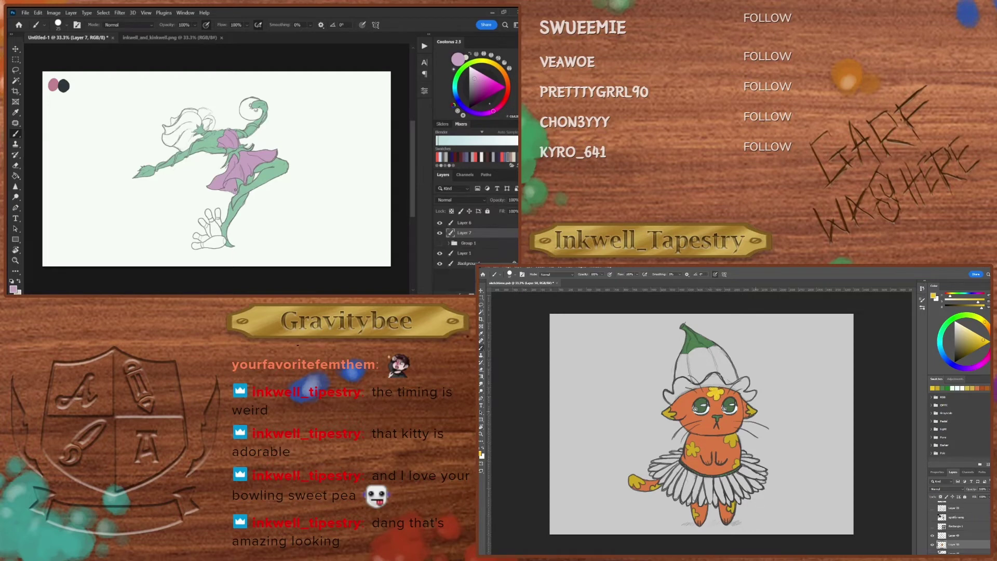
key(bracketleft)
key(bracketleft)
click(465, 157)
drag(316, 125, 333, 126)
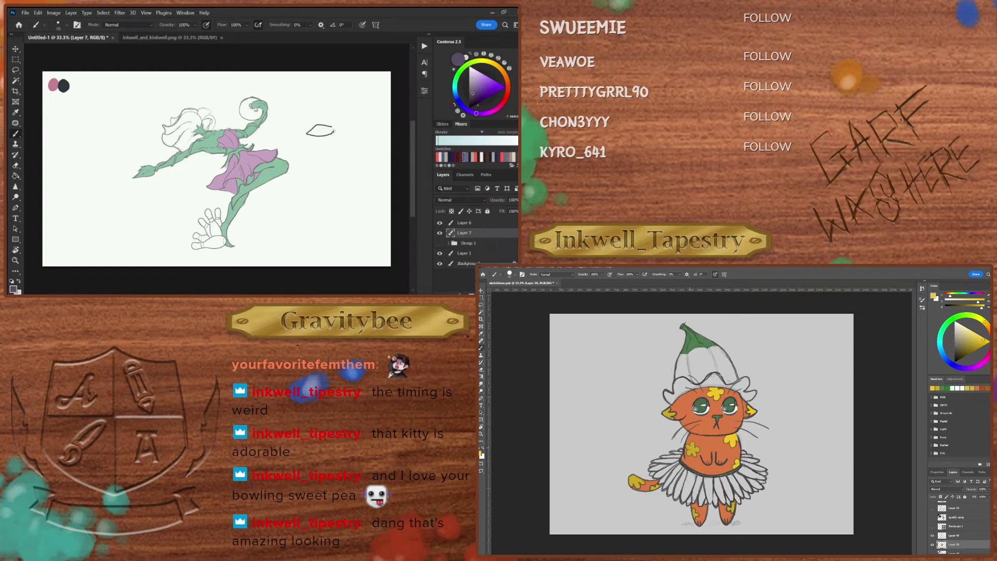
key(ctrl+z)
mouse_move(306, 136)
mouse_down()
mouse_move(334, 136)
mouse_move(318, 132)
mouse_move(337, 118)
mouse_up()
key(ctrl+z)
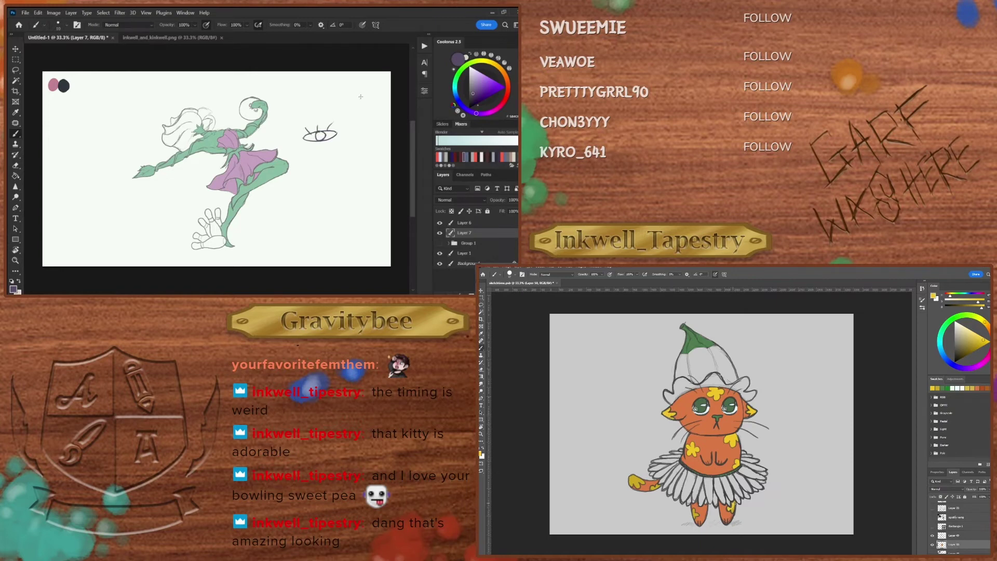
key(e)
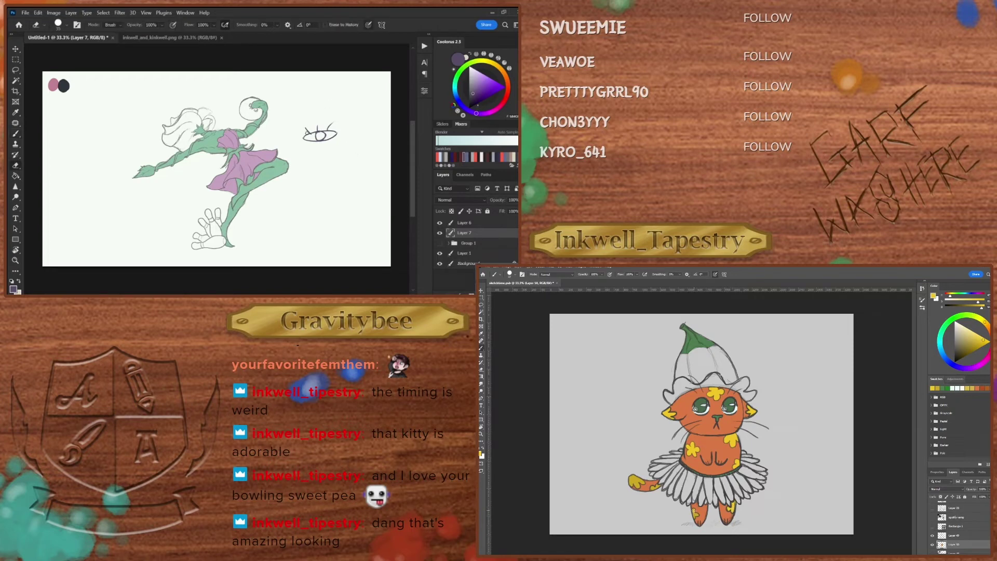
mouse_move(305, 139)
mouse_down()
mouse_move(304, 151)
mouse_move(329, 133)
mouse_up()
key(b)
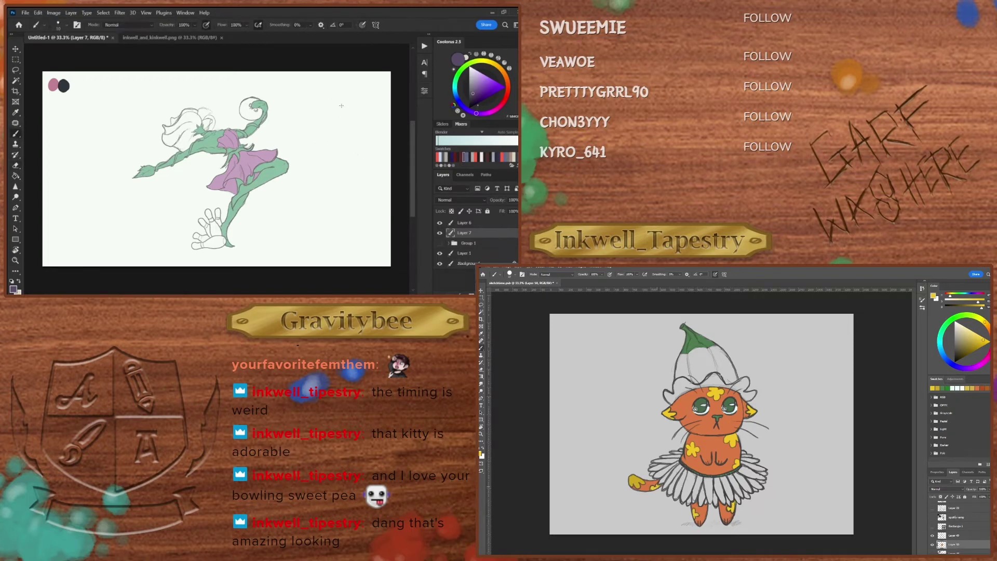
drag(316, 137, 339, 135)
drag(316, 137, 336, 133)
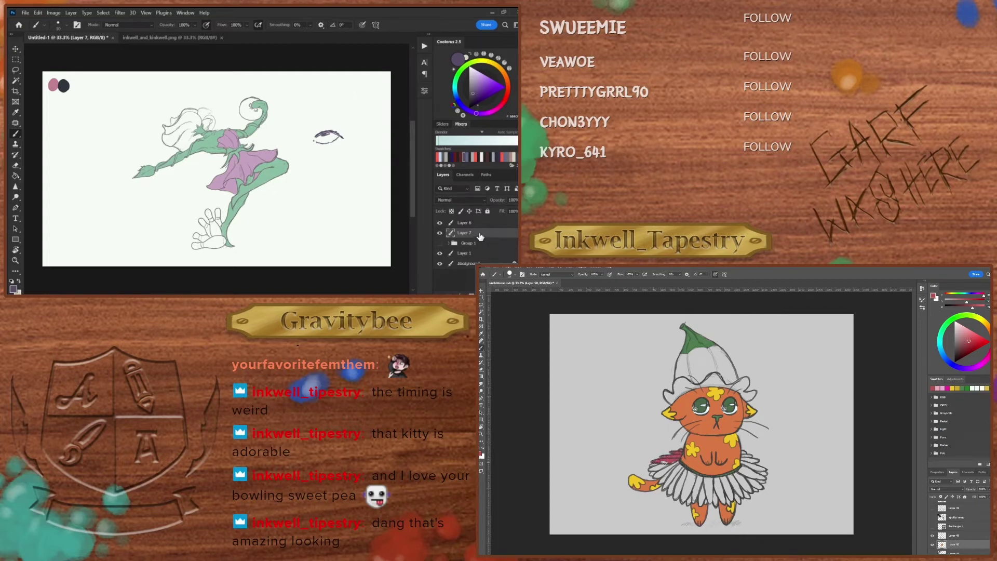
key(e)
drag(318, 139, 334, 140)
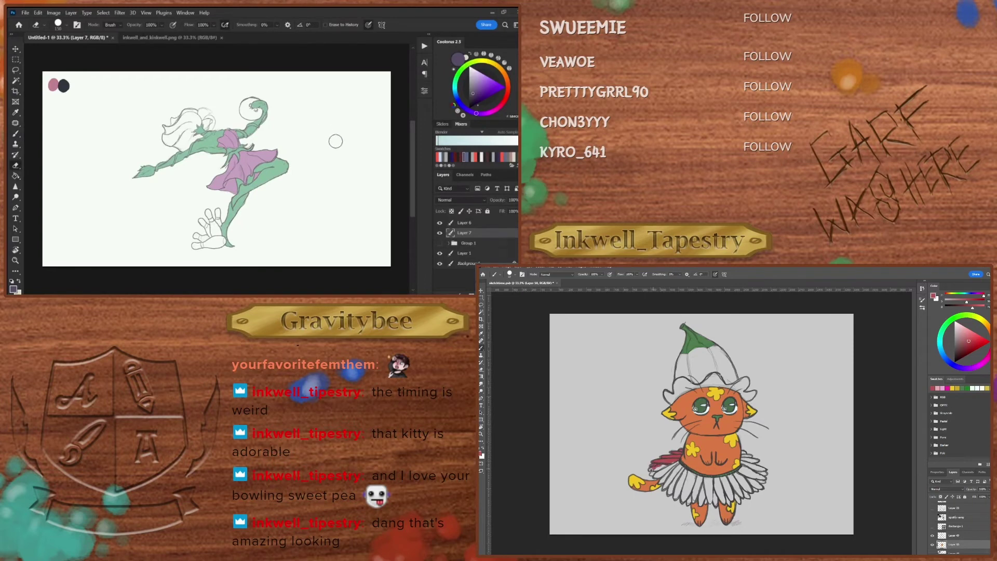
key(b)
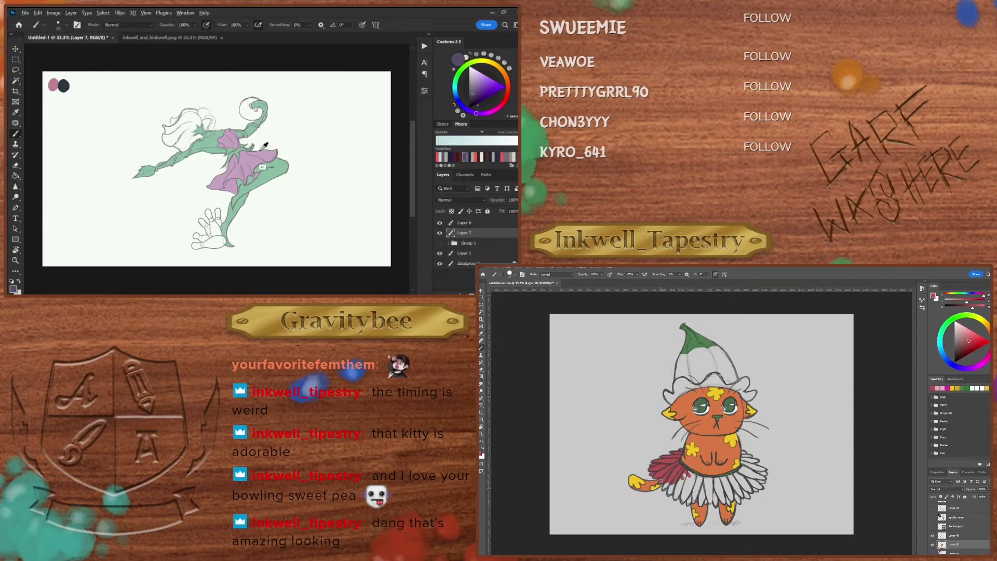
Step: Sample the light purple from the figure's skirt and paint her flowing hair flat with an enlarged brush
alt+click(246, 180)
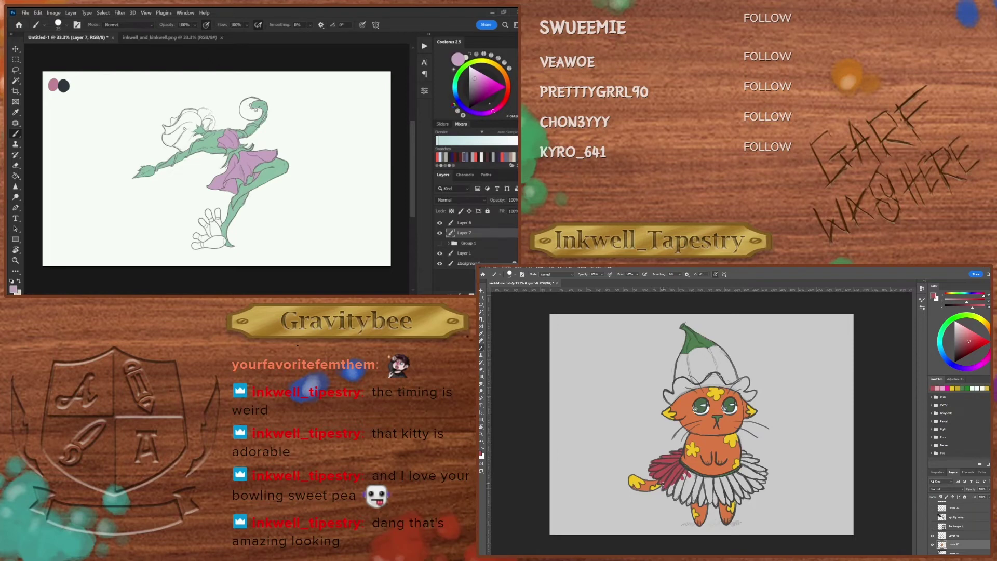
key(])
drag(187, 124, 170, 130)
mouse_move(187, 117)
mouse_down()
mouse_move(170, 130)
mouse_move(187, 116)
mouse_up()
Step: Paint the creature's remaining skirt petals in flat crimson red
mouse_move(673, 486)
mouse_down()
mouse_move(707, 477)
mouse_move(691, 479)
mouse_move(682, 501)
mouse_move(695, 471)
mouse_move(704, 490)
mouse_up()
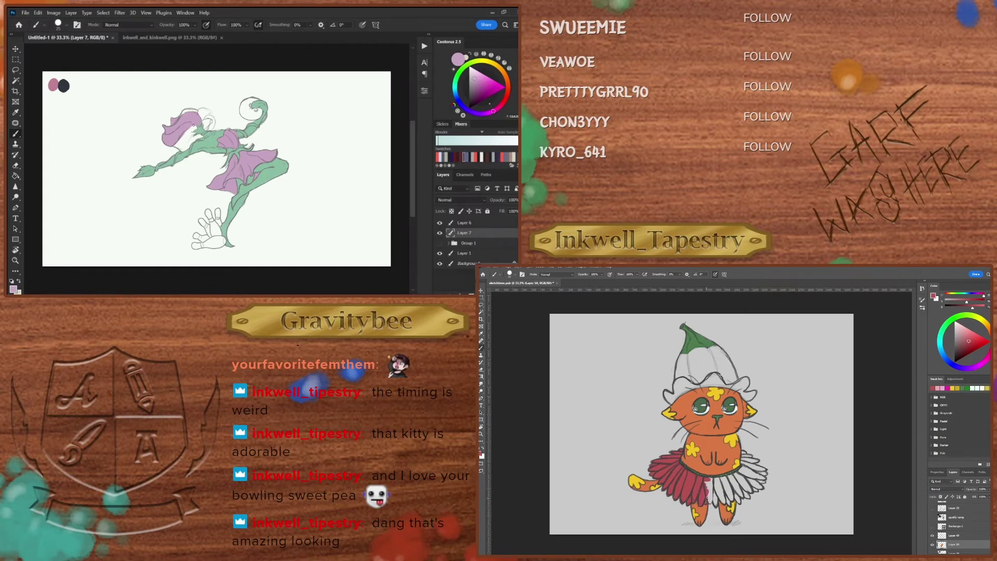
mouse_move(710, 502)
mouse_down()
mouse_move(711, 479)
mouse_move(702, 486)
mouse_move(710, 491)
mouse_move(715, 460)
mouse_move(715, 505)
mouse_move(716, 473)
mouse_move(726, 494)
mouse_move(744, 466)
mouse_move(714, 488)
mouse_move(729, 505)
mouse_move(732, 486)
mouse_move(742, 497)
mouse_move(741, 475)
mouse_up()
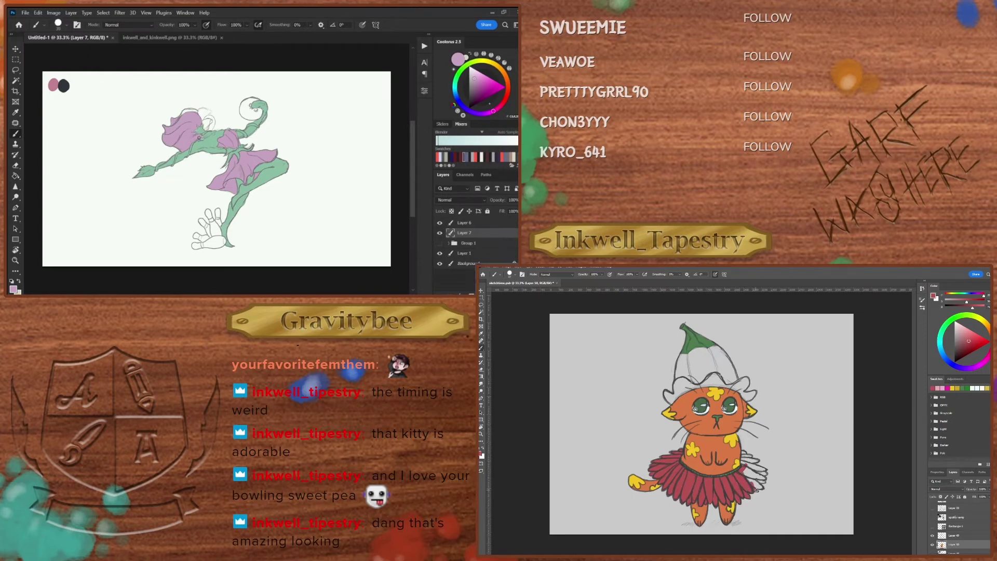
drag(761, 487, 745, 472)
drag(750, 458, 765, 478)
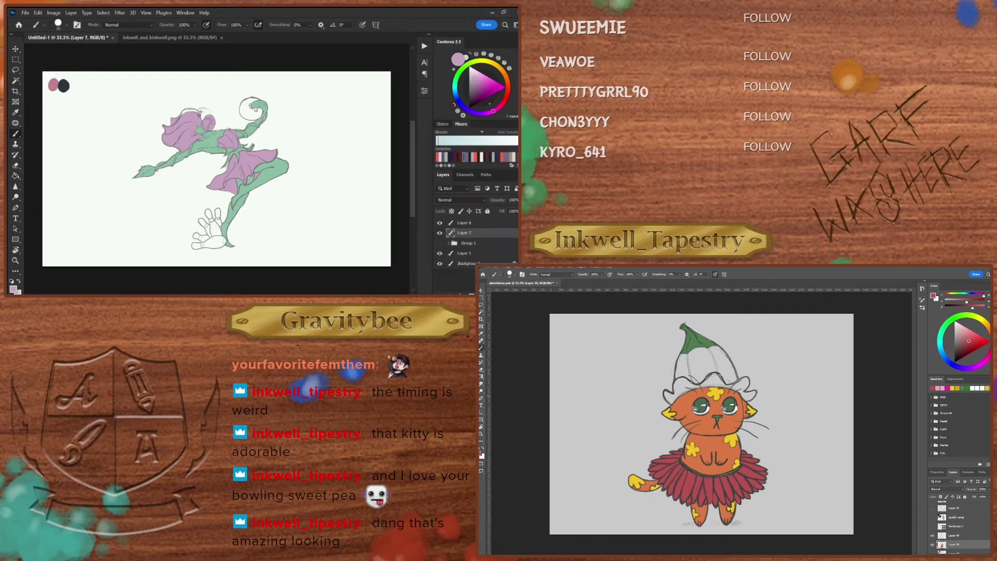
Step: Paint flat crimson red over the curled right end of the creature's hat brim
click(748, 397)
drag(744, 396, 749, 399)
drag(740, 382, 746, 382)
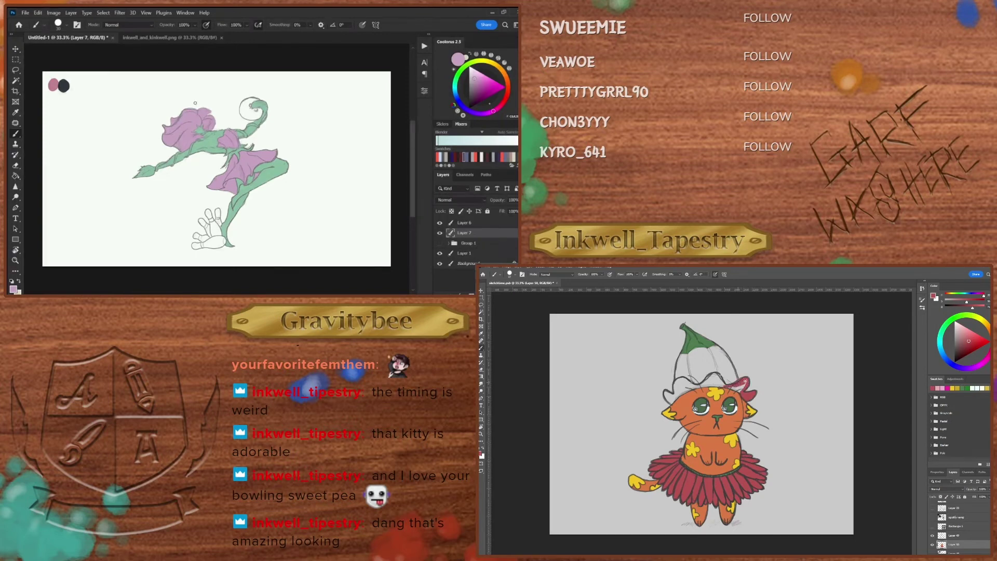
Step: Select the figure's light purple hair, top and skirt by colour range, sampling the purple of the hair
click(103, 13)
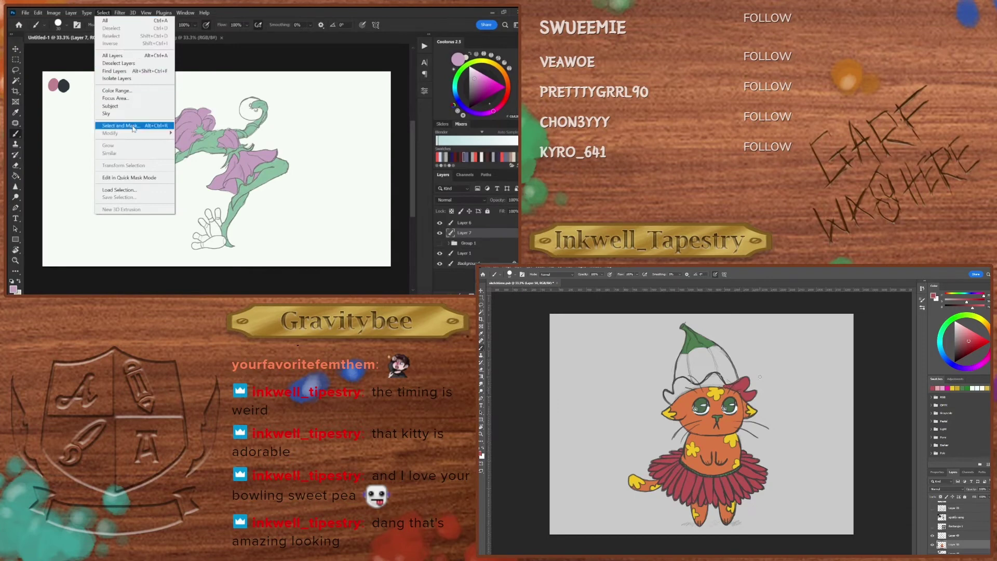
click(116, 90)
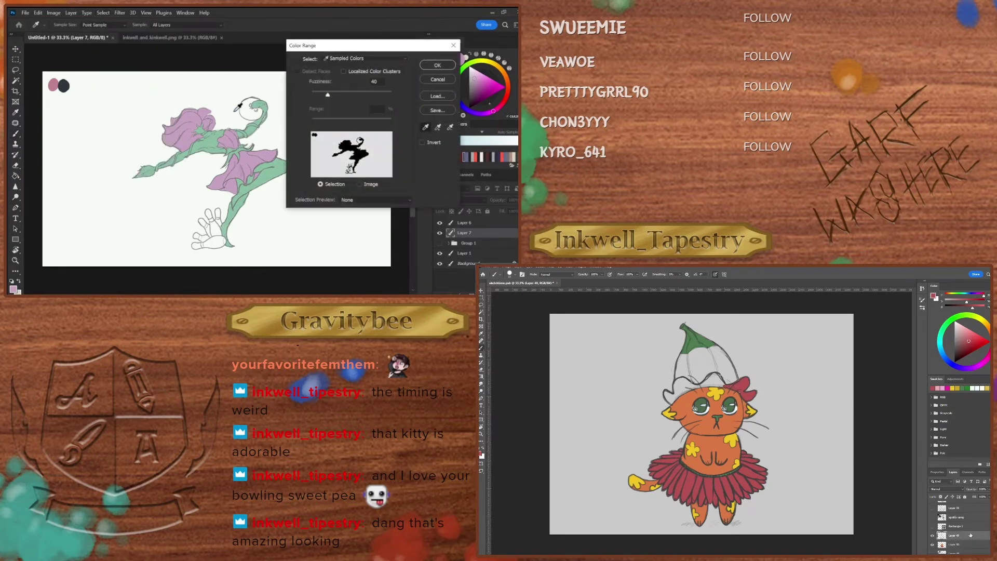
click(199, 116)
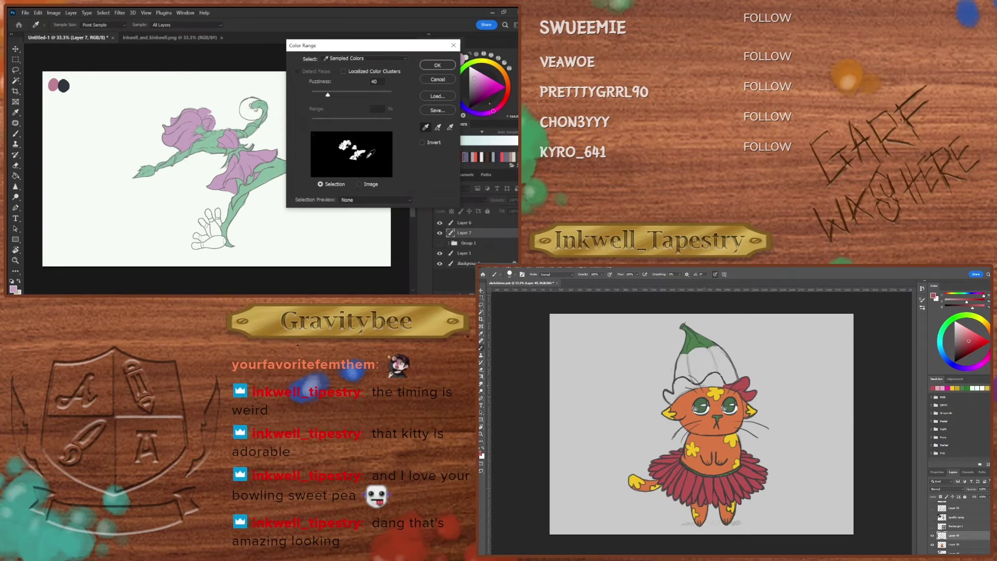
click(431, 65)
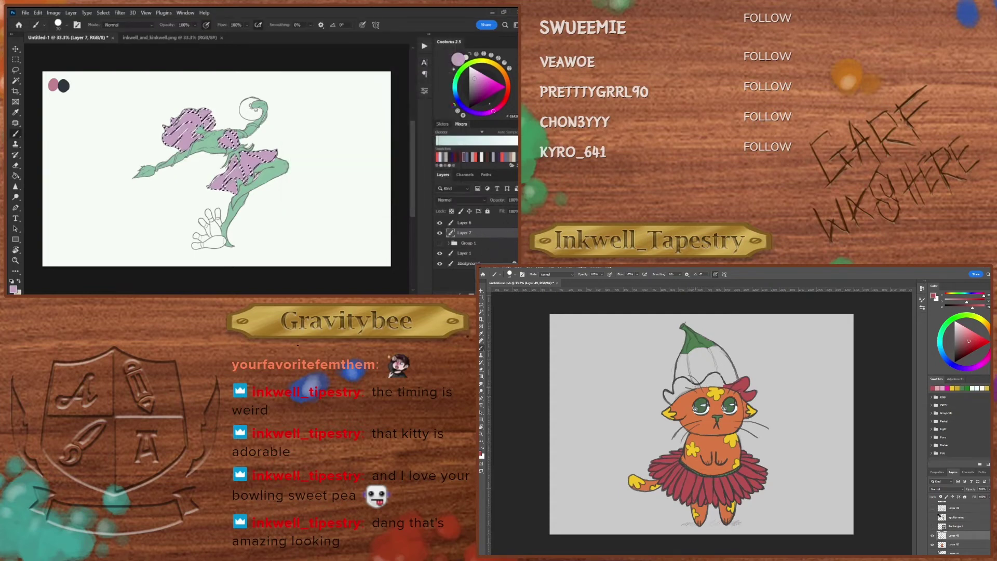
Step: Shade the selected purple areas on a new layer with the Soft Brush (80%-40%), and clear the selection
key(ctrl+shift+alt+n)
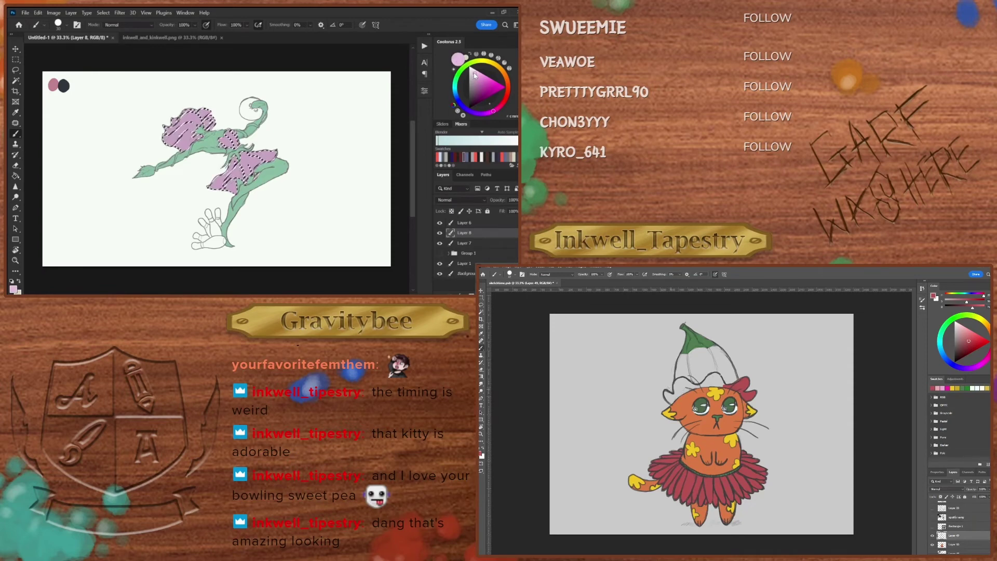
right_click(299, 123)
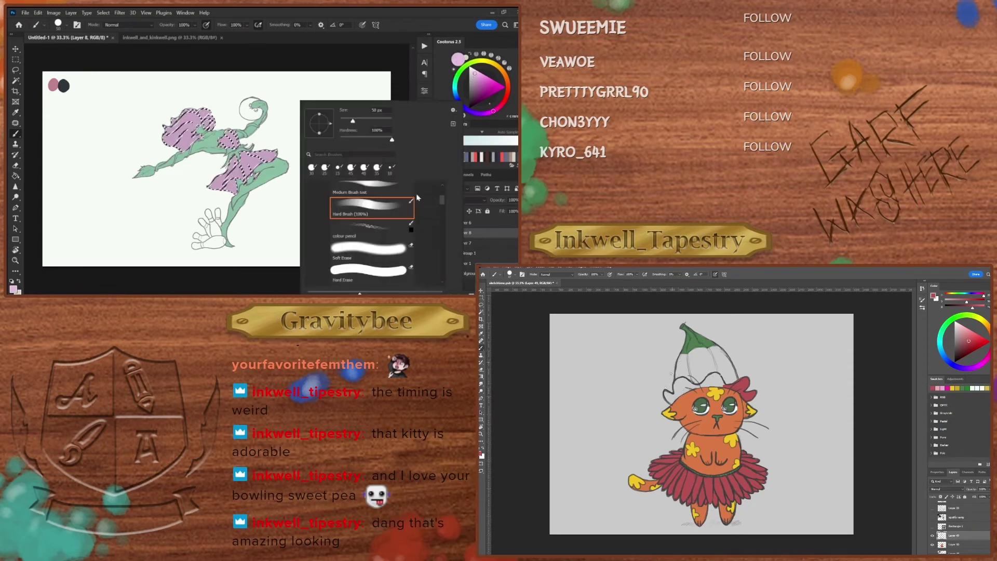
scroll(421, 190, up, 3)
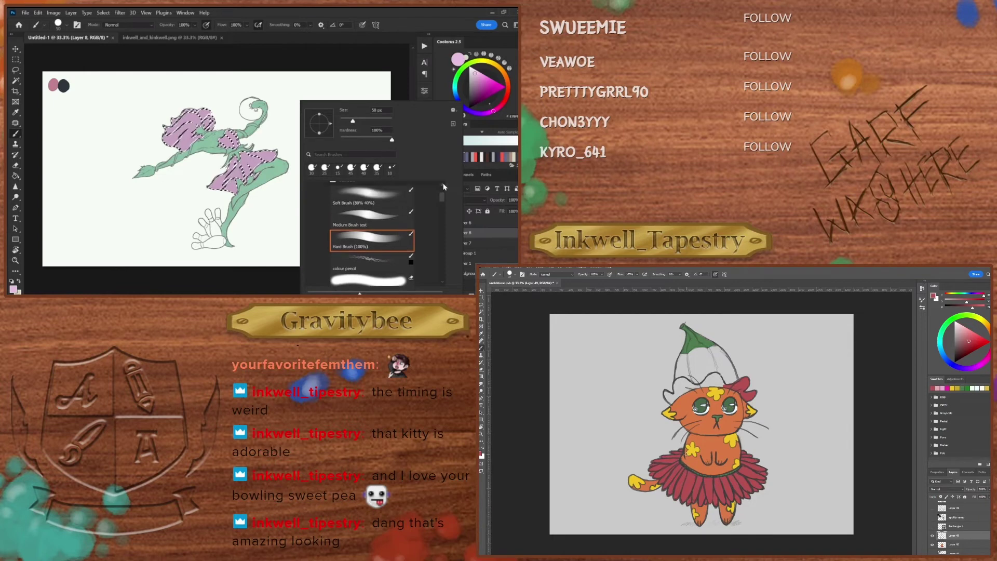
click(395, 194)
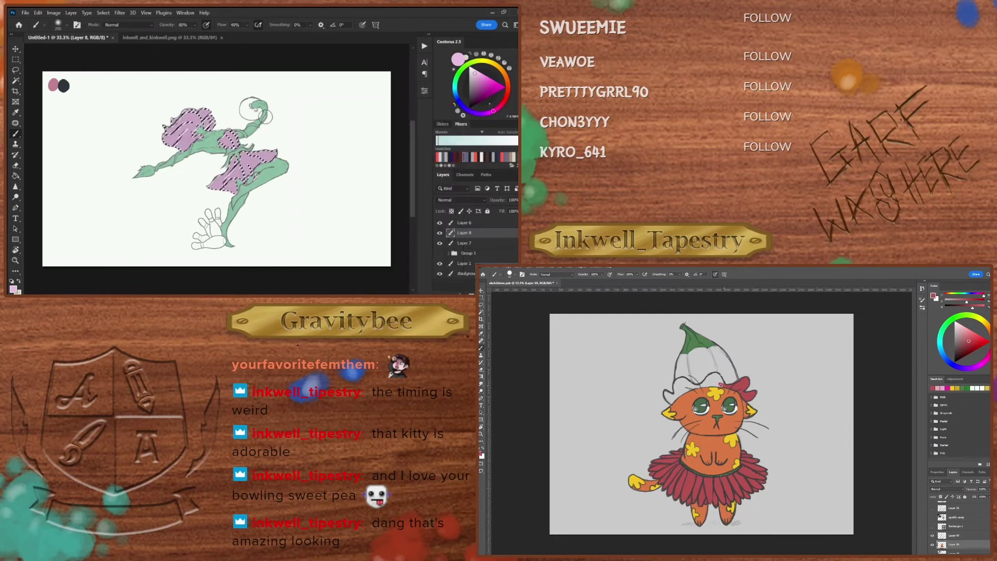
key(ctrl+d)
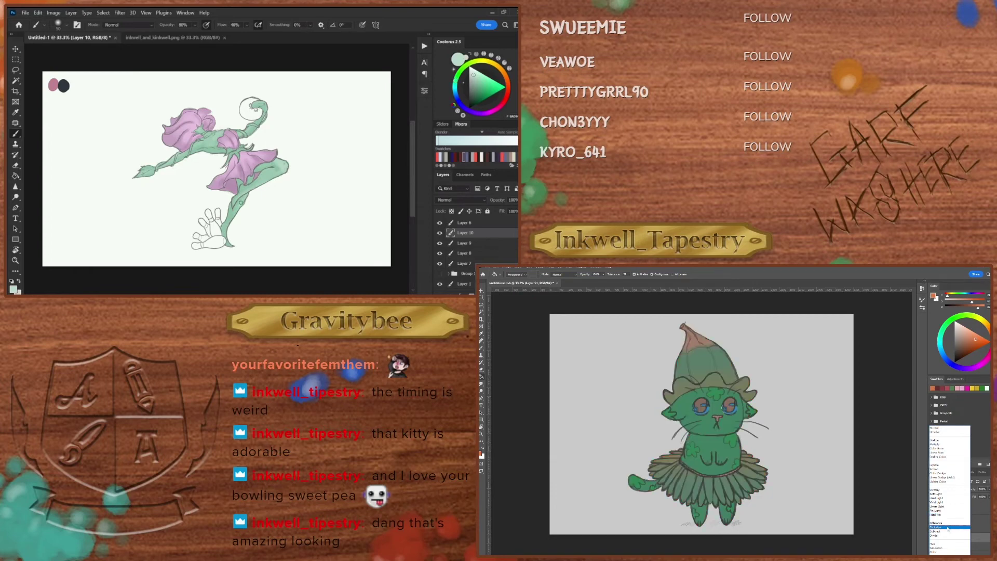
Step: Set the figure's top shading layer to Hard Light blending at 72% opacity
click(466, 200)
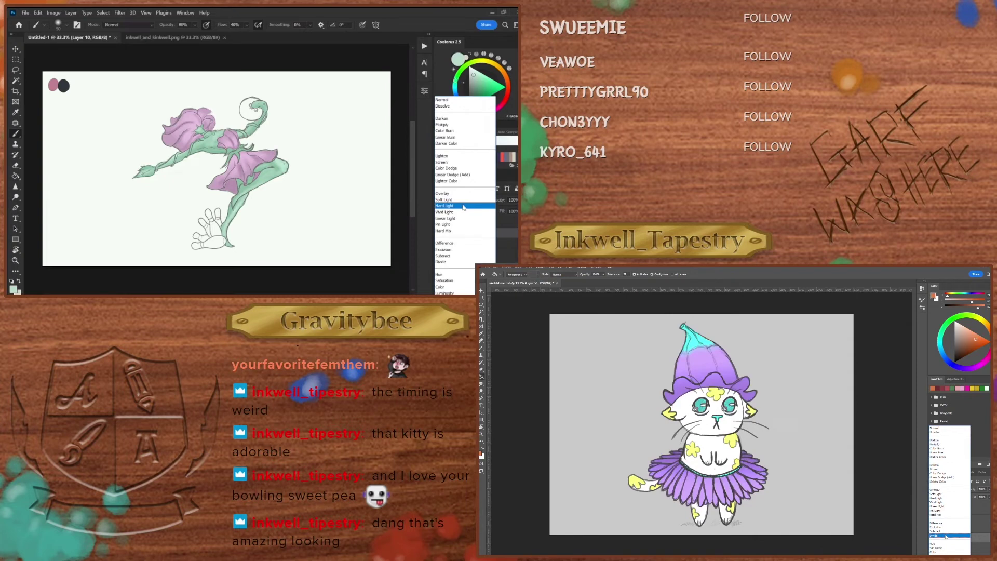
click(464, 206)
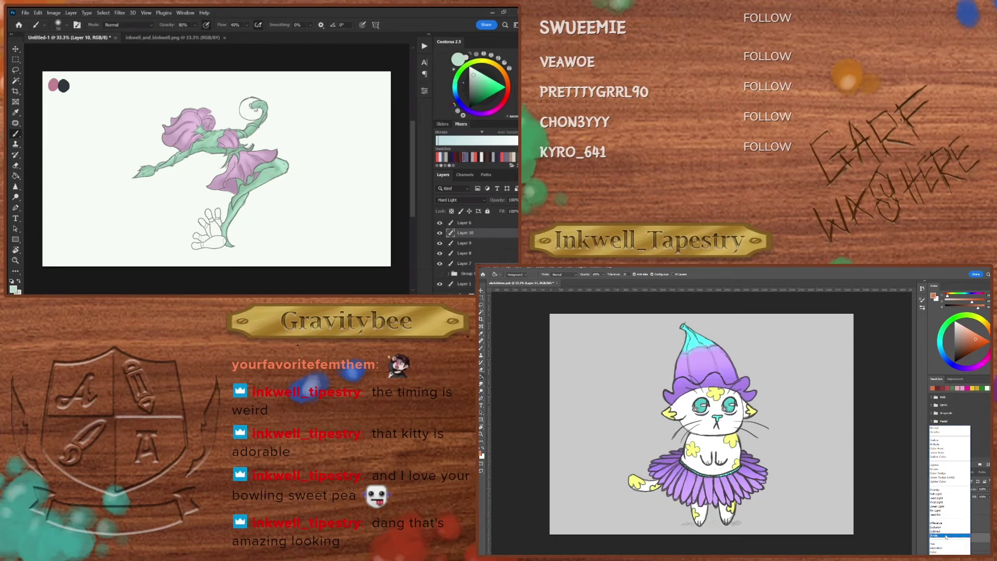
click(516, 200)
drag(512, 209, 509, 210)
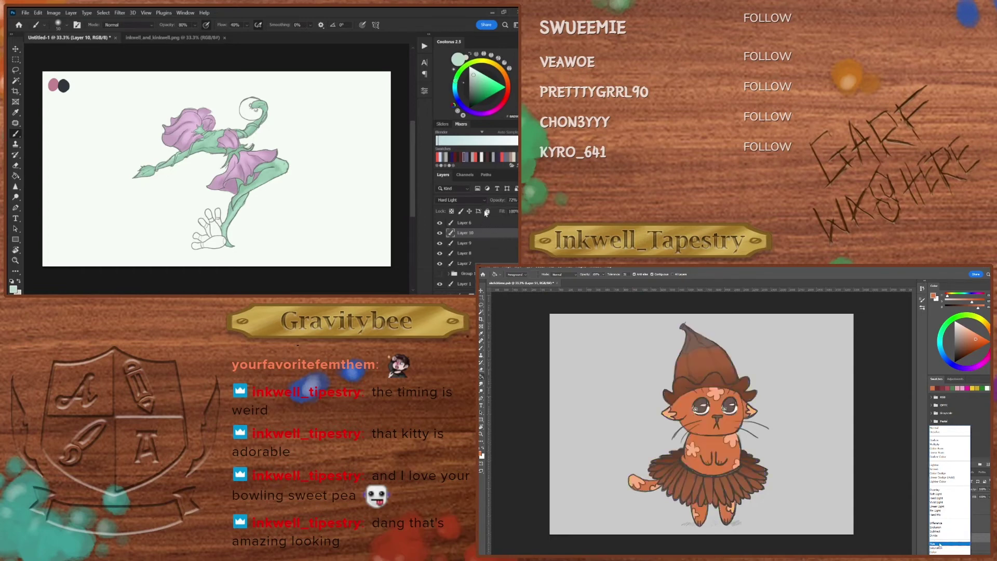
Step: Add a new layer and paint soft dark teal shadow on the figure's raised leg beneath the skirt
key(ctrl+shift+alt+n)
click(474, 99)
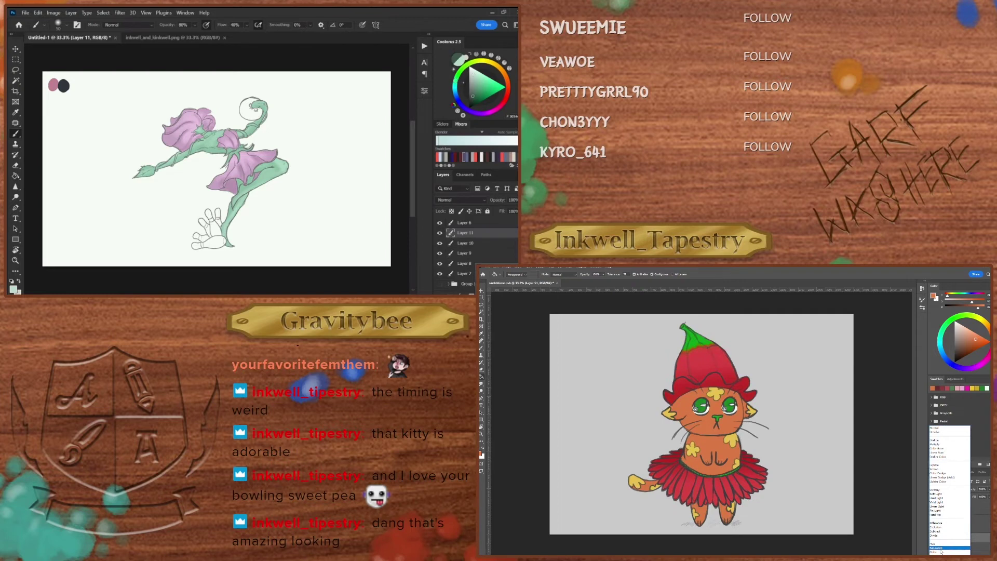
click(457, 96)
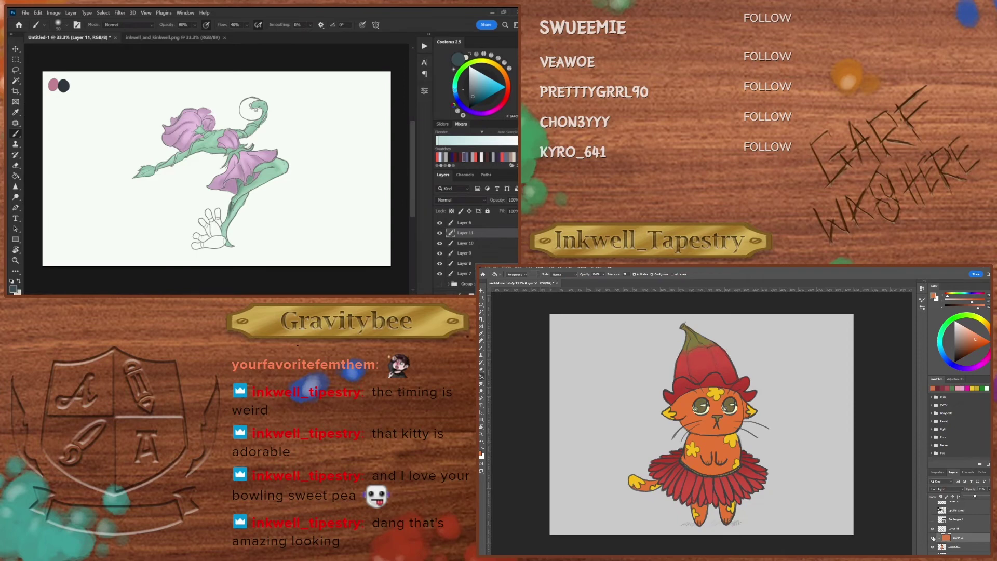
drag(247, 187, 274, 168)
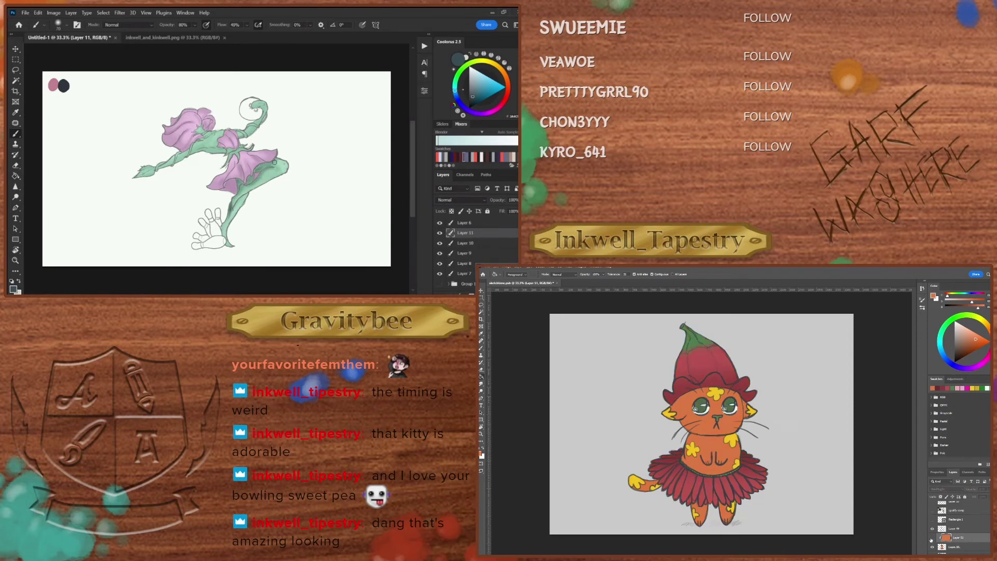
Step: Set the new shadow layer to Multiply blending at 51% opacity
click(468, 200)
click(455, 125)
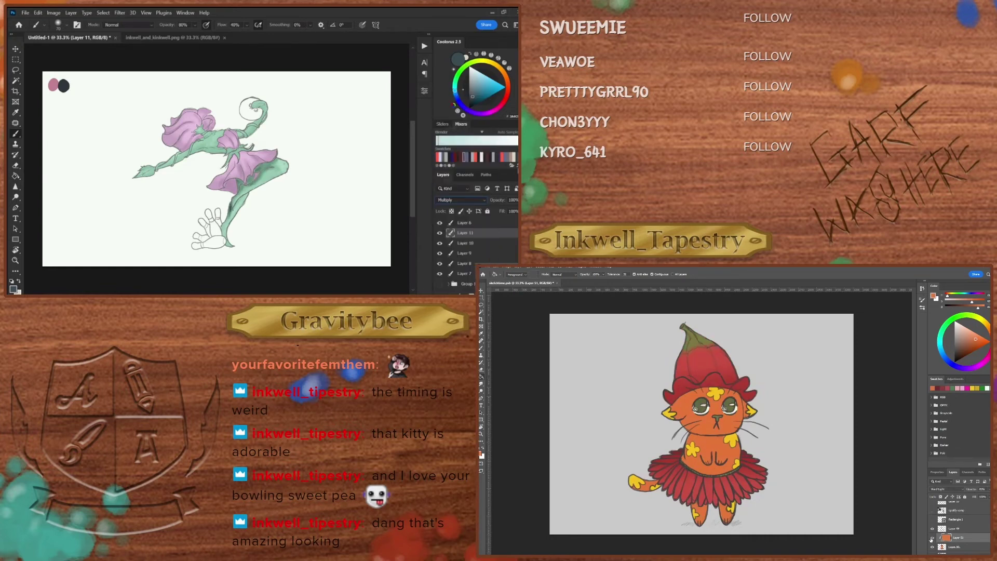
click(516, 200)
drag(517, 210, 504, 193)
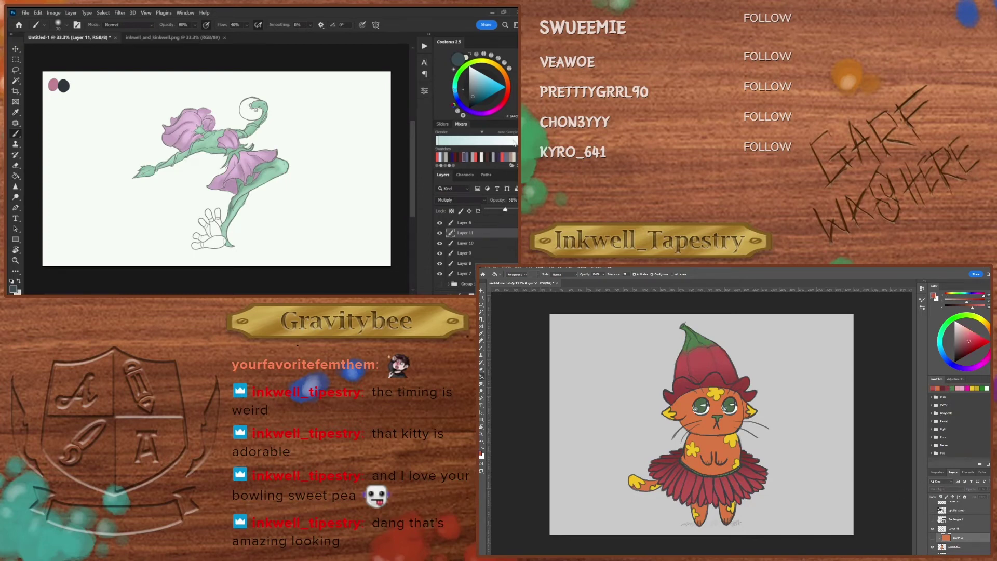
Step: Touch up the figure's shadows with the Eraser and switch to a dark muted violet for more brush shading
key(e)
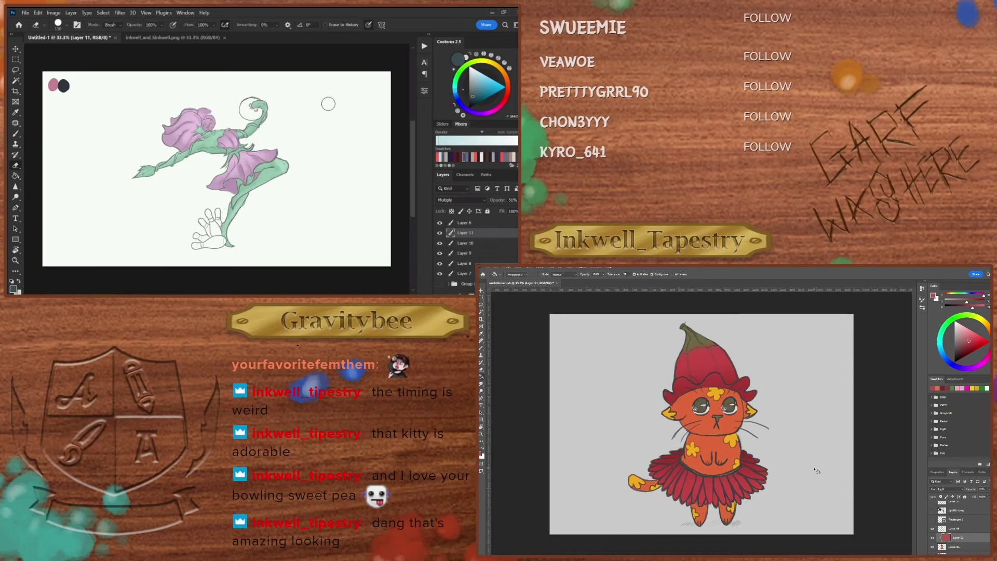
click(469, 111)
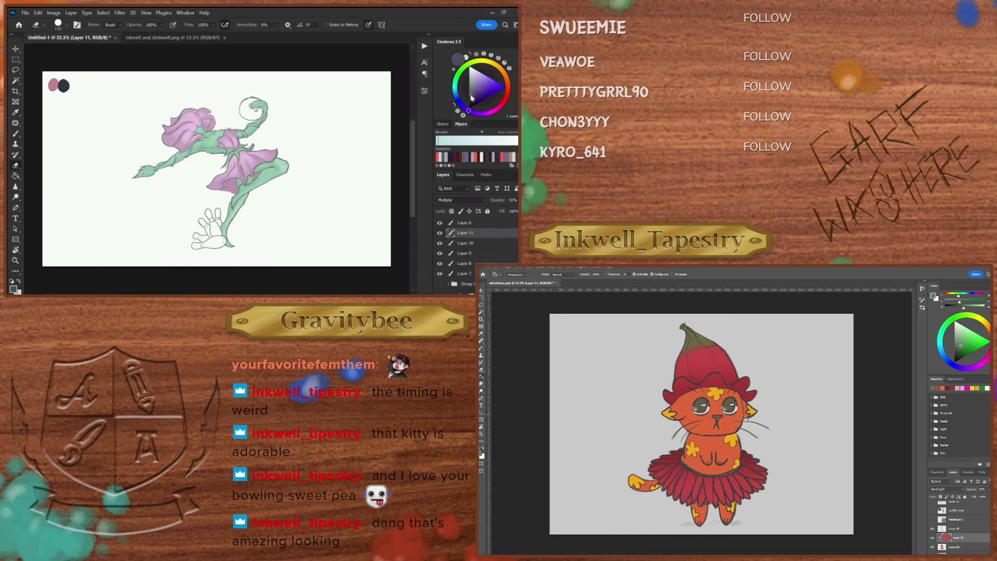
key(b)
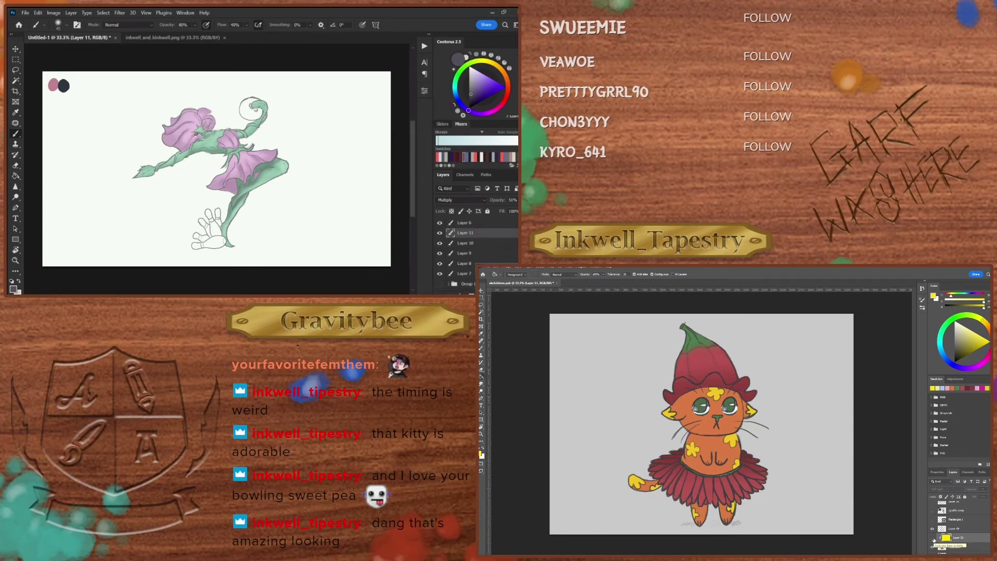
Step: Show the creature's clipped tint layer again and replace its yellow fill with a magenta-purple tint
click(933, 540)
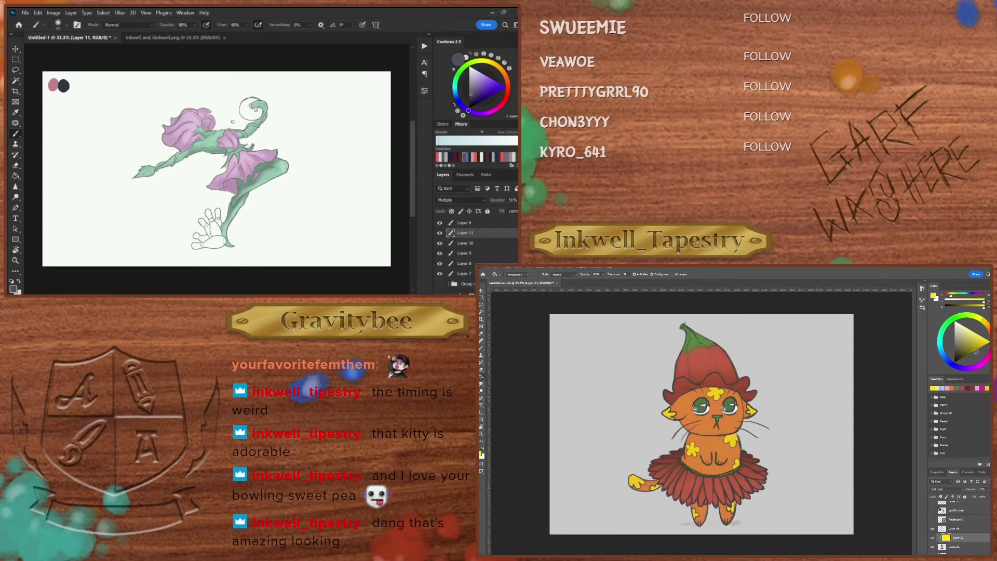
click(983, 388)
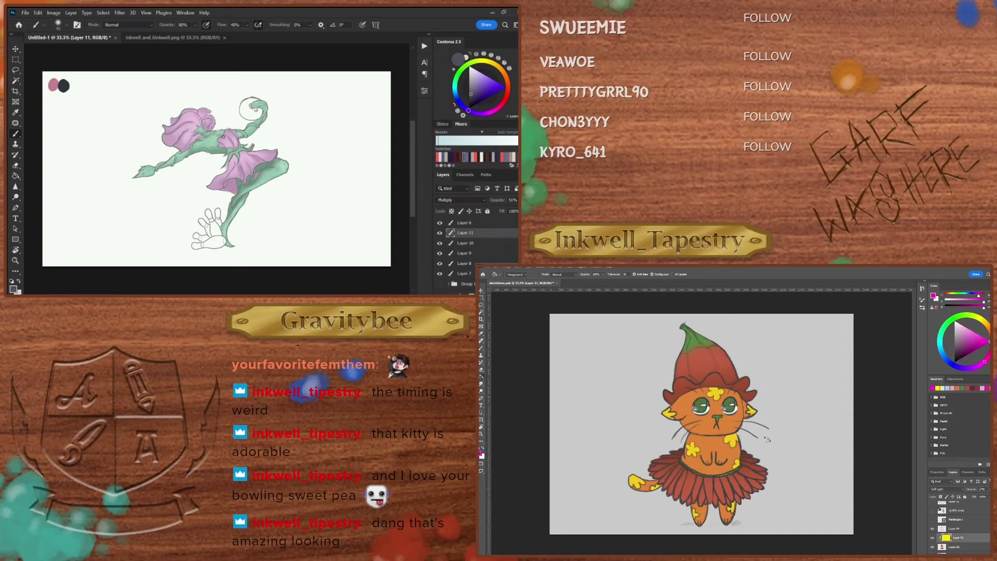
key(alt+BackSpace)
key(e)
alt+click(720, 437)
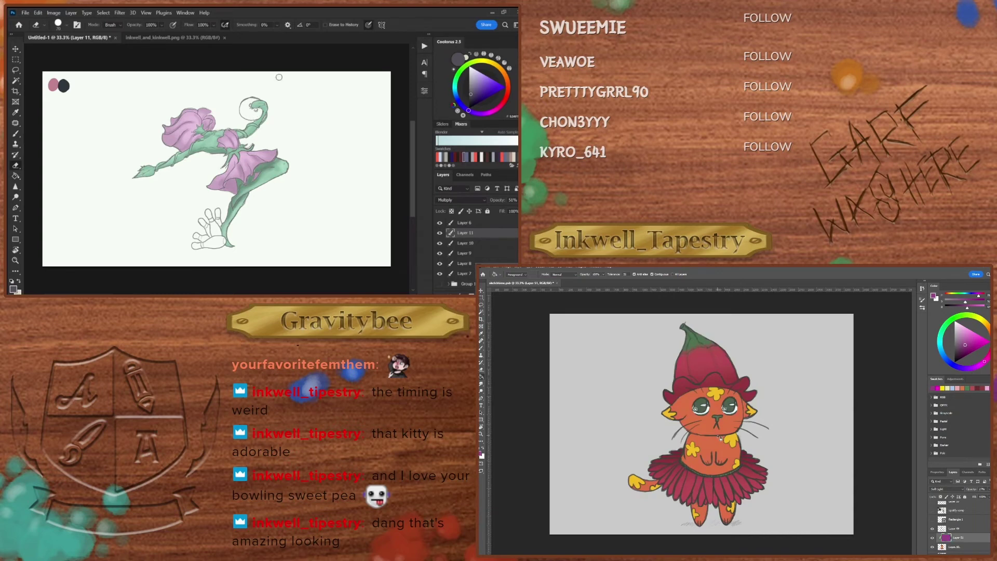
key(b)
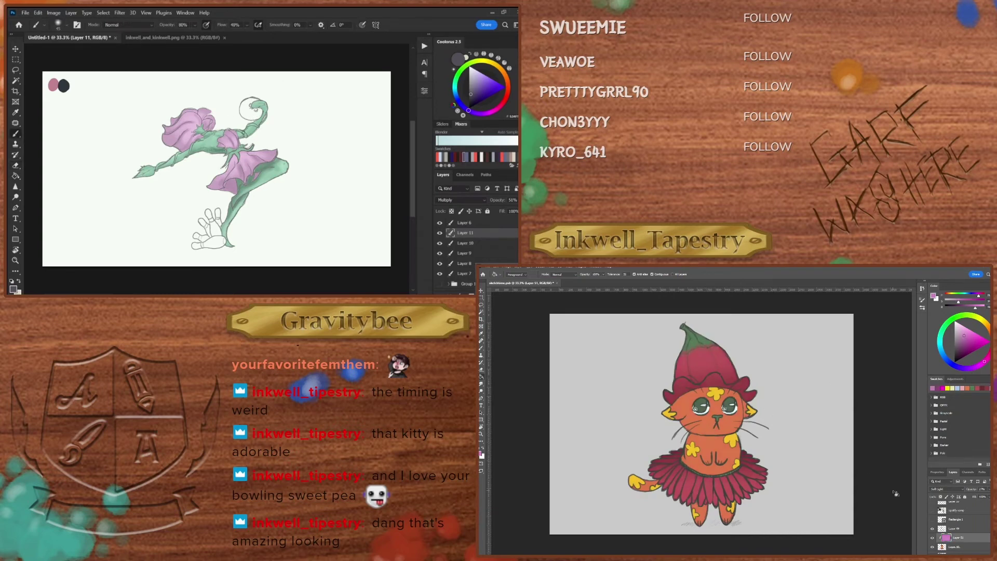
Step: Adjust the opacity of the creature's purple tint layer, toggling its visibility to compare the effect
click(986, 488)
click(932, 538)
click(988, 489)
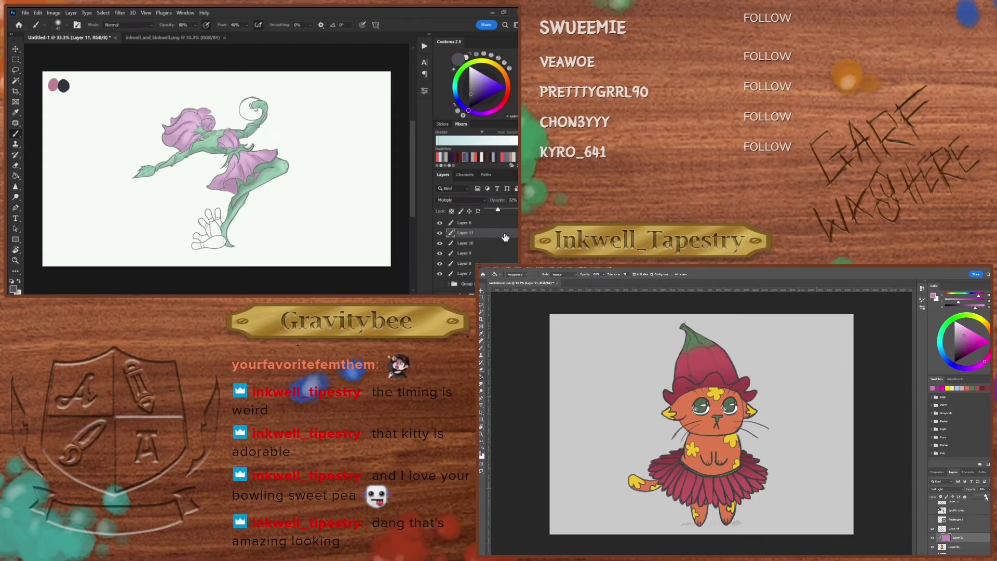
Step: Add a new layer above the figure's Multiply shadows and shrink the brush by five size increments
key(ctrl+shift+alt+n)
key(bracketleft)
key(bracketleft)
key(bracketleft)
key(bracketleft)
key(bracketleft)
Step: Add a new layer above the creature's purple tint and choose a dark purple paint colour
scroll(969, 538, down, 1)
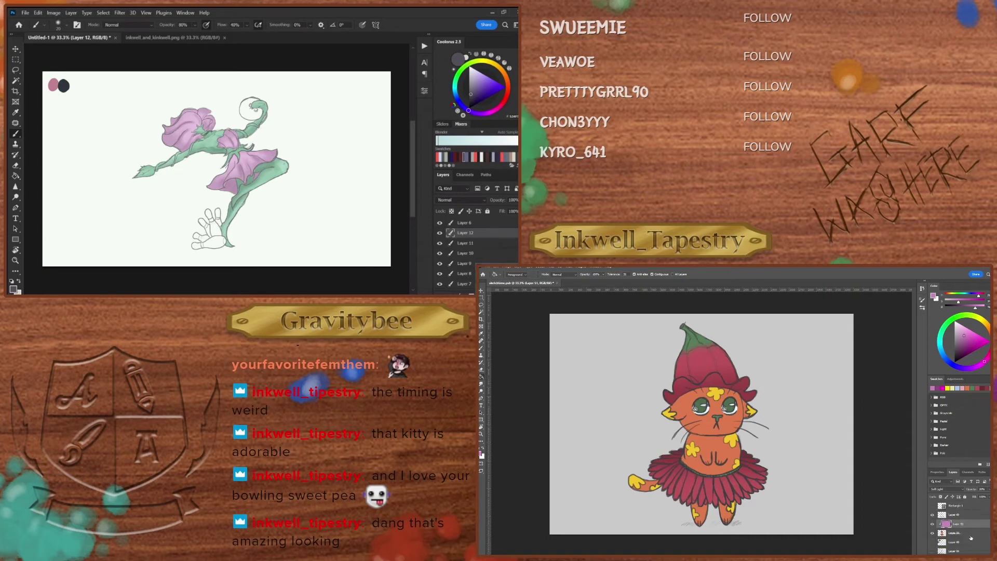
key(ctrl+shift+alt+n)
click(953, 390)
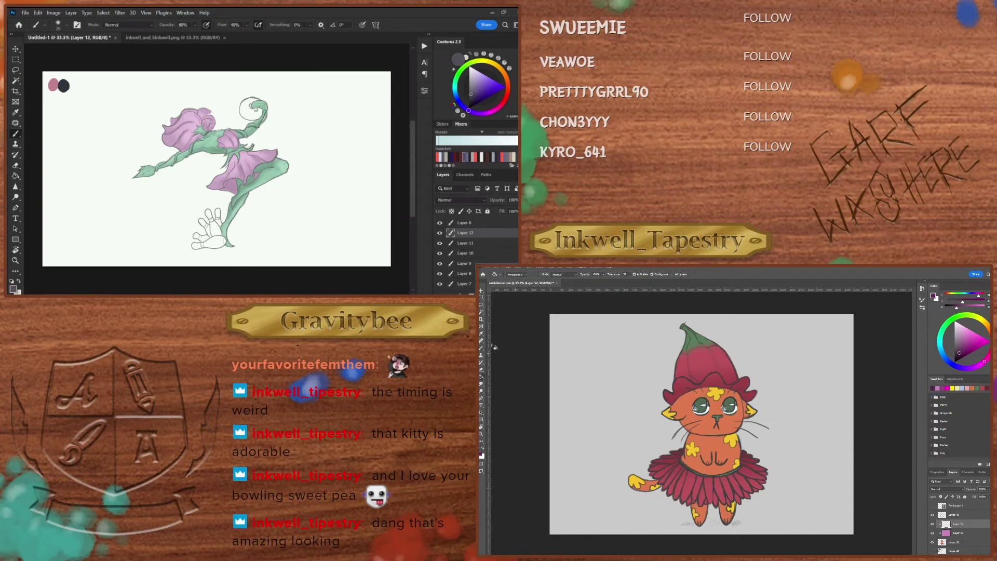
Step: Darken the cat's hat and tail with dark shading gradients using the Gradient tool, and undo the last gradient drawn
right_click(481, 379)
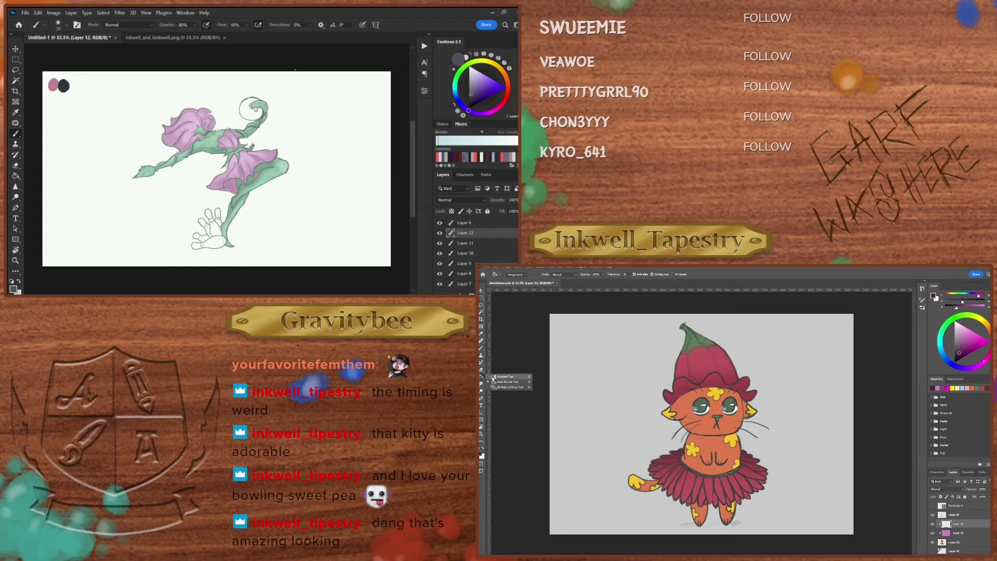
click(499, 376)
drag(609, 414, 726, 460)
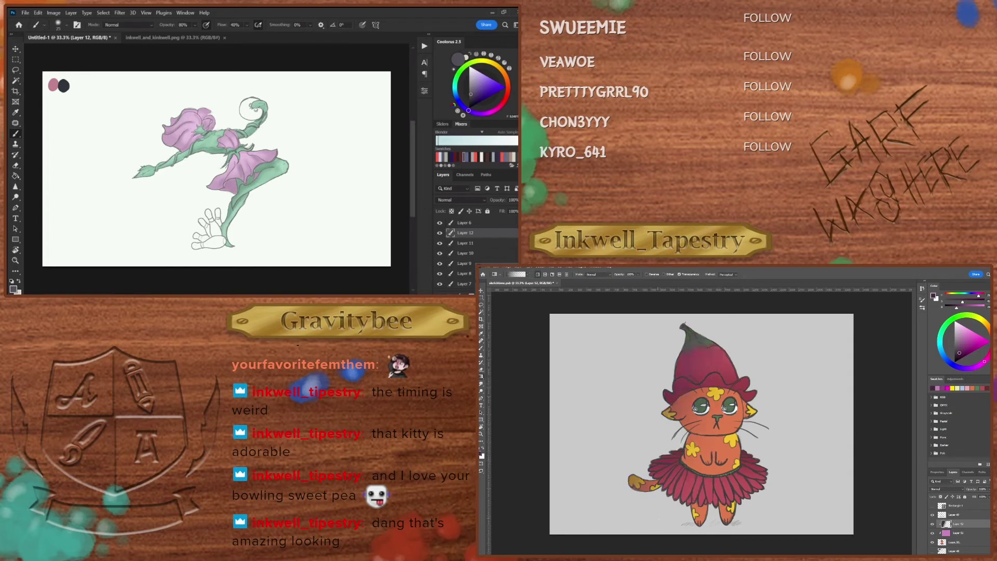
drag(673, 519, 708, 524)
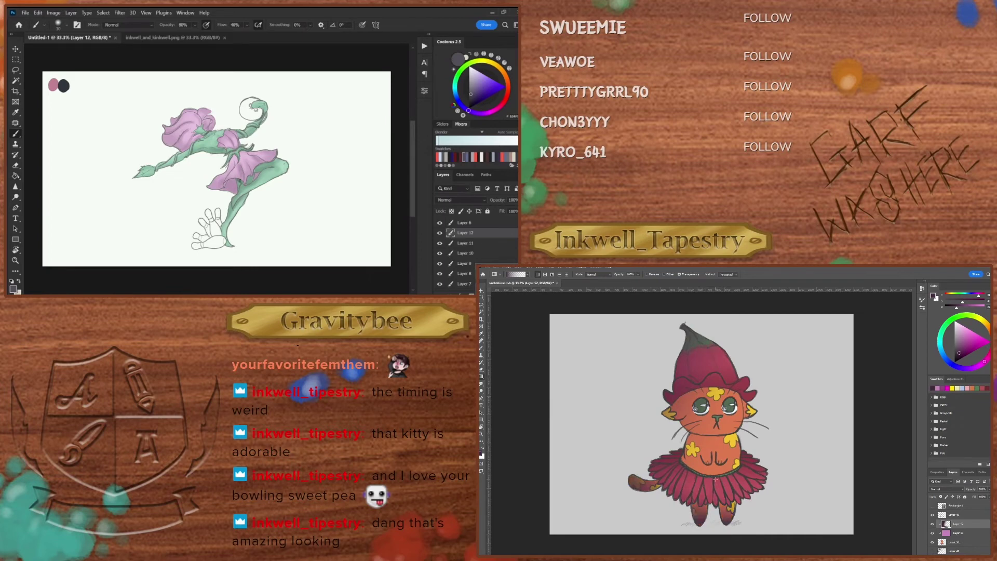
key(ctrl+z)
click(480, 370)
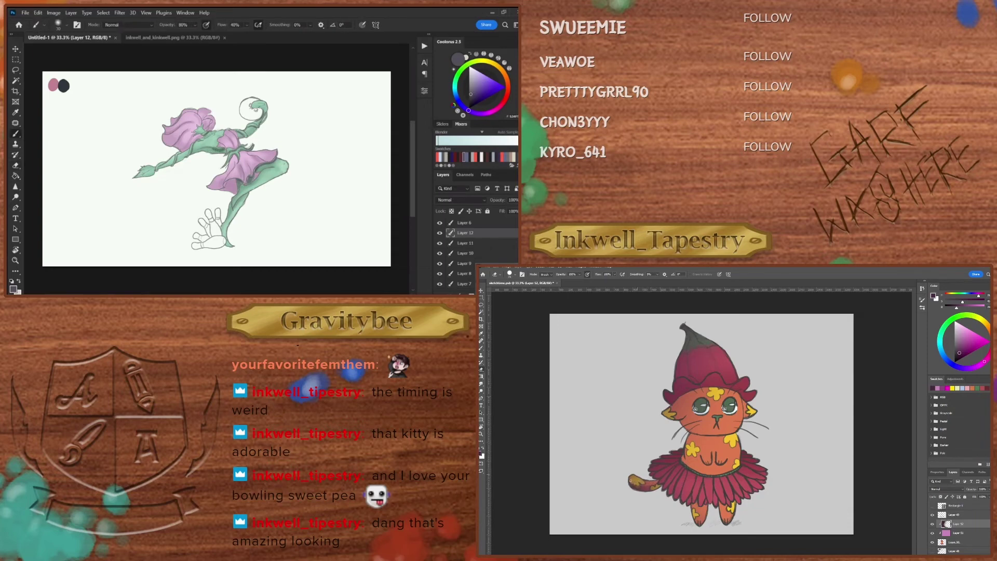
Step: In the dancing flower figure's drawing, set Layer 12 to the Darker Color blend mode at 52% opacity
key(e)
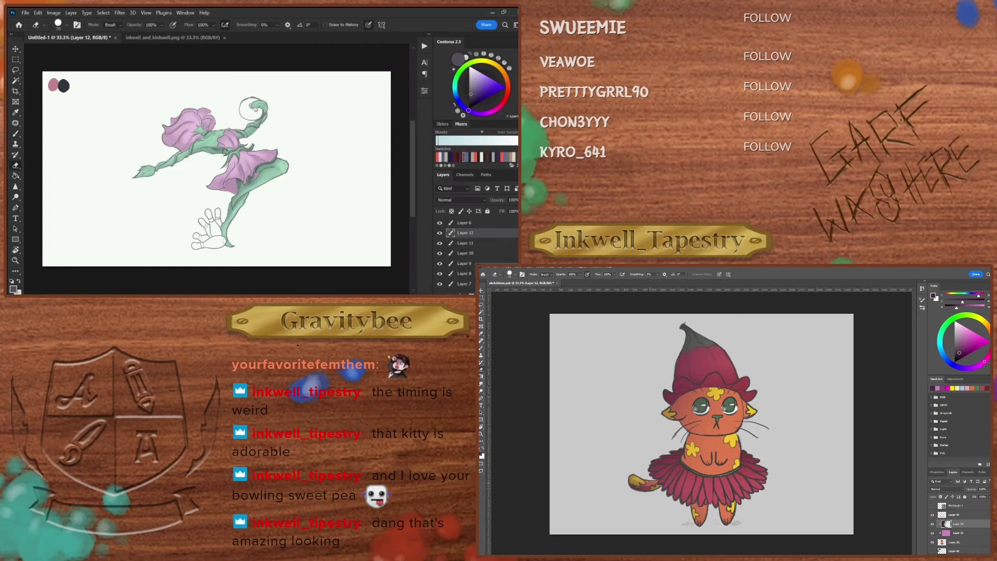
click(478, 199)
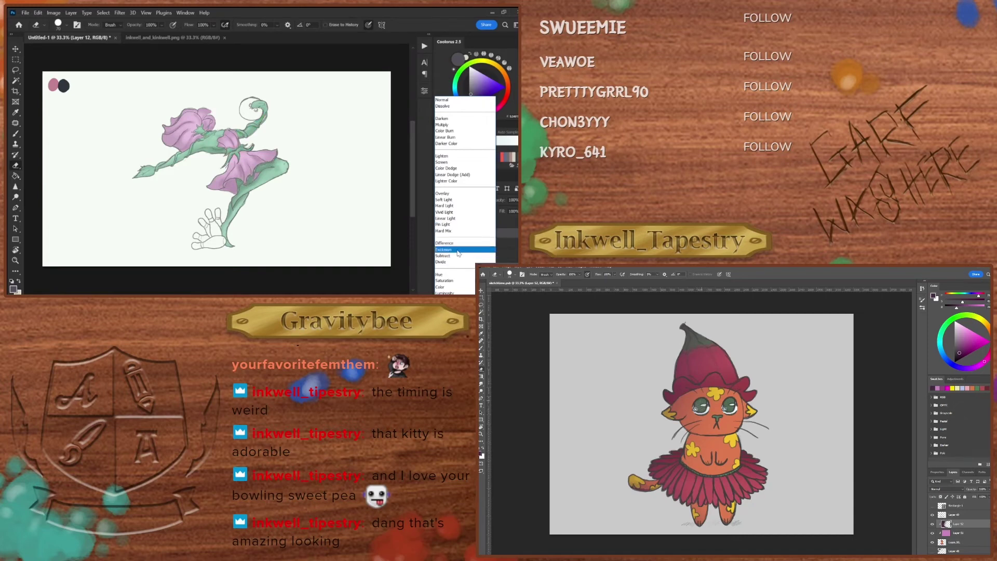
click(970, 540)
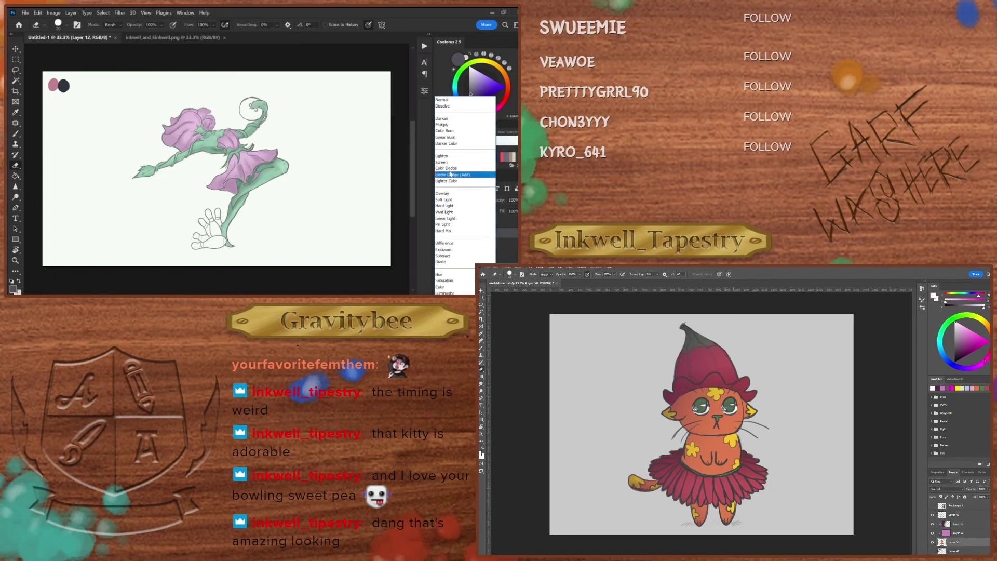
click(456, 144)
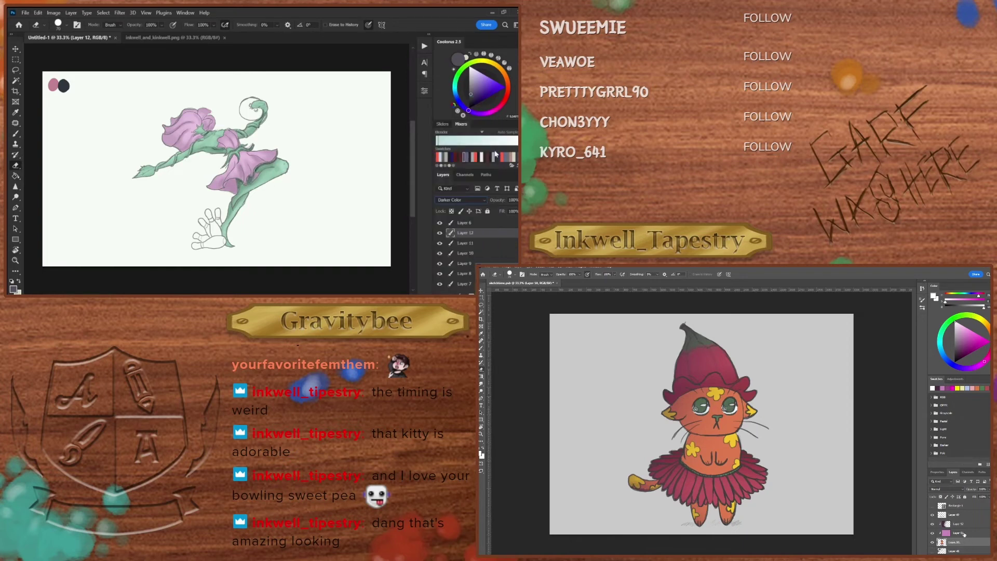
click(516, 200)
click(973, 524)
drag(516, 211, 506, 210)
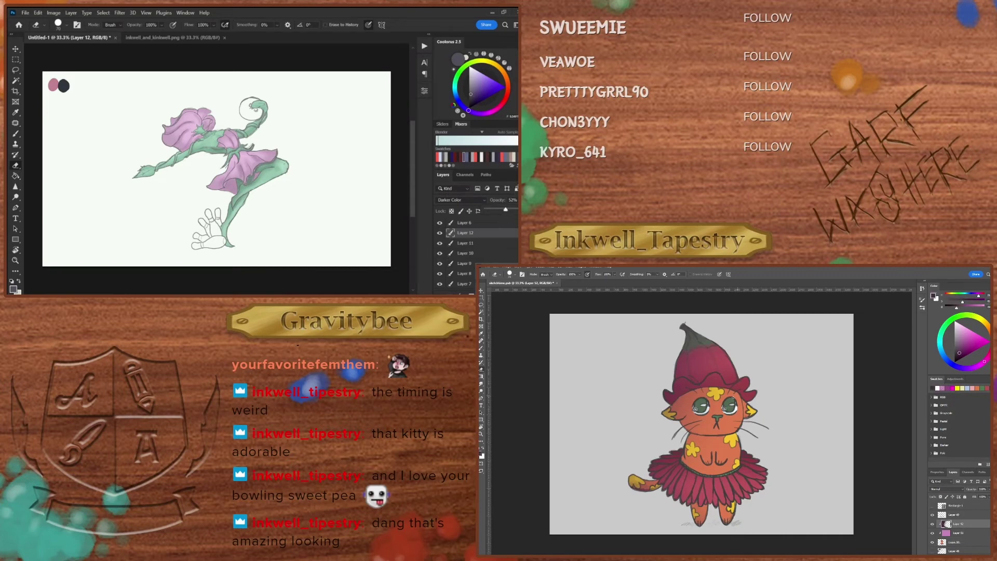
Step: Merge Layer 6 with Layer 12 in the flower figure's drawing
key(b)
click(488, 230)
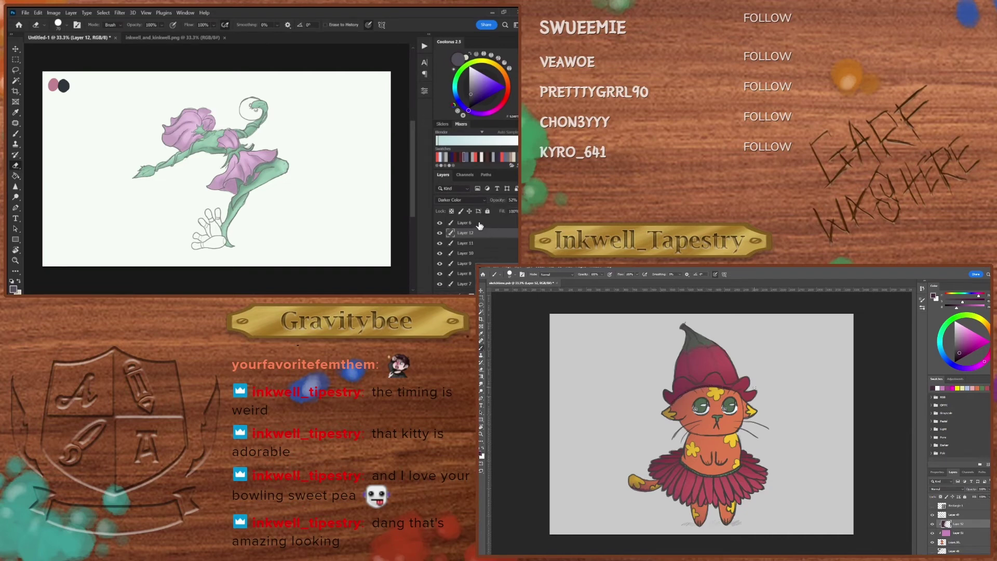
key(ctrl+e)
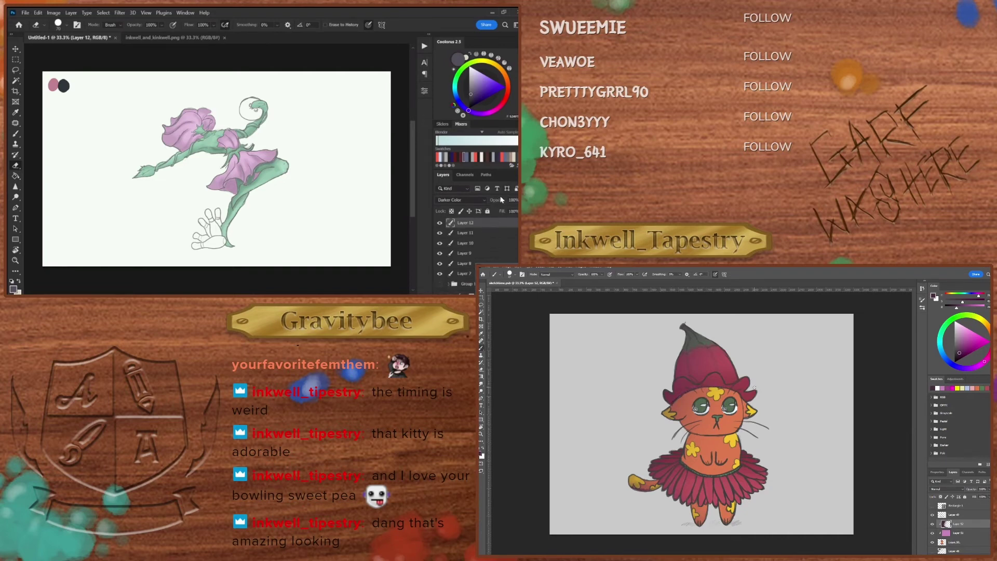
Step: Add a new layer to the flower figure's drawing and paint white highlights on the head with the Soft Brush
key(b)
key(x)
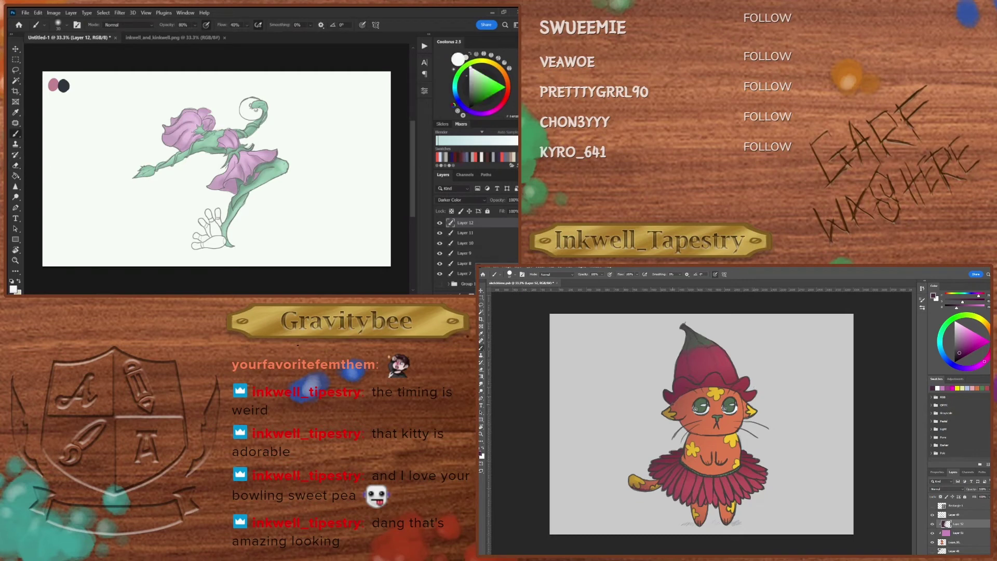
right_click(260, 96)
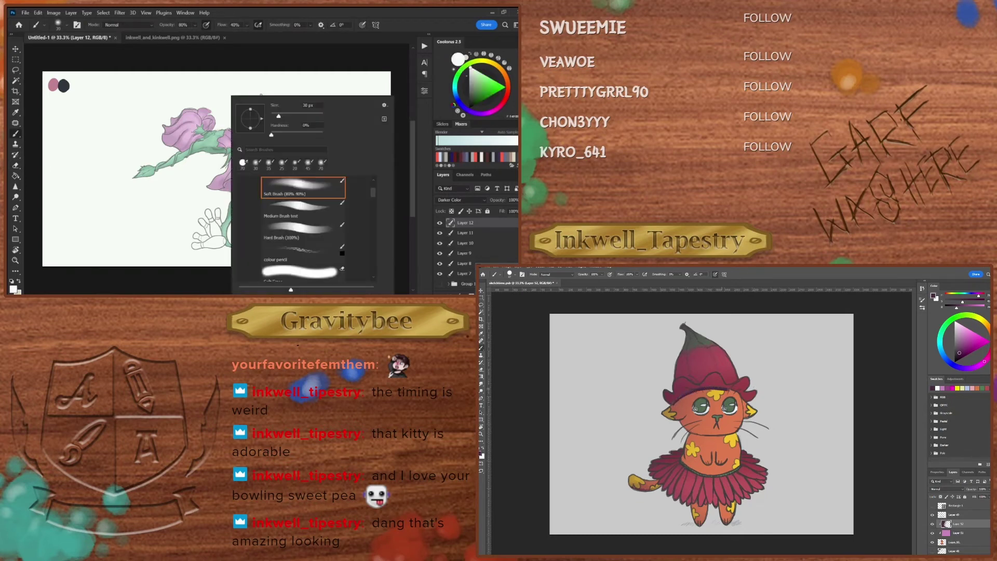
double_click(322, 188)
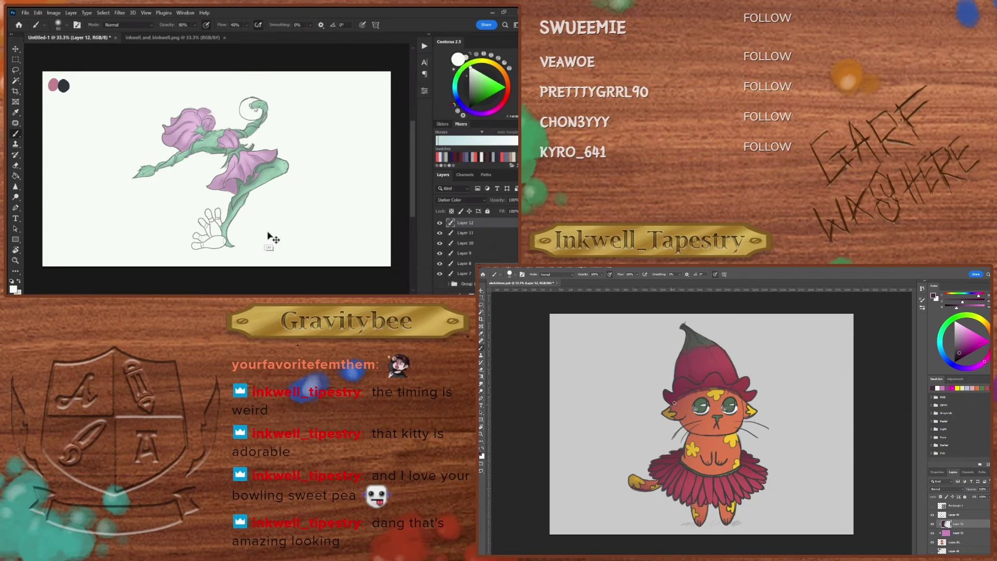
key(ctrl+shift+alt+n)
drag(194, 115, 203, 116)
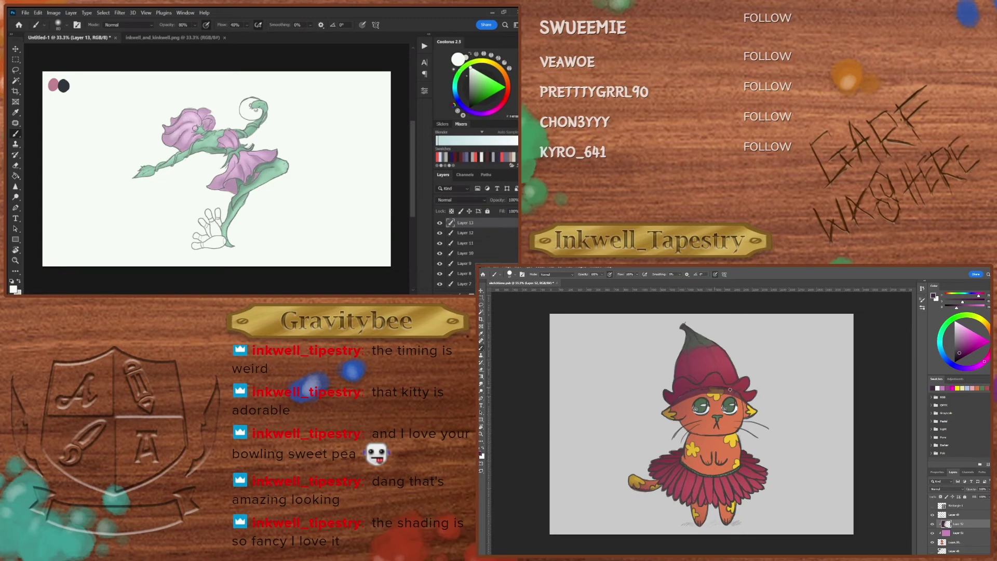
click(956, 541)
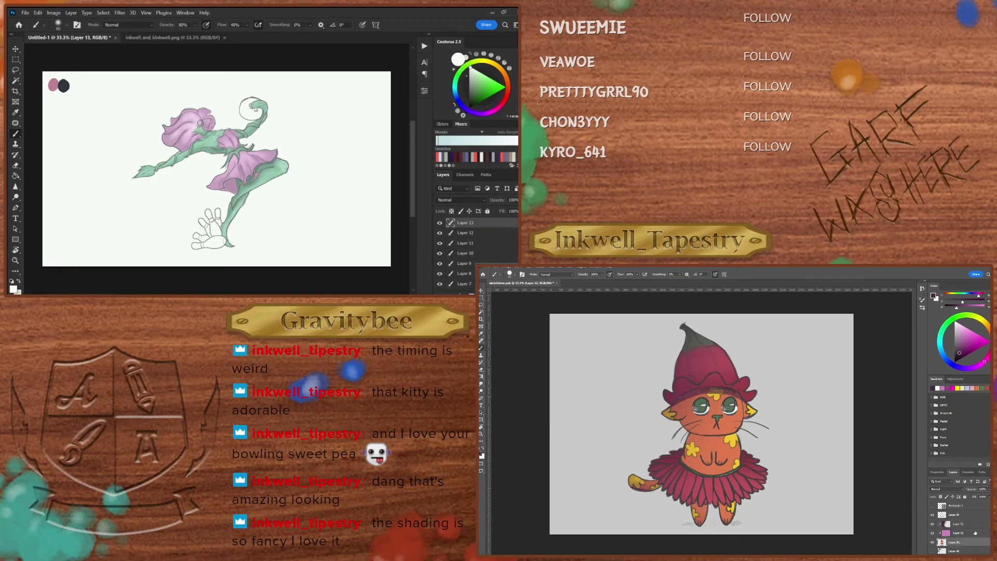
alt+click(680, 398)
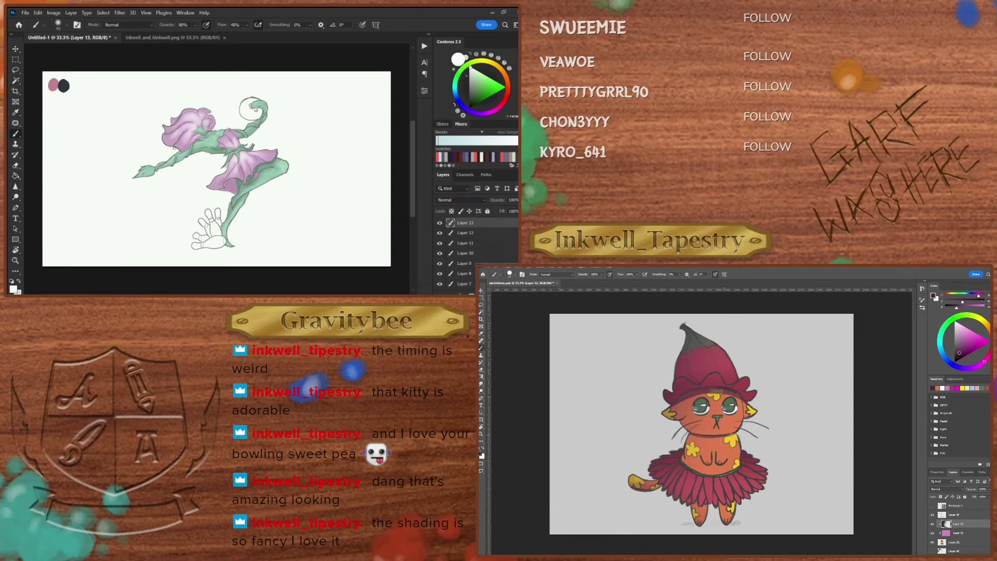
key(bracketleft)
drag(695, 414, 704, 415)
key(ctrl+z)
key(ctrl+z)
Step: Shade the pleats of the cat's skirt with small dark brush strokes and adjust the brush size
key(bracketleft)
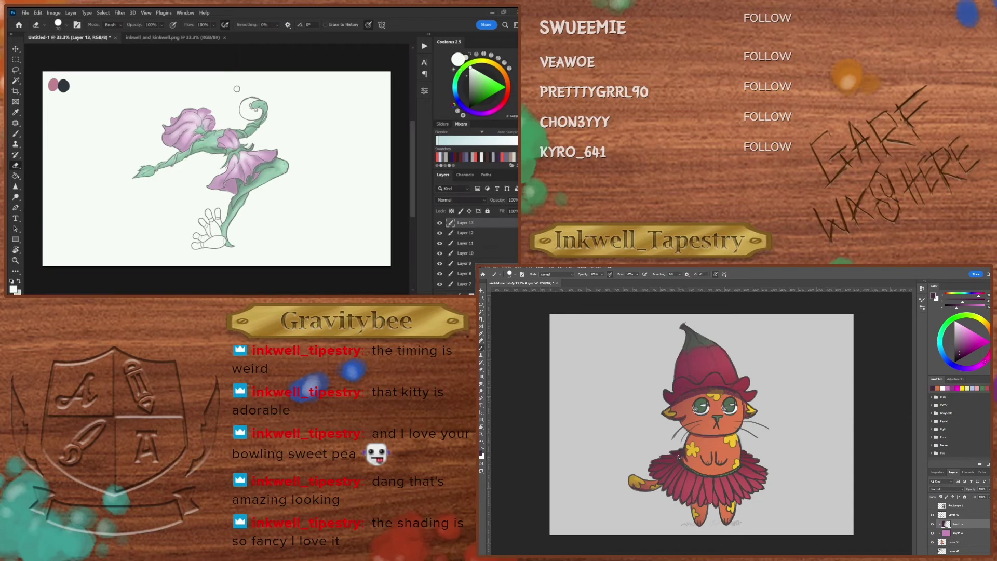
key(b)
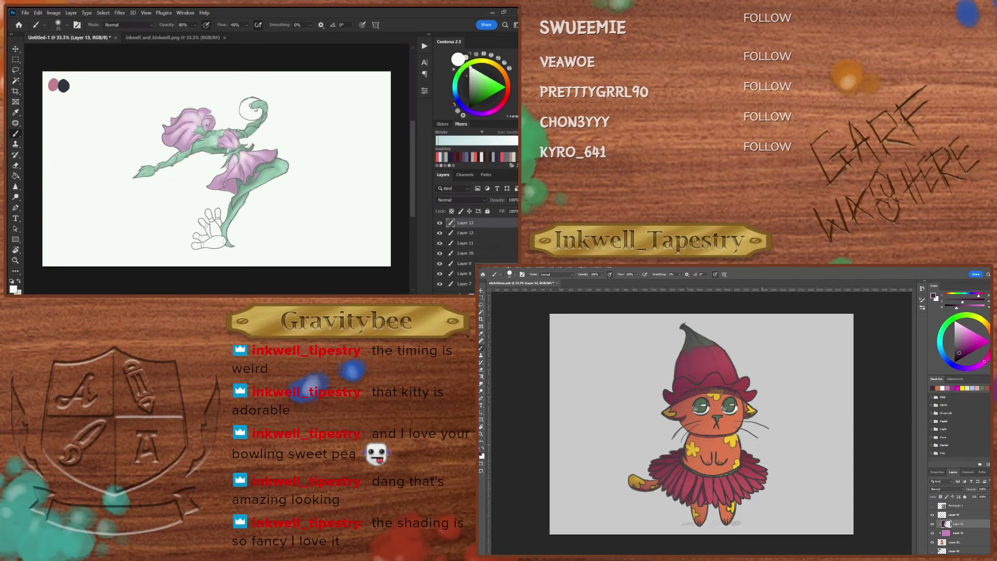
mouse_move(713, 485)
mouse_down()
mouse_move(712, 503)
mouse_move(727, 515)
mouse_up()
drag(683, 477, 683, 490)
mouse_move(734, 495)
mouse_down()
mouse_move(736, 503)
mouse_move(749, 497)
mouse_up()
key(bracketright)
key(bracketright)
key(bracketright)
key(bracketright)
key(bracketright)
key(bracketright)
key(bracketleft)
key(bracketleft)
key(bracketleft)
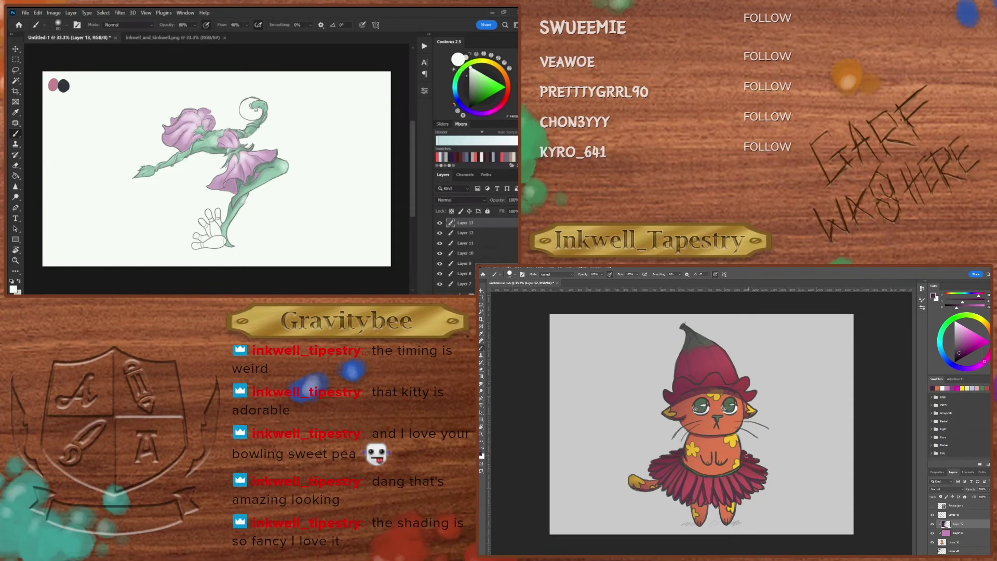
Step: Add a new layer directly above Layer 7 in the flower figure's drawing and choose a pale grey-green paint colour
scroll(475, 254, down, 2)
click(470, 255)
key(ctrl+shift+alt+n)
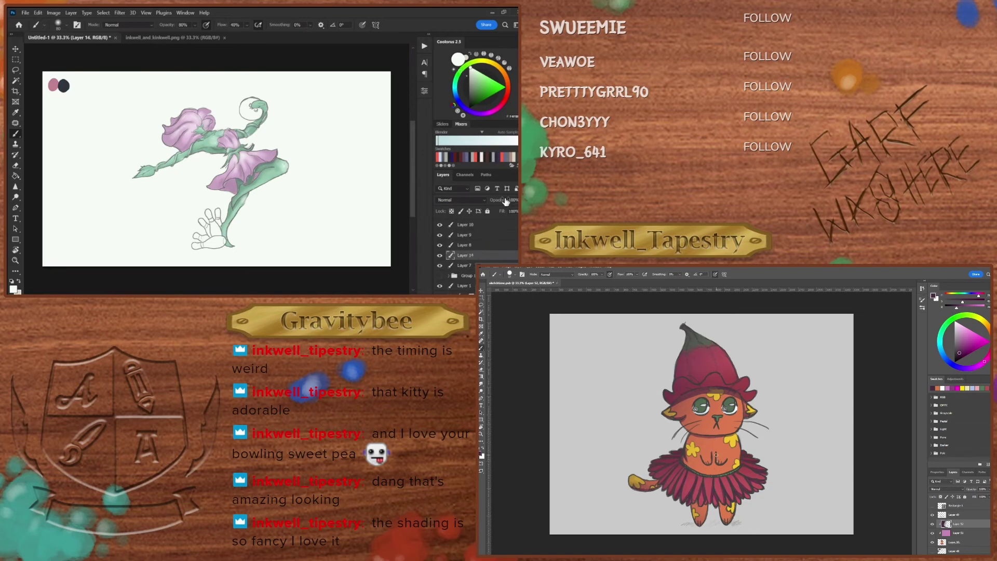
click(472, 88)
click(471, 77)
Step: Fill the bowling pins by the figure's foot with pale grey-green using the Hard Brush (100%)
right_click(255, 203)
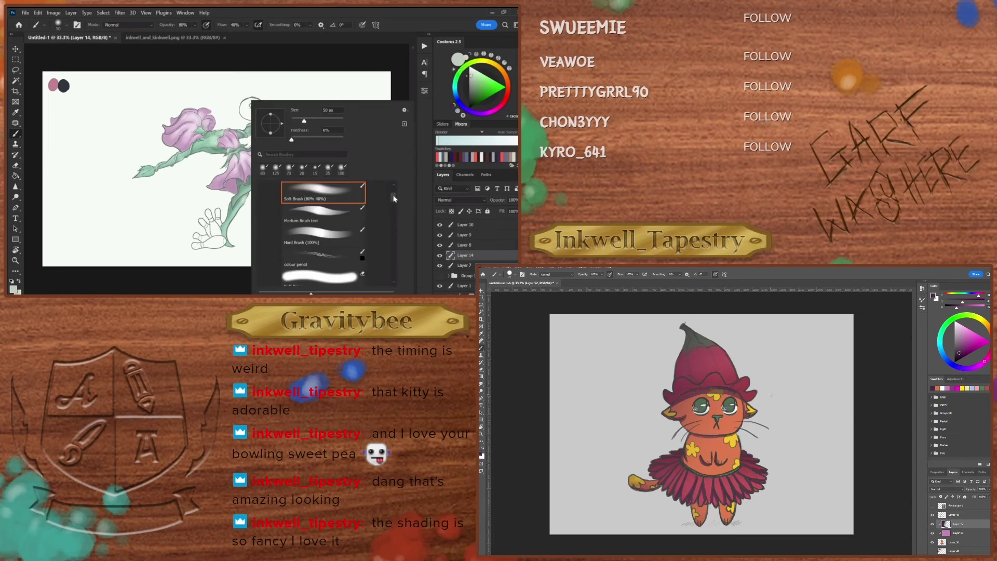
mouse_move(394, 198)
mouse_down()
mouse_move(393, 207)
mouse_move(395, 189)
mouse_up()
click(321, 244)
key(Return)
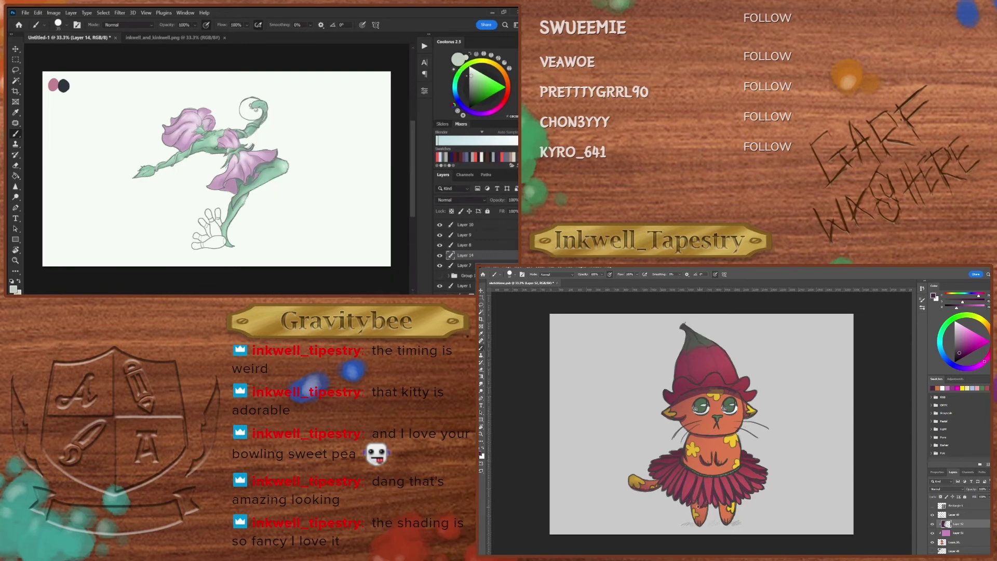
drag(194, 244, 219, 238)
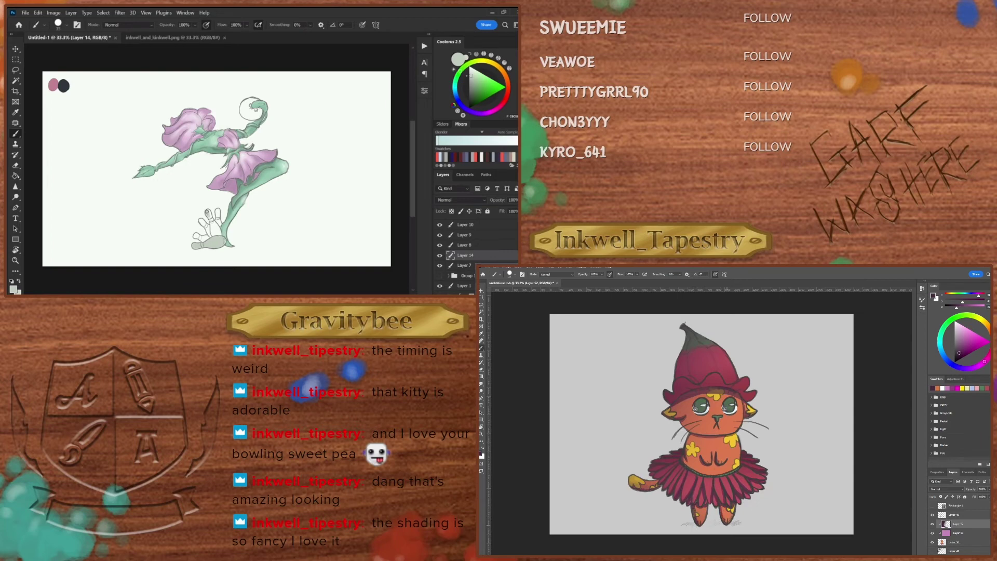
drag(209, 213, 211, 220)
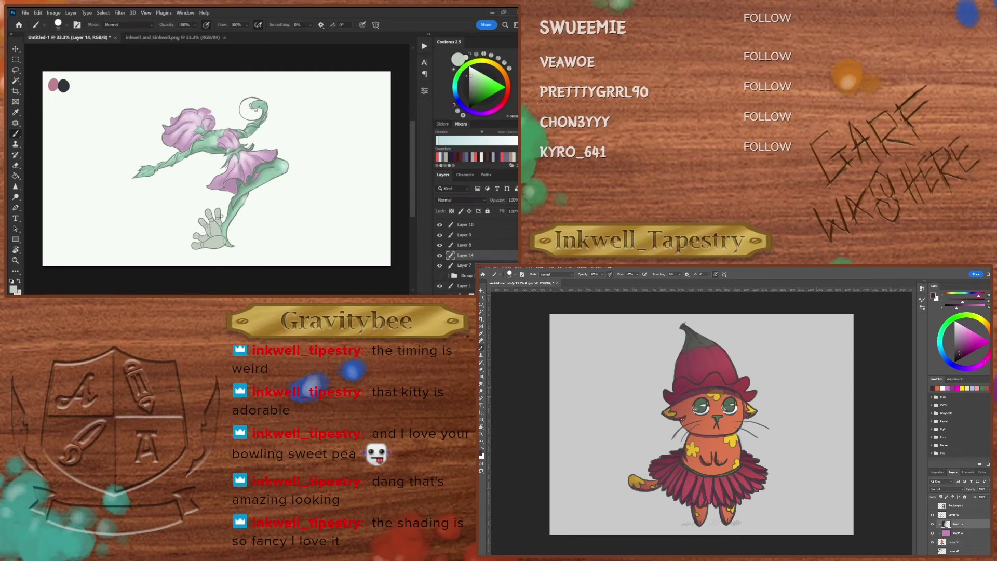
Step: Lock the pin layer's transparent pixels, repaint the bowling pins in a lighter blue-grey, and choose a pale red paint colour
click(452, 211)
click(471, 74)
drag(211, 213, 208, 231)
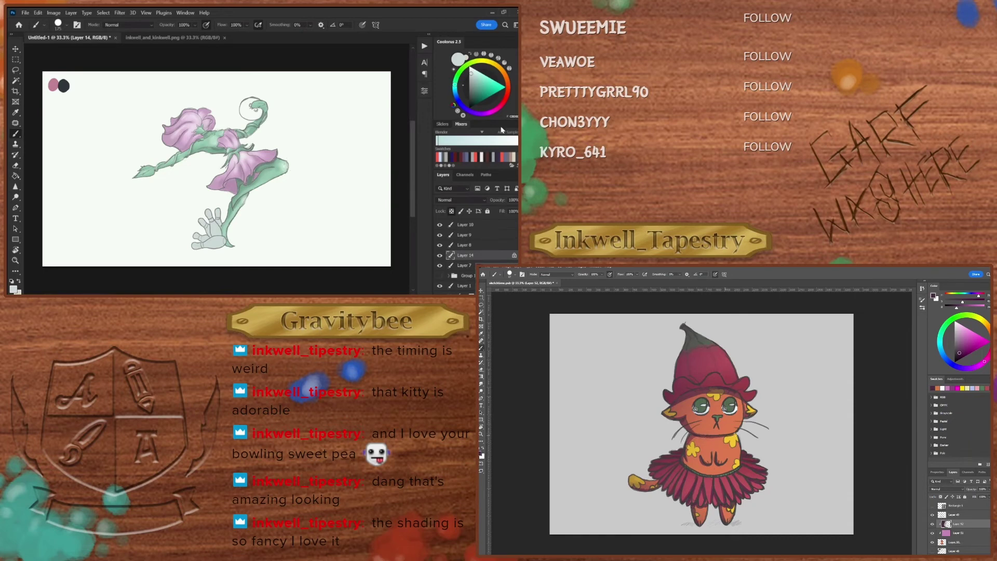
click(506, 88)
click(478, 78)
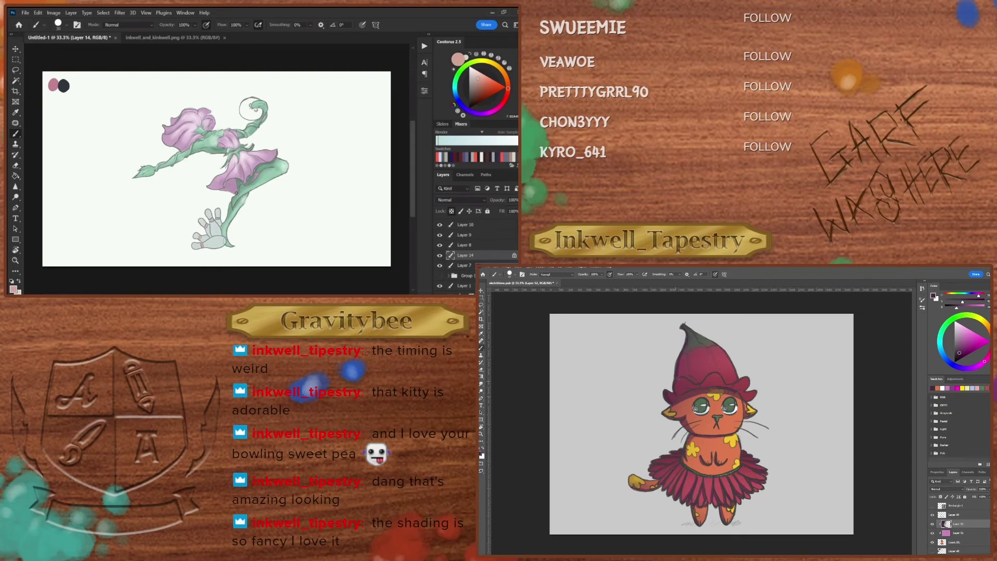
Step: Unlock the layer's transparency, fill the bowling ball with a sampled pale grey, and erase the paint spilling over the figure's hand
click(451, 211)
alt+click(227, 206)
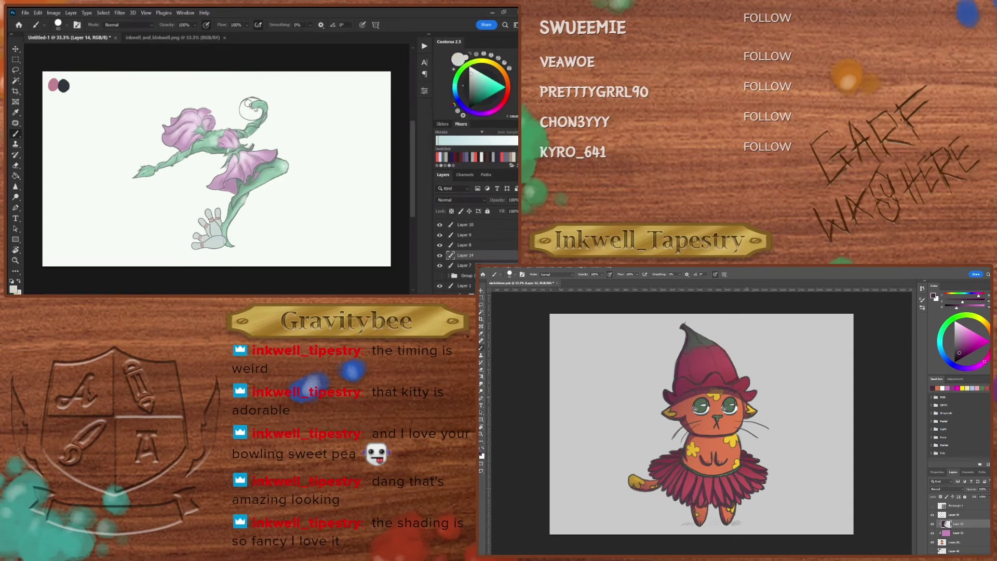
mouse_move(249, 103)
mouse_down()
mouse_move(258, 114)
mouse_move(246, 114)
mouse_move(254, 101)
mouse_move(245, 107)
mouse_up()
key(e)
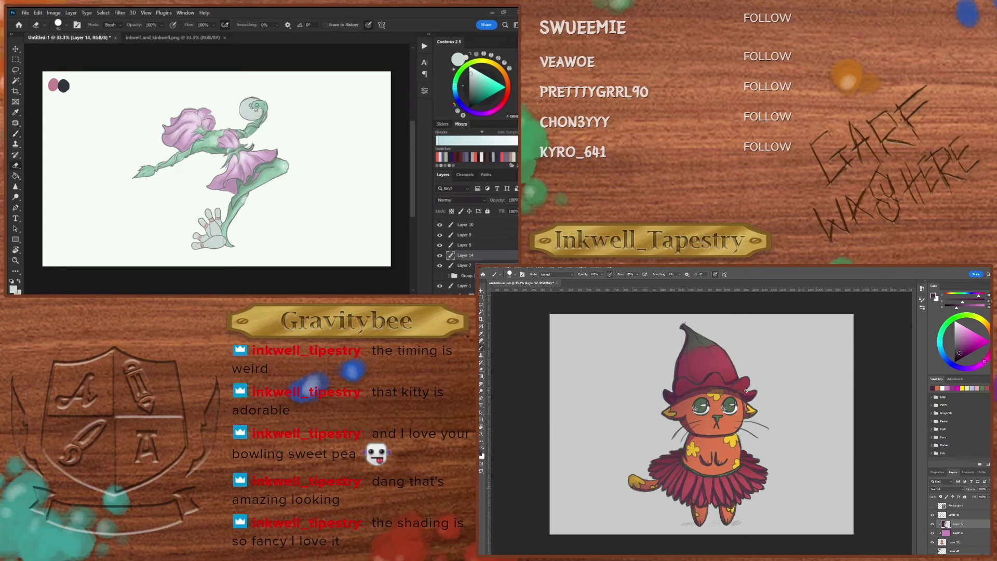
drag(258, 106, 269, 97)
Step: Switch to the Soft Brush for shading the bowling ball and pins in a darker grey
key(b)
right_click(291, 137)
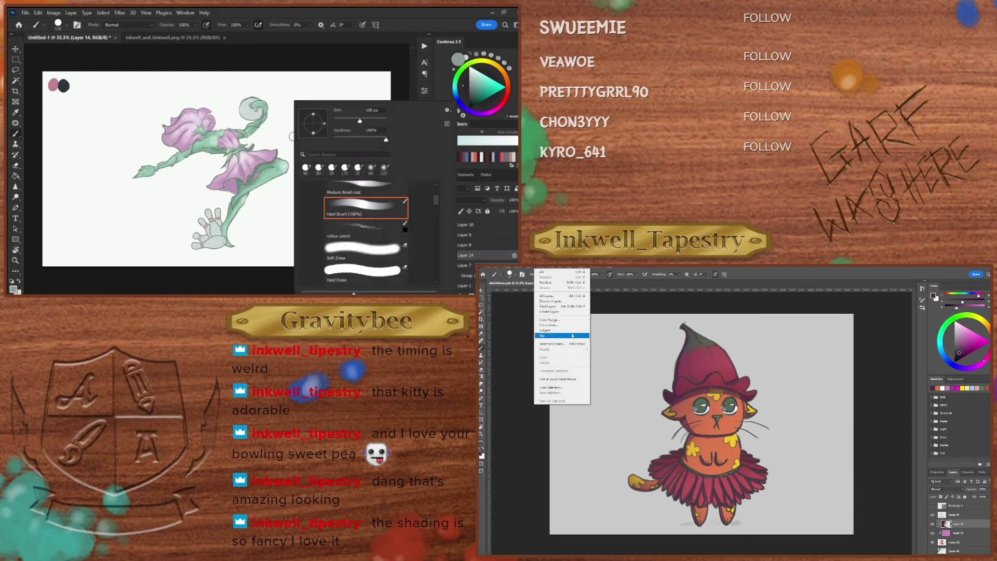
scroll(436, 185, up, 3)
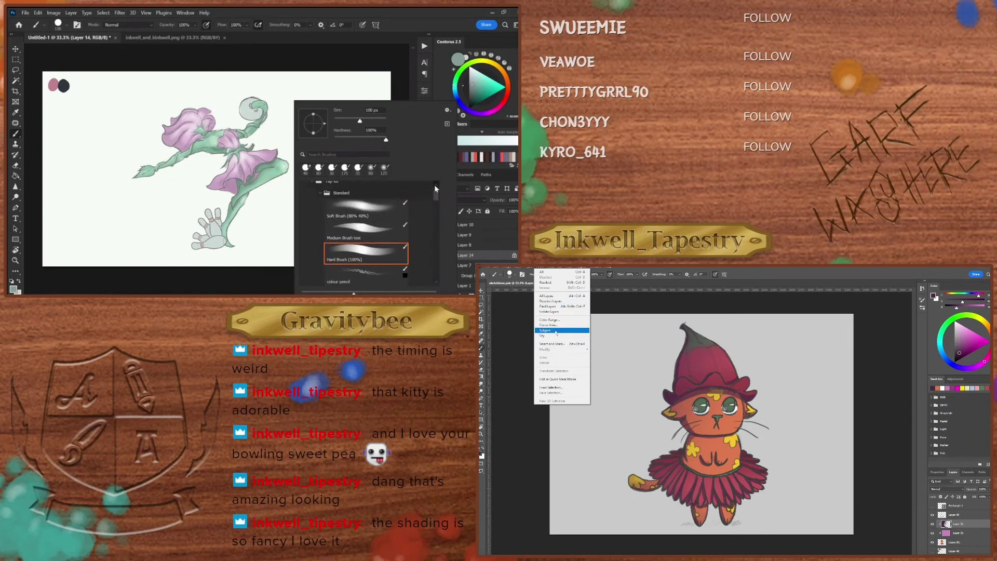
click(363, 211)
key(Return)
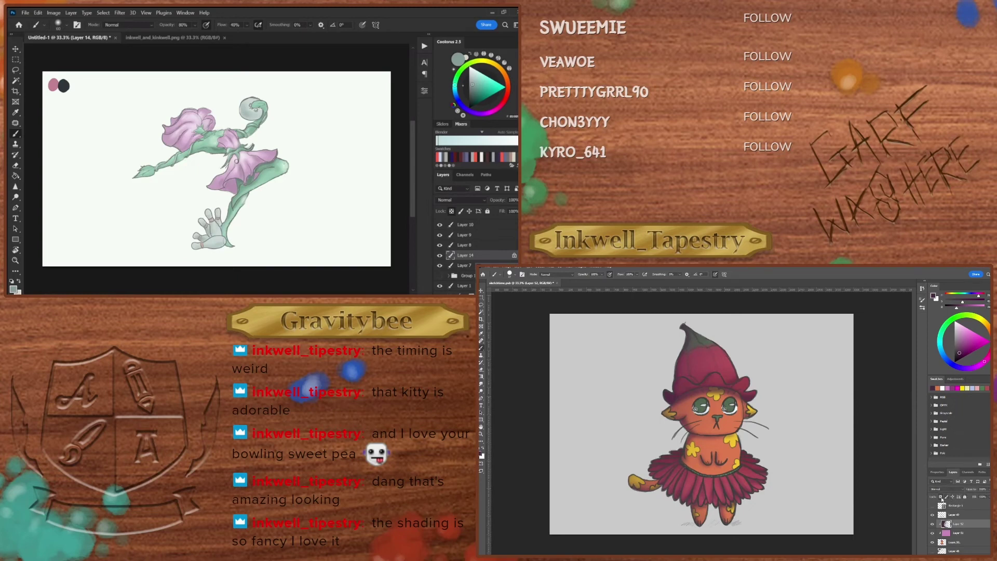
Step: Set the cat's shading layer to the Hard Light blend mode and add a new layer clipped above it
click(941, 489)
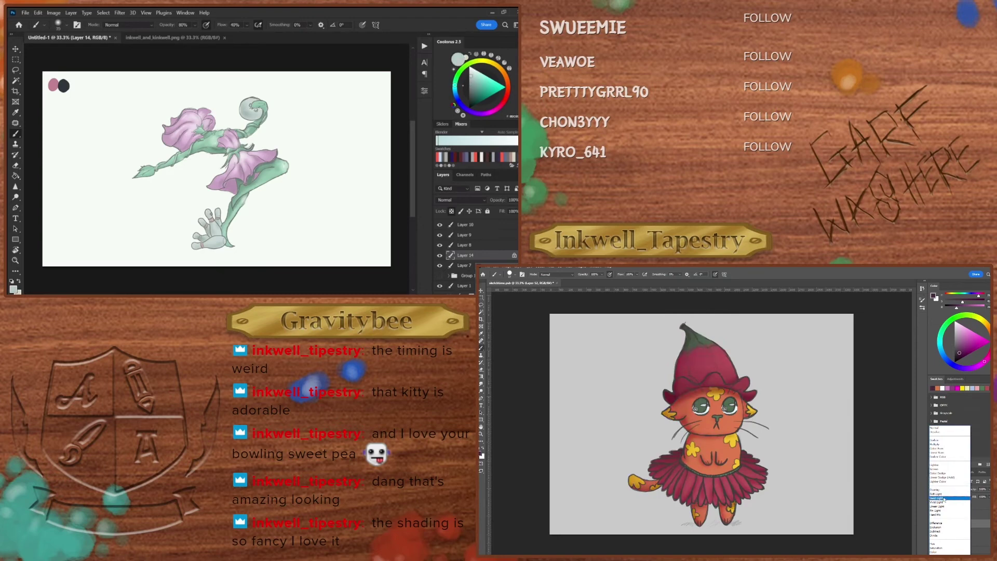
click(943, 498)
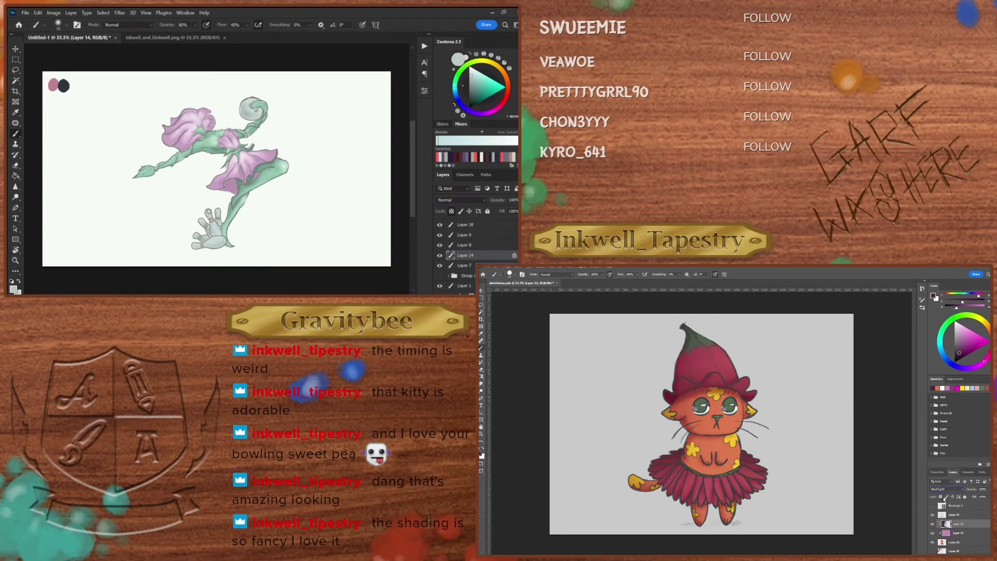
click(470, 72)
click(985, 548)
alt+click(968, 527)
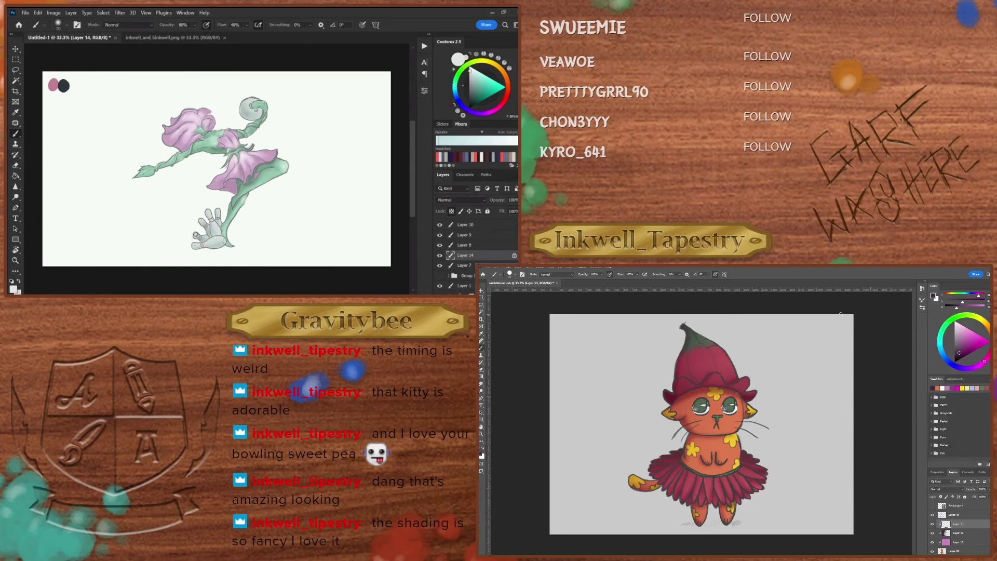
Step: Choose a different, smaller brush and paint white highlights along the edges of the cat's hat, brim and skirt
click(515, 276)
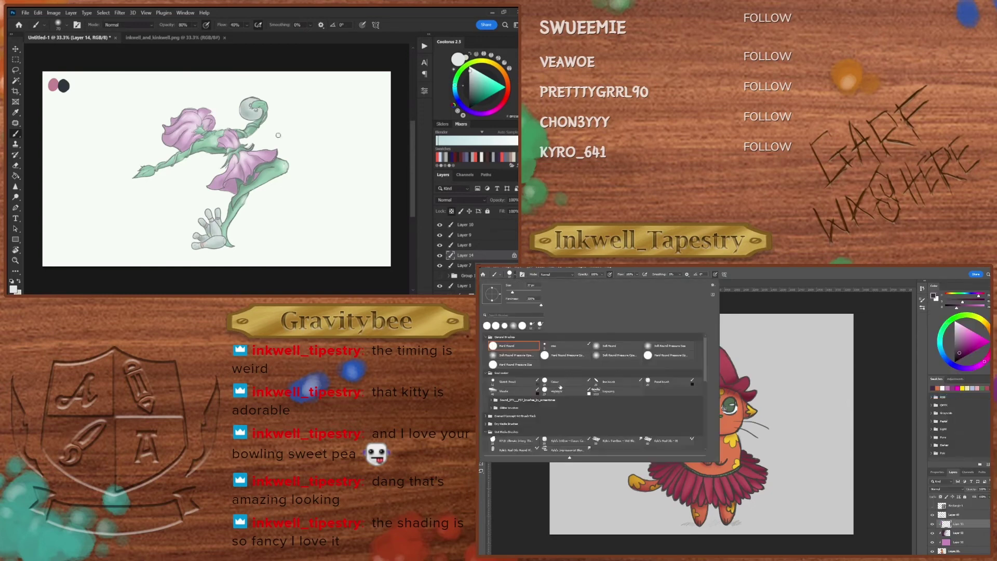
click(560, 389)
click(519, 281)
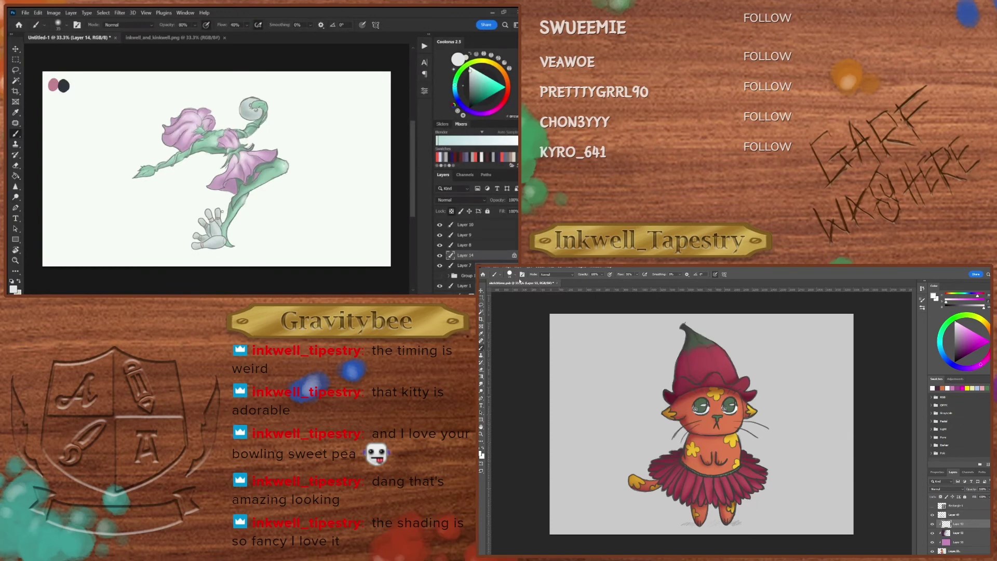
key(bracketleft)
key(x)
mouse_move(726, 356)
mouse_down()
mouse_move(735, 376)
mouse_move(705, 339)
mouse_up()
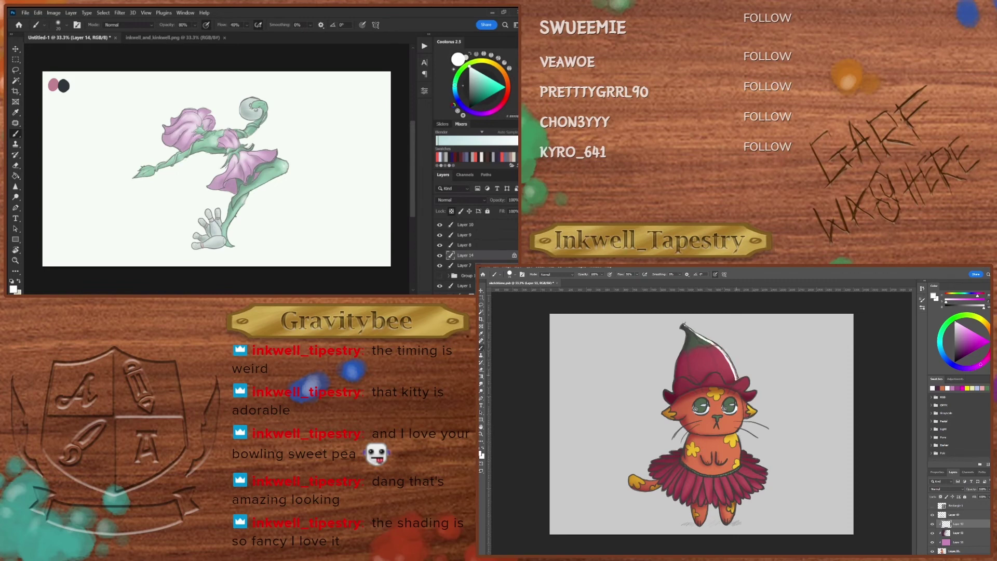
drag(746, 387, 748, 377)
Step: Load the bowling ball and pins layer as a selection and add a new layer above it
alt+click(248, 107)
key(slash)
ctrl+click(451, 256)
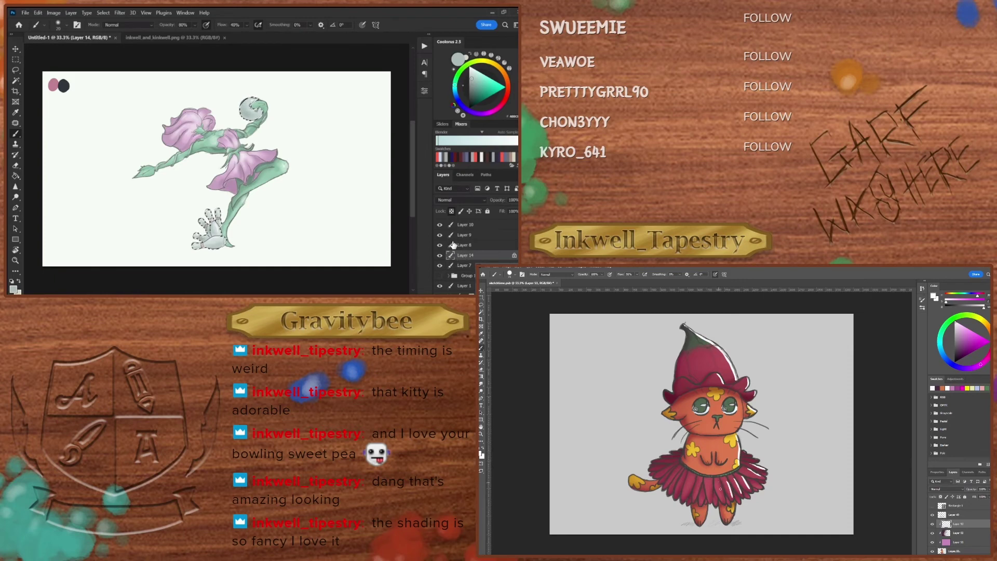
key(ctrl+shift+alt+n)
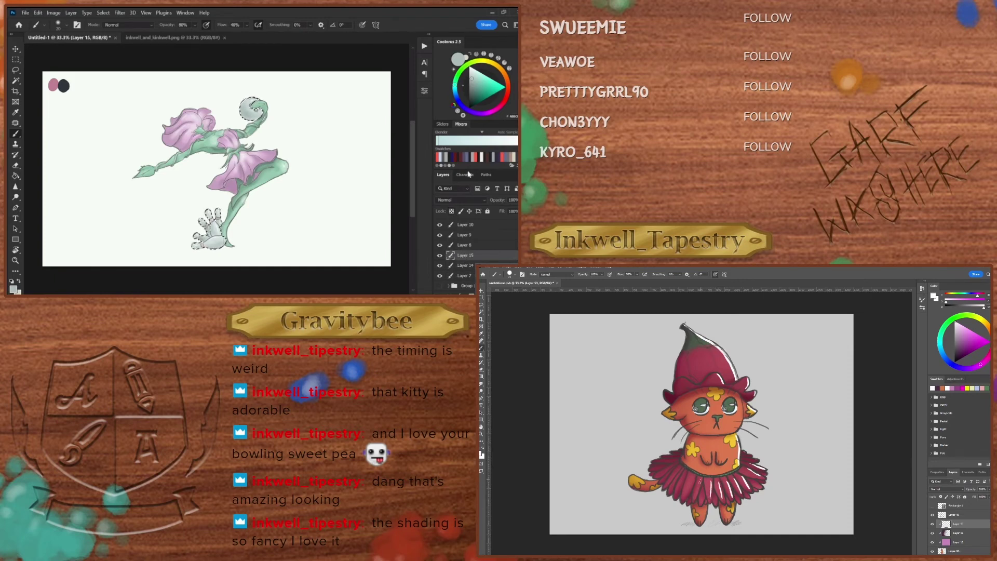
Step: Enlarge the brush and paint the bowling ball a mid-blue within the selection on the new layer
click(469, 103)
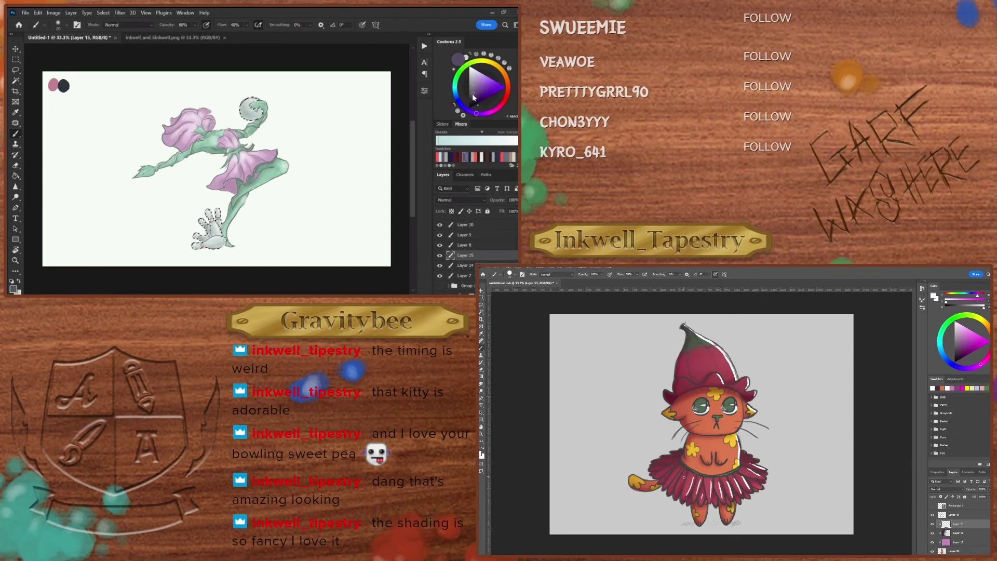
click(467, 92)
key(bracketright)
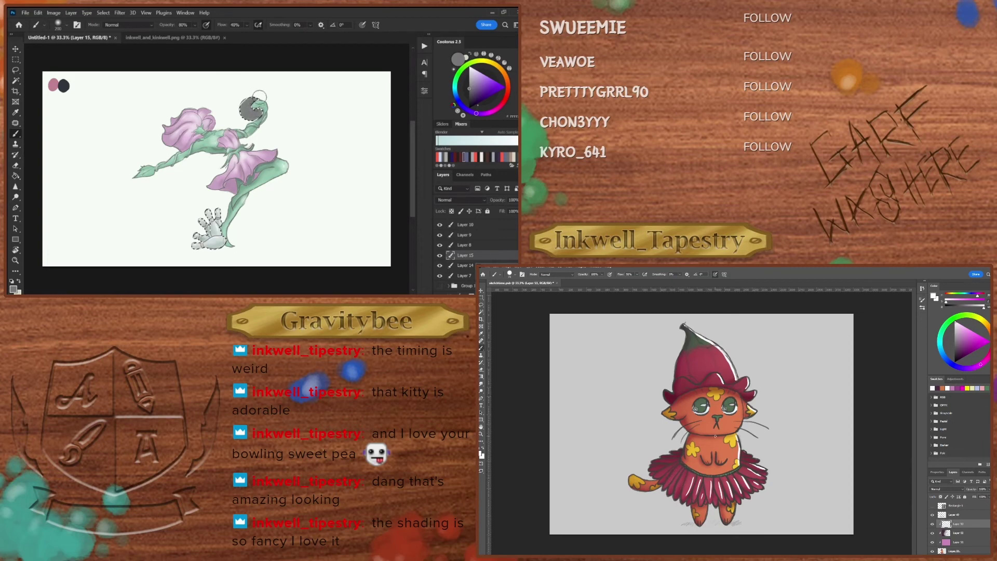
key(bracketright)
key(bracketright)
click(456, 97)
click(484, 82)
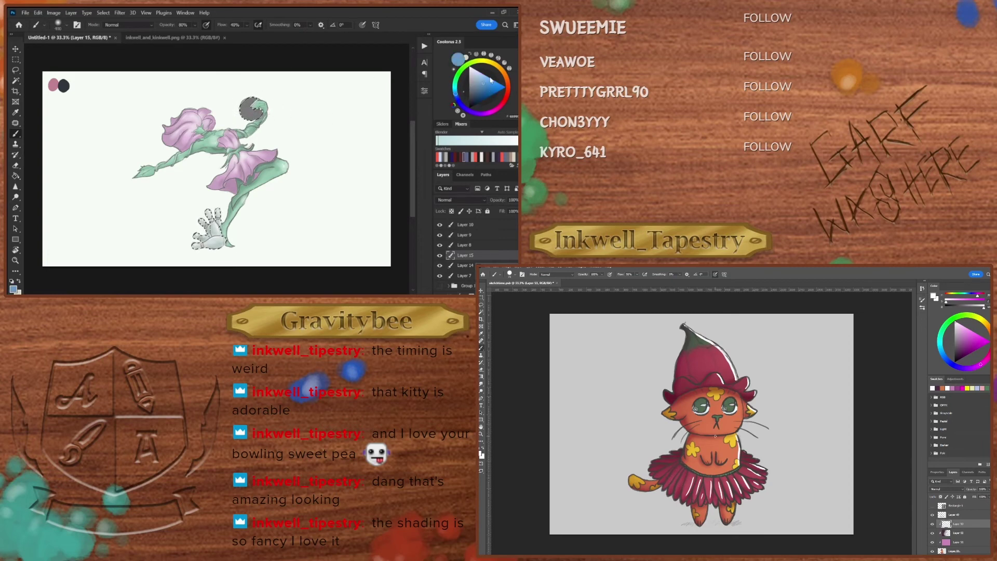
drag(257, 112, 251, 105)
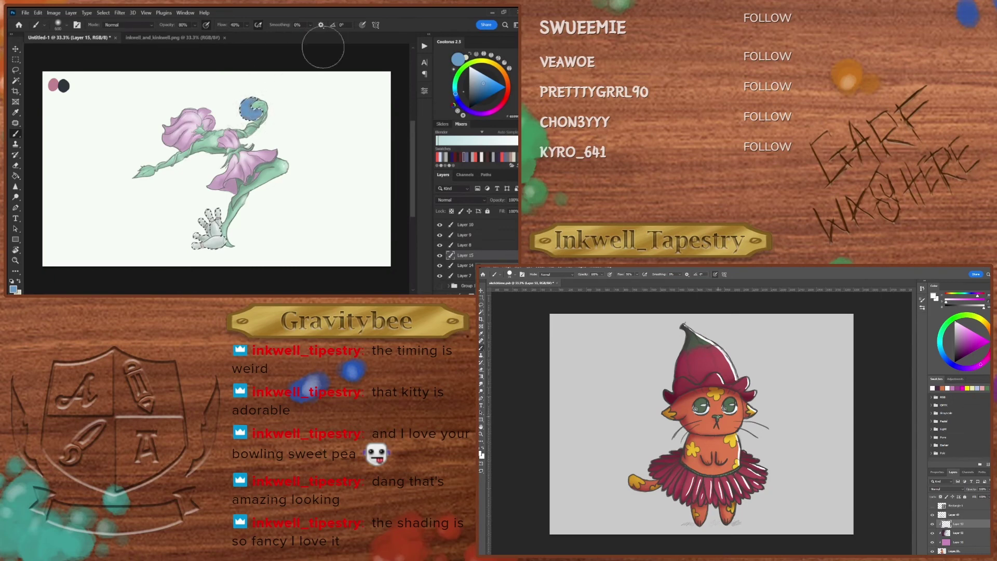
Step: Set the ball's blue layer to the Color blend mode and apply a Gaussian Blur to the cat's white highlights
click(465, 200)
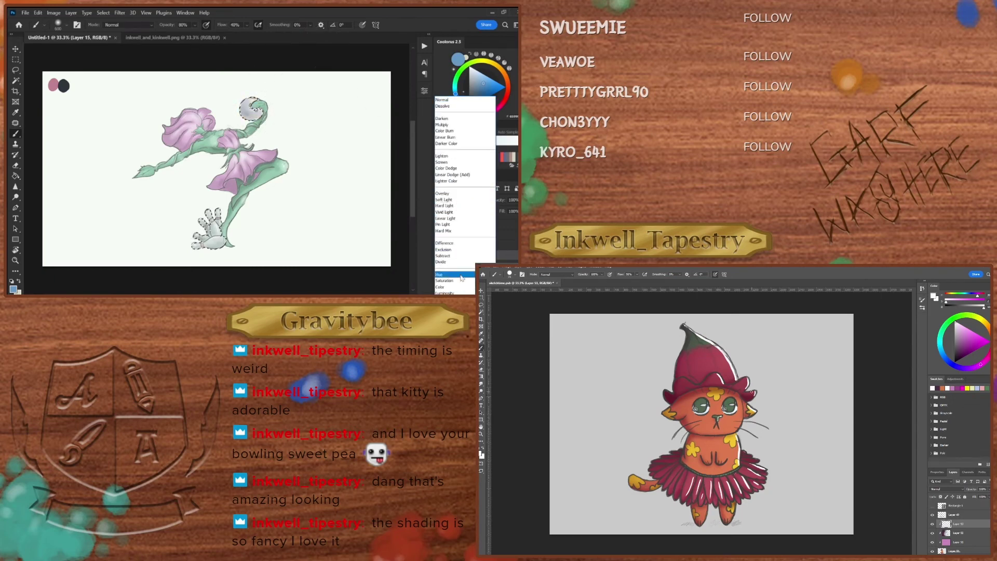
click(560, 267)
click(461, 288)
mouse_move(597, 337)
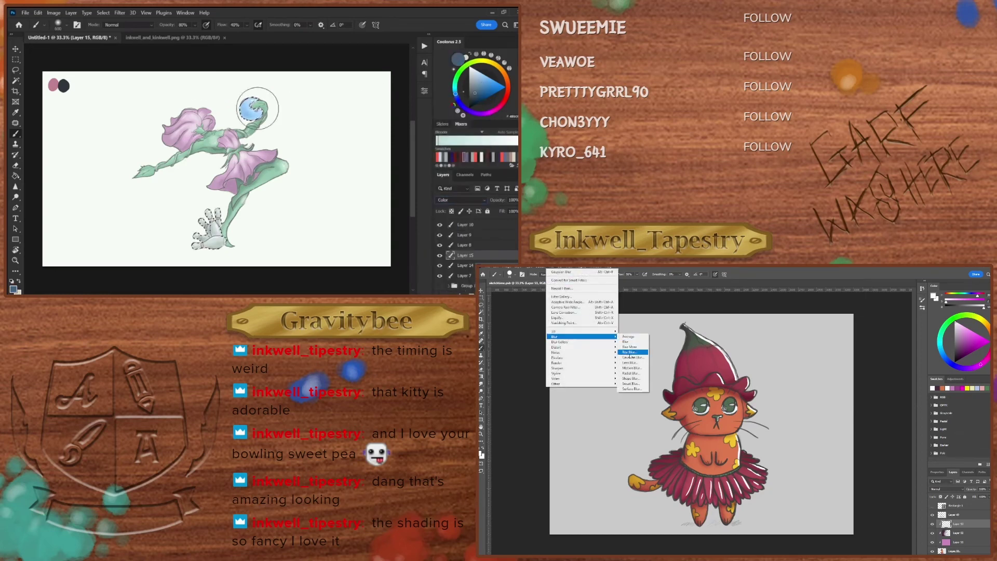
click(632, 358)
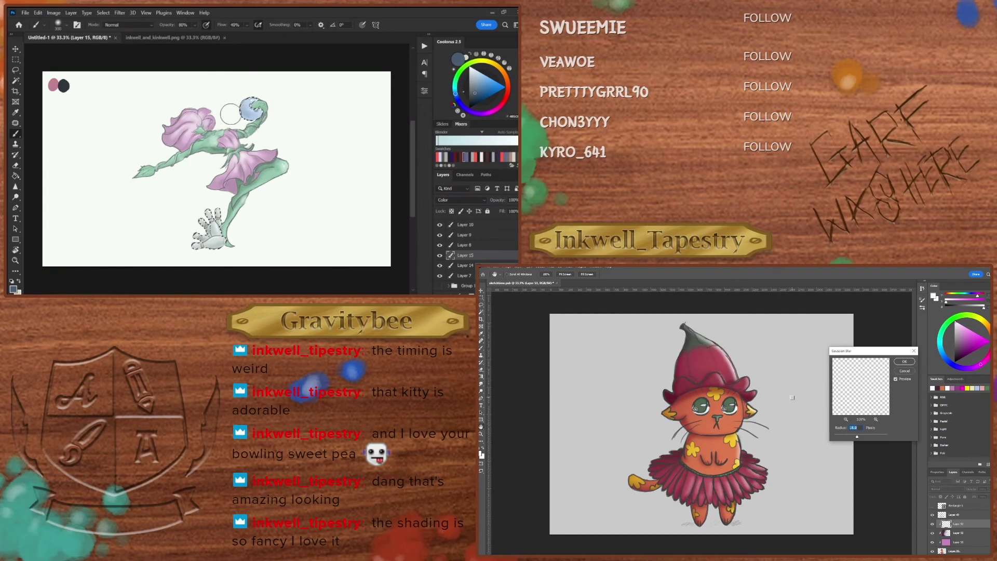
click(479, 97)
click(901, 366)
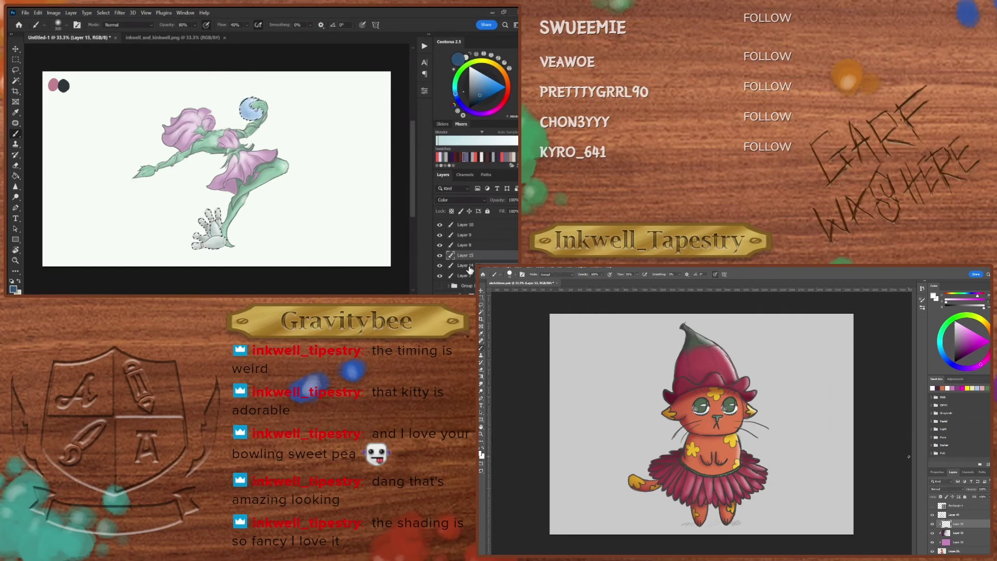
Step: Set both the ball's blue layer and the cat's blurred highlight layer to the Overlay blend mode
click(462, 200)
click(942, 488)
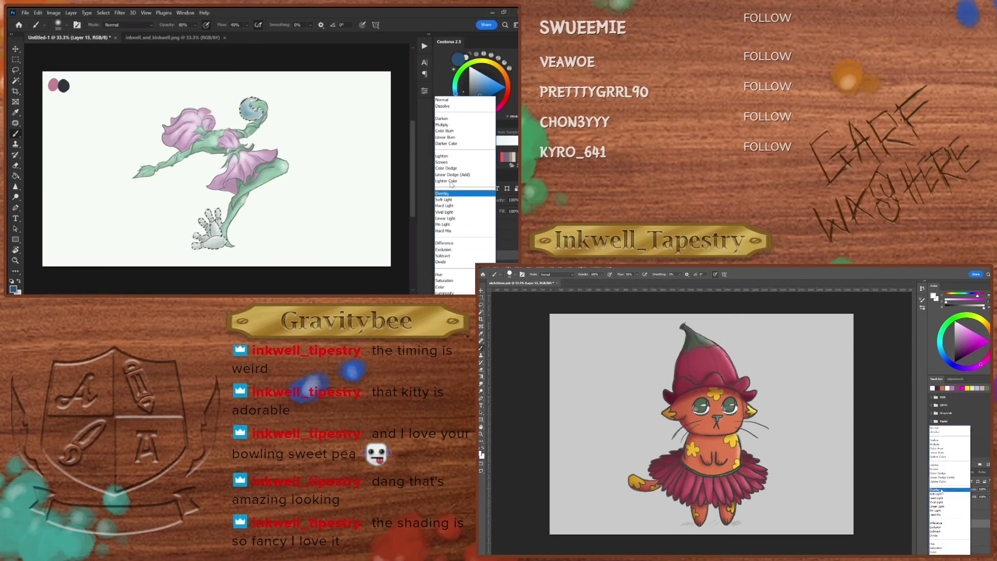
click(450, 195)
click(942, 490)
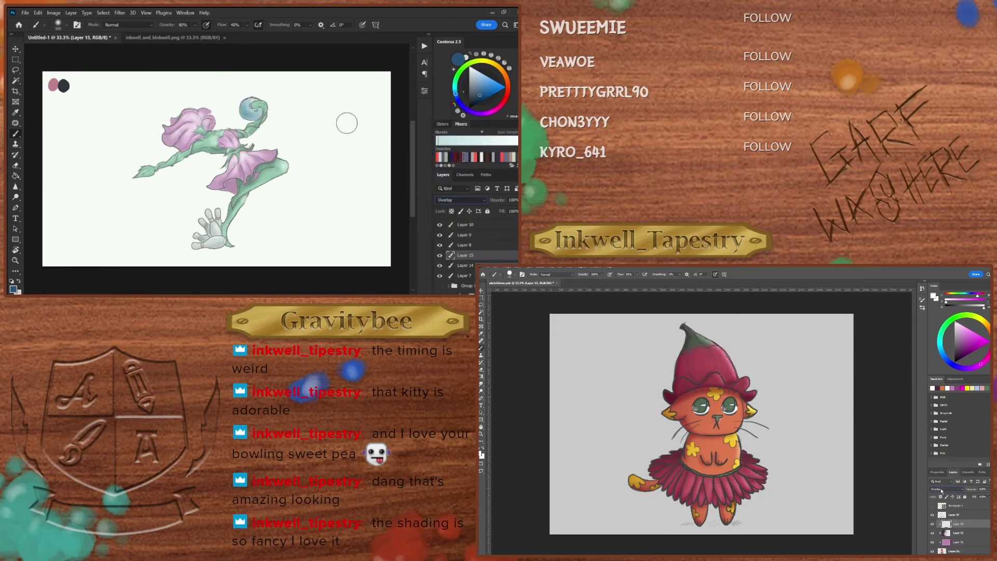
Step: Select the cat's base artwork layer and save the cat document
click(966, 551)
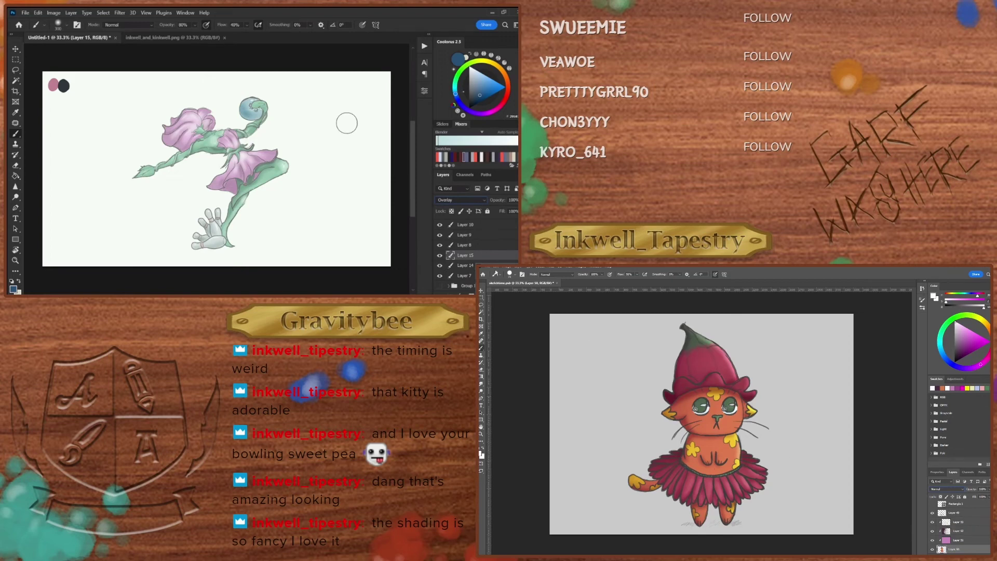
click(491, 267)
click(498, 326)
Step: Add a new layer above all the flower figure's layers and set up the Hard Brush (100%) with a pale yellow
right_click(329, 120)
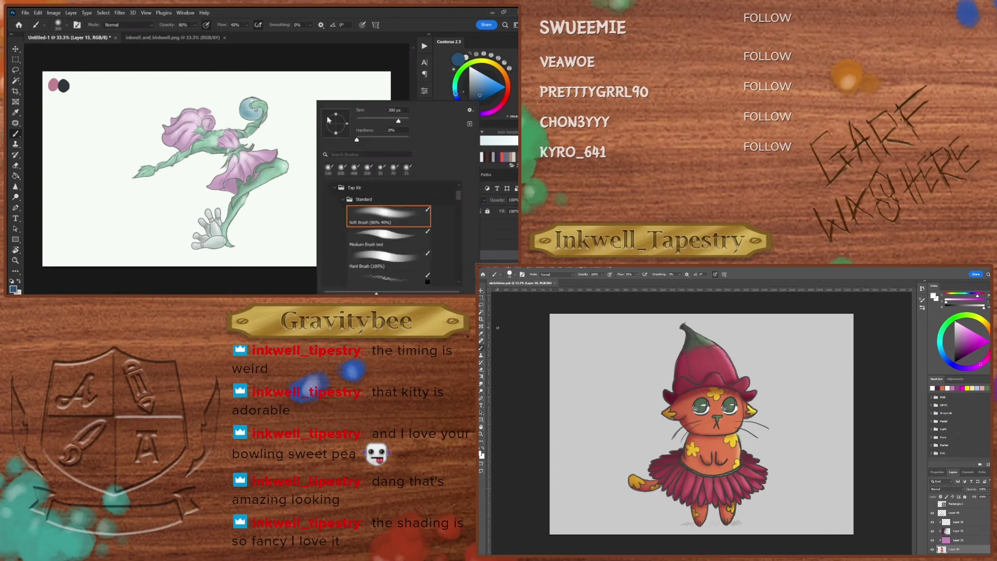
click(387, 257)
click(401, 50)
key(ctrl+shift+alt+n)
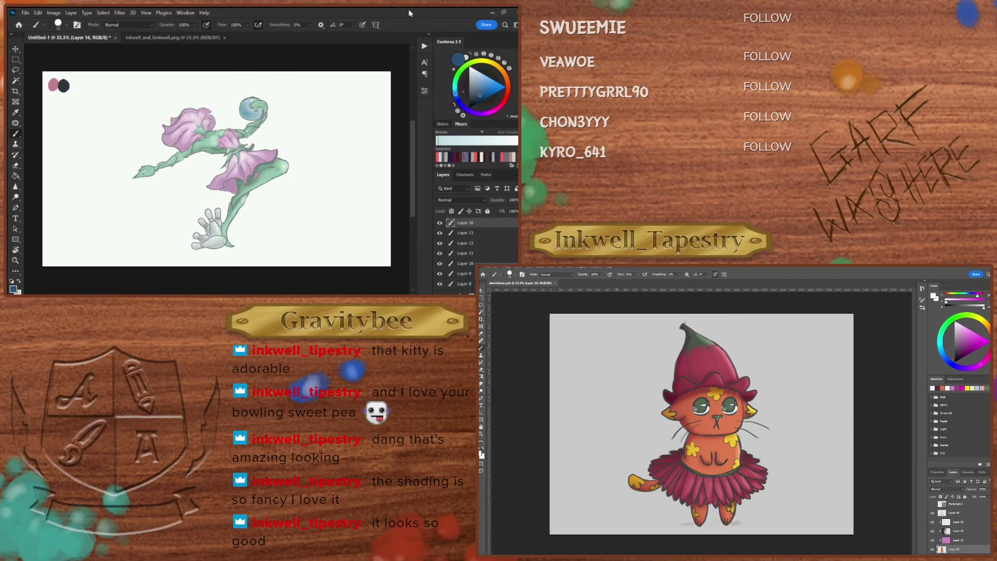
click(485, 61)
click(482, 77)
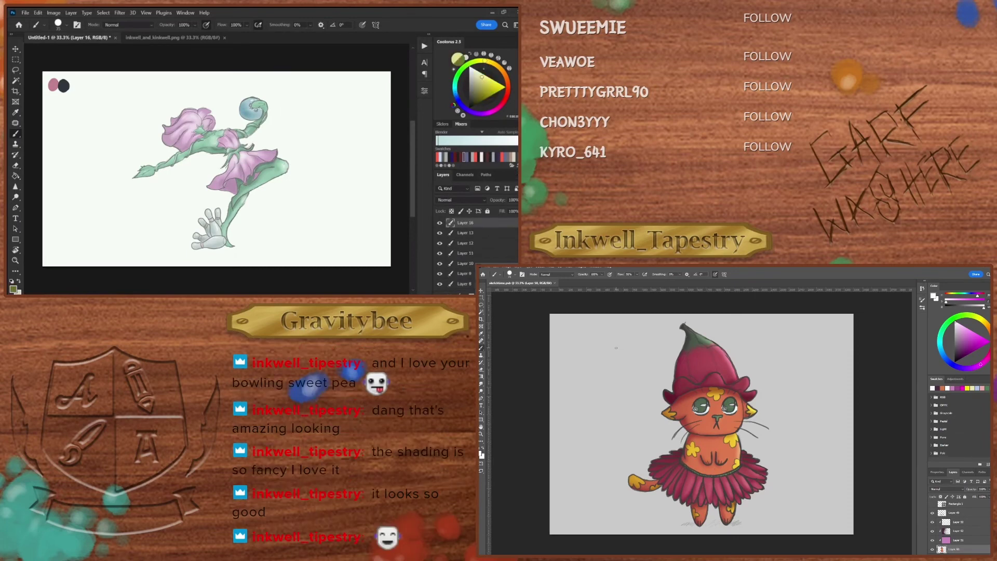
click(480, 79)
Step: Enable a Stroke layer style on the new layer and try it with a test mark above the figure
double_click(485, 223)
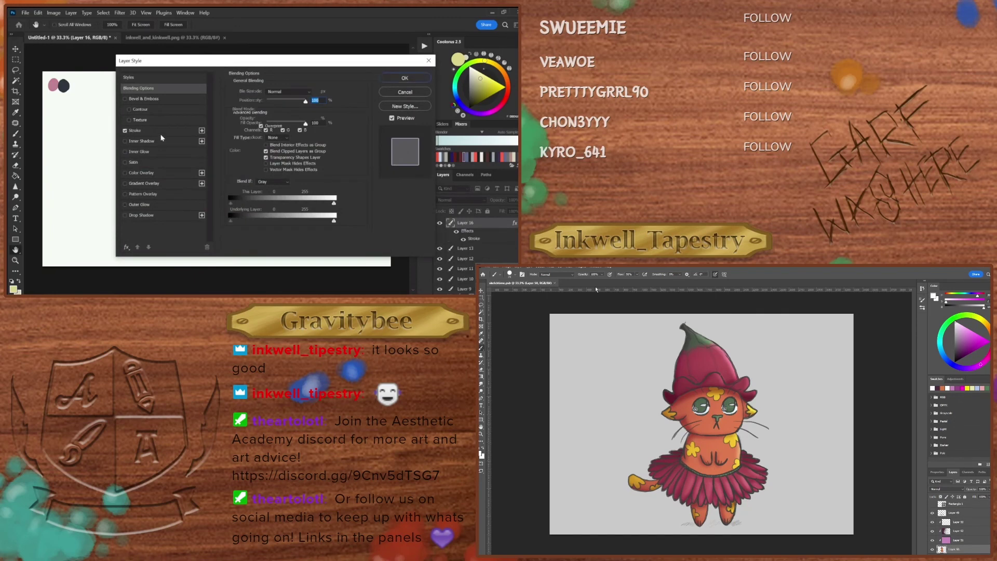
click(130, 131)
click(249, 151)
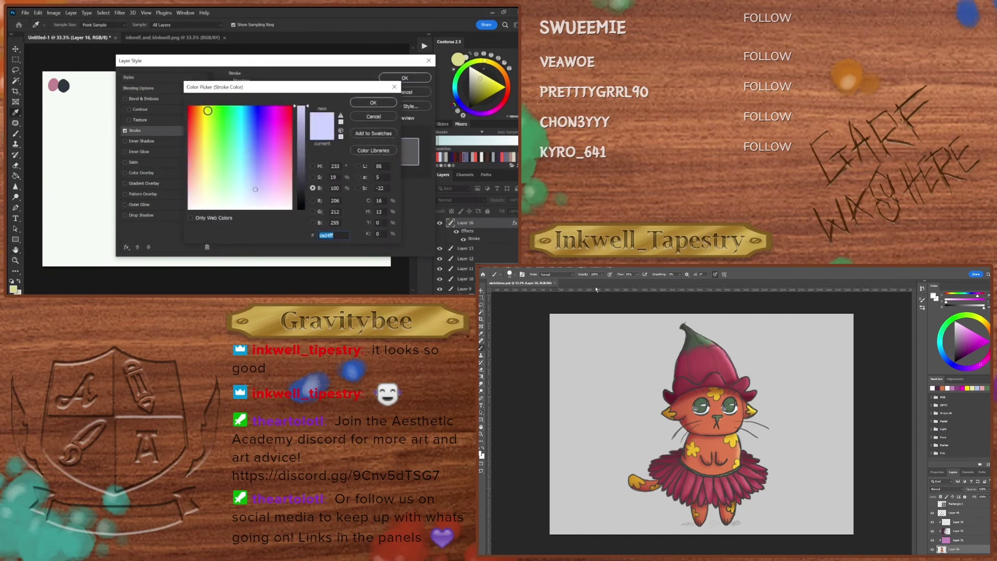
click(373, 103)
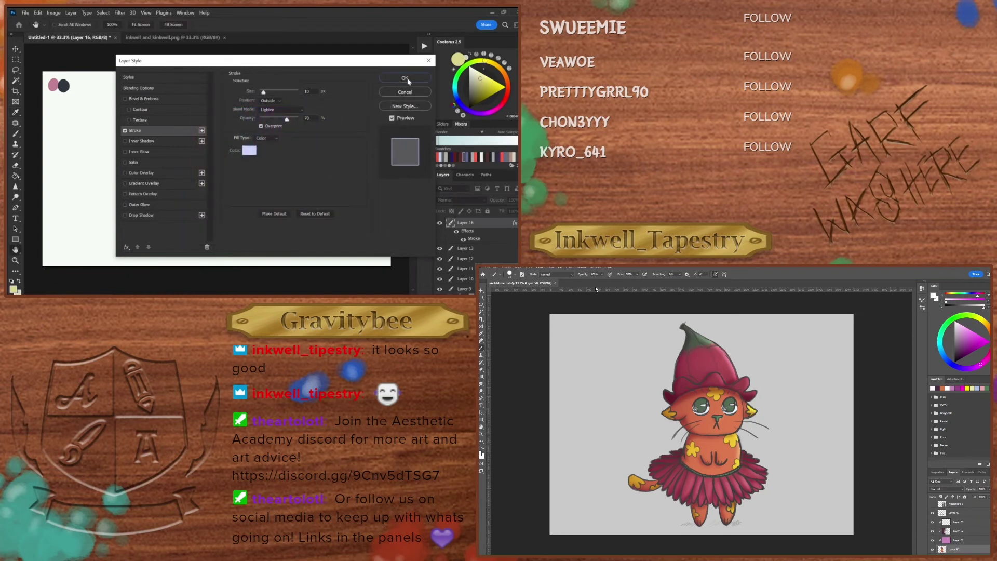
click(404, 78)
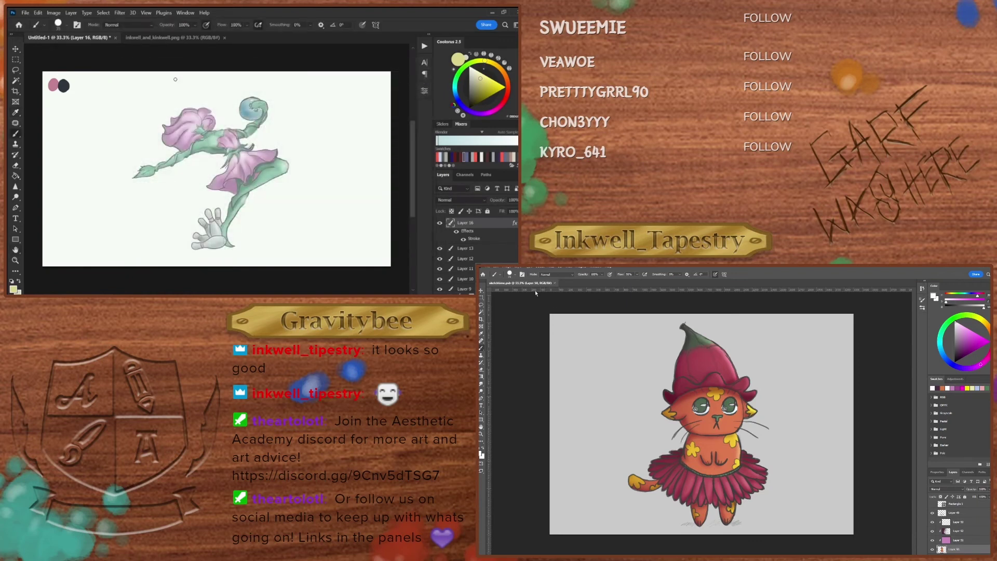
drag(177, 80, 169, 97)
key(ctrl+z)
Step: Set the lettering layer's Stroke effect to Normal blend mode and the coral red colour ff7c67
double_click(485, 225)
click(153, 133)
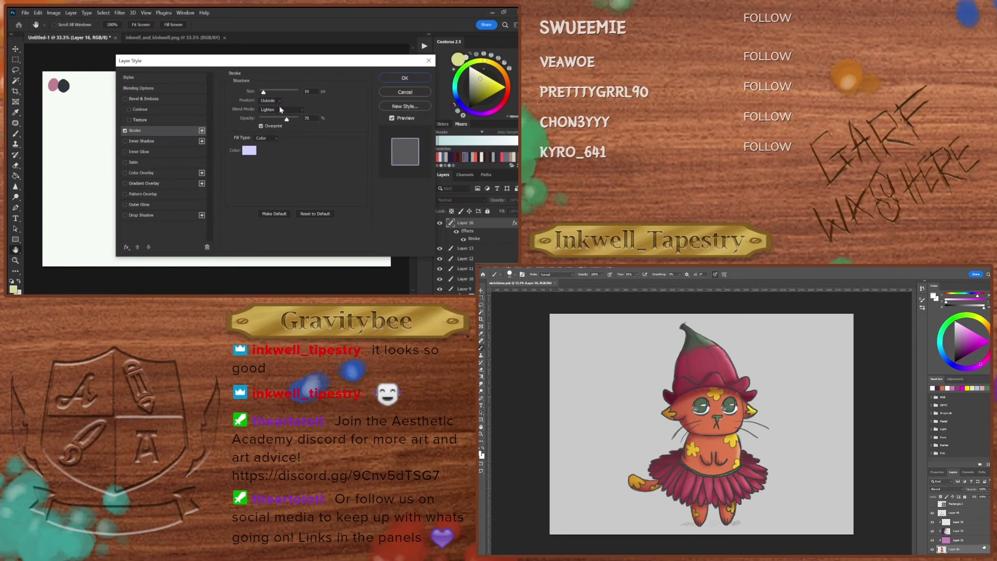
click(278, 109)
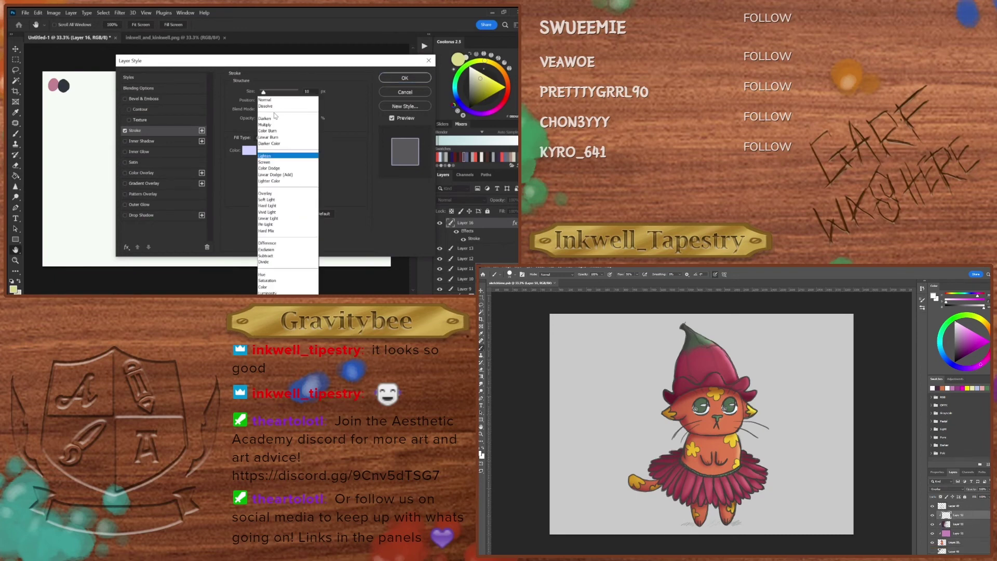
click(276, 100)
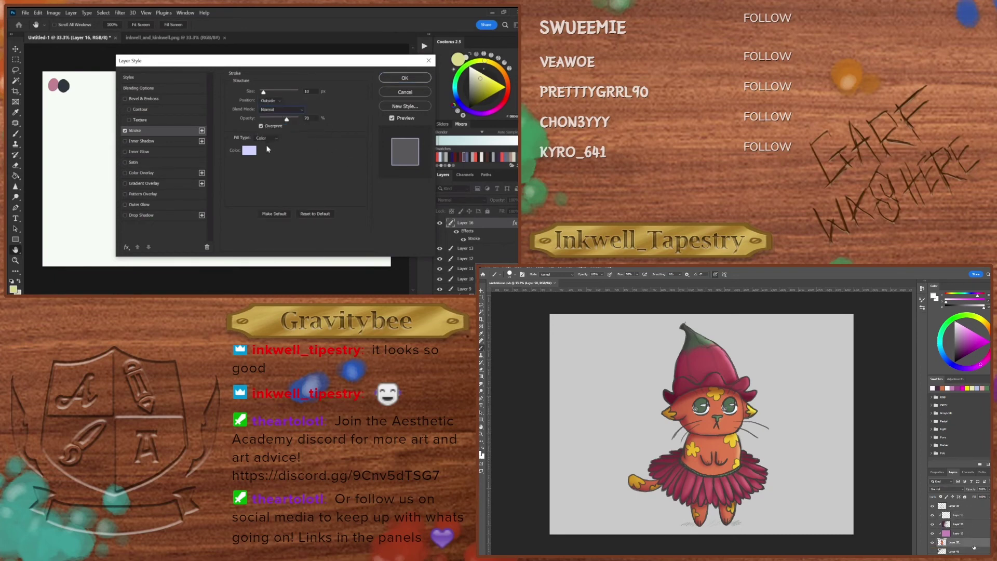
click(250, 151)
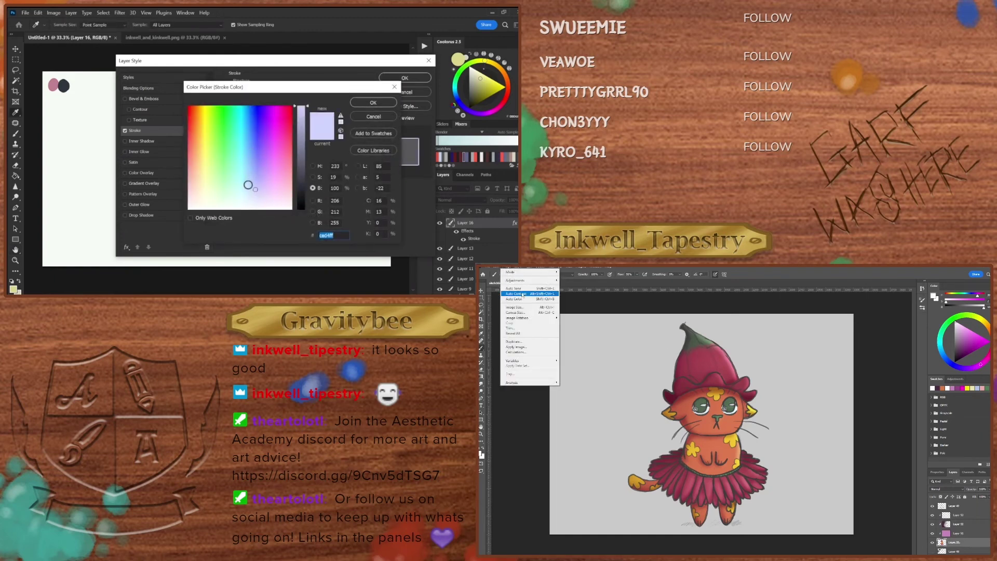
click(190, 148)
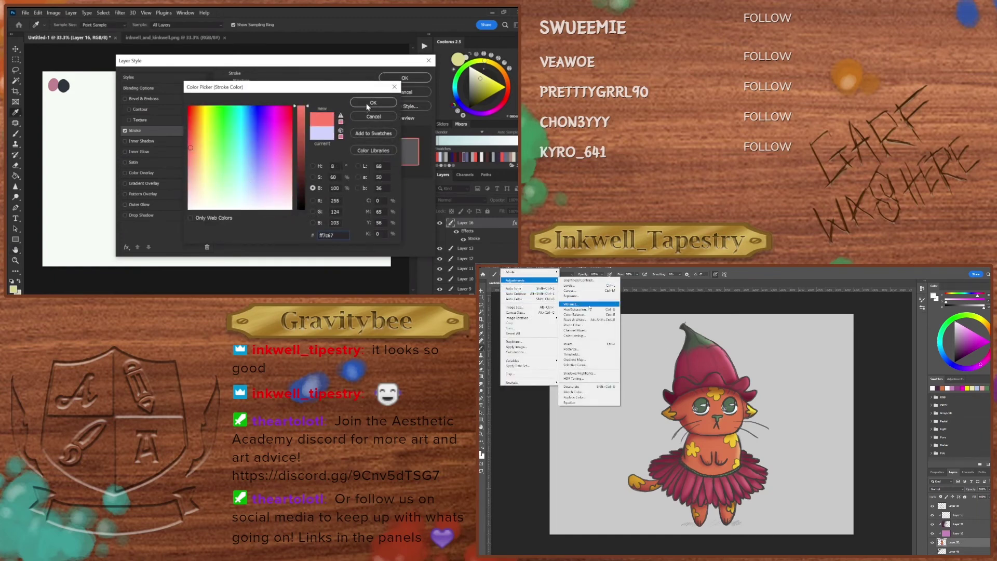
click(369, 102)
click(405, 78)
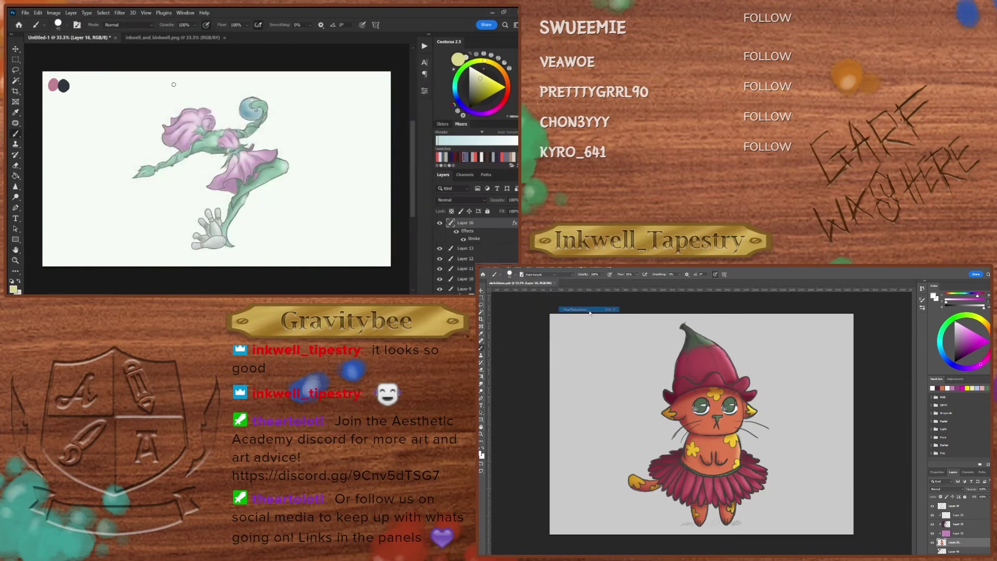
Step: Hand-letter the word STRIKE in pale yellow above the flower figure, undoing and redrawing faulty strokes
mouse_move(179, 79)
mouse_down()
mouse_move(169, 98)
mouse_move(193, 79)
mouse_move(188, 94)
mouse_move(200, 86)
mouse_up()
key(ctrl+z)
click(201, 79)
key(ctrl+z)
key(ctrl+z)
click(198, 78)
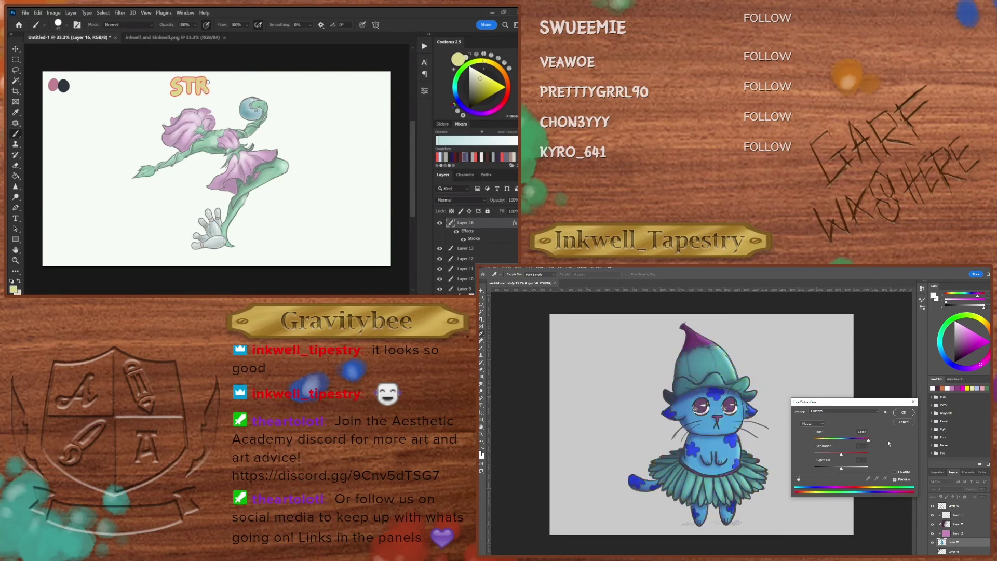
mouse_move(206, 79)
mouse_down()
mouse_move(218, 77)
mouse_move(212, 94)
mouse_move(227, 77)
mouse_move(234, 89)
mouse_up()
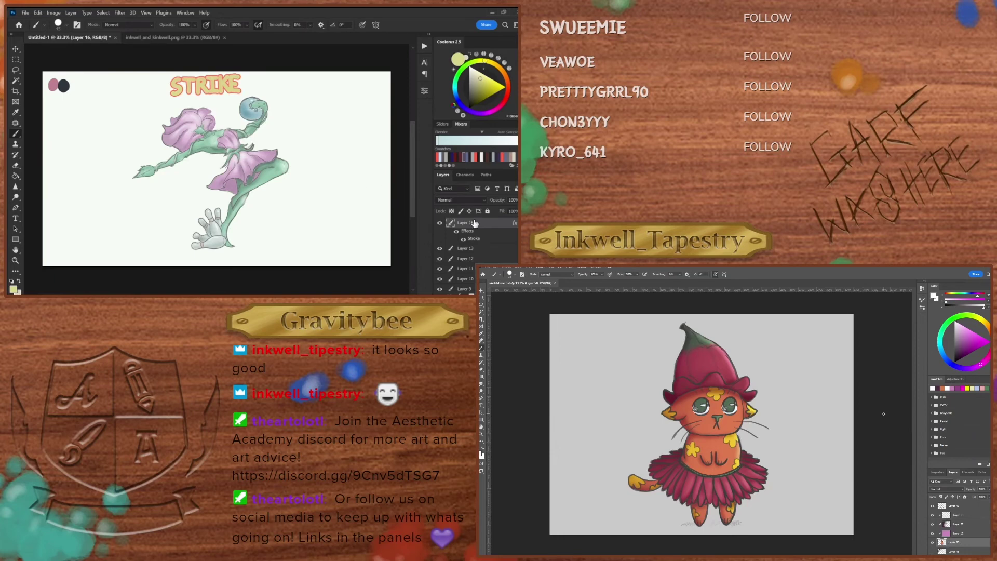
Step: Select all layers from the STRIKE lettering down to Layer 7, then scale the artwork down slightly and recentre it
scroll(474, 222, down, 4)
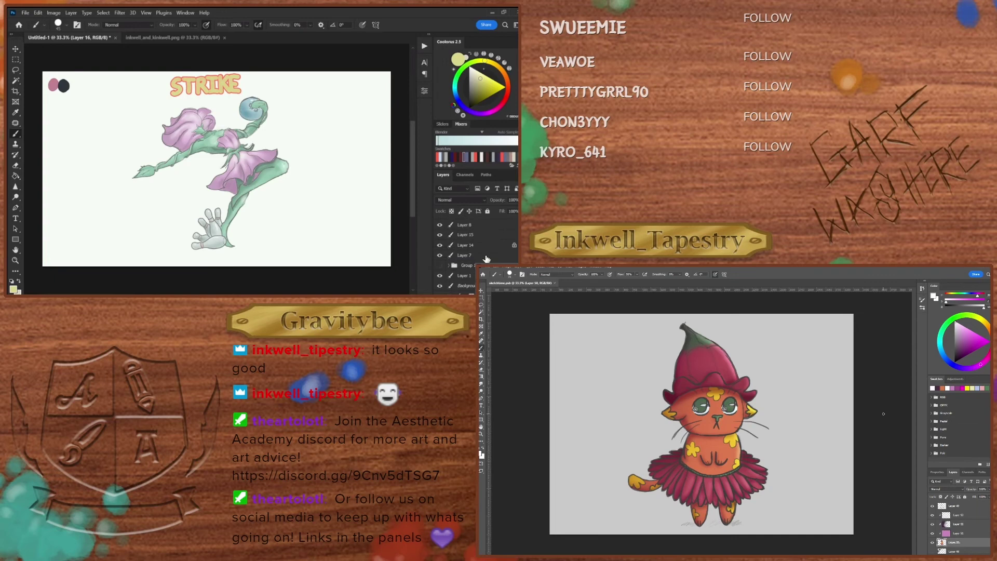
shift+click(486, 258)
key(ctrl+t)
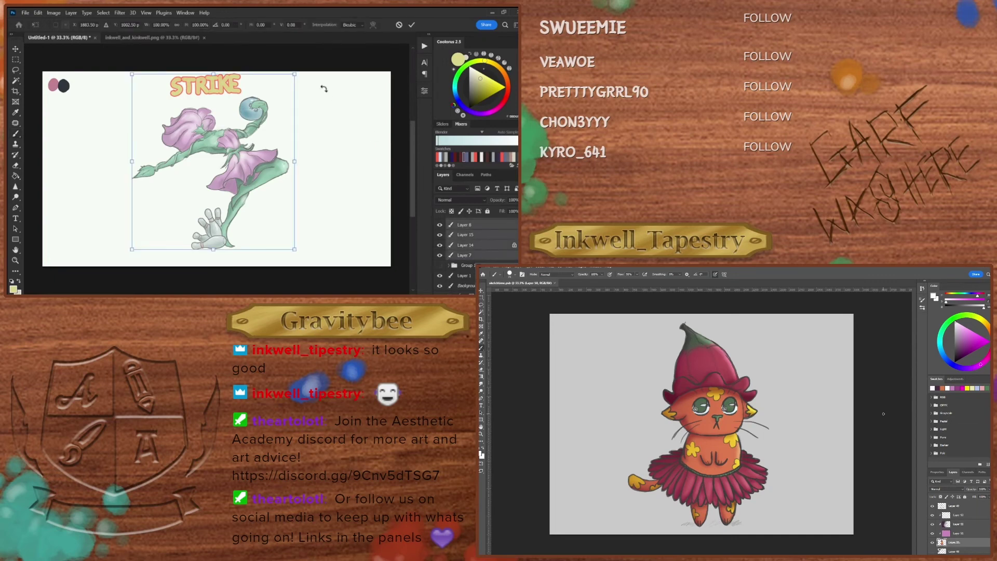
drag(295, 75, 275, 95)
drag(243, 138, 249, 144)
key(Return)
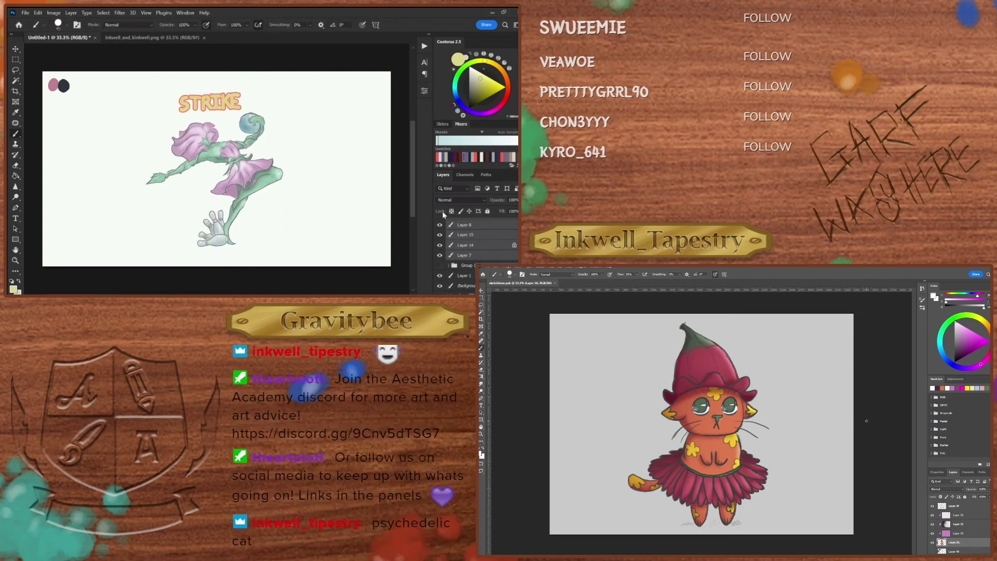
scroll(486, 229, up, 3)
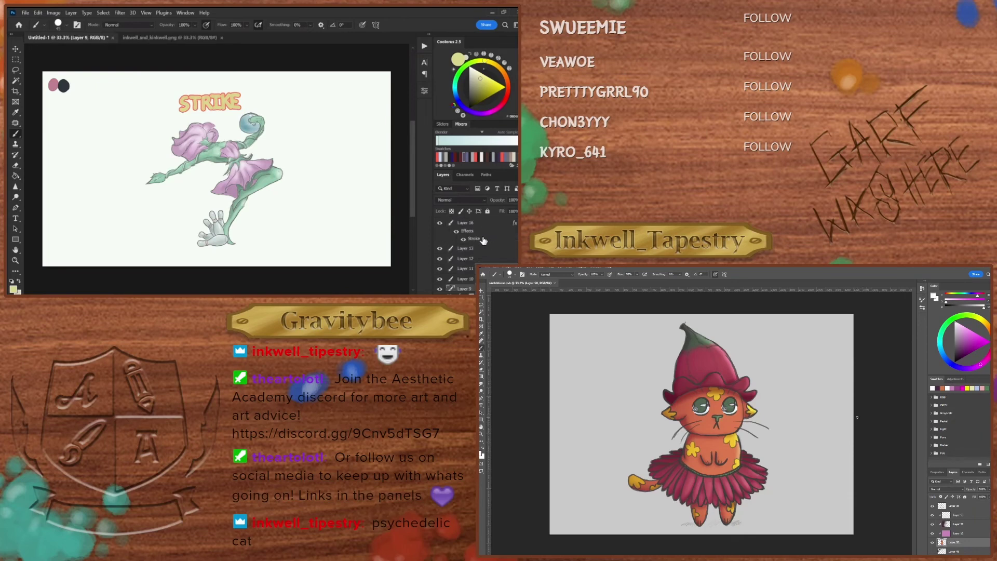
Step: Add a new layer beneath the STRIKE lettering and copy the lettering's Stroke layer style onto it
click(478, 249)
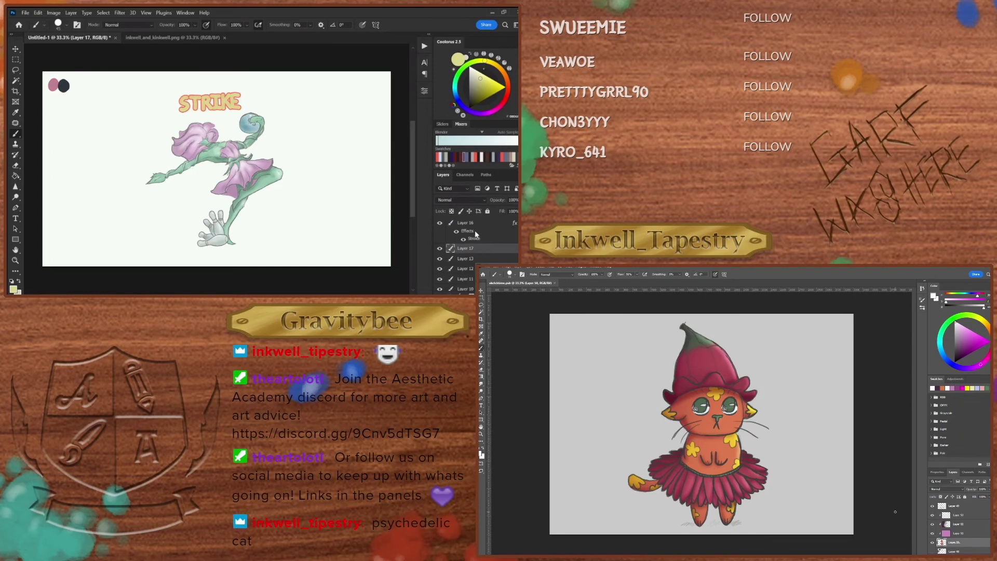
right_click(475, 232)
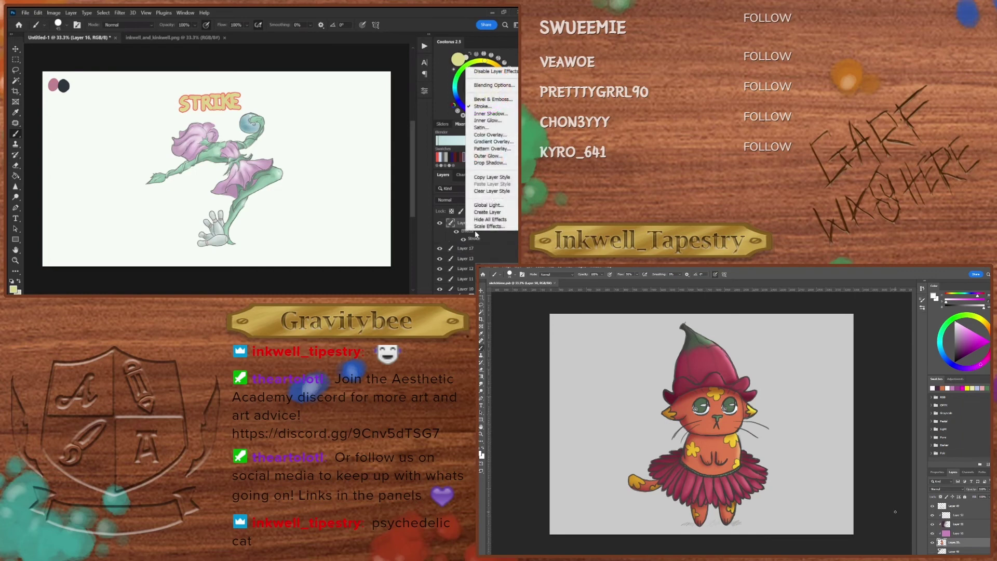
click(502, 178)
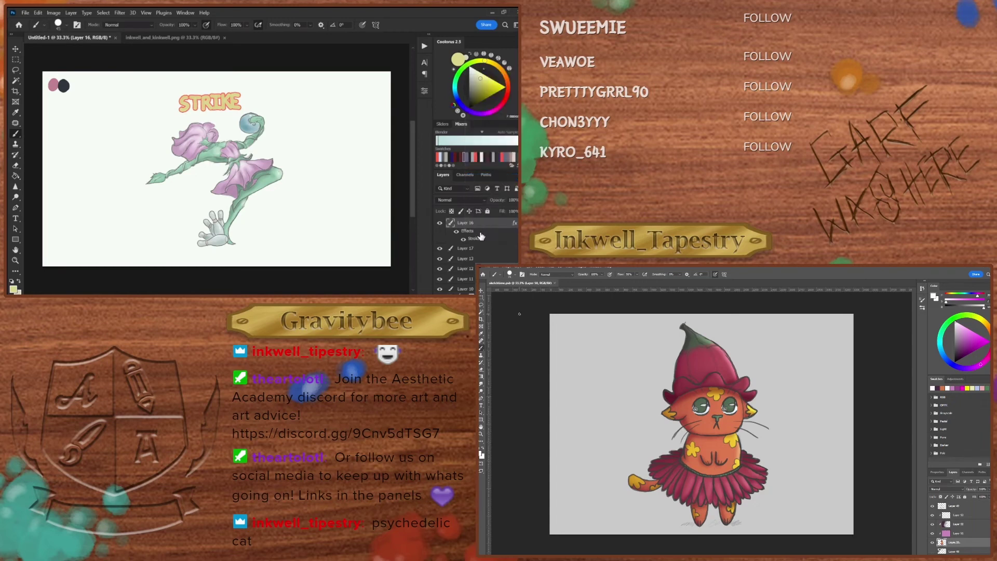
right_click(473, 248)
click(446, 236)
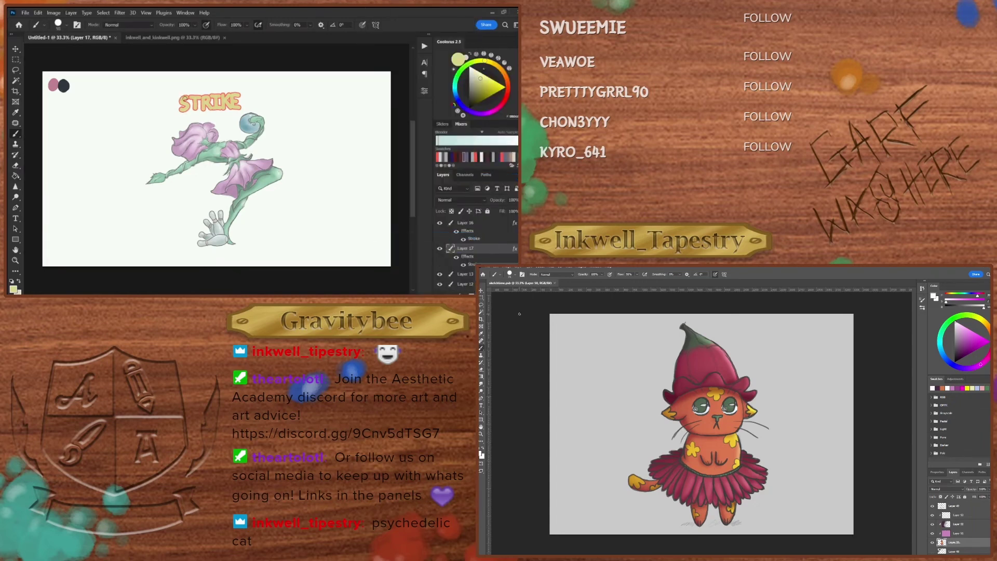
Step: Paint a pale yellow backing around the STRIKE lettering, and create a new 4 x 4 inch, 300 ppi document alongside the cat file
mouse_move(181, 95)
mouse_down()
mouse_move(173, 89)
mouse_move(181, 110)
mouse_move(179, 96)
mouse_move(240, 97)
mouse_up()
click(486, 268)
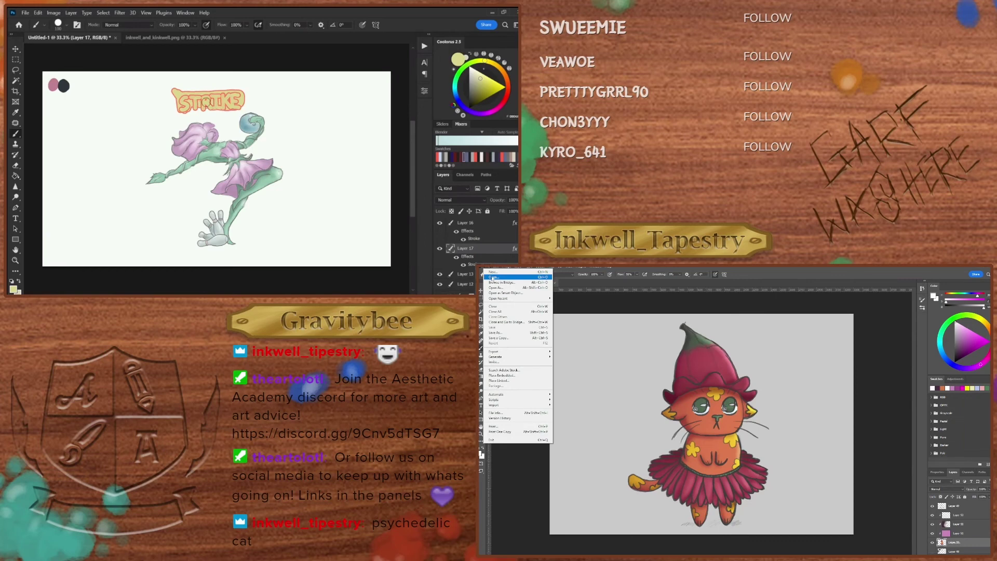
click(493, 278)
key(e)
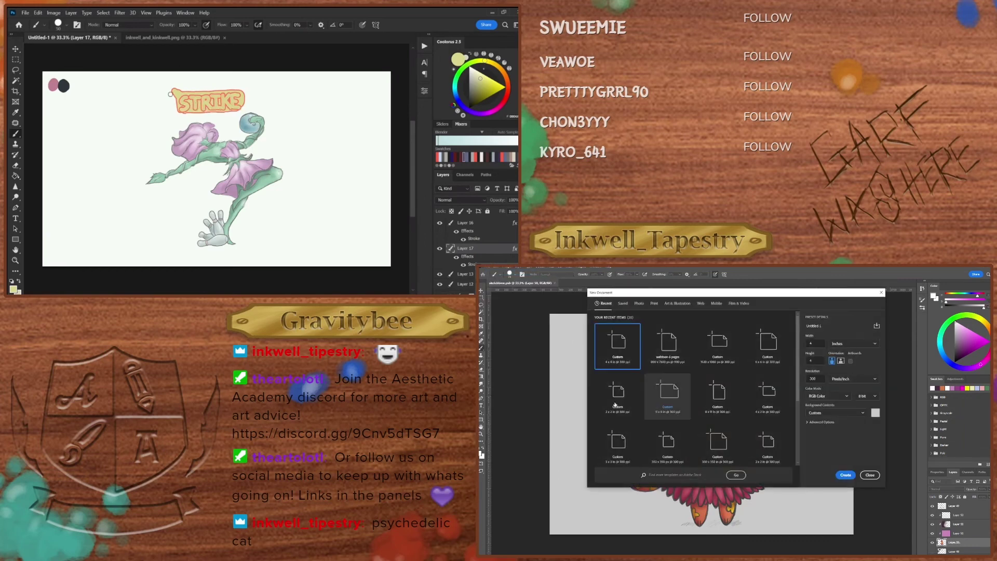
click(668, 346)
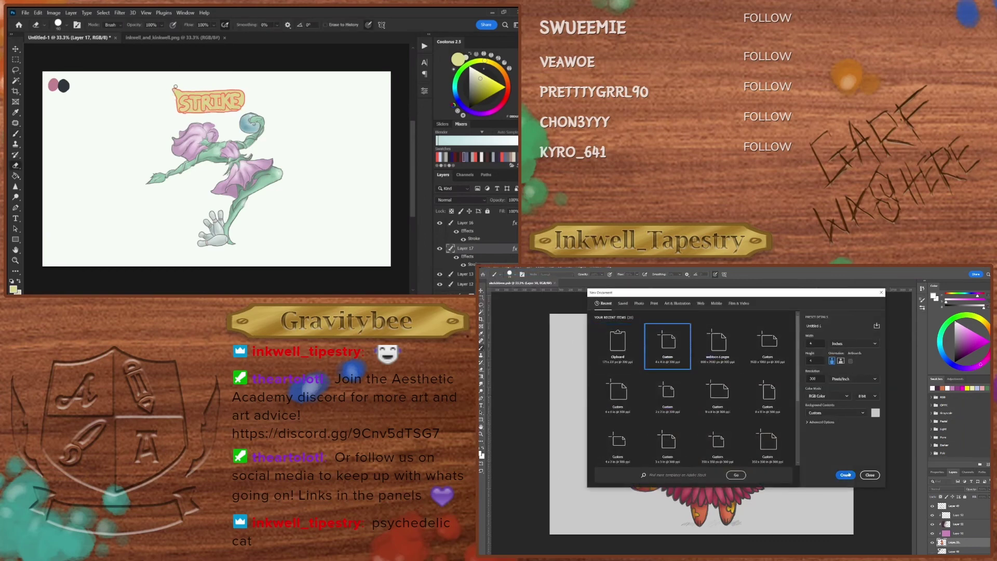
click(845, 475)
Step: Shape a spiky burst at the left end of the STRIKE backing, and merge the cat illustration's layers
key(b)
mouse_move(183, 96)
mouse_down()
mouse_move(170, 102)
mouse_move(175, 107)
mouse_up()
click(523, 283)
key(e)
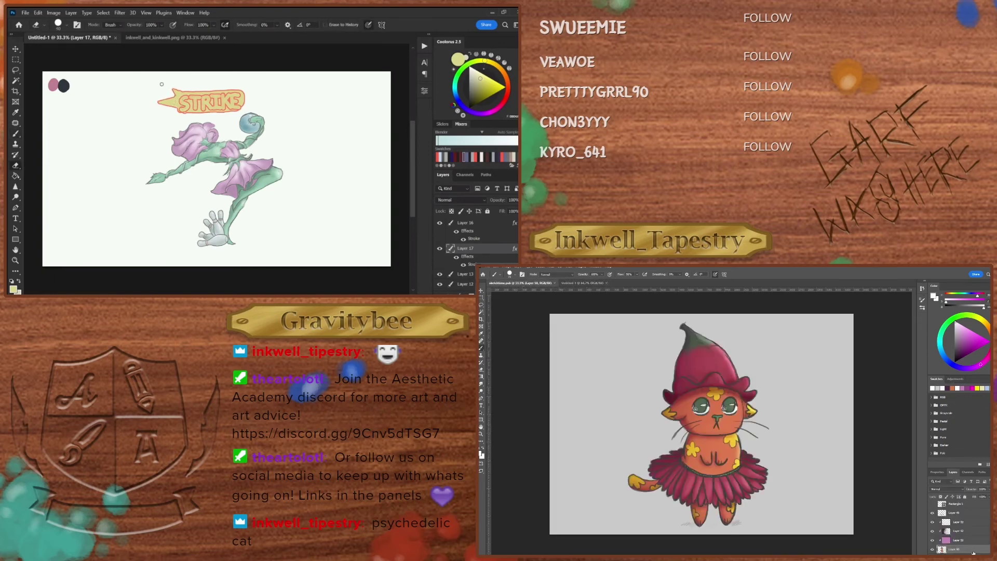
key(b)
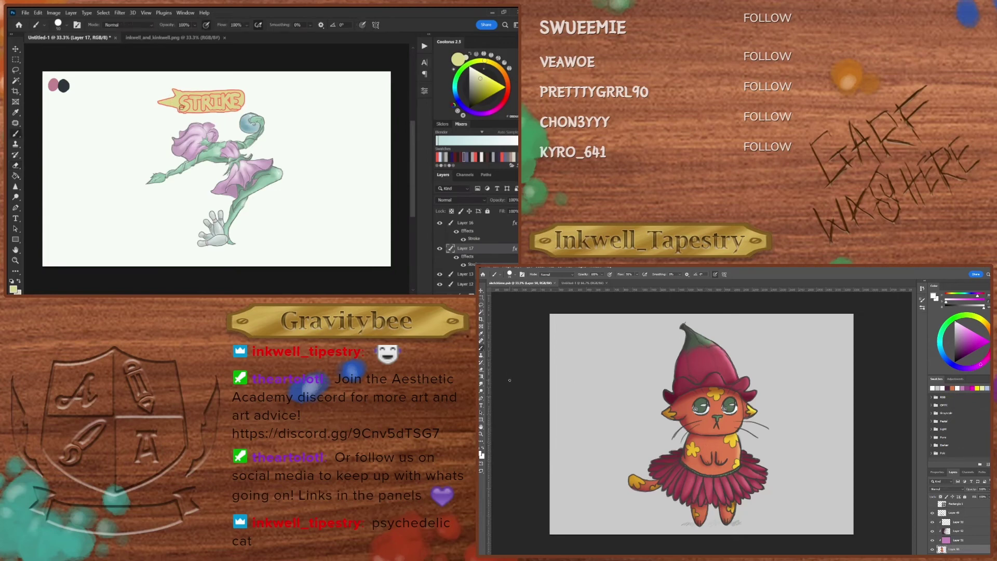
right_click(981, 518)
key(e)
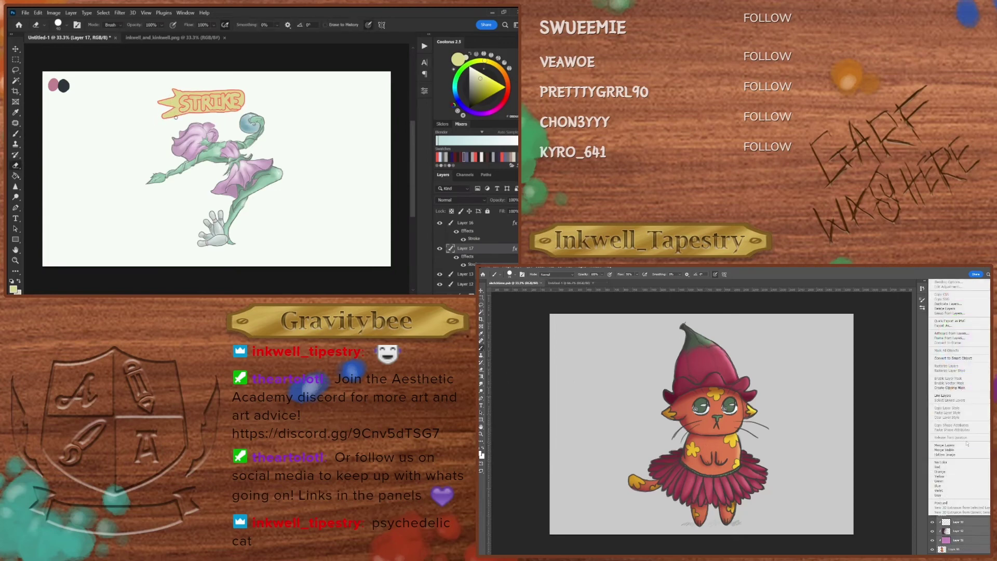
key(Return)
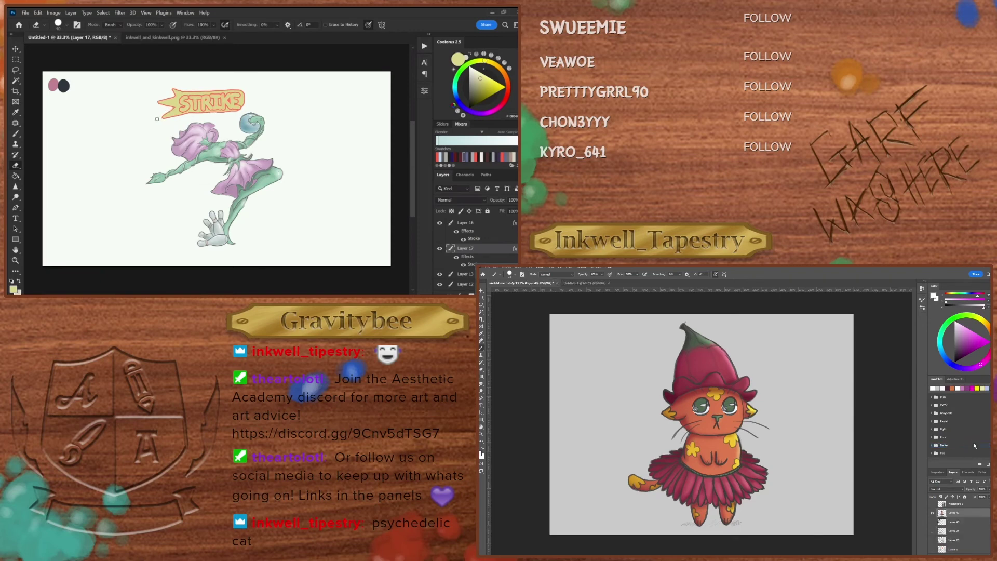
key(b)
Step: Paste the merged cat into the new square document, then scale it down and centre it on the canvas
key(ctrl+Tab)
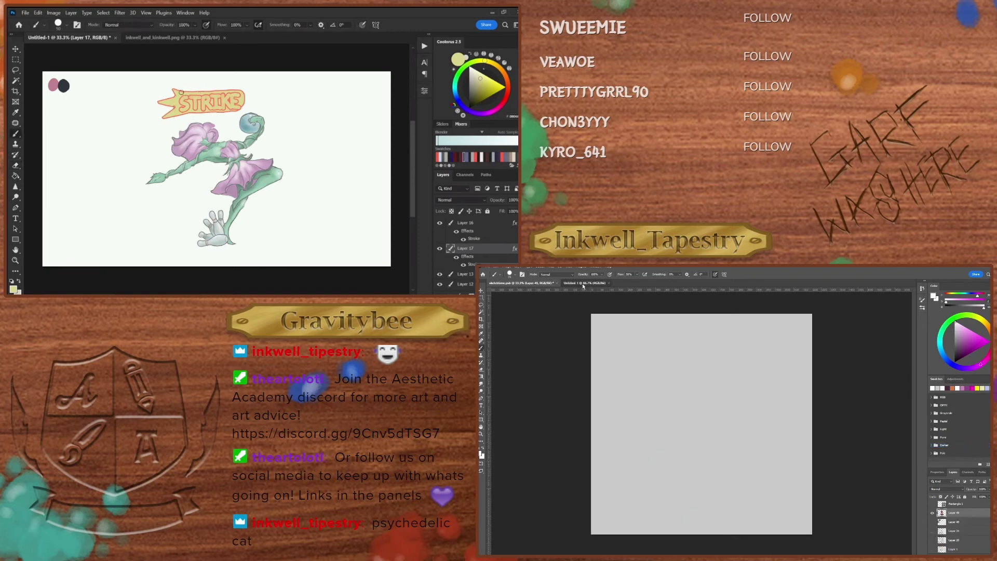
key(ctrl+v)
key(ctrl+t)
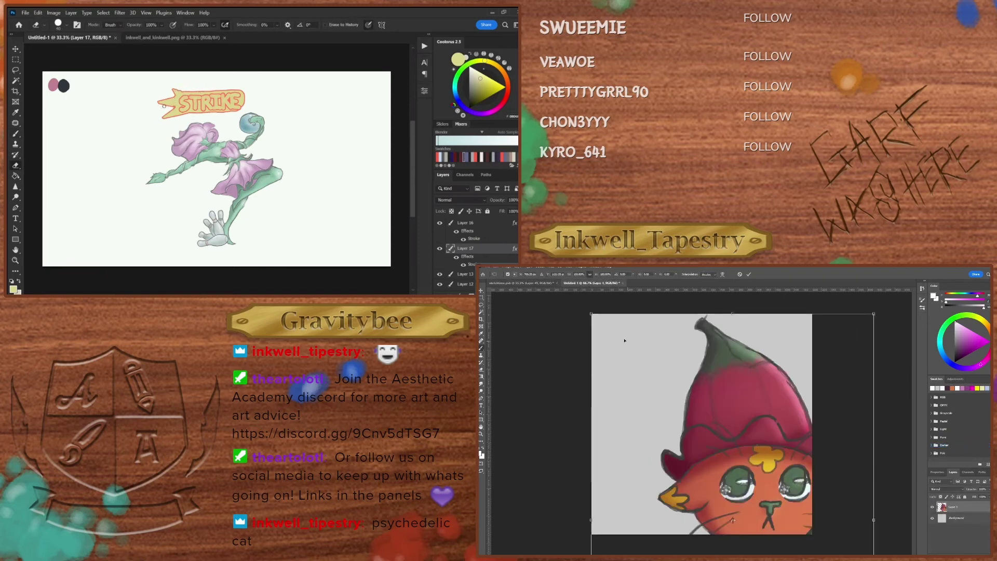
drag(597, 322, 609, 294)
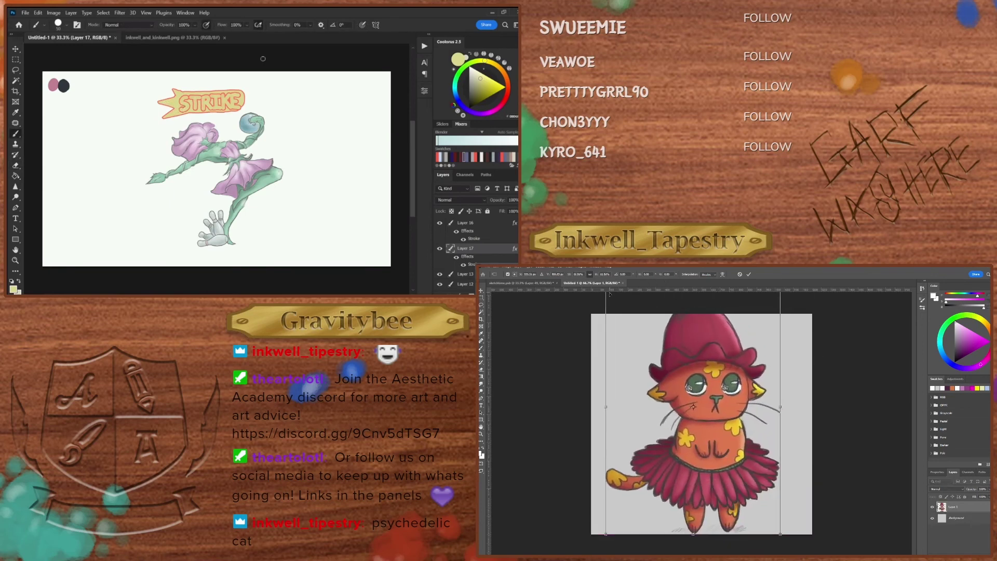
drag(606, 534, 674, 472)
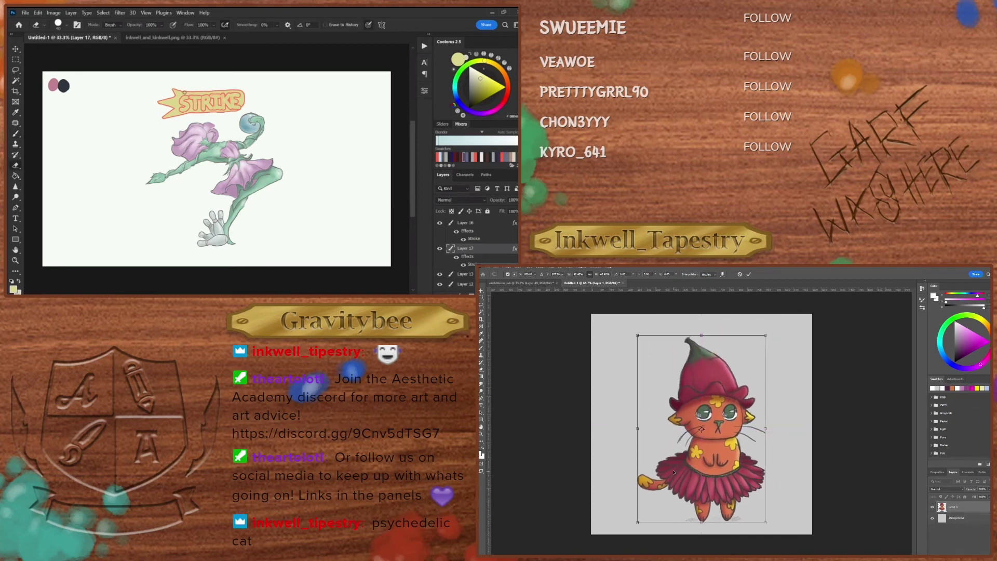
drag(637, 334, 632, 329)
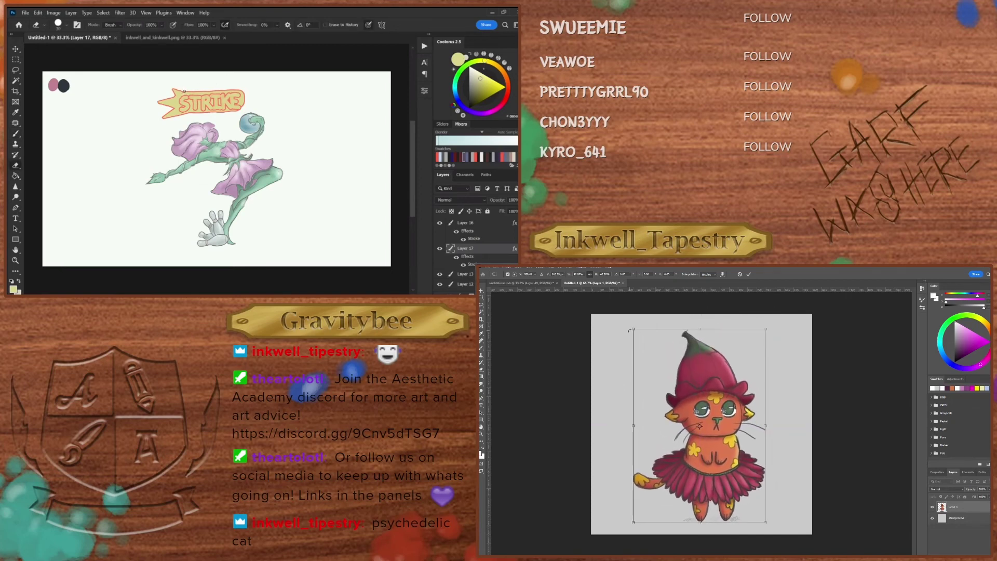
drag(678, 365, 674, 368)
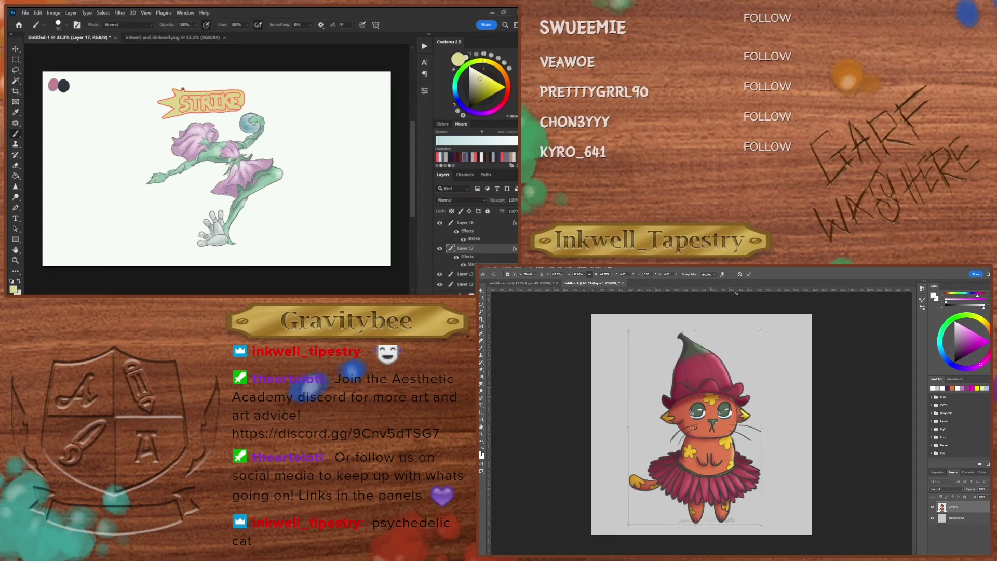
click(751, 275)
Step: Add a new layer between the cat and the background, and choose the Ellipse tool
click(481, 370)
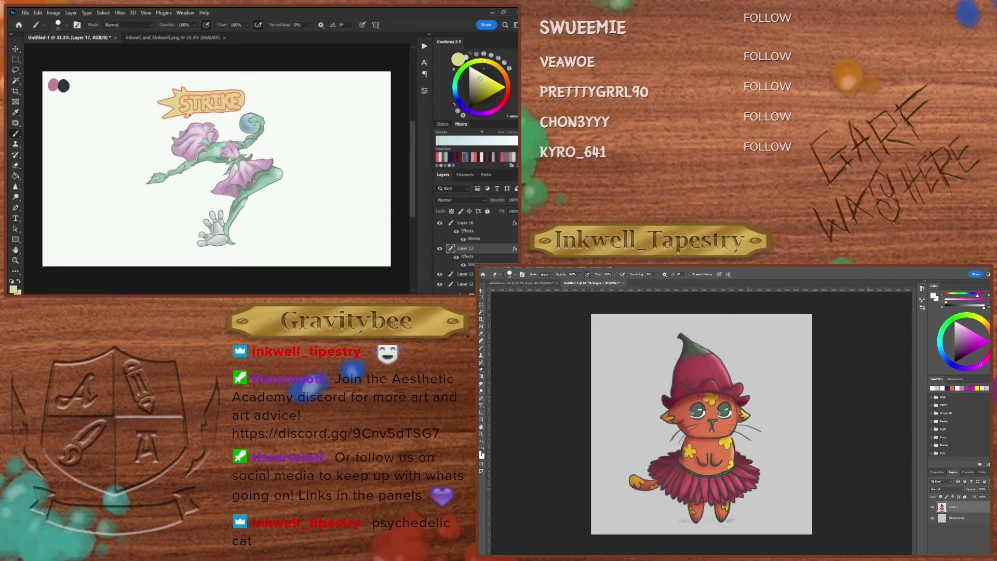
click(965, 518)
key(ctrl+shift+alt+n)
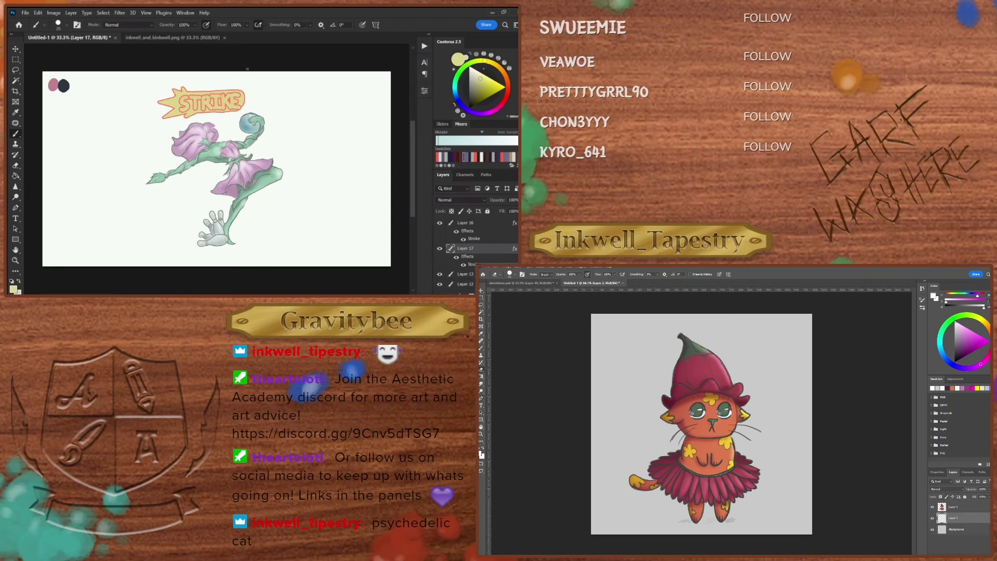
key(e)
click(482, 420)
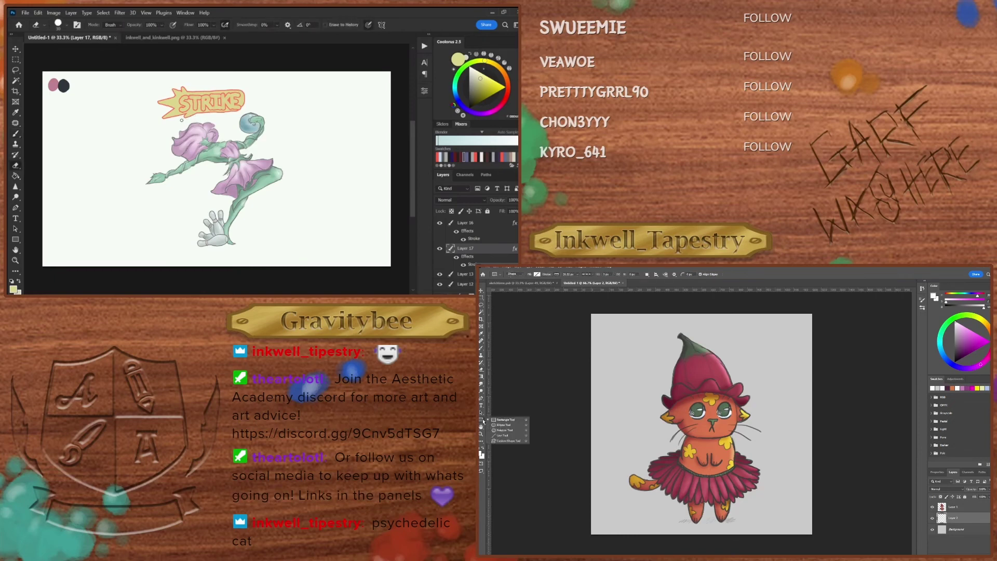
click(508, 426)
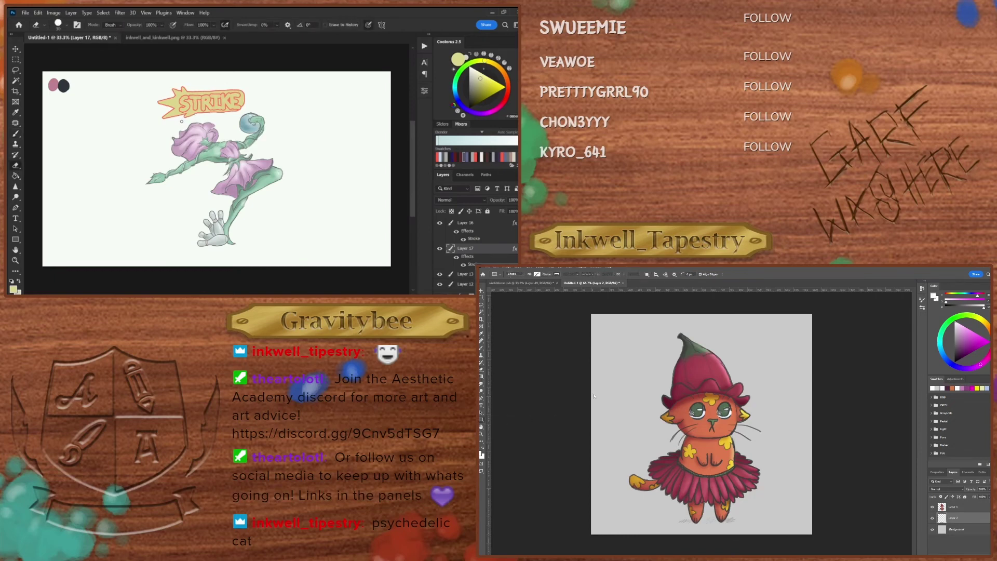
Step: Lock the transparent pixels of the STRIKE lettering layer and repaint the letters white
click(488, 226)
click(452, 211)
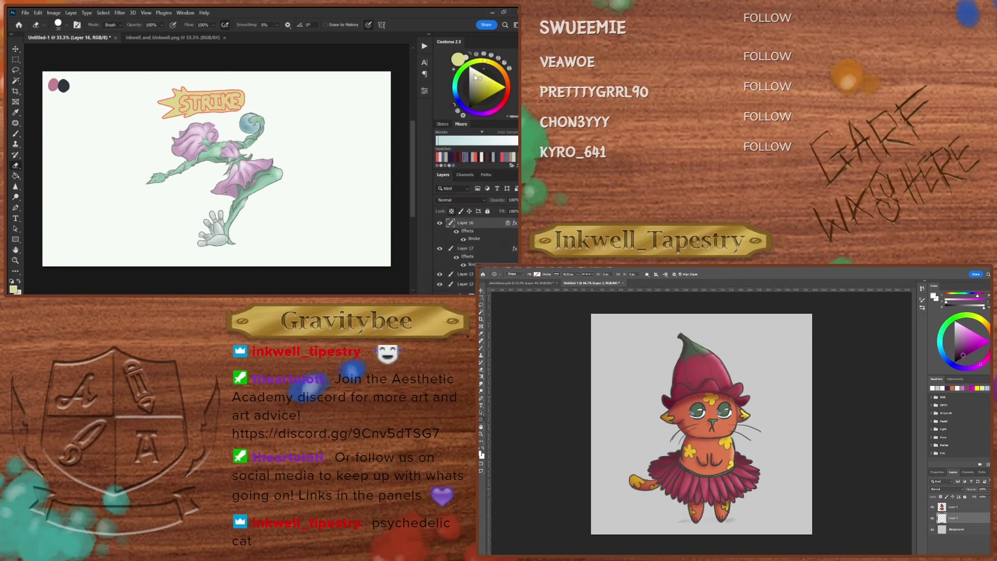
drag(474, 77, 472, 68)
key(b)
drag(167, 102, 316, 104)
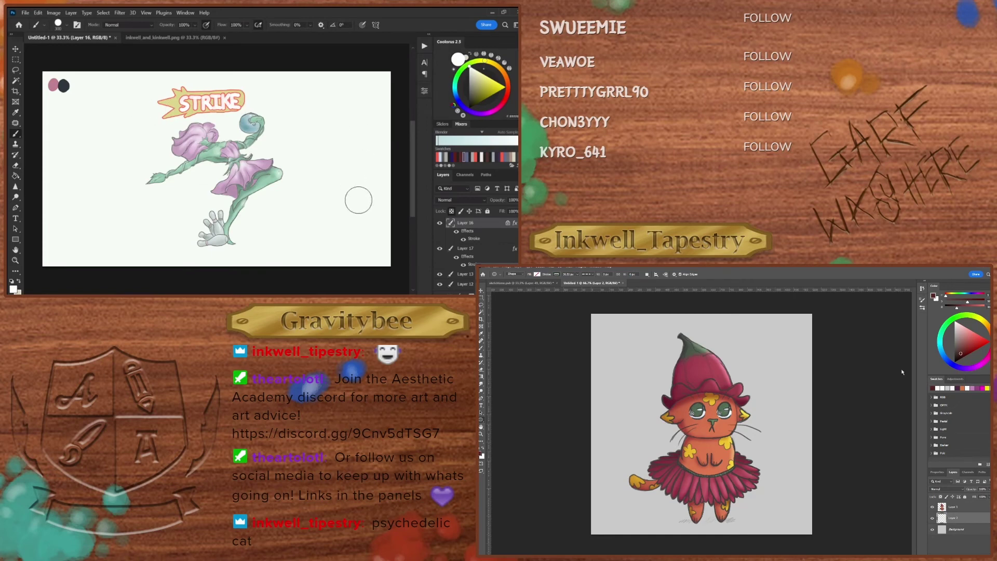
Step: Draw a large dashed ellipse behind the cat, centre it on the canvas, and set its outline colour to dark maroon
drag(620, 373, 811, 545)
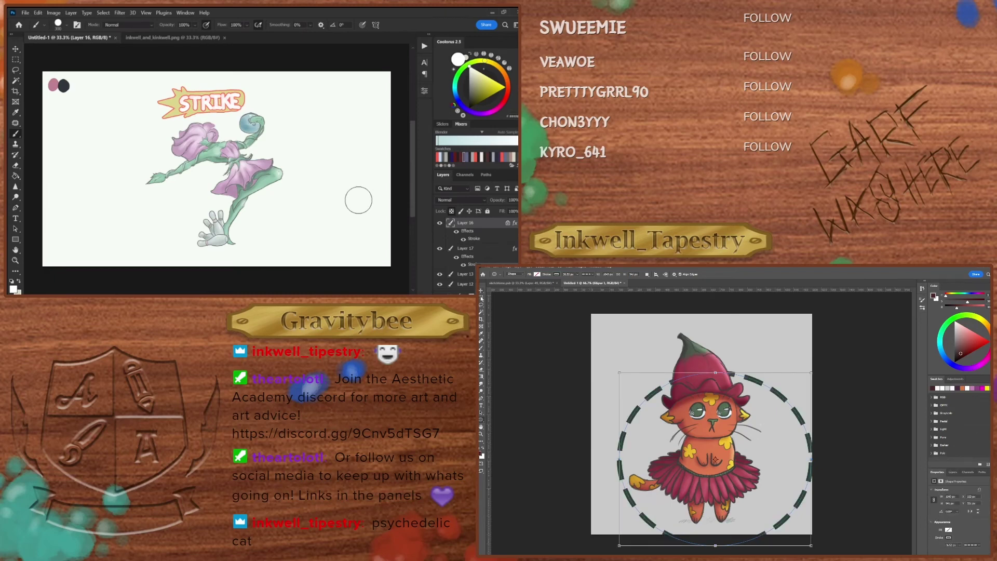
click(481, 291)
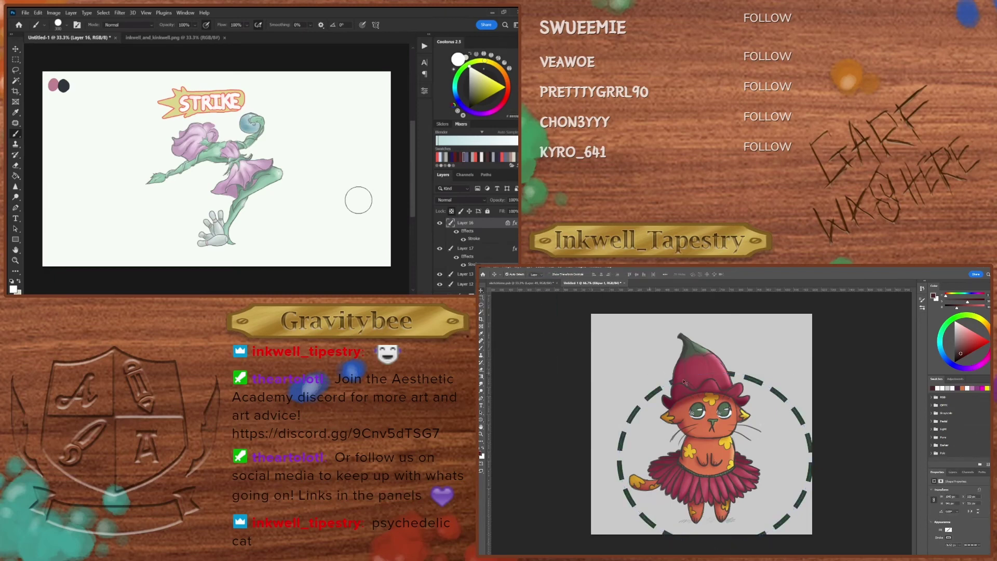
drag(752, 382, 741, 354)
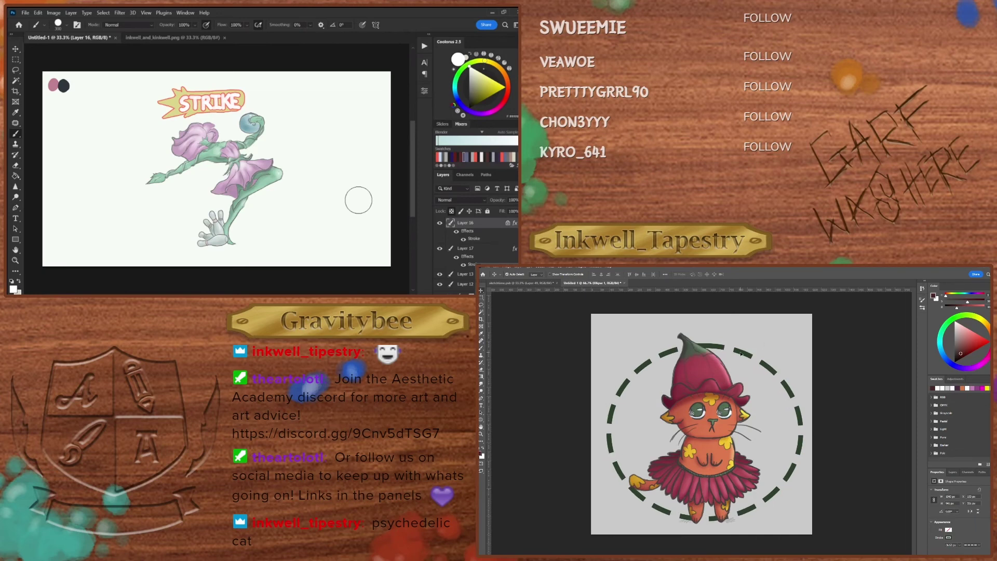
click(949, 537)
click(933, 489)
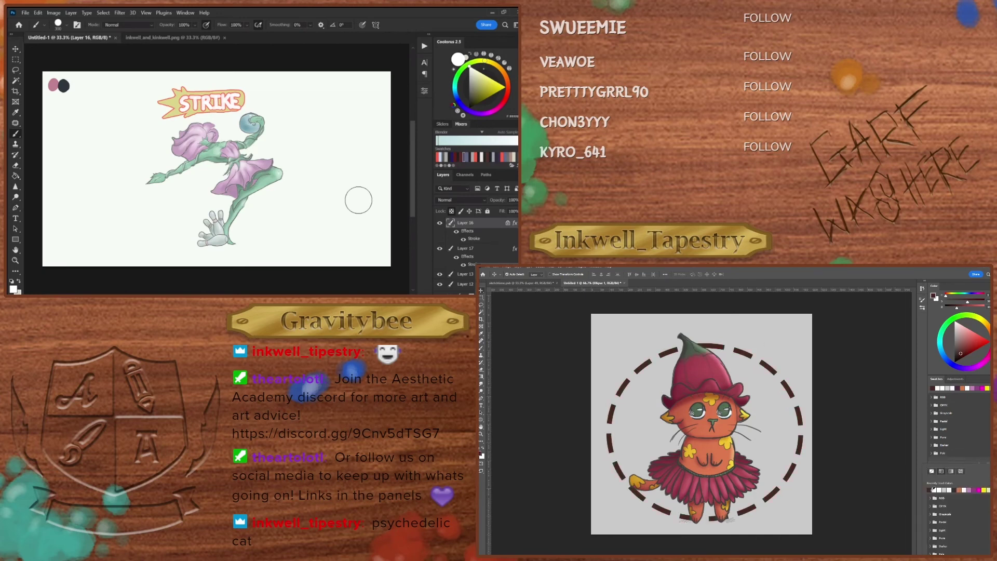
click(922, 454)
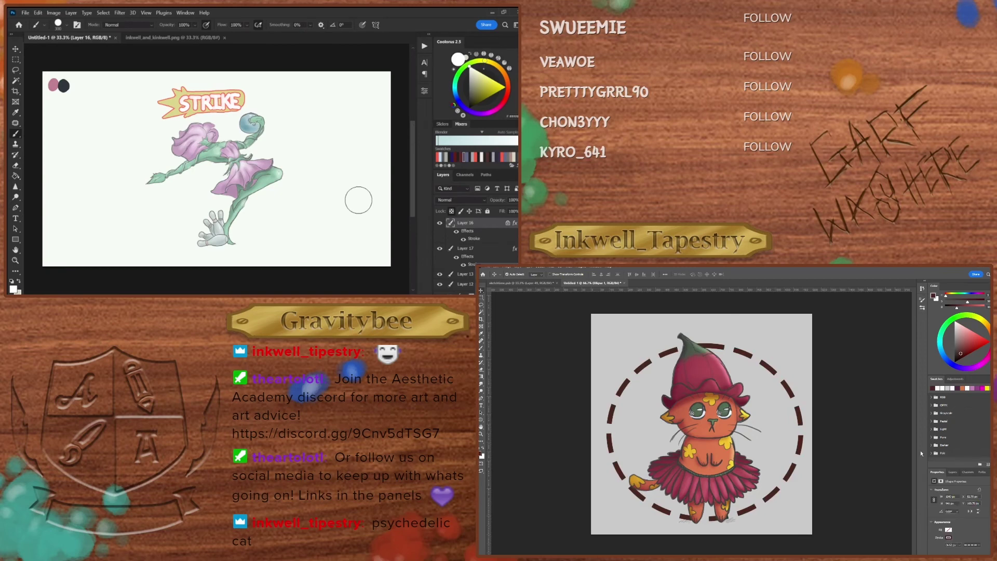
Step: Open the STRIKE lettering's layer style settings, and try a dotted outline on the cat's ellipse before choosing a solid one
click(952, 472)
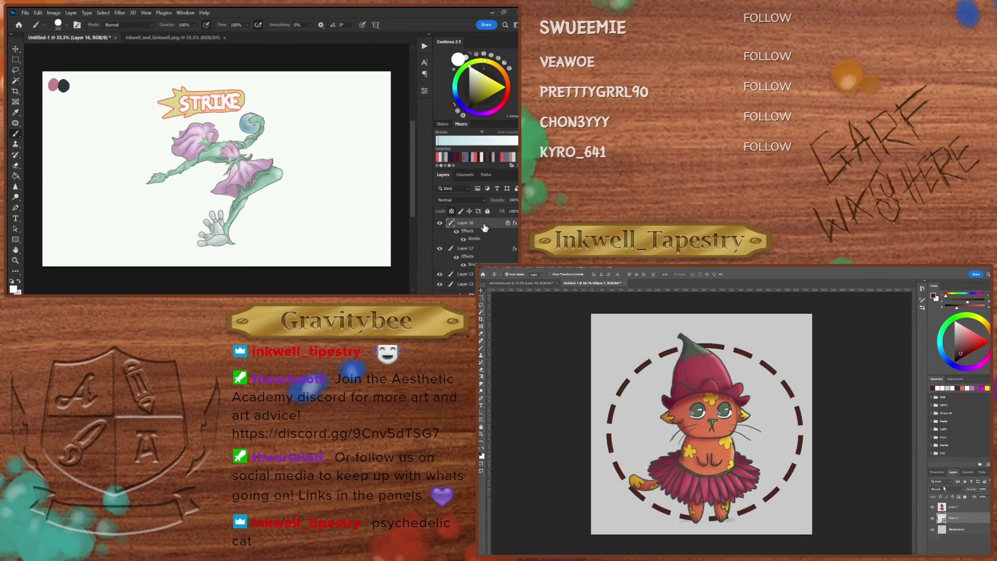
click(937, 472)
double_click(484, 227)
drag(252, 66, 448, 80)
click(952, 540)
click(953, 530)
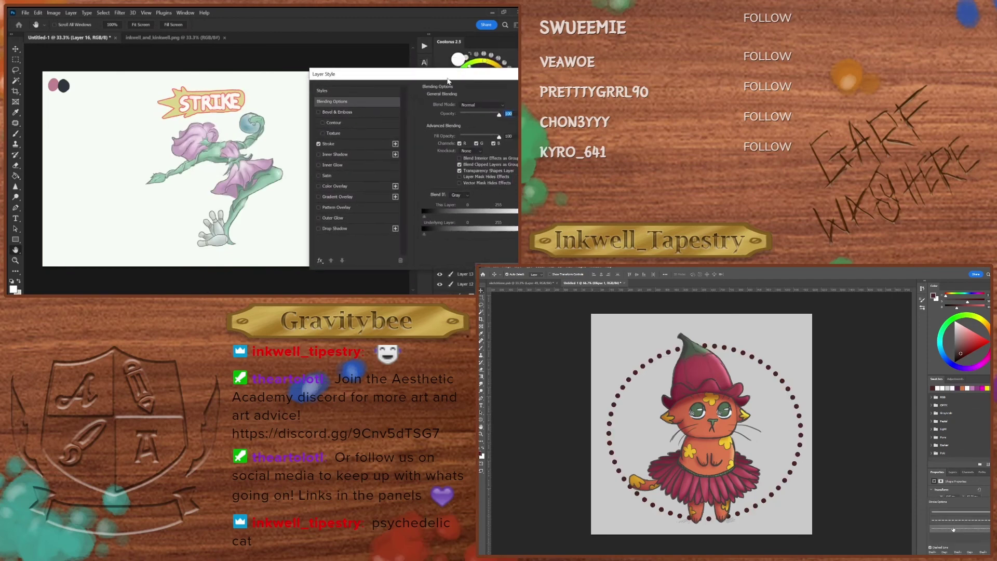
click(955, 511)
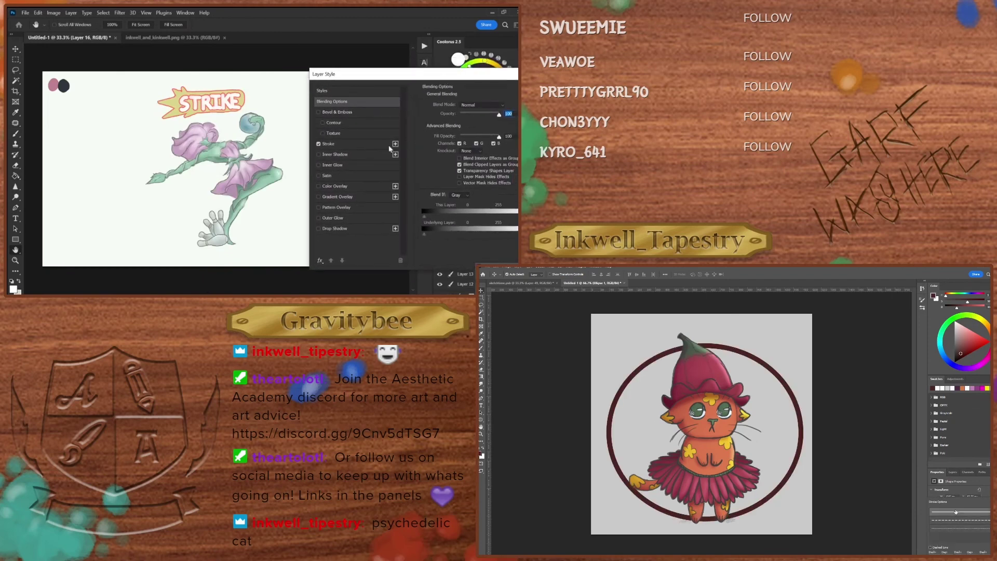
Step: Set the STRIKE lettering's Stroke effect colour to bright turquoise 0affeb
click(353, 143)
click(442, 163)
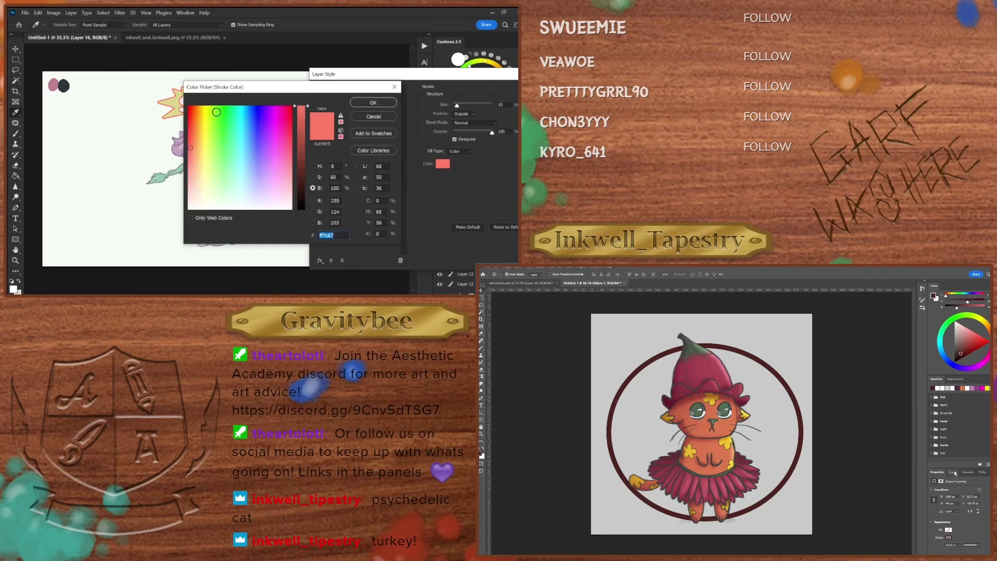
click(238, 109)
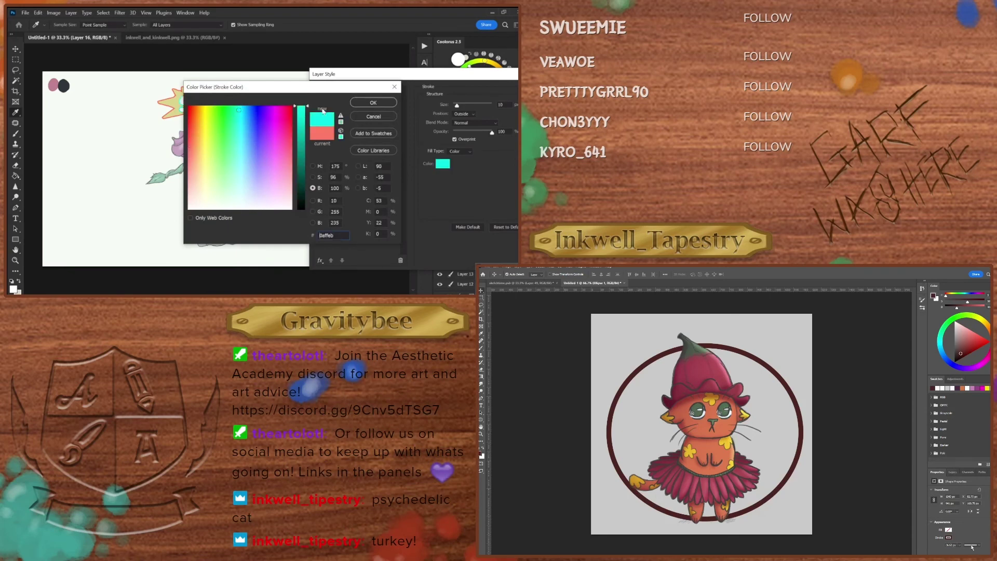
click(377, 101)
drag(411, 78, 236, 77)
click(266, 165)
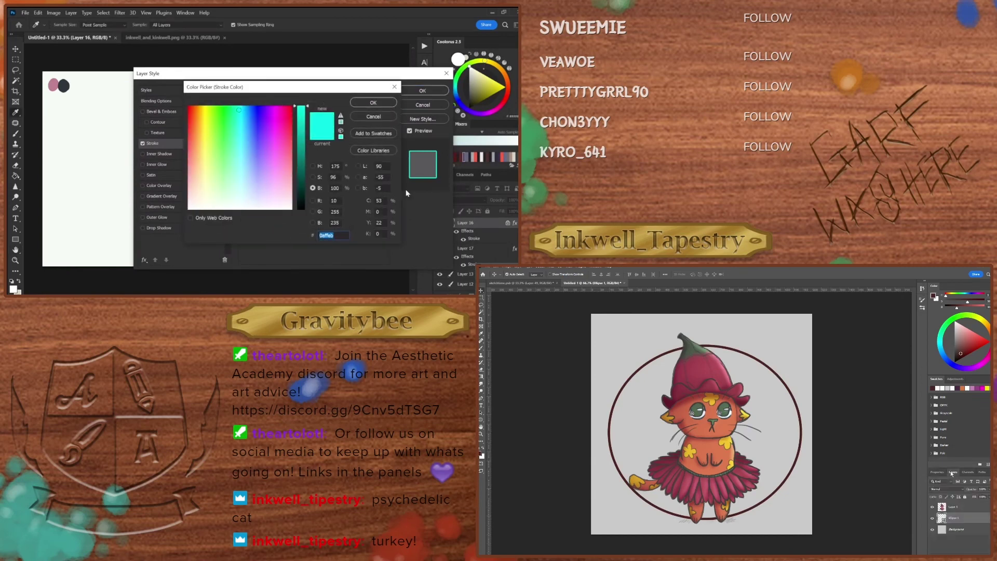
key(Return)
click(405, 92)
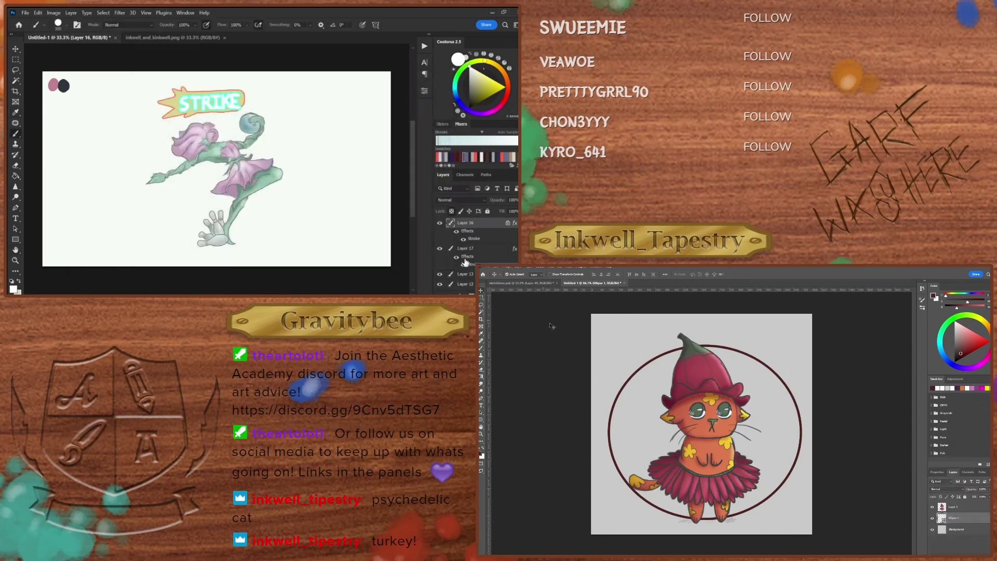
Step: Set the Stroke effect colour of the burst behind the STRIKE lettering to turquoise 0affeb
double_click(466, 260)
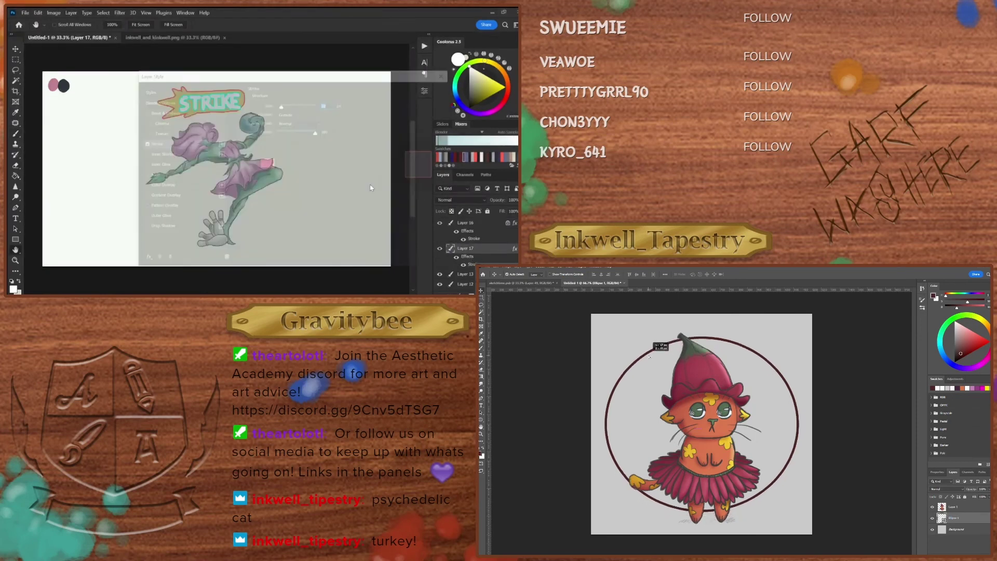
click(269, 166)
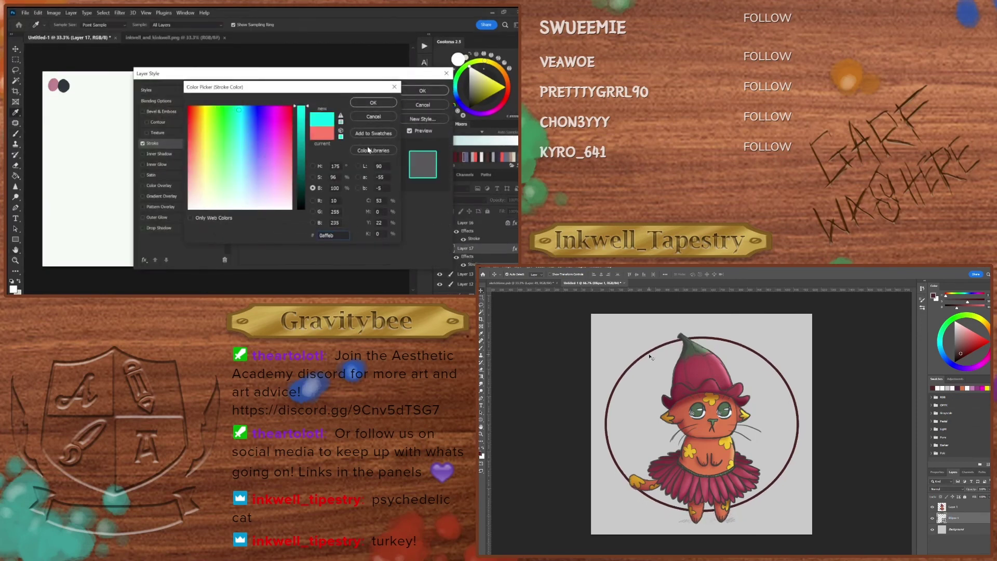
click(373, 102)
click(422, 91)
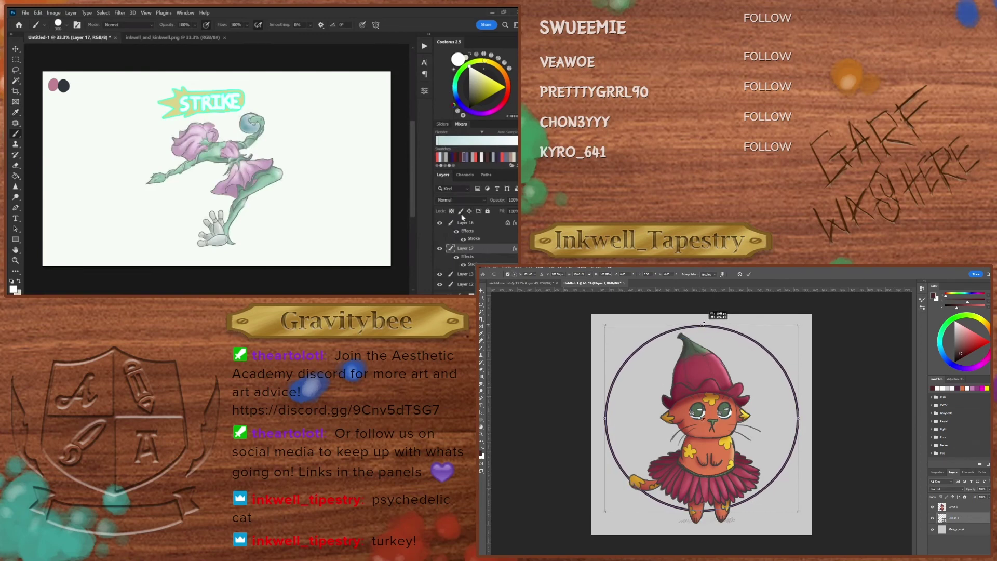
Step: Choose a soft mint green, lock the burst layer's transparent pixels and repaint the burst with it
drag(462, 82, 458, 80)
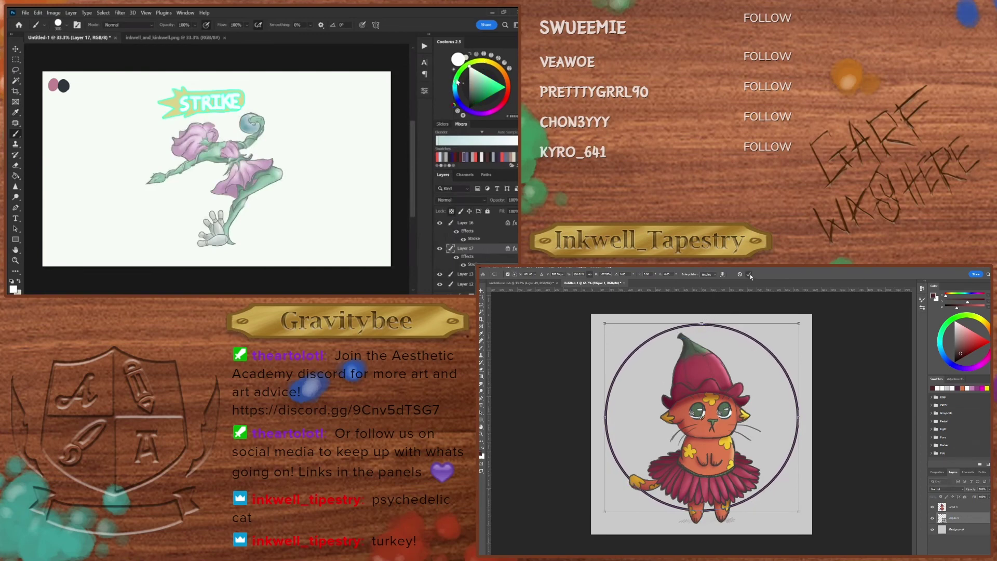
click(481, 79)
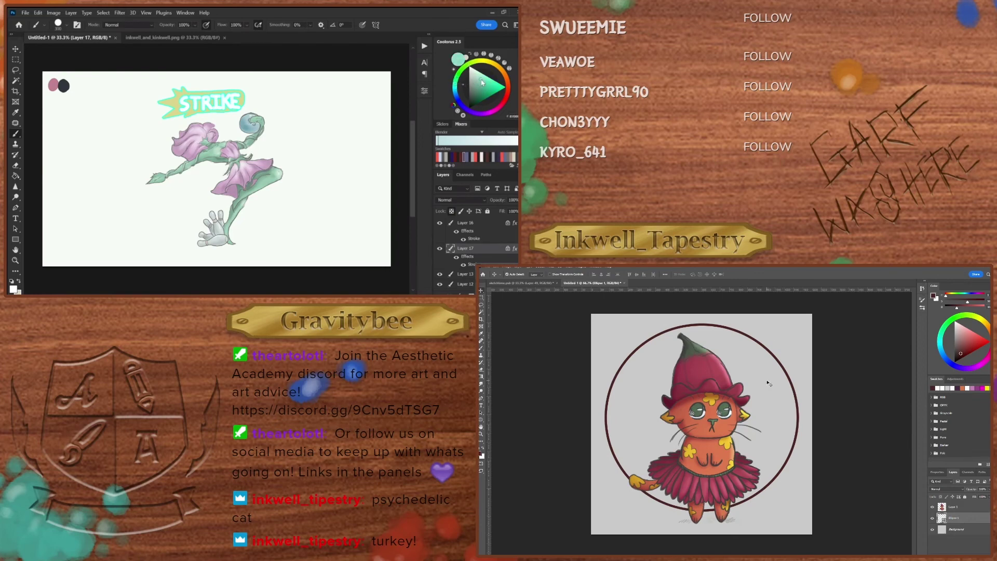
mouse_move(163, 111)
mouse_down()
mouse_move(181, 92)
mouse_move(158, 101)
mouse_up()
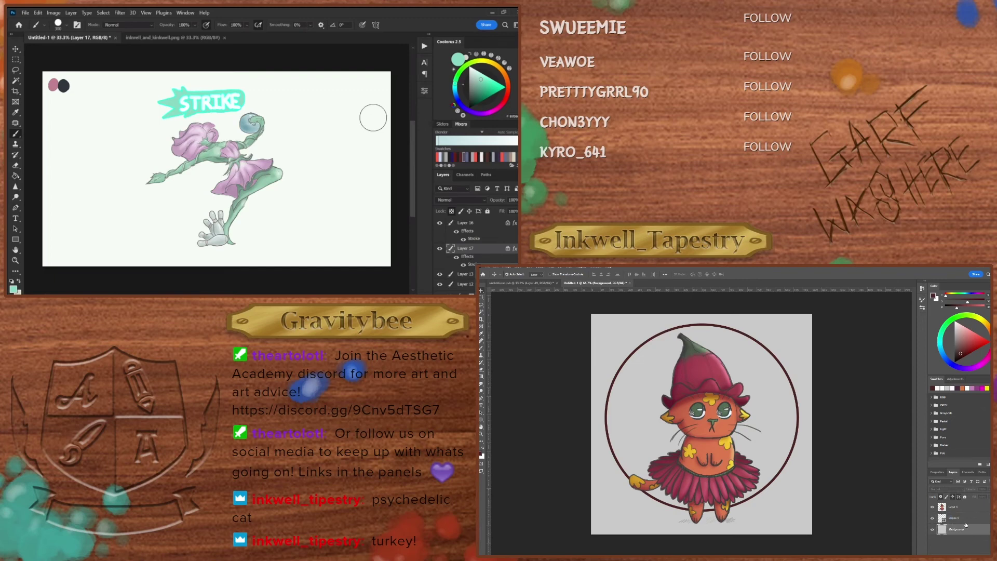
Step: Darken the STRIKE lettering's Stroke effect colour to turquoise 09decc
click(488, 240)
double_click(488, 240)
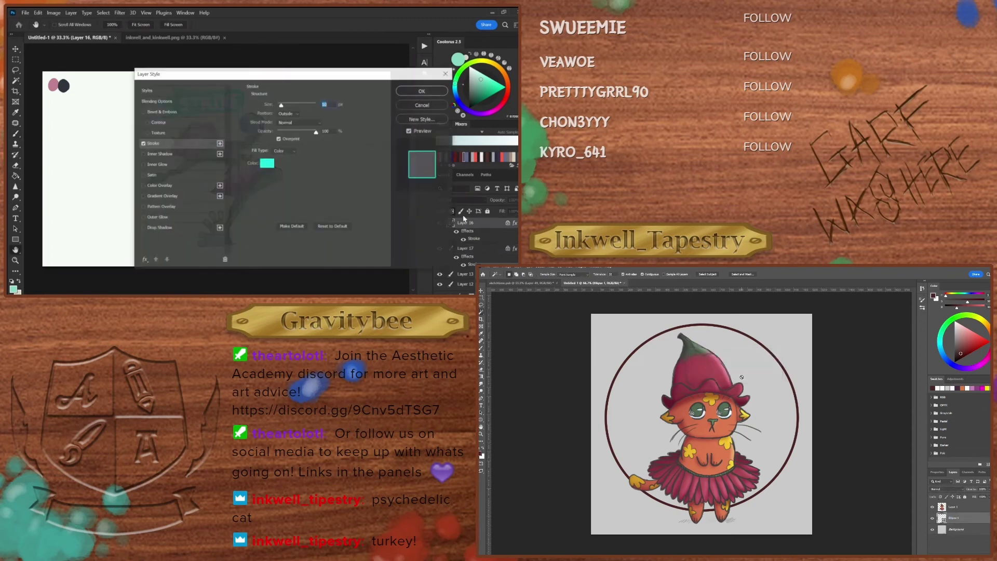
click(432, 160)
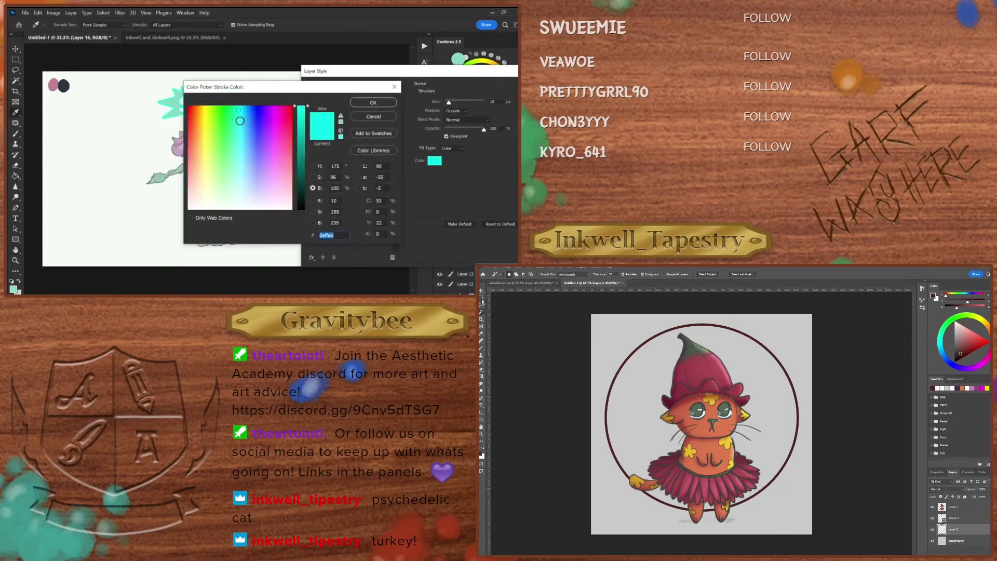
click(301, 125)
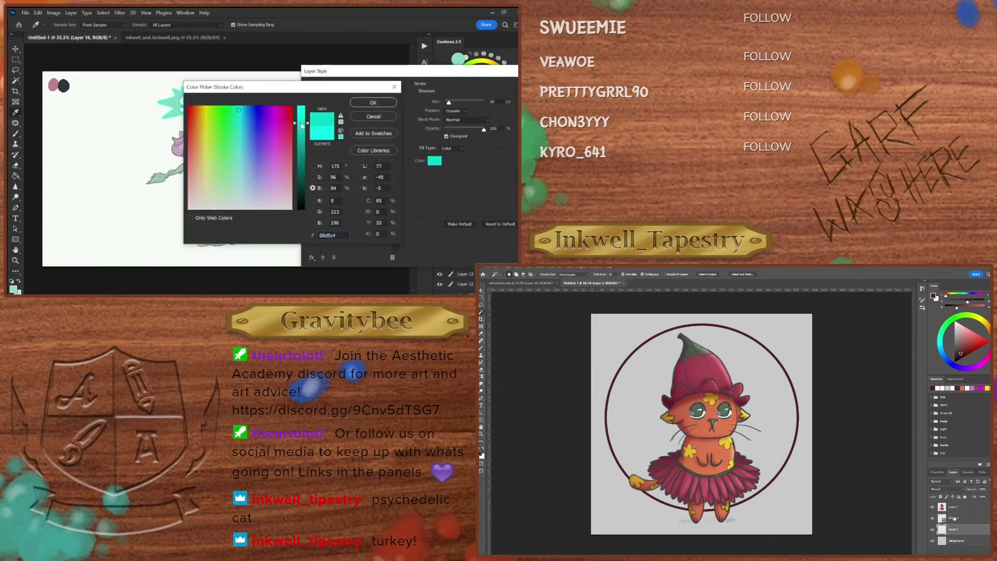
drag(301, 125, 301, 121)
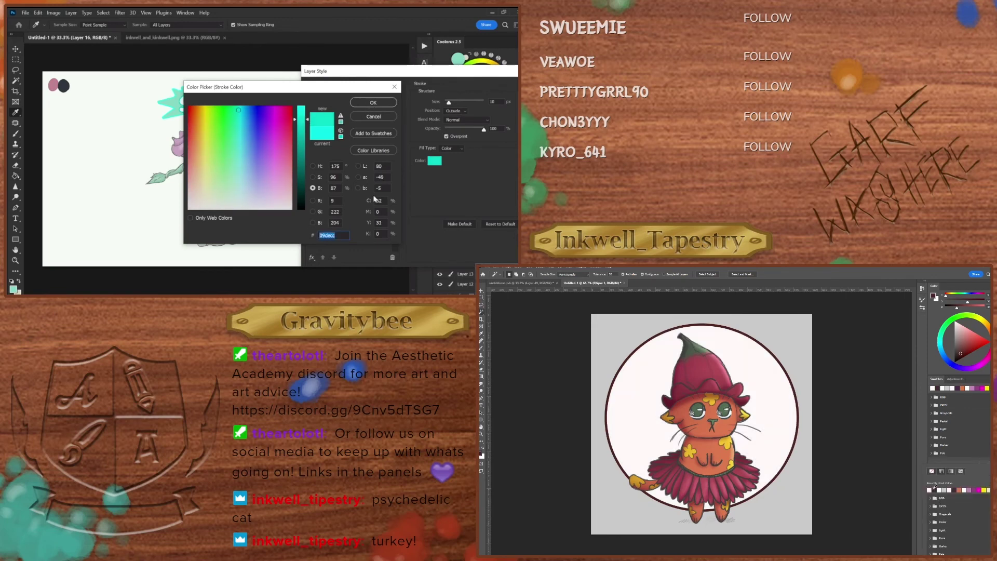
click(373, 102)
drag(456, 77, 298, 81)
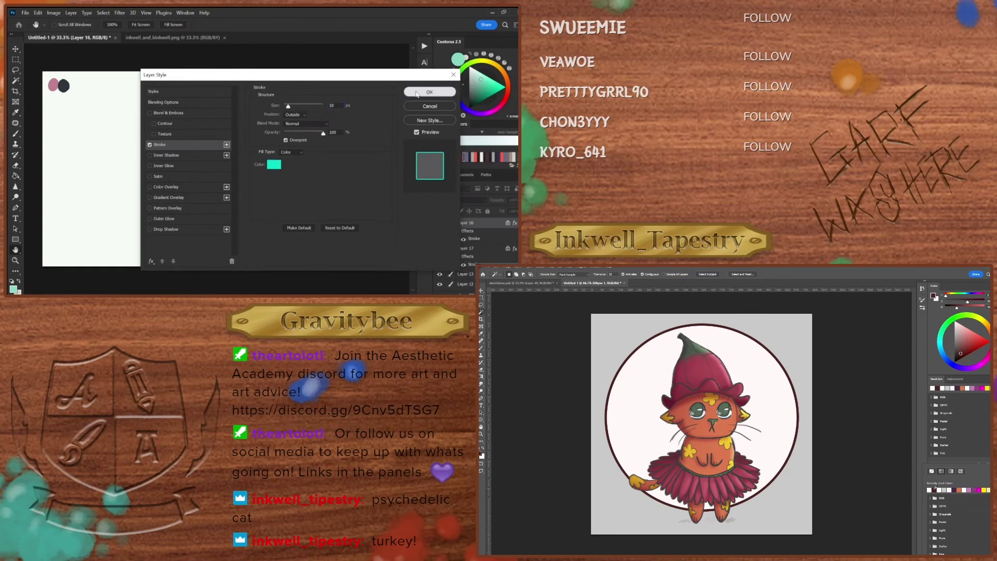
click(429, 92)
Step: Reopen the burst layer's Stroke effect colour and apply a turquoise outline
double_click(483, 252)
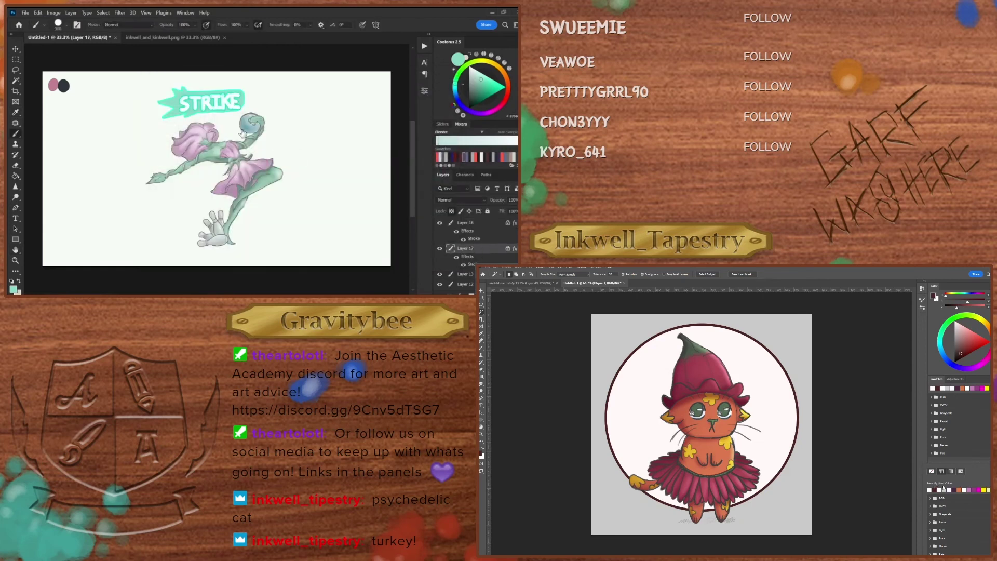
click(165, 146)
click(281, 167)
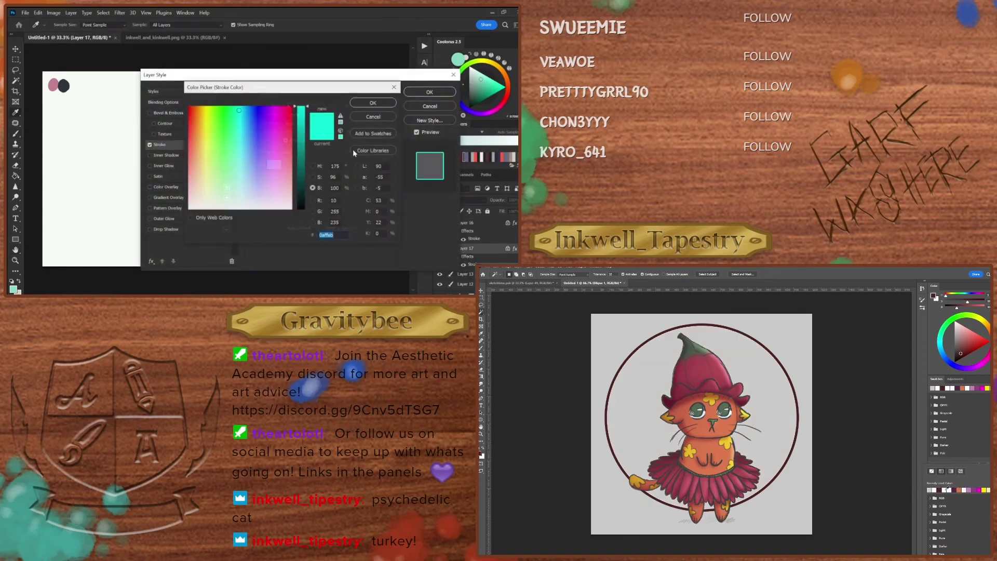
click(373, 103)
click(430, 92)
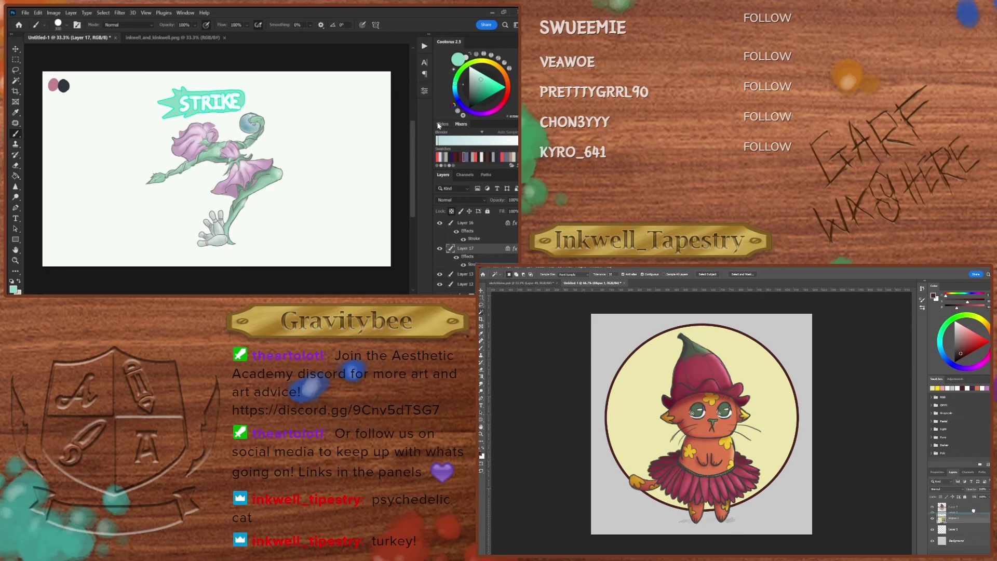
Step: Add a Drop Shadow to the burst with distance 21 px, spread 21% and size 27 px, and pick a yellow swatch for the cat illustration
double_click(492, 258)
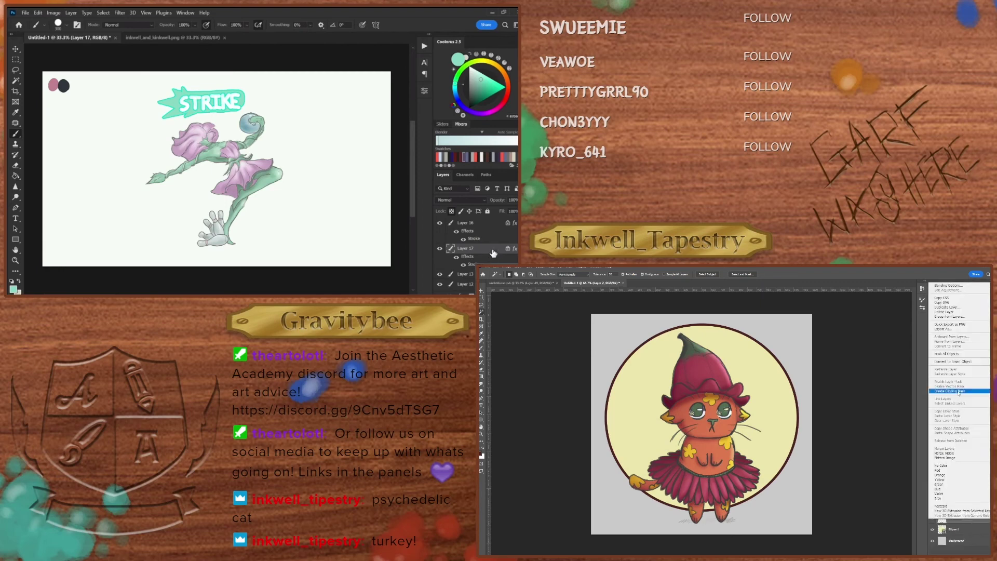
drag(245, 81, 414, 73)
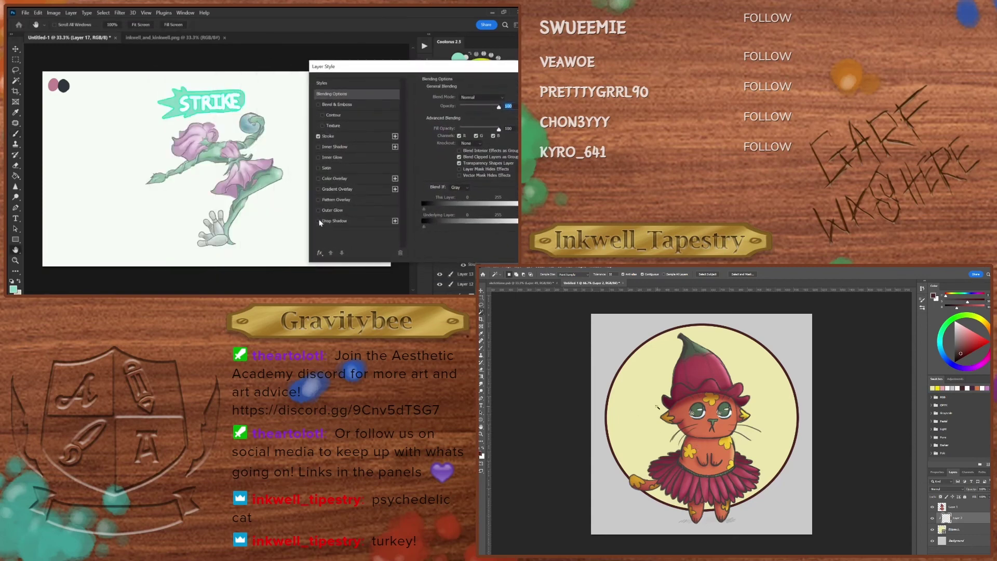
click(340, 221)
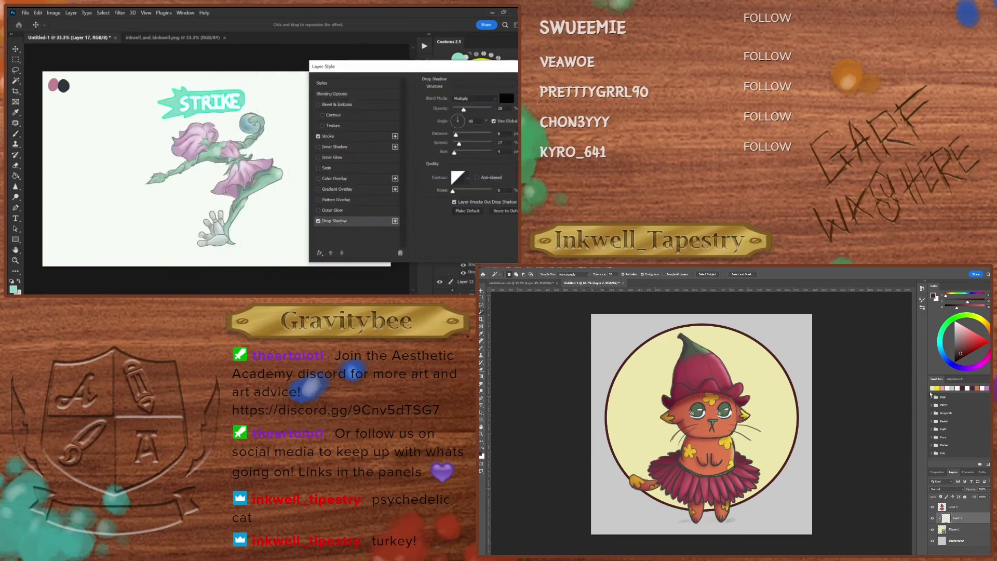
click(932, 389)
drag(455, 136, 462, 137)
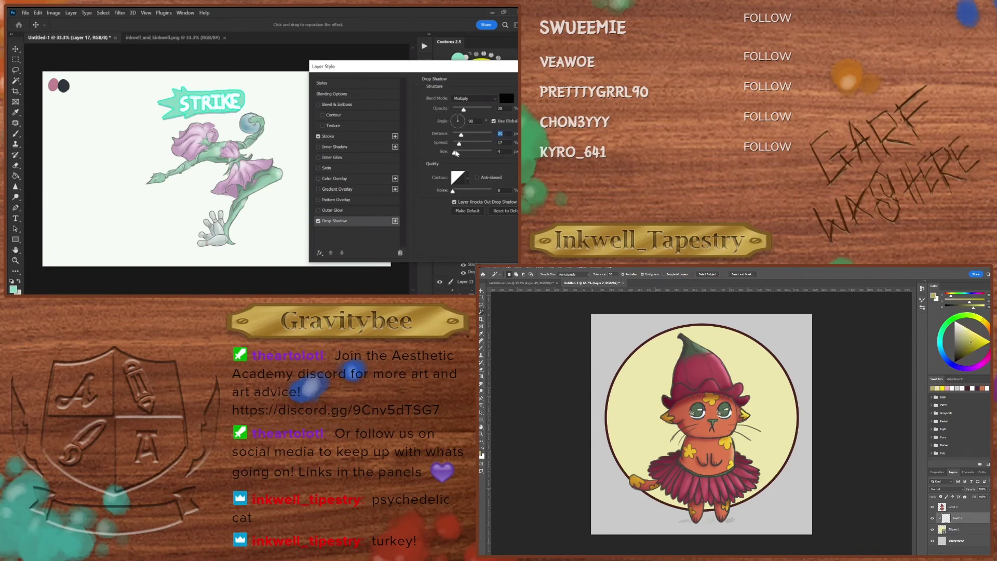
mouse_move(462, 145)
mouse_down()
mouse_move(470, 147)
mouse_move(458, 155)
mouse_up()
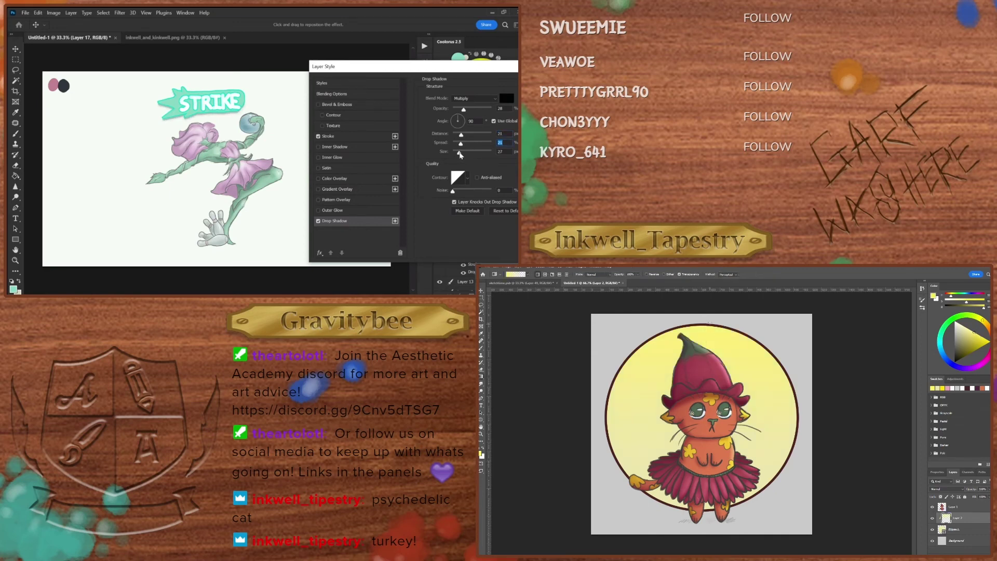
drag(450, 70, 265, 84)
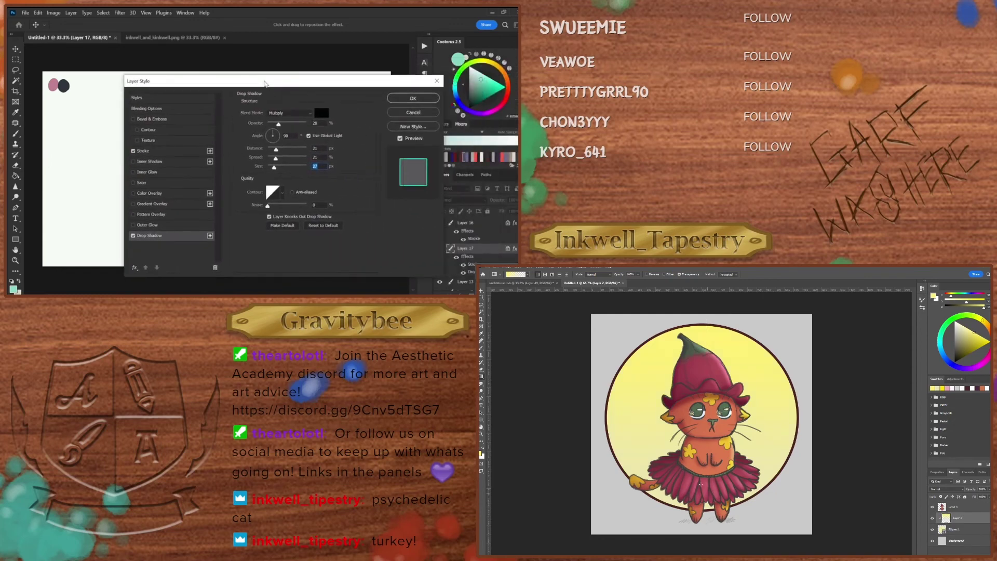
click(412, 98)
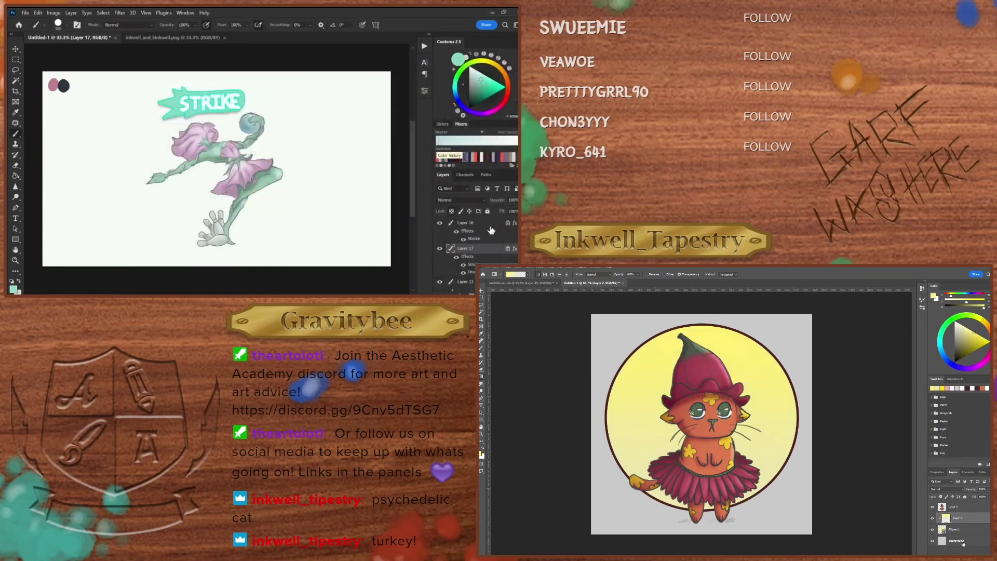
Step: Add a Drop Shadow effect with an increased distance to the STRIKE lettering layer
double_click(491, 230)
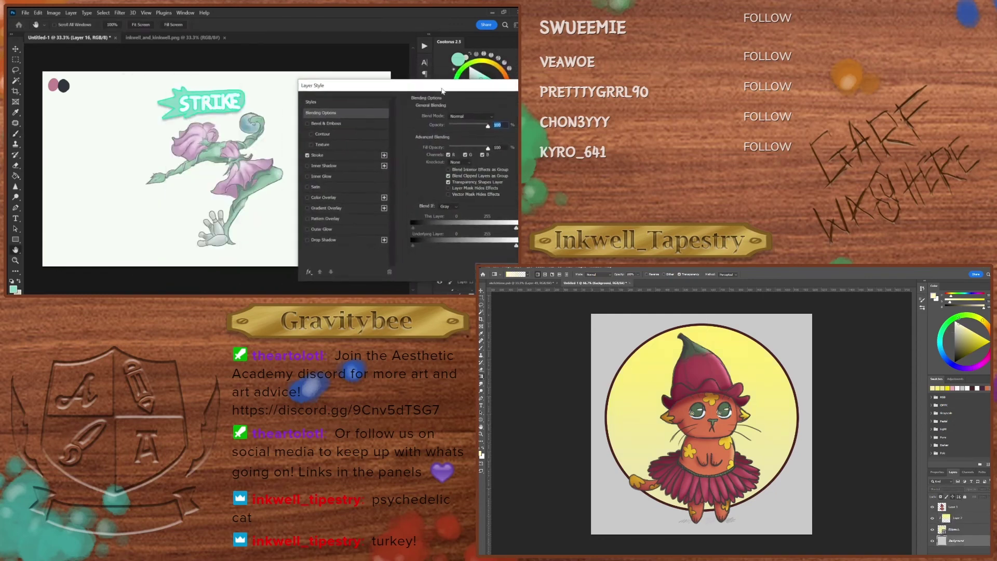
drag(442, 90, 443, 91)
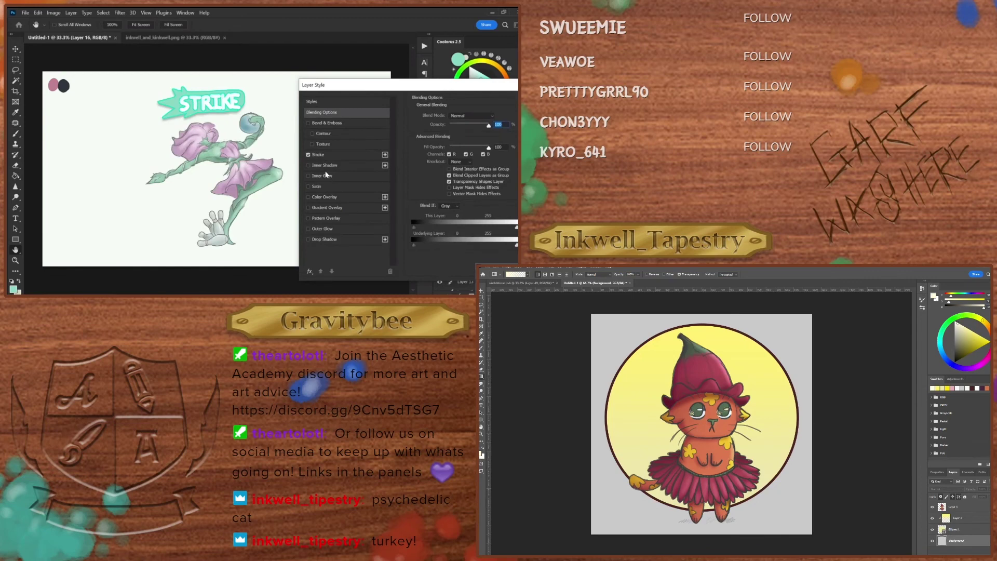
click(317, 239)
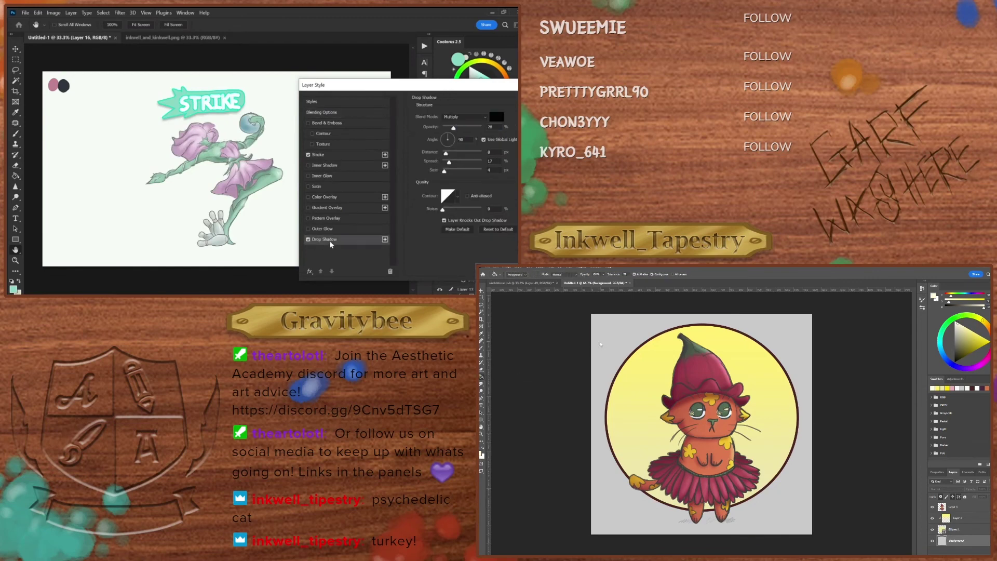
drag(445, 154, 449, 155)
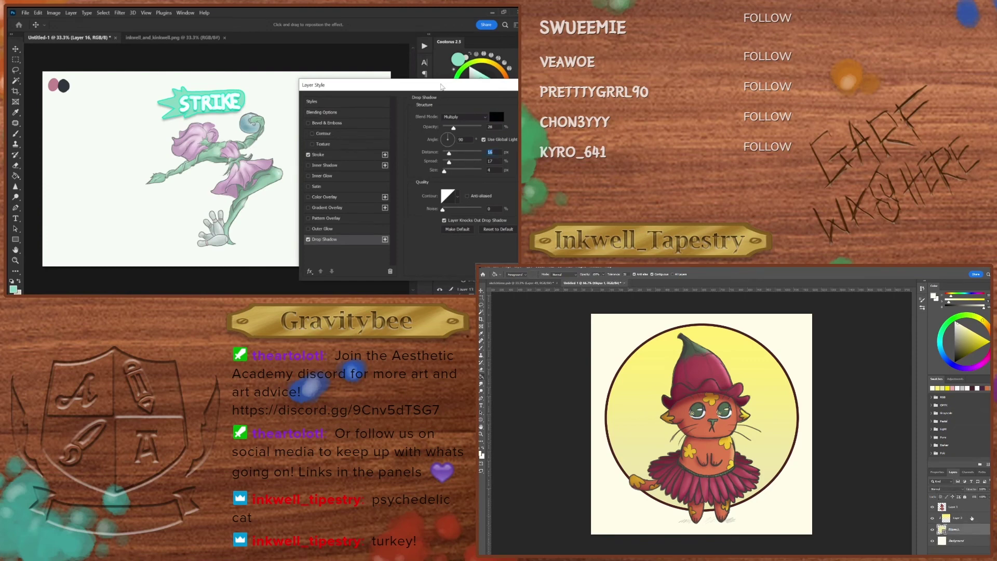
drag(441, 85, 298, 85)
click(447, 105)
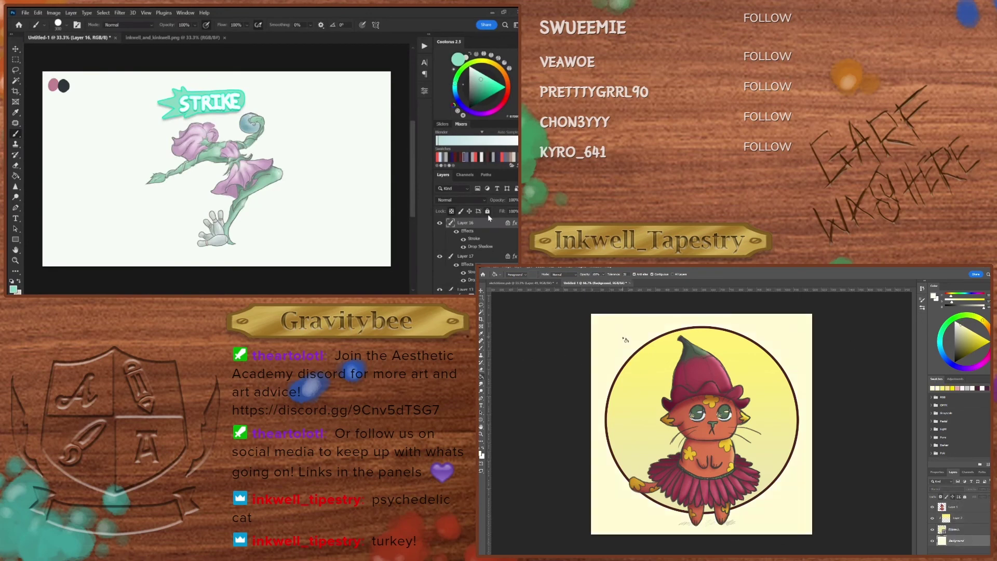
Step: Move the STRIKE lettering and its burst together up and slightly right above the bowling figure
ctrl+click(483, 254)
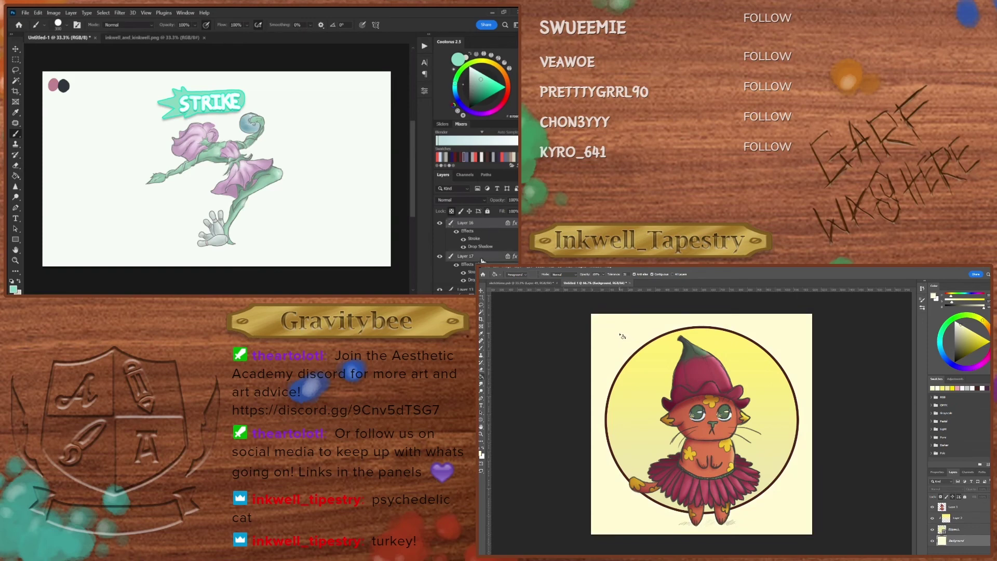
key(ctrl+t)
drag(227, 107, 233, 98)
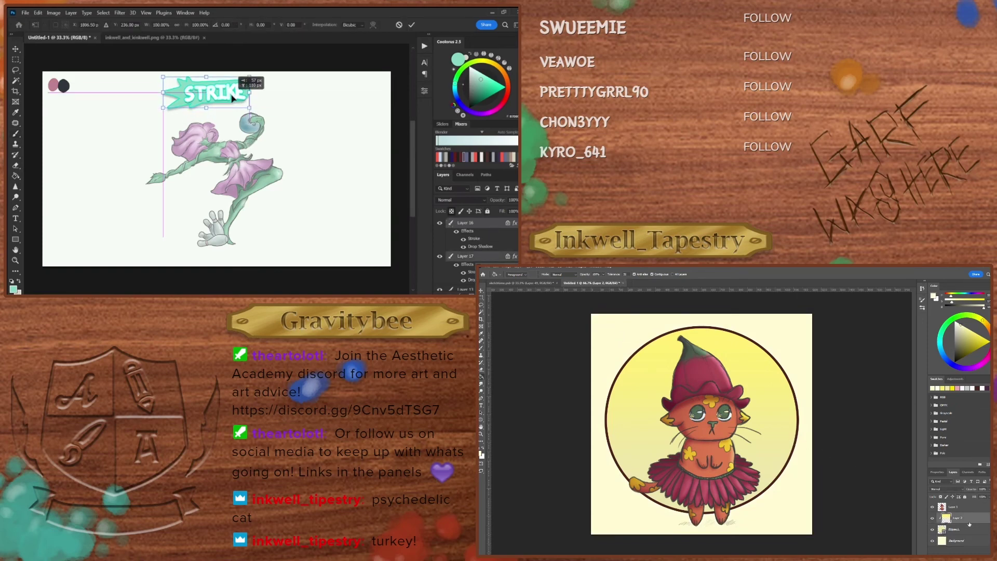
key(Return)
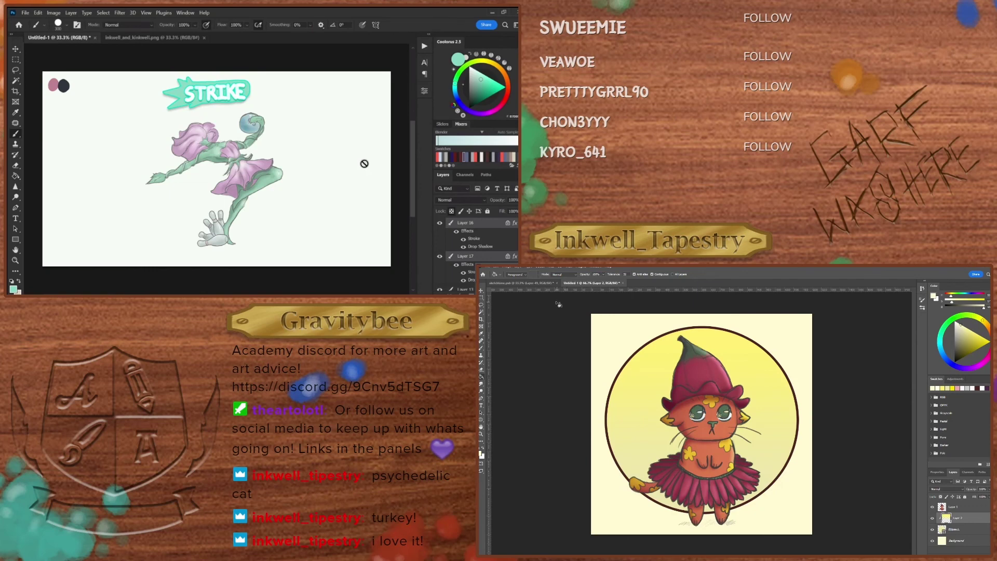
Step: Open the shape properties of the cat's circle, and crop both sides of the bowling canvas to a portrait frame around the figure
click(950, 529)
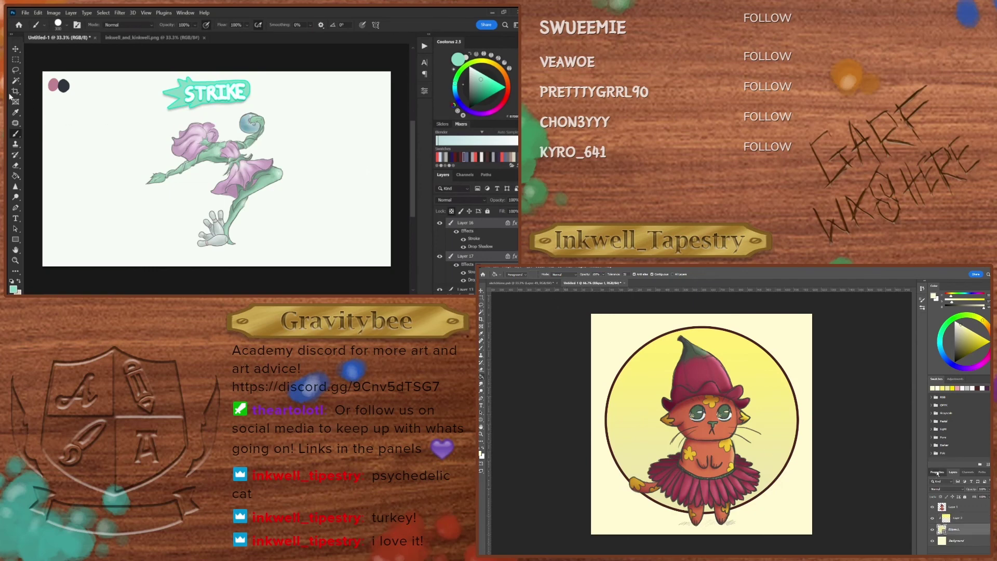
click(937, 472)
click(16, 91)
drag(42, 169, 92, 172)
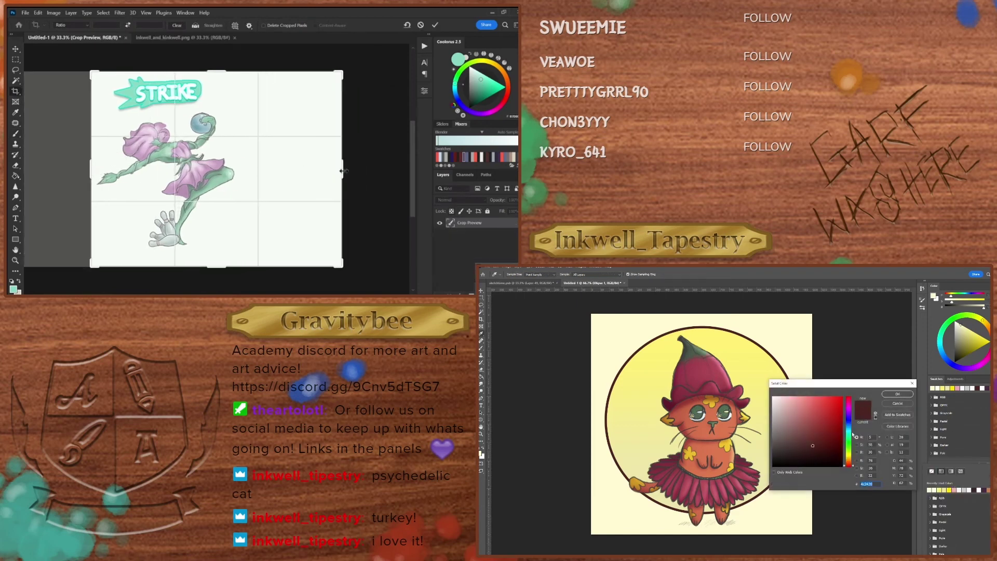
drag(341, 171, 294, 173)
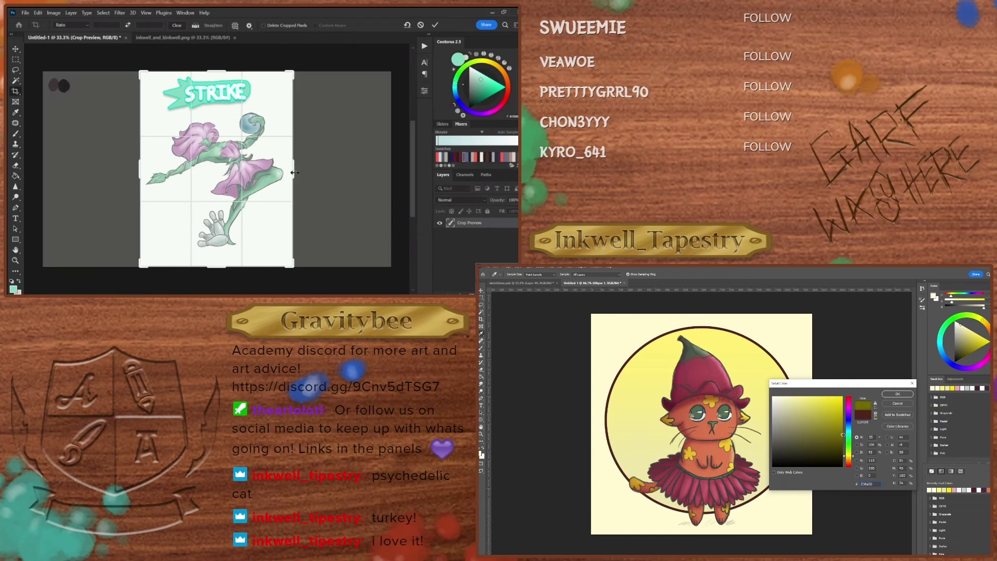
key(Return)
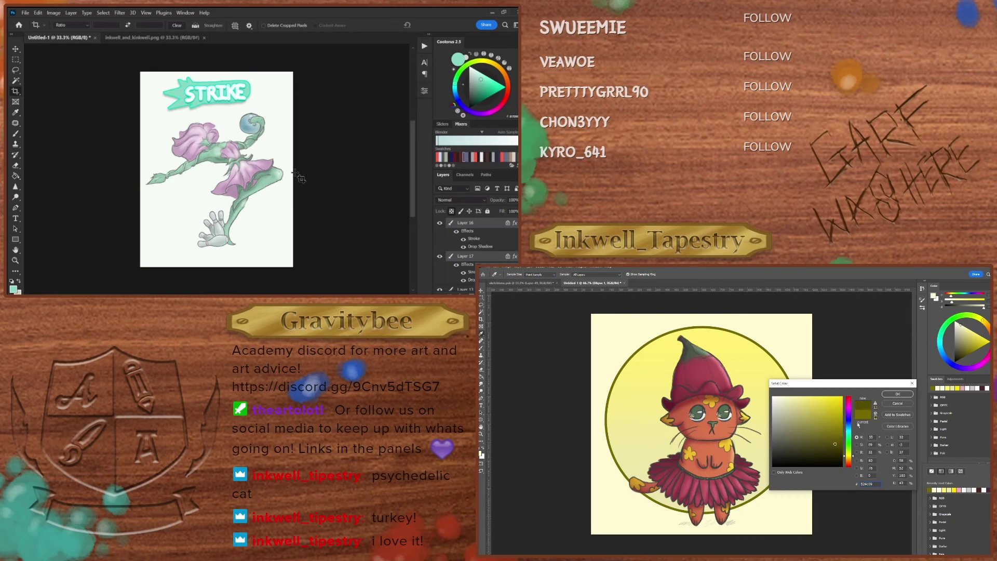
Step: Paint the pale hand-shaped base of the bowling figure white on a new layer clipped to Layer 14, with the blend mode Soft Light
scroll(475, 255, down, 3)
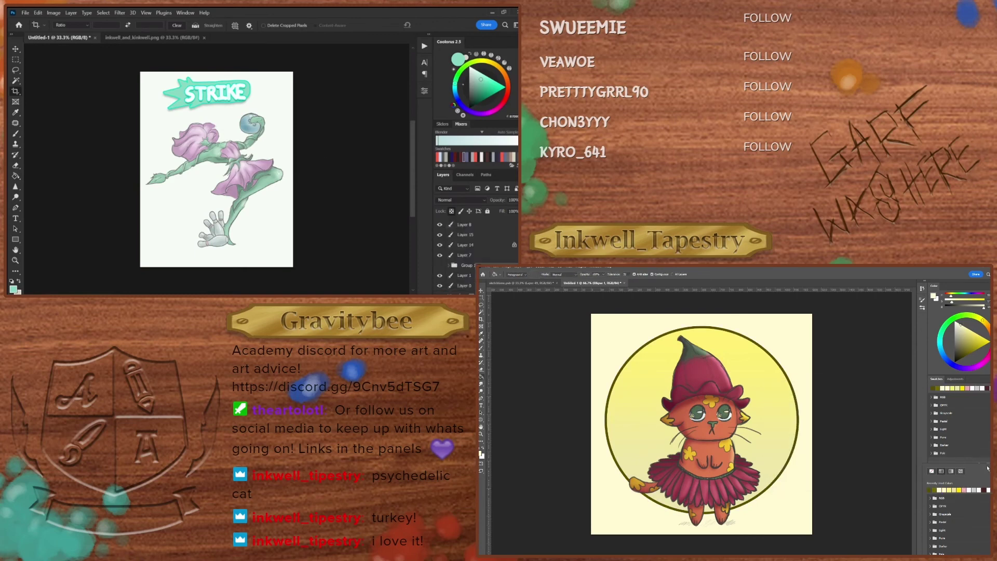
click(466, 288)
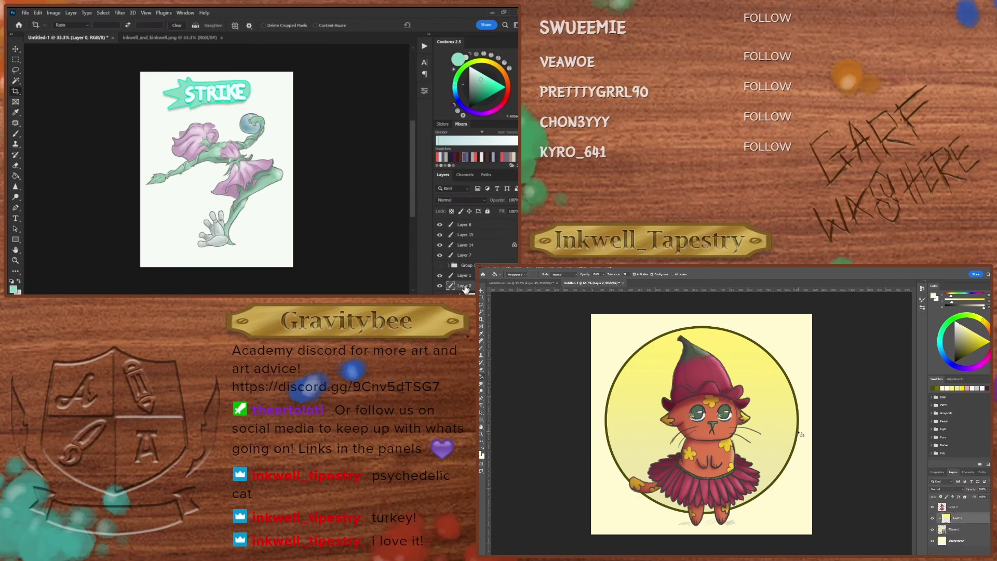
click(449, 249)
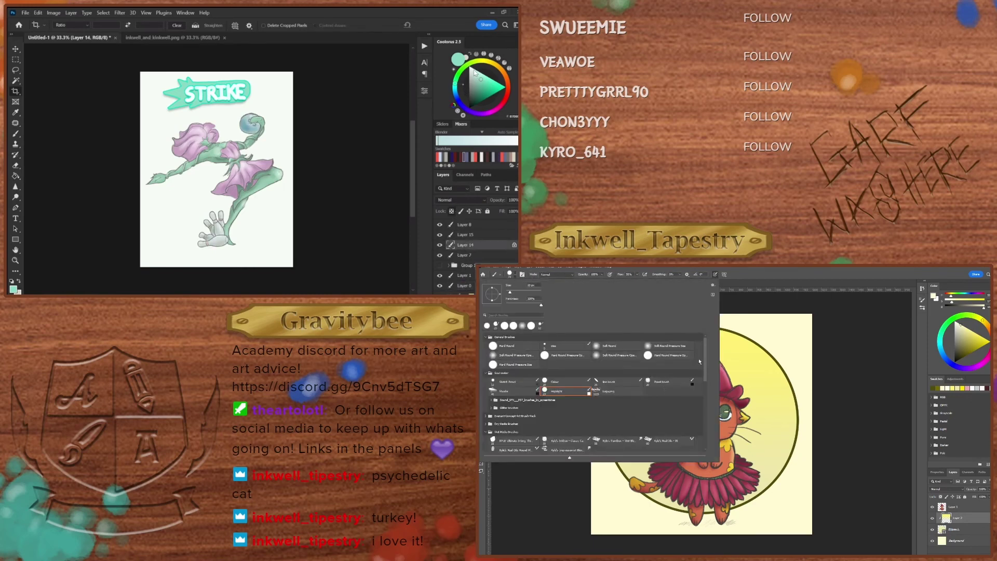
key(x)
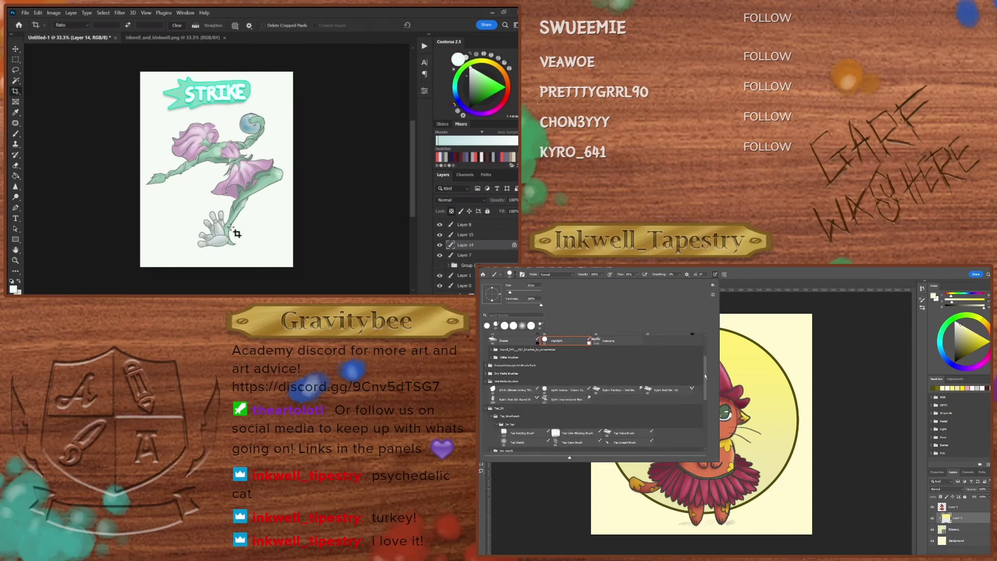
key(b)
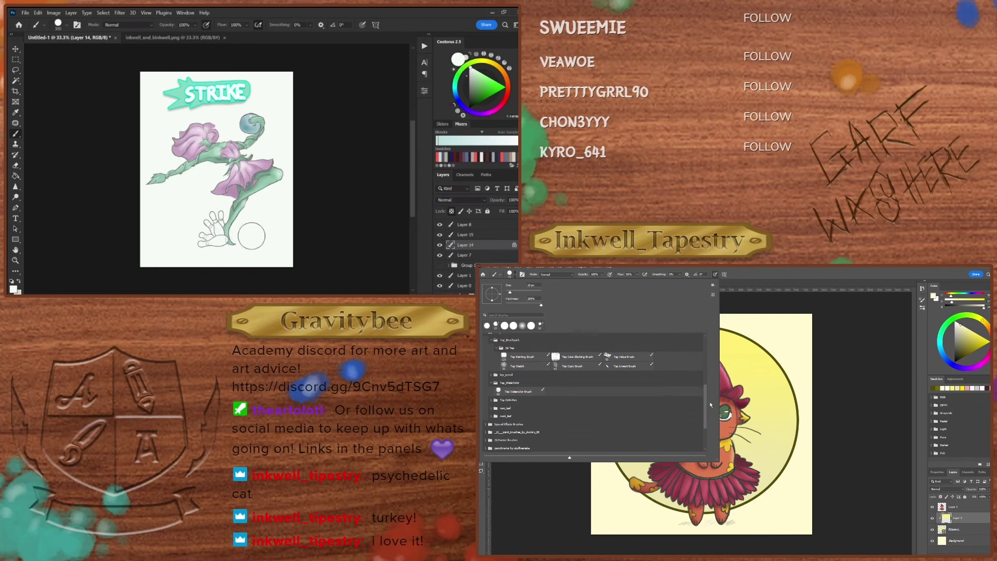
click(440, 245)
click(439, 245)
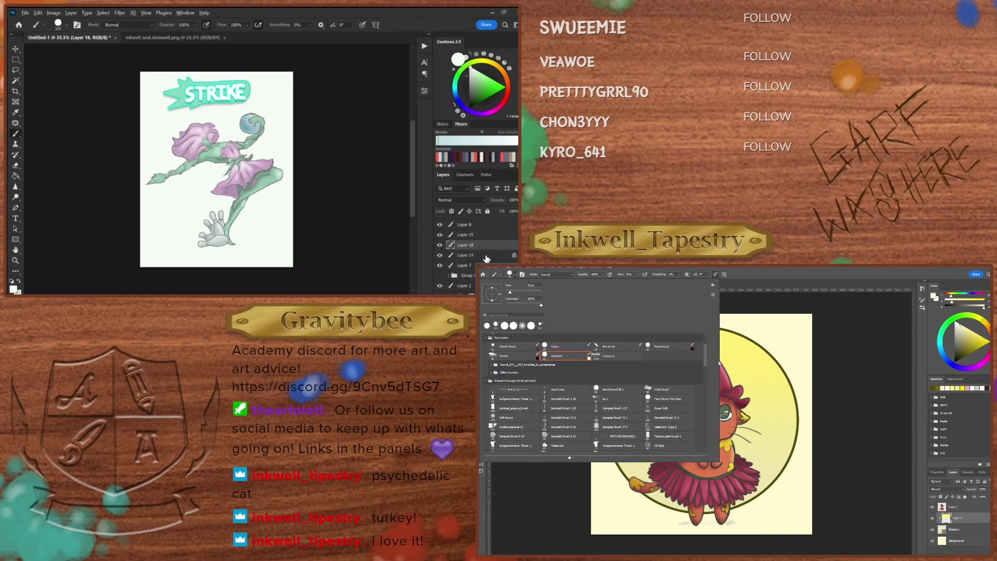
key(ctrl+shift+alt+n)
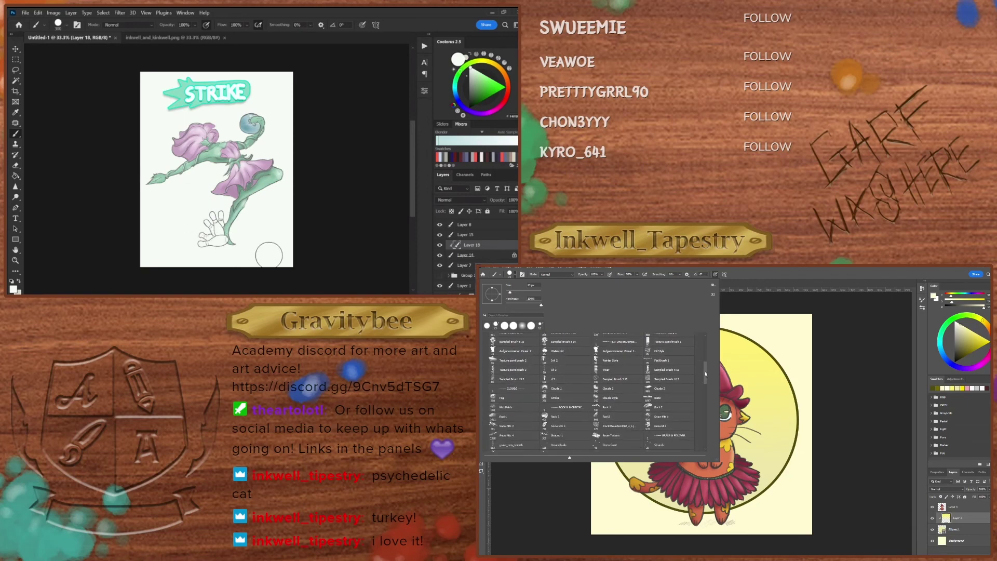
click(459, 201)
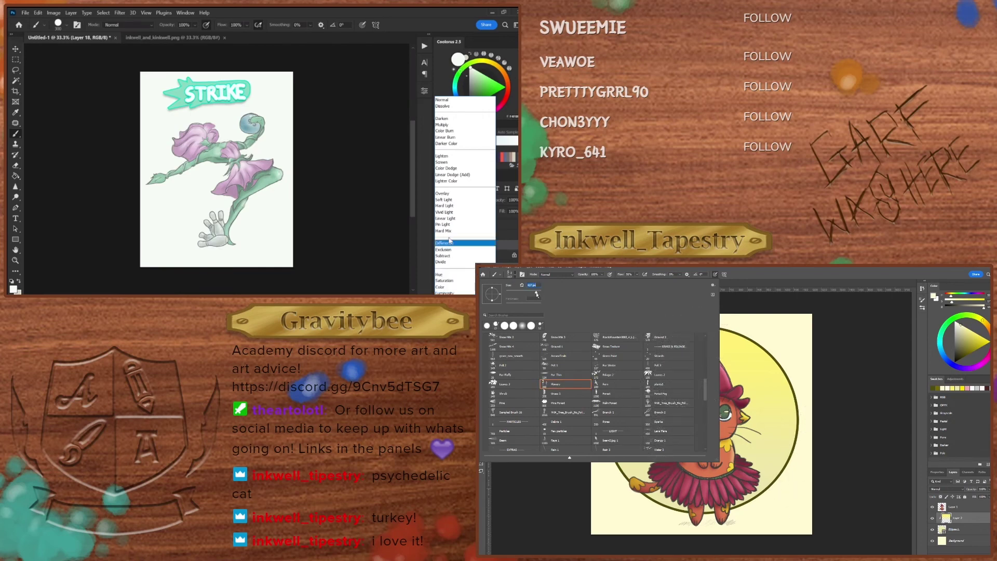
click(450, 200)
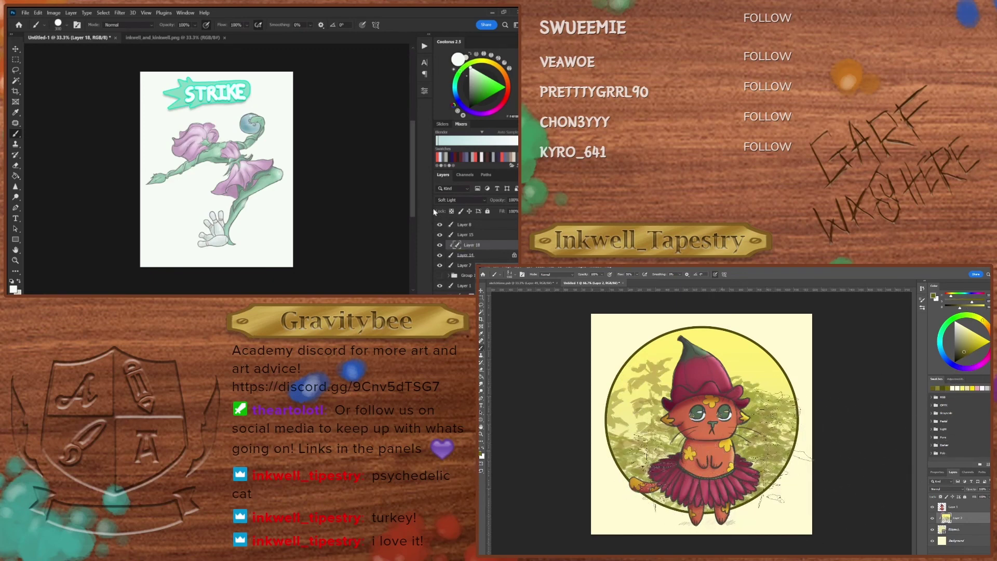
Step: Add a new layer above Layer 0 of the bowling illustration and choose the Foliage brush preset
click(480, 255)
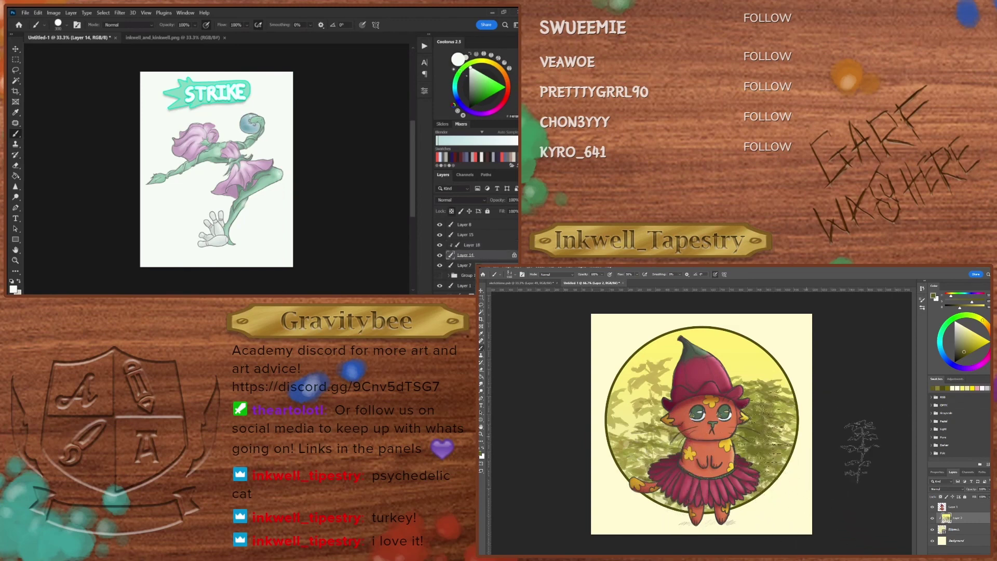
scroll(480, 255, down, 1)
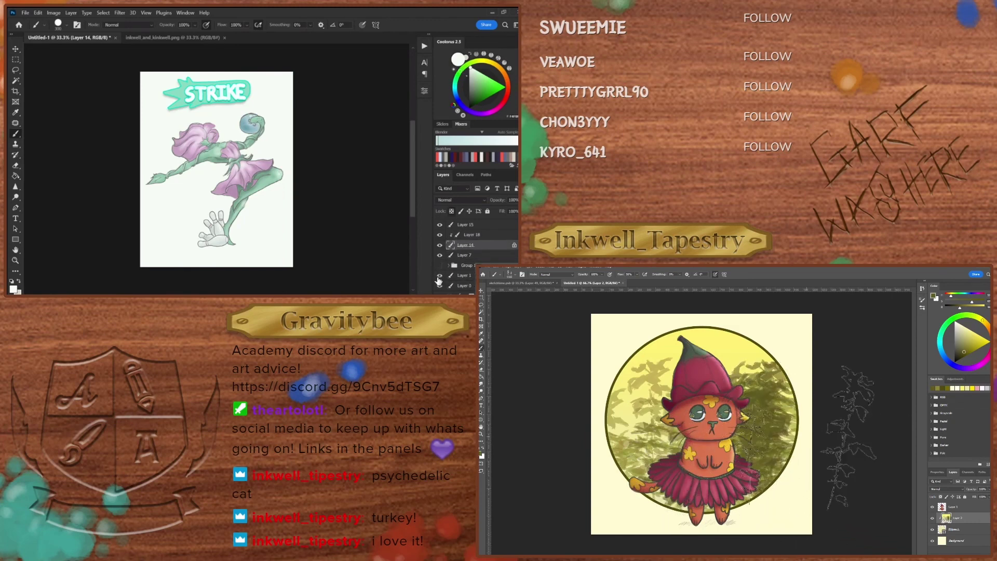
click(450, 283)
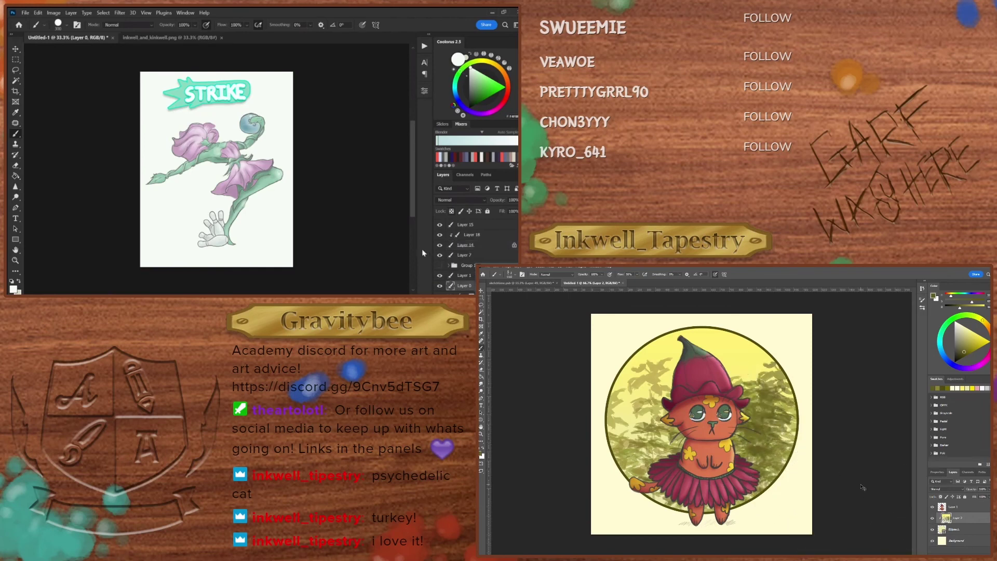
key(ctrl+shift+alt+n)
right_click(252, 197)
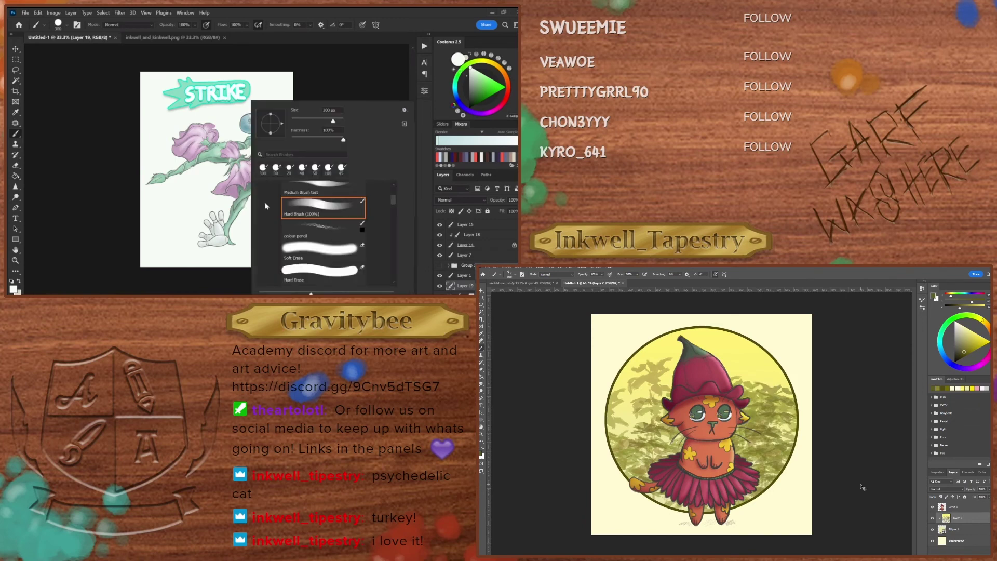
scroll(321, 236, down, 10)
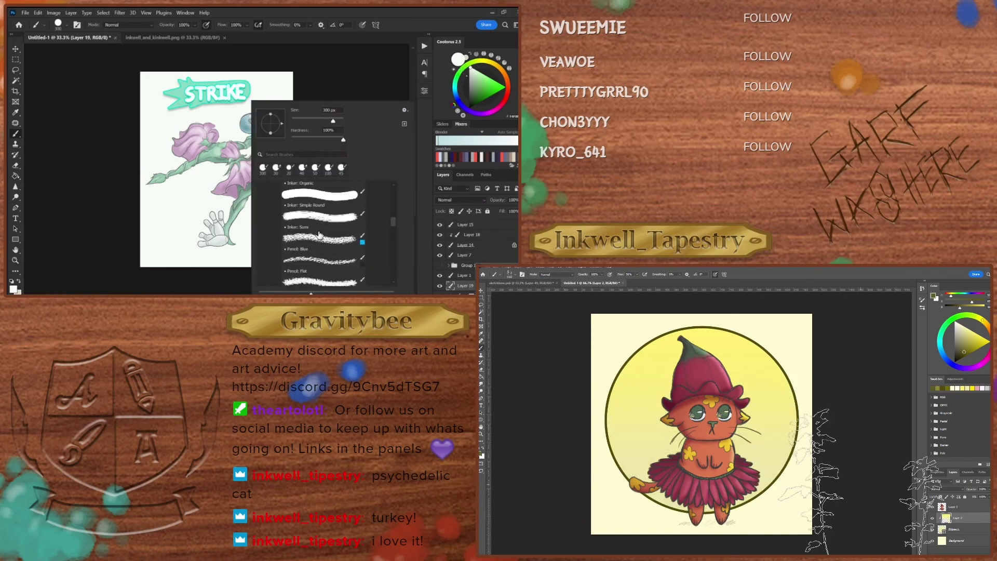
scroll(319, 234, down, 8)
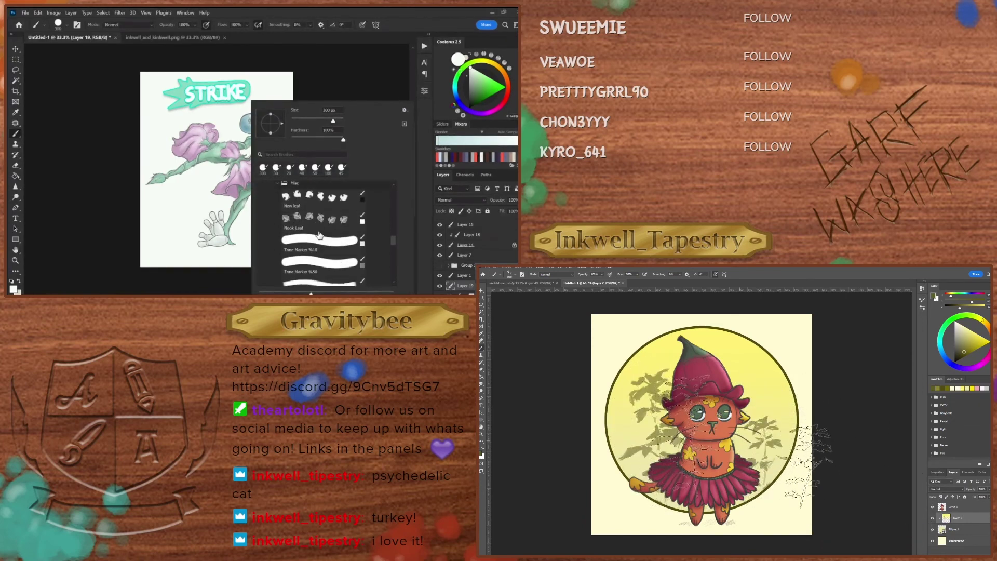
scroll(320, 235, down, 5)
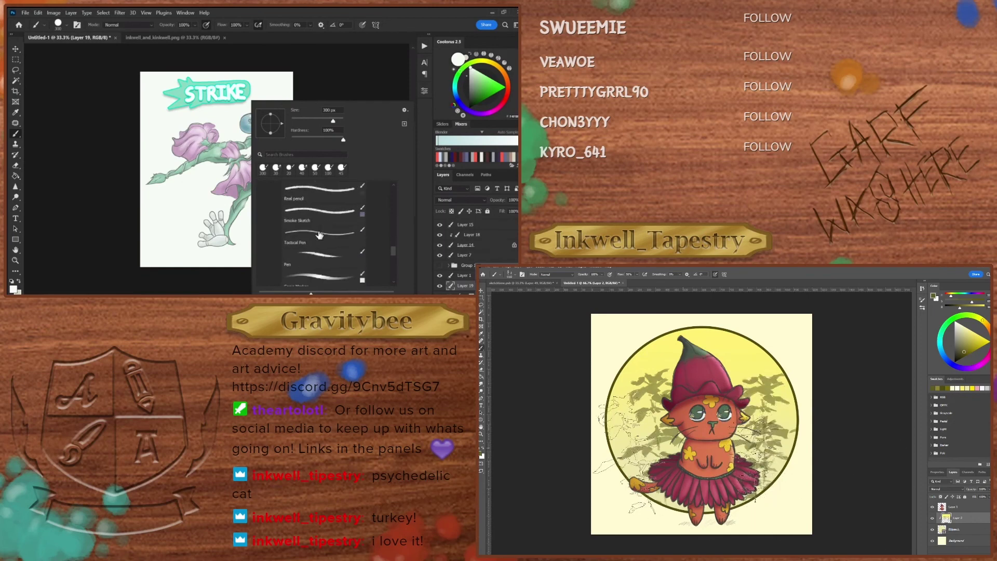
scroll(319, 234, down, 6)
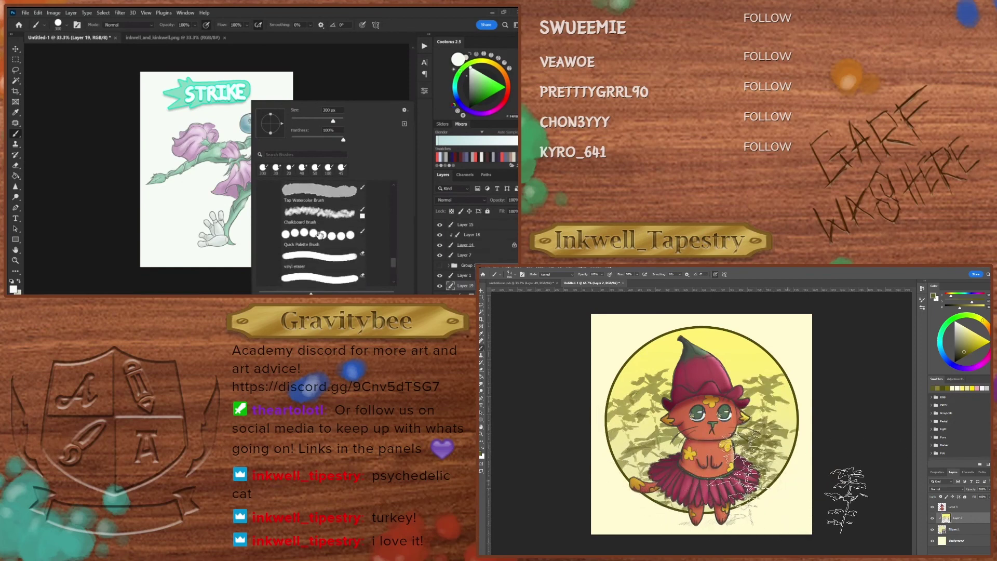
scroll(319, 234, down, 3)
click(319, 215)
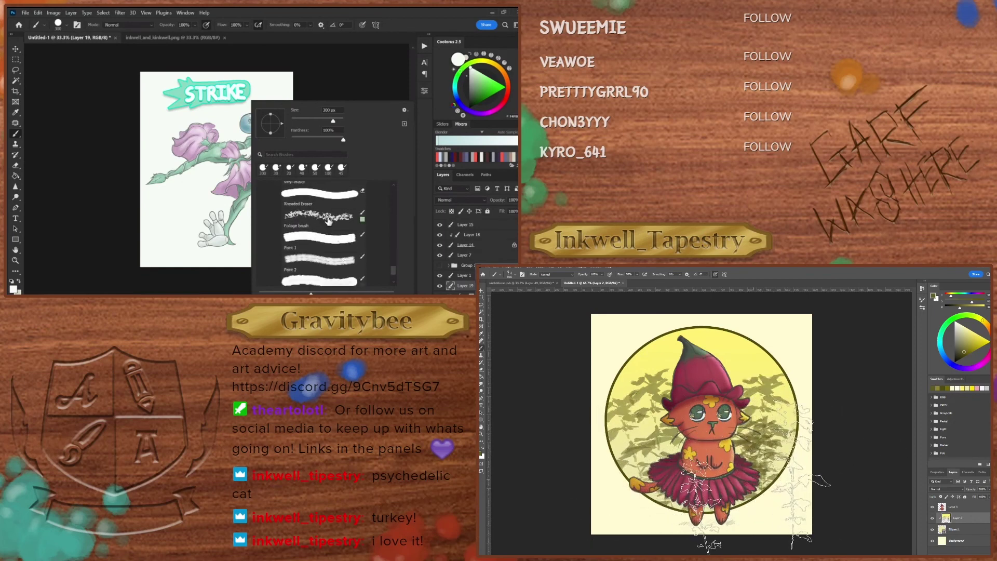
Step: Try covering the bowling illustration's background with green foliage strokes, and delete that foliage layer
click(353, 83)
mouse_move(236, 111)
mouse_down()
mouse_move(207, 166)
mouse_move(229, 192)
mouse_move(244, 249)
mouse_move(155, 233)
mouse_move(156, 120)
mouse_move(281, 135)
mouse_up()
mouse_move(280, 192)
mouse_down()
mouse_move(205, 257)
mouse_move(156, 254)
mouse_up()
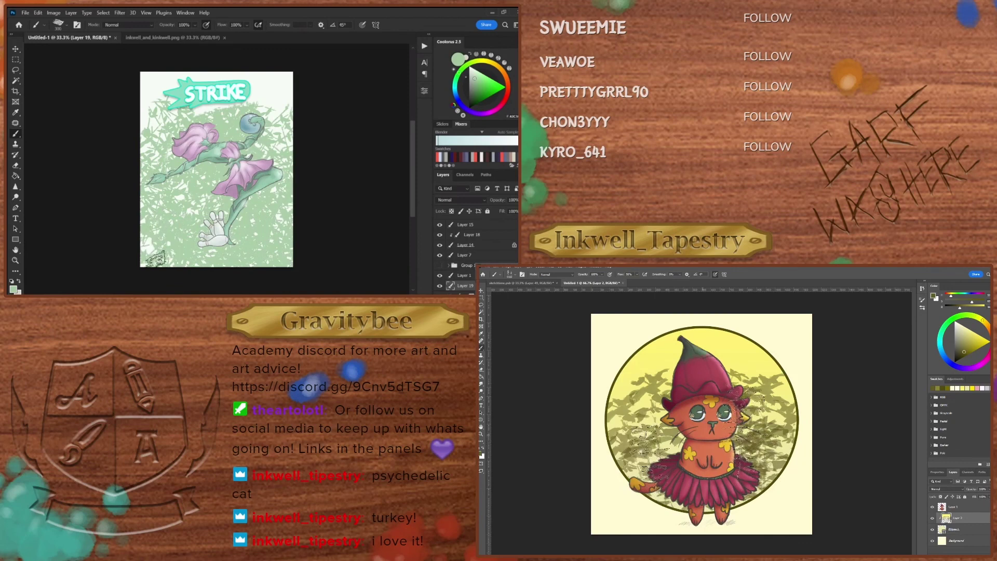
mouse_move(150, 119)
mouse_down()
mouse_move(270, 88)
mouse_move(283, 122)
mouse_up()
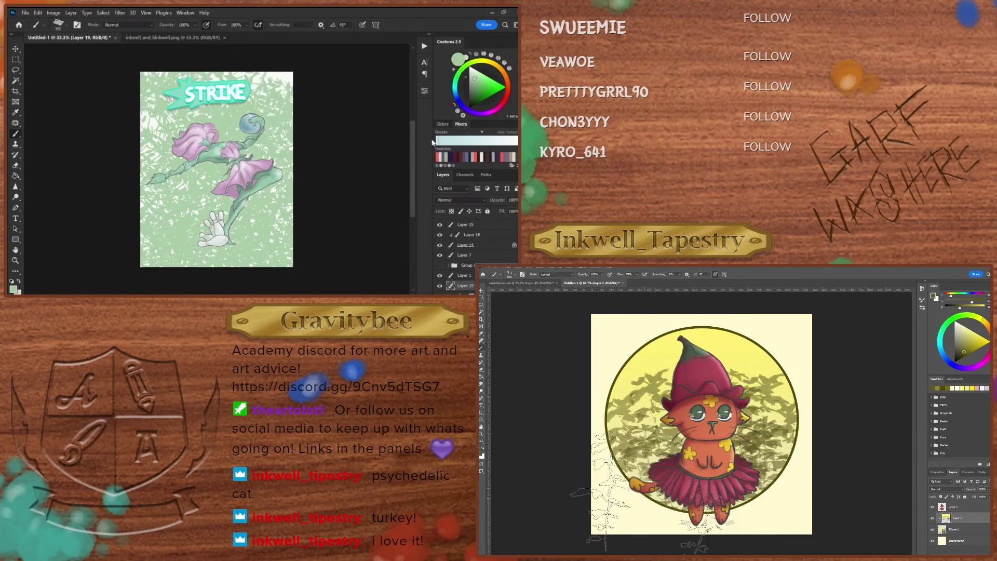
click(473, 80)
mouse_move(291, 75)
mouse_down()
mouse_move(142, 122)
mouse_move(156, 166)
mouse_move(281, 166)
mouse_move(218, 208)
mouse_move(260, 259)
mouse_up()
key(Delete)
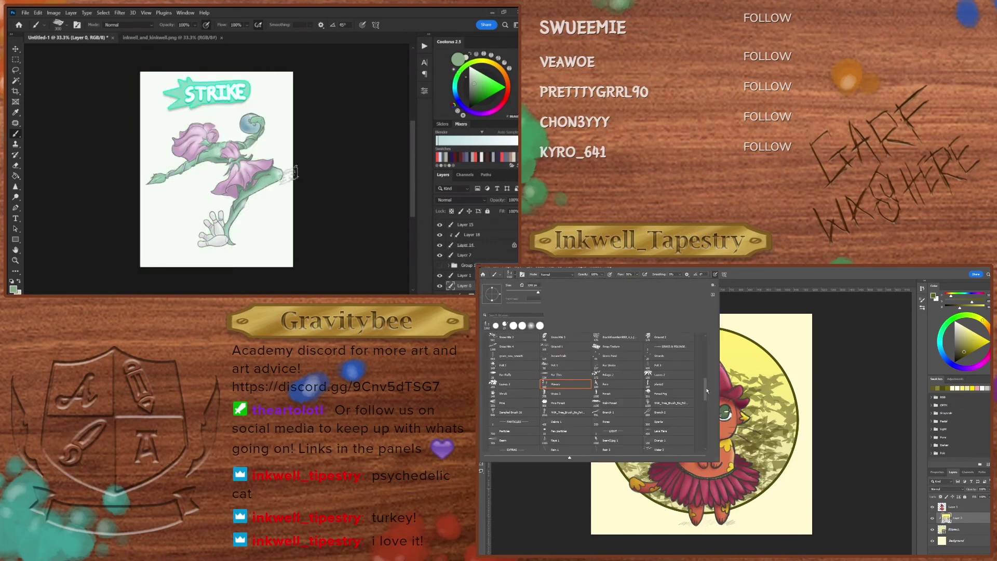
Step: Choose the Grass block in 1 brush from the Grass - Block in group of the plant brush set
right_click(294, 172)
scroll(306, 233, down, 5)
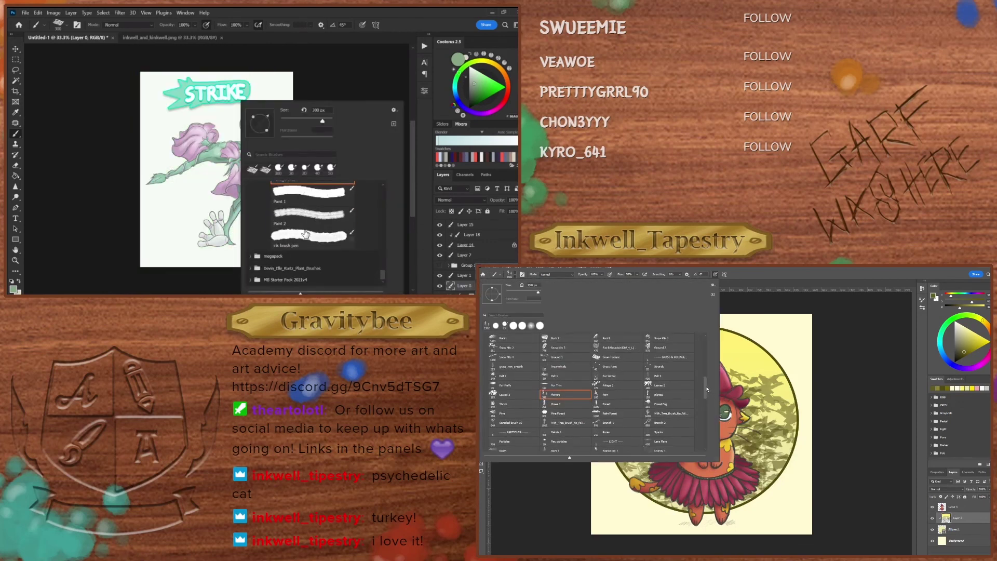
click(254, 269)
click(298, 268)
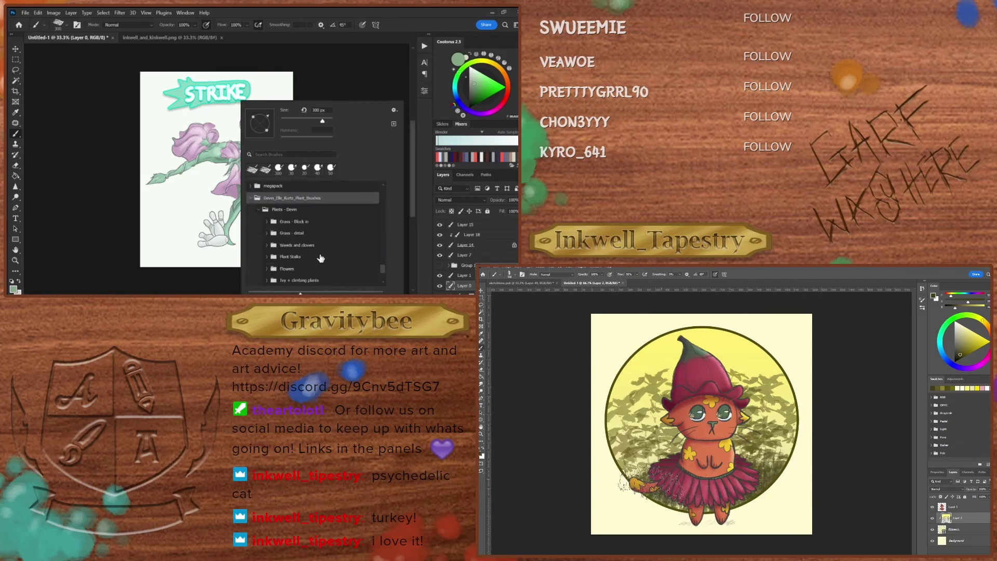
double_click(311, 197)
mouse_move(146, 240)
mouse_down()
mouse_move(162, 248)
mouse_move(204, 238)
mouse_up()
right_click(203, 234)
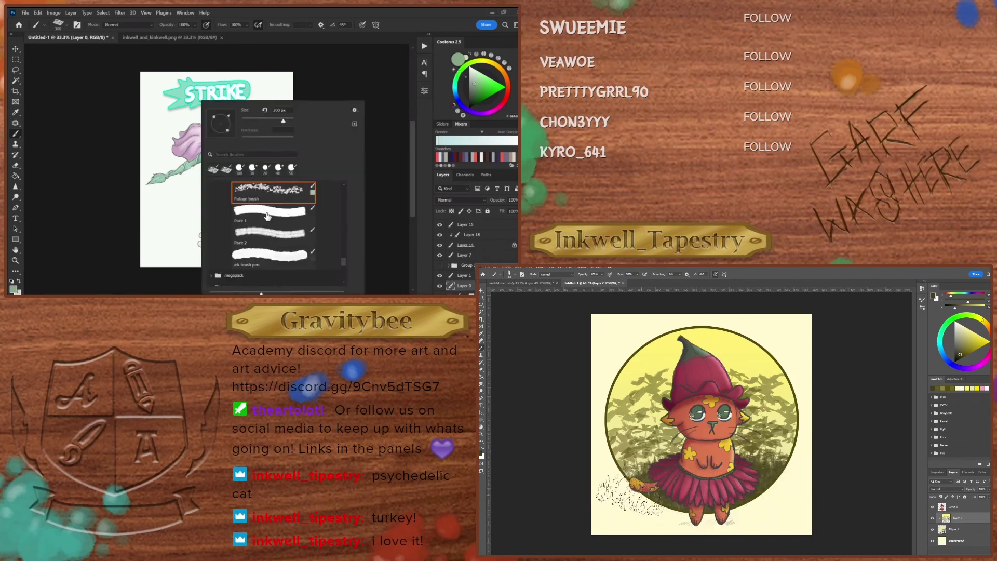
scroll(258, 255, down, 5)
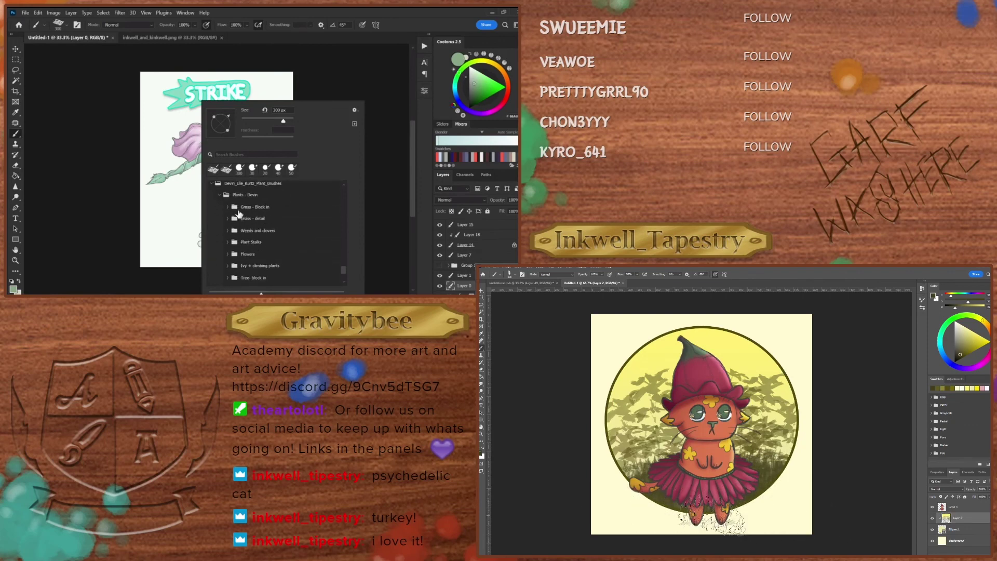
click(233, 233)
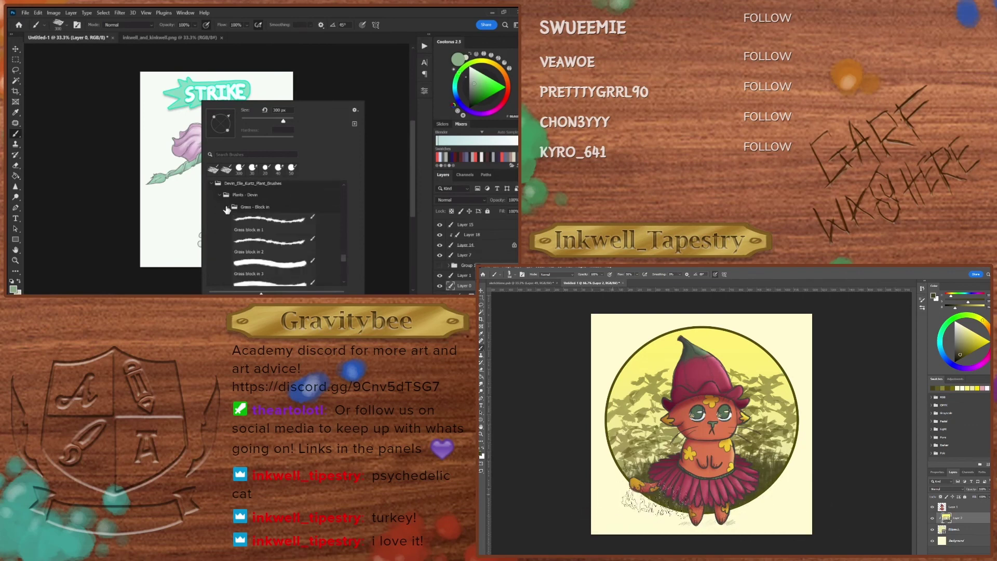
double_click(274, 230)
Step: Paint green grass across the lower bowling background, and fill the area above in lighter green with Grass block in 2
mouse_move(155, 208)
mouse_down()
mouse_move(234, 205)
mouse_move(151, 229)
mouse_move(156, 213)
mouse_move(221, 217)
mouse_move(280, 244)
mouse_move(156, 249)
mouse_move(167, 228)
mouse_move(286, 257)
mouse_up()
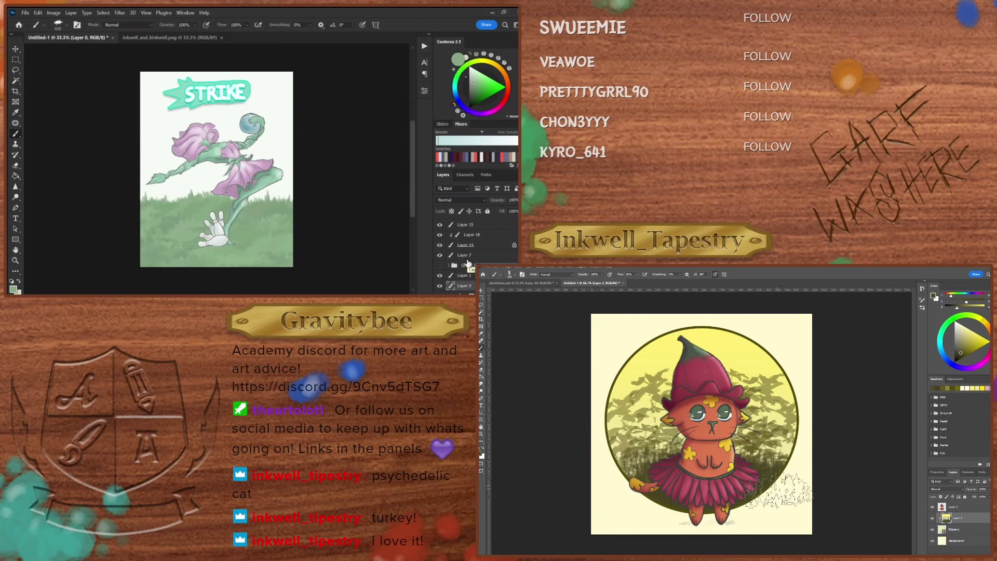
drag(292, 218, 245, 208)
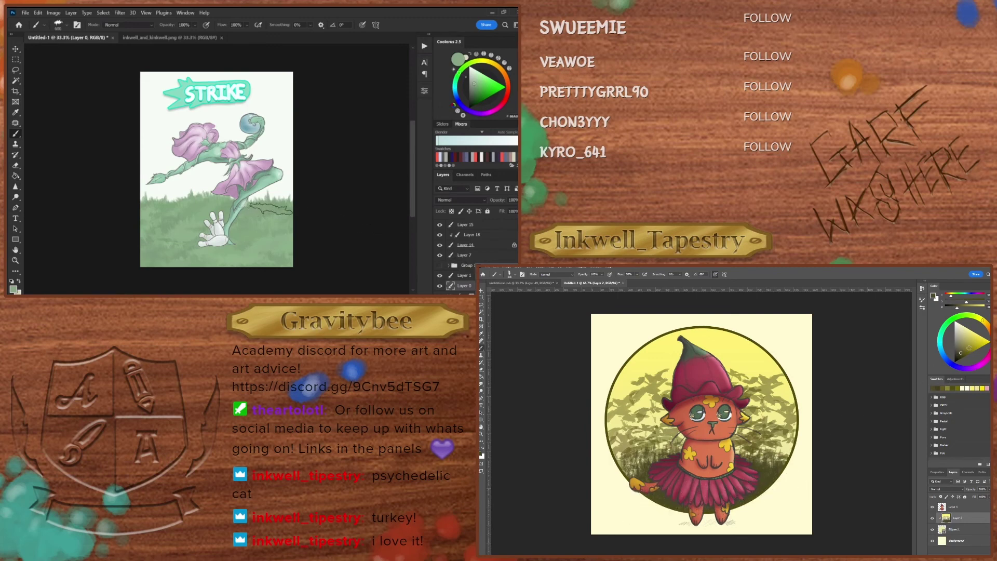
right_click(226, 102)
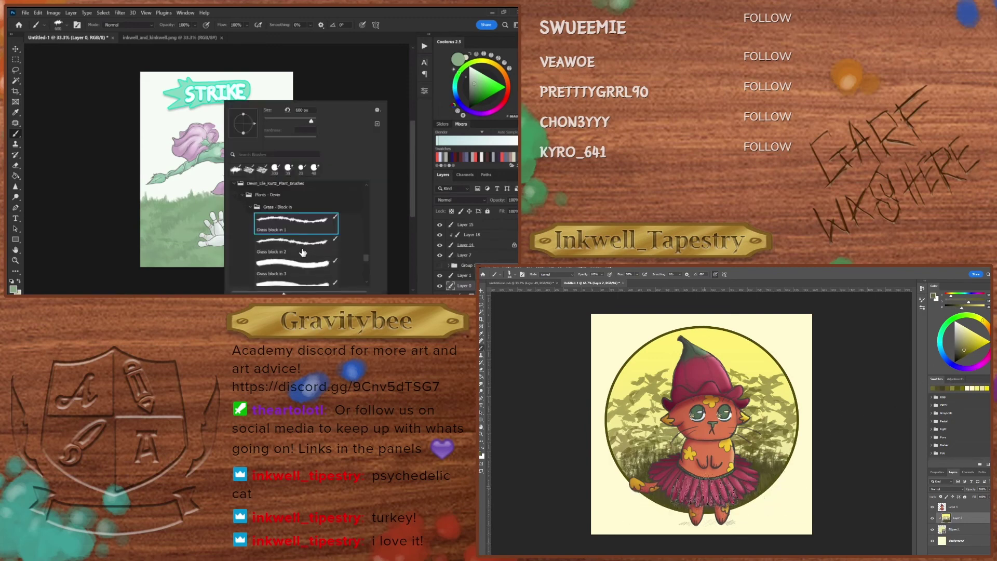
click(303, 252)
key(Return)
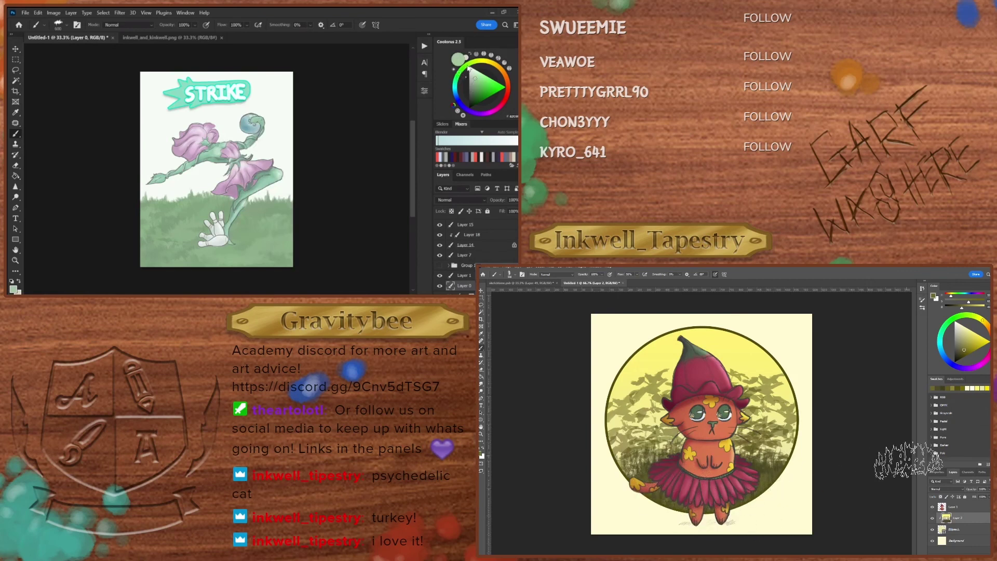
mouse_move(134, 196)
mouse_down()
mouse_move(312, 187)
mouse_move(118, 167)
mouse_move(295, 177)
mouse_move(136, 163)
mouse_move(311, 129)
mouse_move(139, 96)
mouse_move(311, 78)
mouse_move(133, 79)
mouse_move(330, 136)
mouse_up()
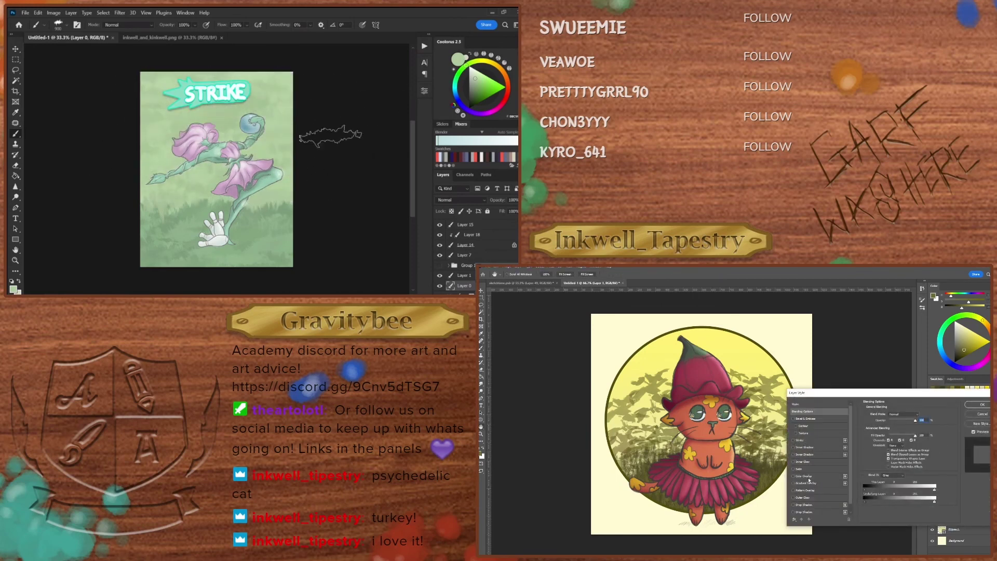
Step: Extend the darker grass behind the bowling figure, and switch from the 250 px brush to another Grass - Block in brush
right_click(196, 213)
click(370, 76)
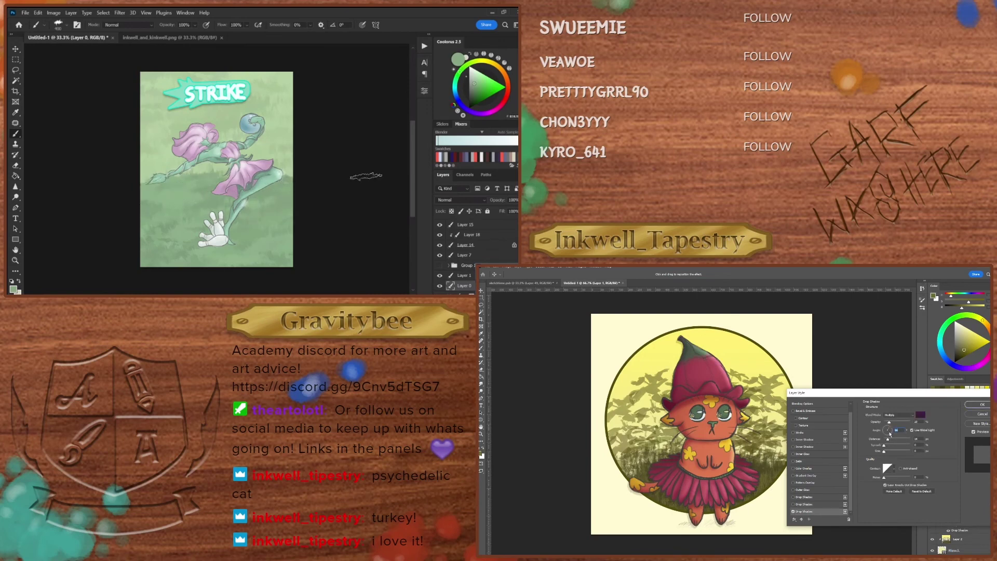
key(bracketleft)
key(bracketleft)
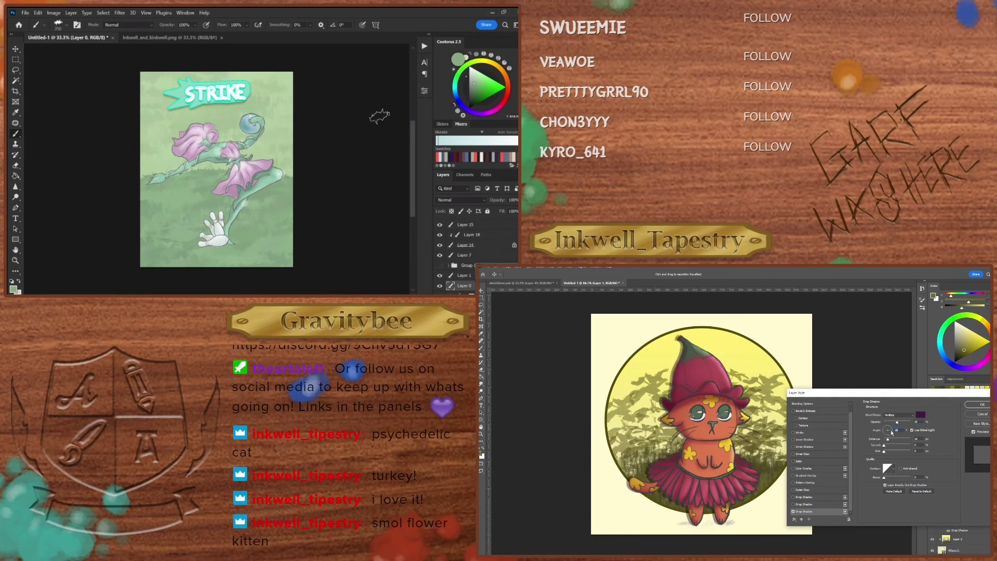
right_click(260, 186)
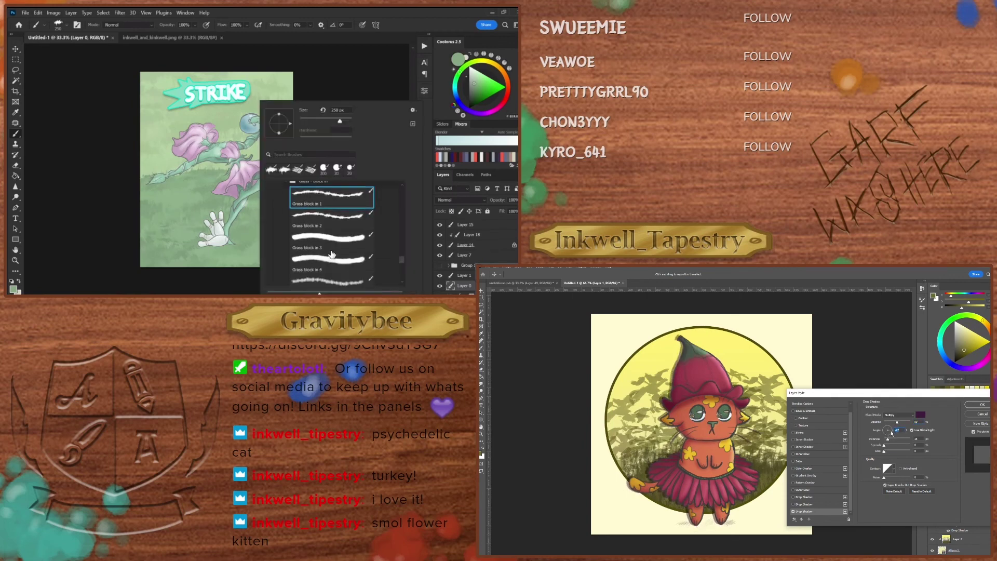
scroll(338, 246, down, 1)
double_click(338, 262)
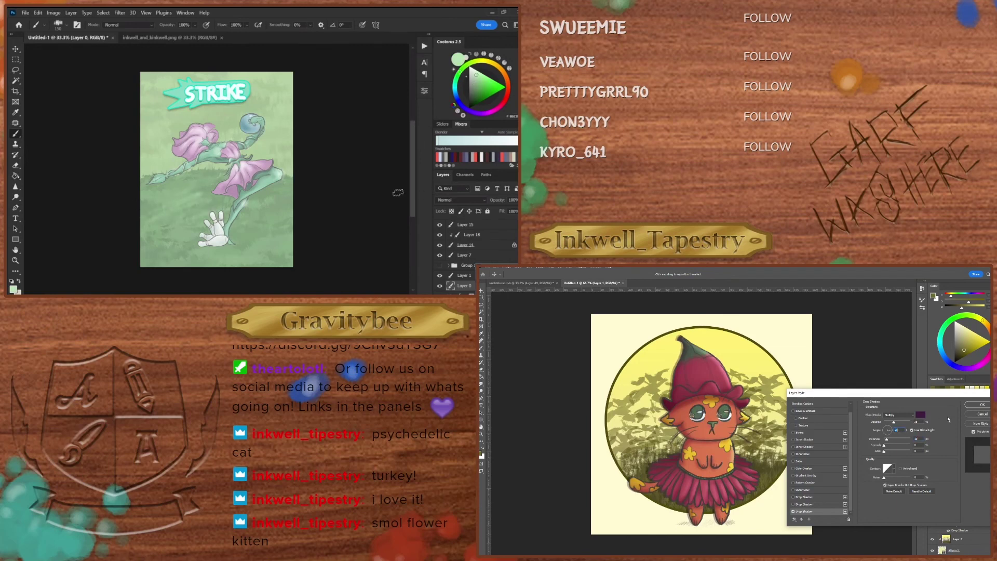
Step: Apply the drop shadow to the cat layer, and add an empty layer above it for the artist's signature
click(983, 404)
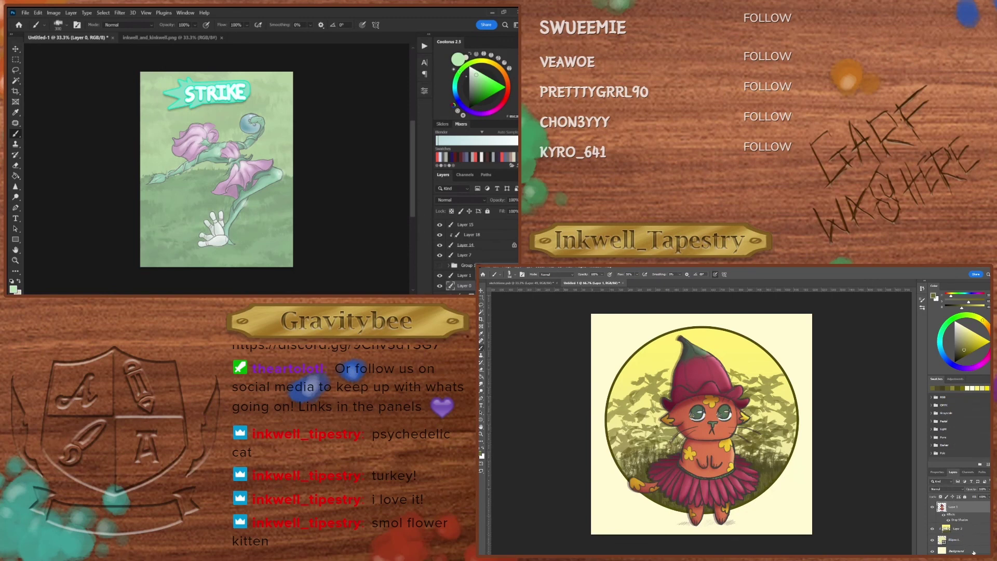
key(ctrl+shift+alt+n)
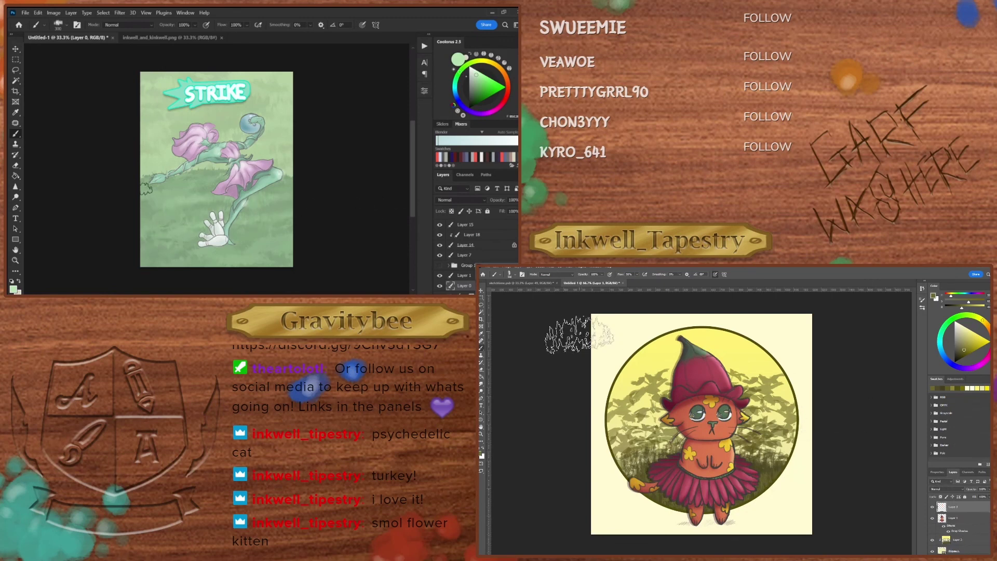
click(520, 273)
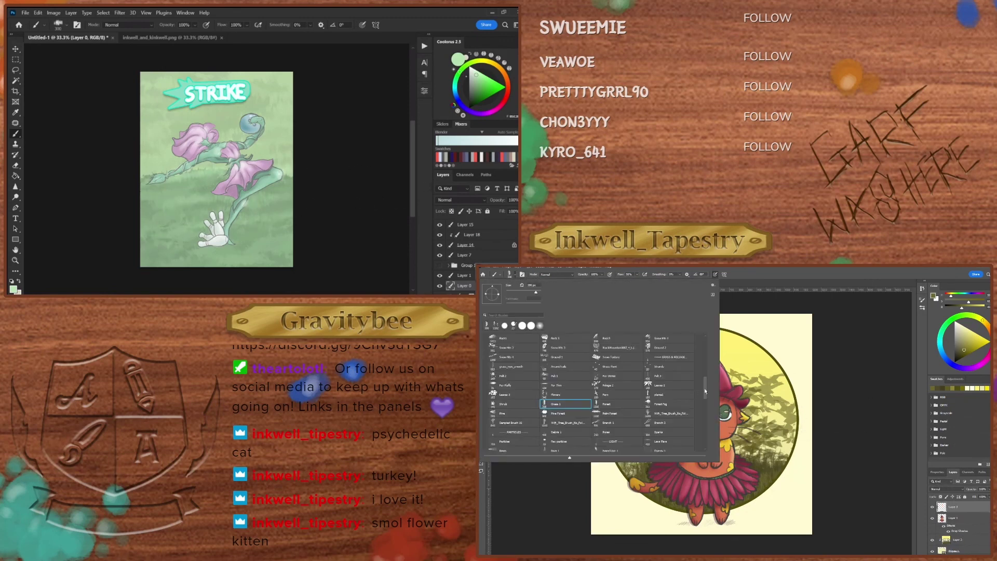
scroll(510, 393, up, 10)
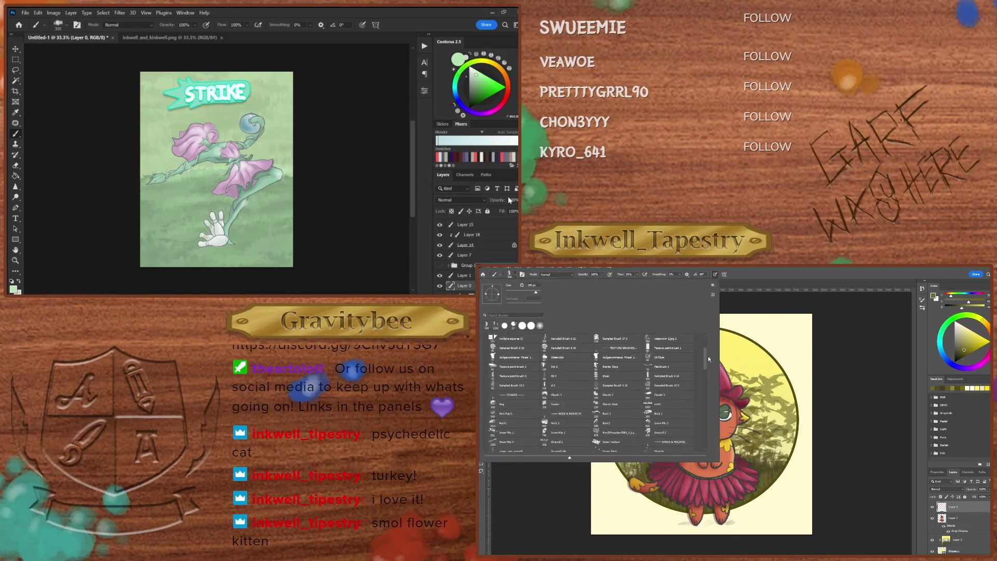
Step: Add grass strokes to the bowling background with the Grass texture brush, and choose a smaller signature brush for the cat illustration
right_click(422, 263)
scroll(354, 247, down, 2)
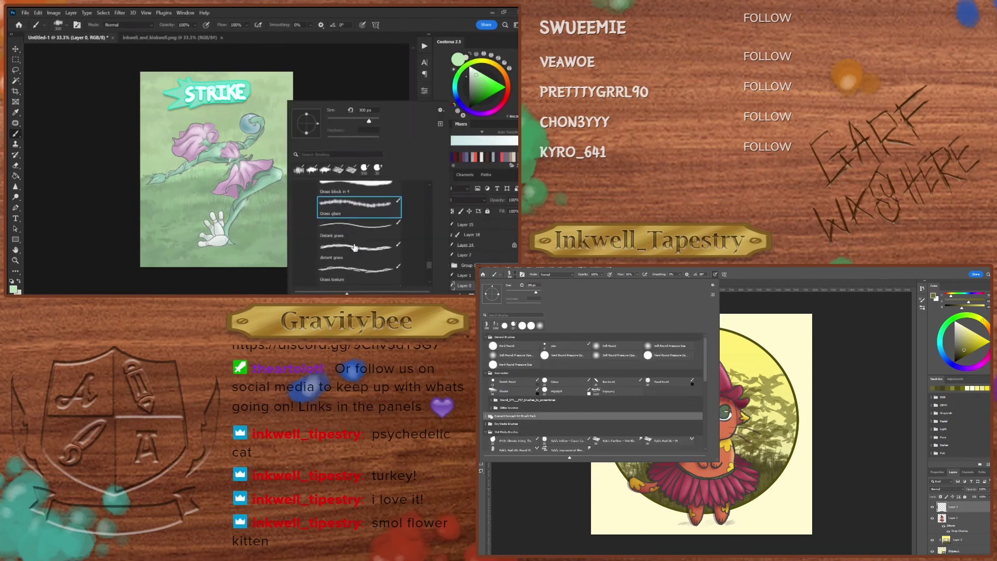
click(362, 226)
click(606, 391)
click(358, 262)
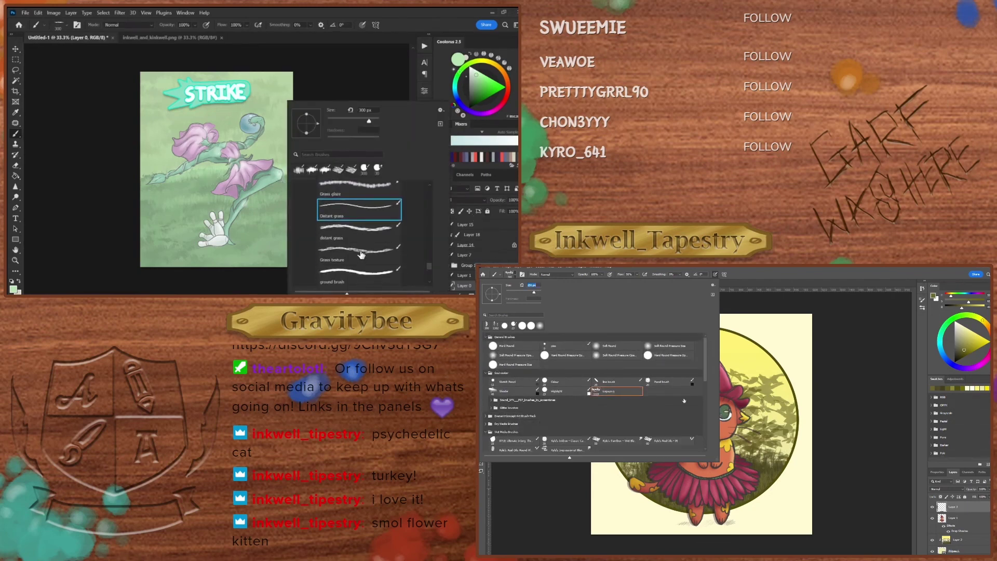
click(370, 67)
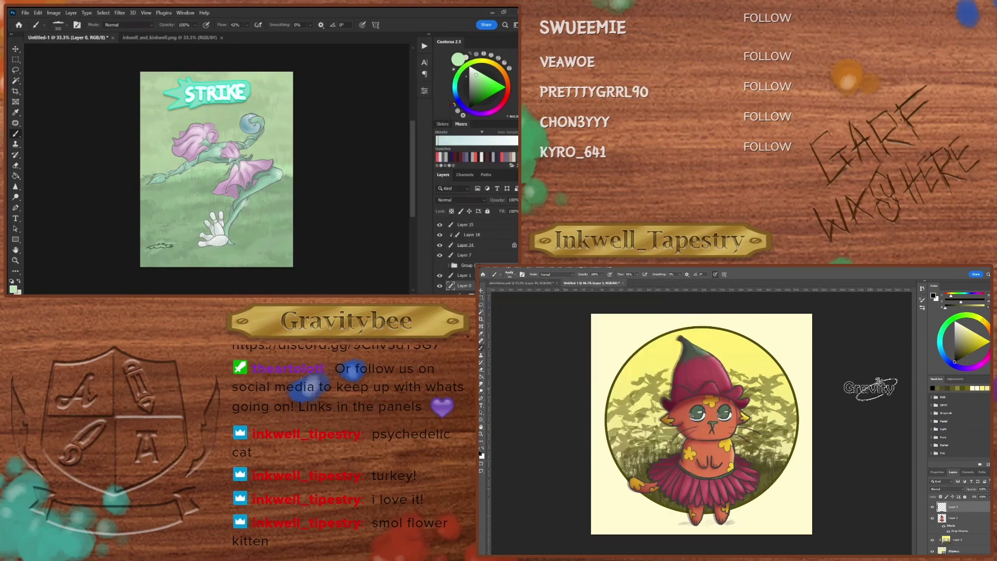
drag(165, 255, 188, 255)
drag(537, 297, 529, 294)
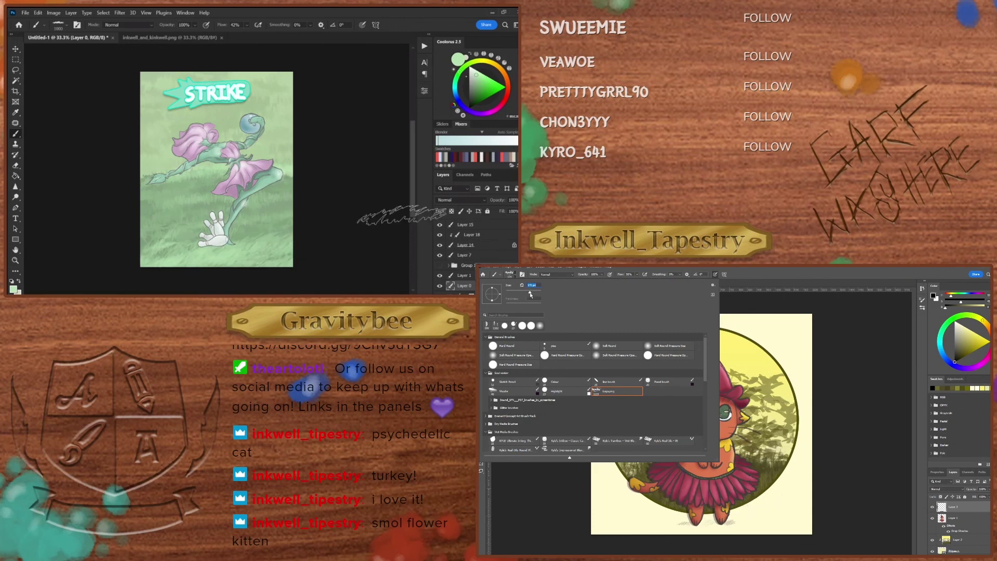
Step: Paint a tan dirt patch under the bowling pins with the ground brush, and stamp the signature beside the cat's tail
right_click(397, 213)
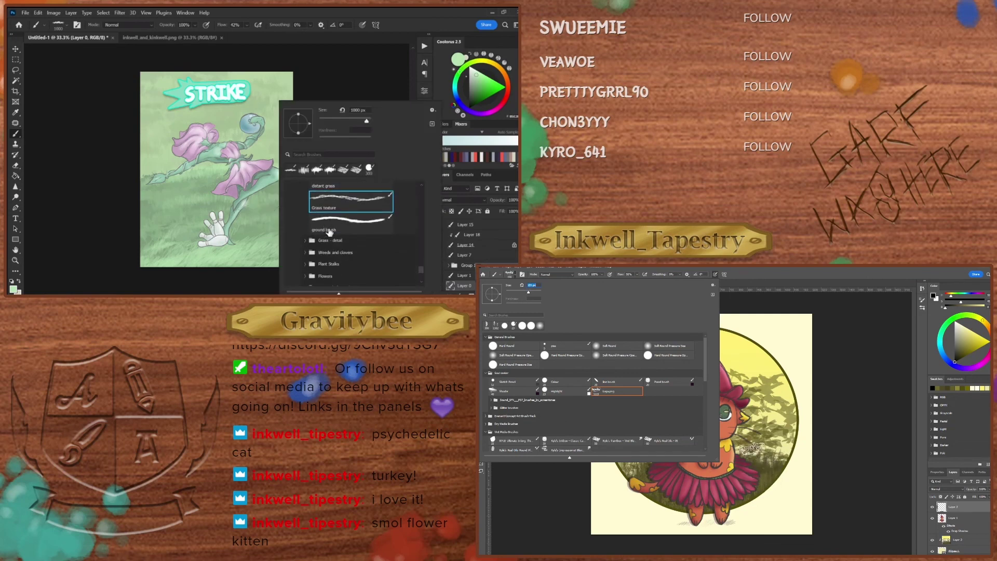
click(329, 231)
key(Return)
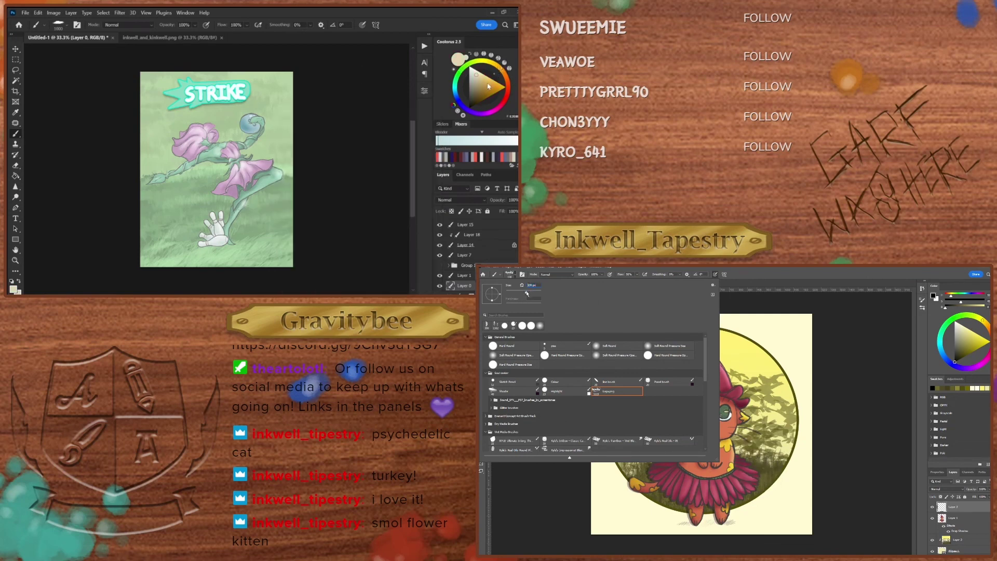
key(Return)
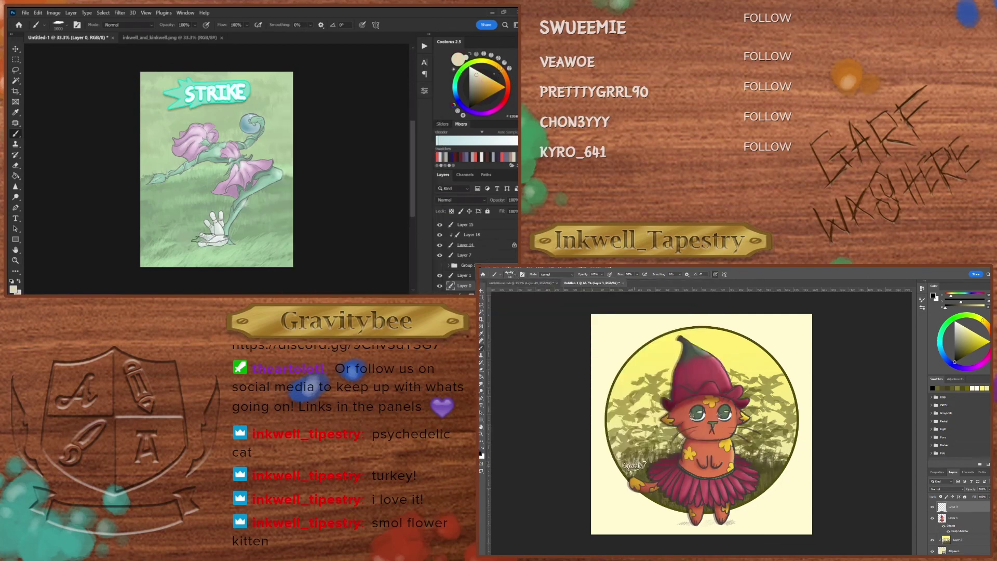
click(634, 465)
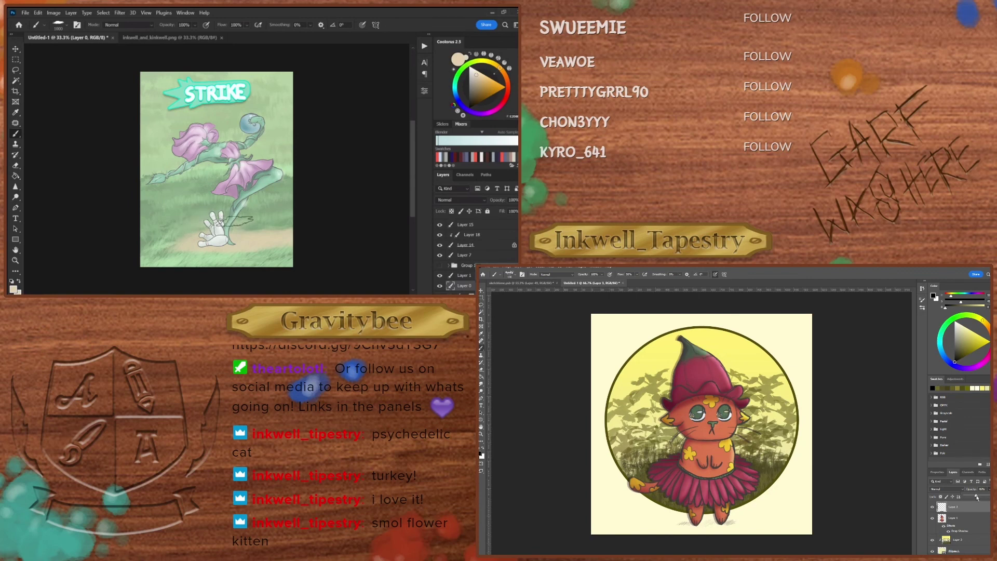
Step: Reduce the brush size, and set the blend mode of the cat illustration's signature layer to Hard Light
key(bracketleft)
key(bracketleft)
key(bracketleft)
key(bracketleft)
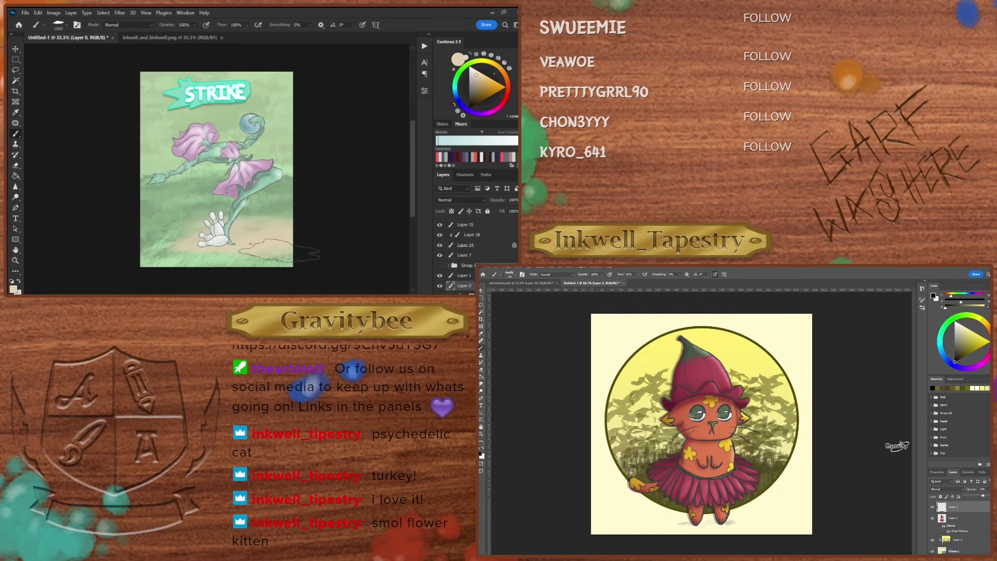
click(947, 489)
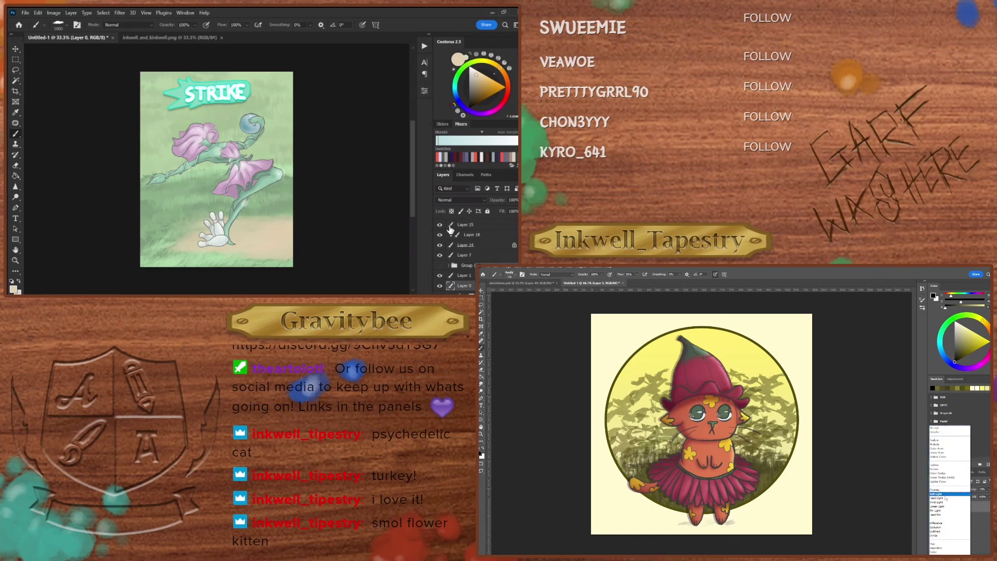
click(946, 498)
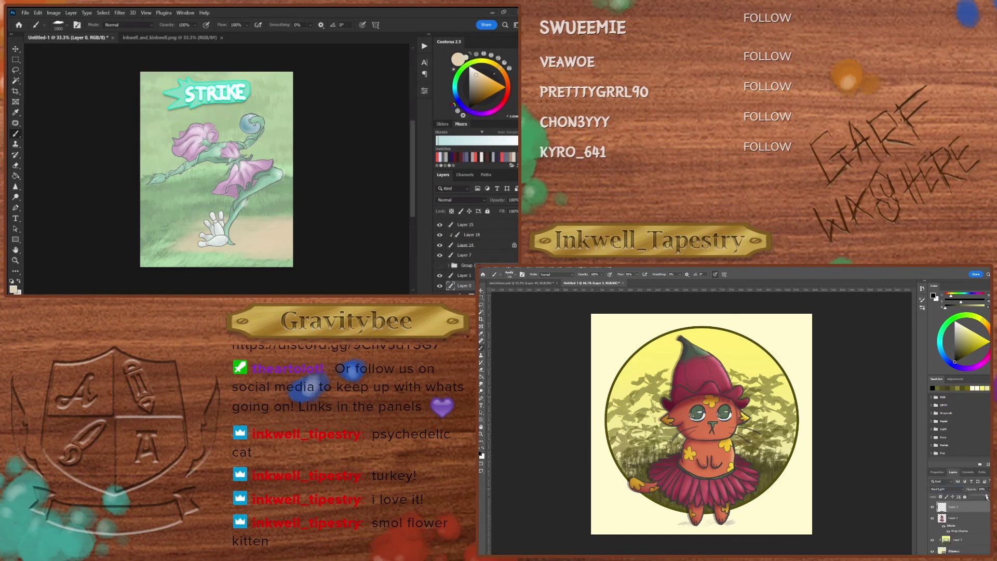
Step: Add a new layer above all others in the bowling illustration, and expand the Grass - detail brush group
scroll(449, 231, up, 3)
click(503, 222)
key(ctrl+shift+alt+n)
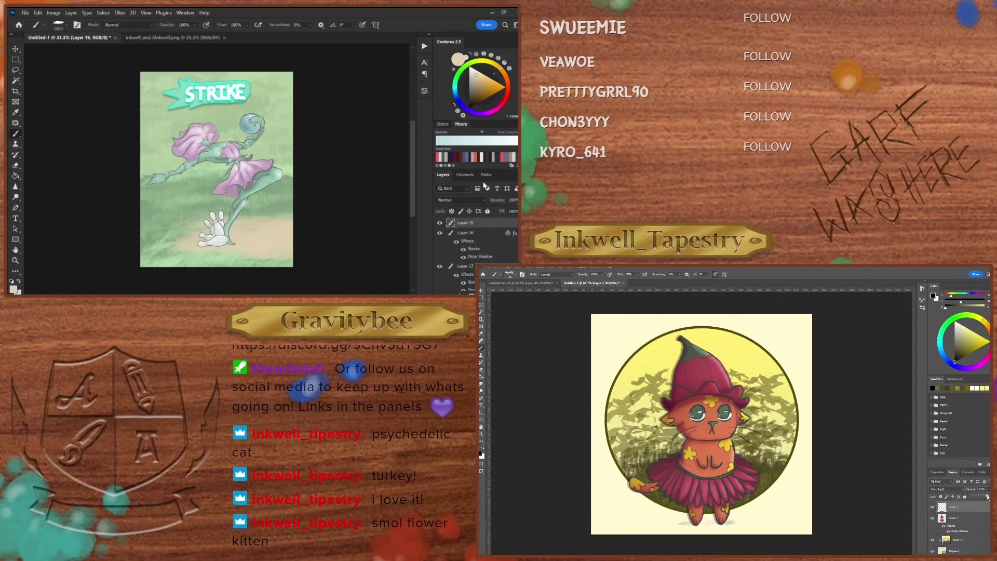
right_click(300, 212)
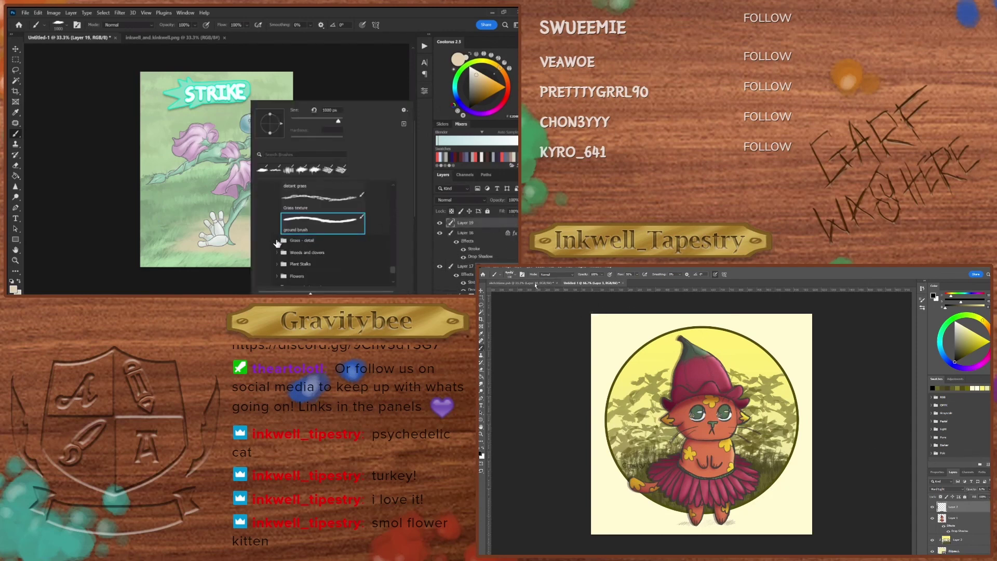
click(283, 241)
Step: Save and close the cat sketch document, and paint Grass blades foliage in the lower corners of the bowling illustration
click(538, 283)
click(486, 267)
click(336, 278)
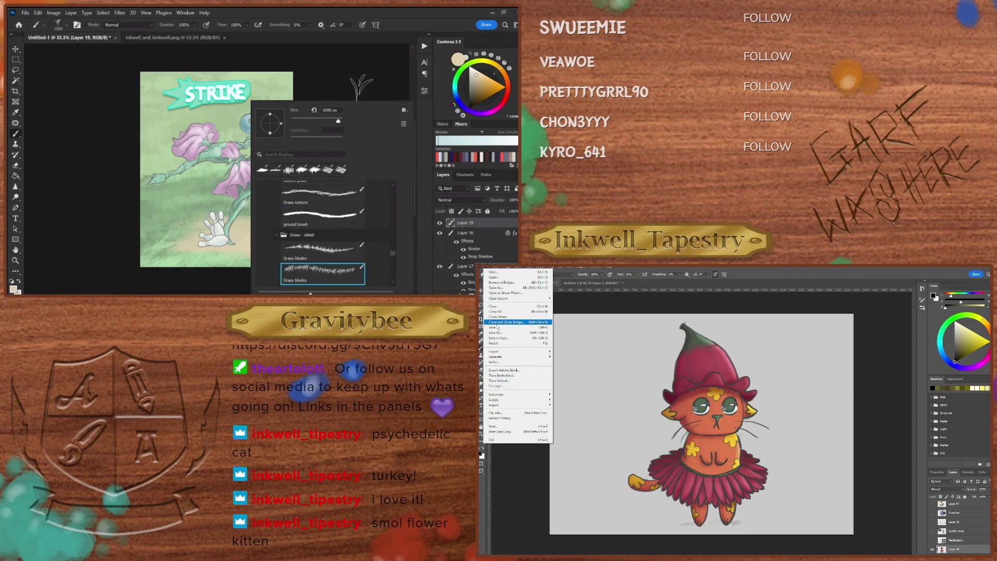
key(Return)
key(Escape)
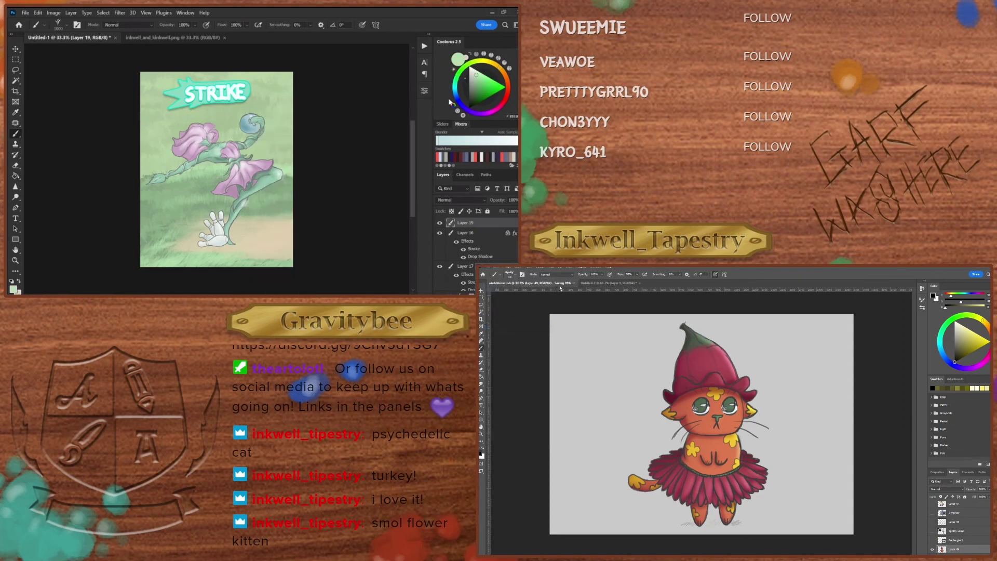
drag(144, 262, 180, 257)
click(555, 283)
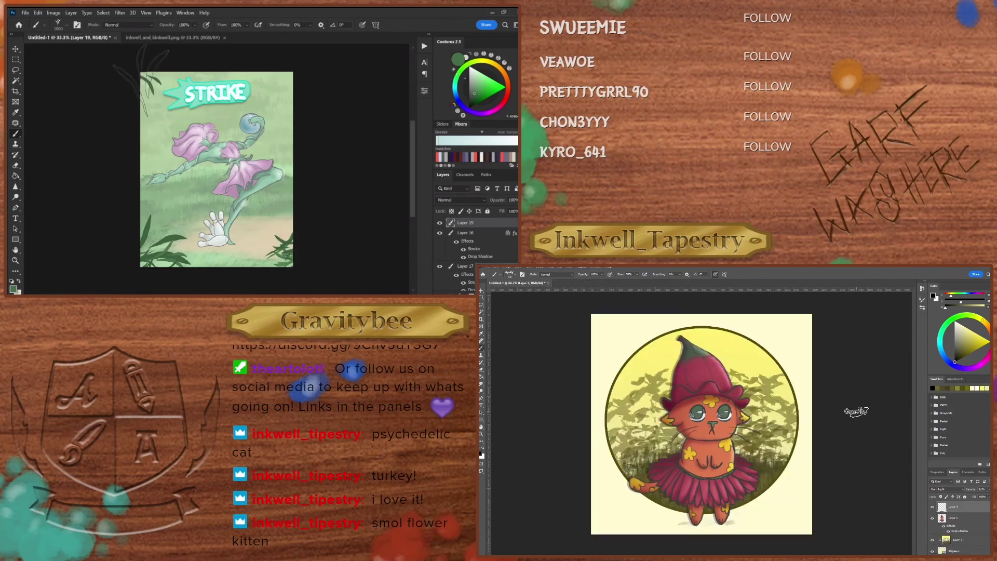
Step: Paint dark green leaf blades in the bowling illustration's upper-left corner, and ready the Eraser on the cat's layer
click(136, 97)
click(140, 161)
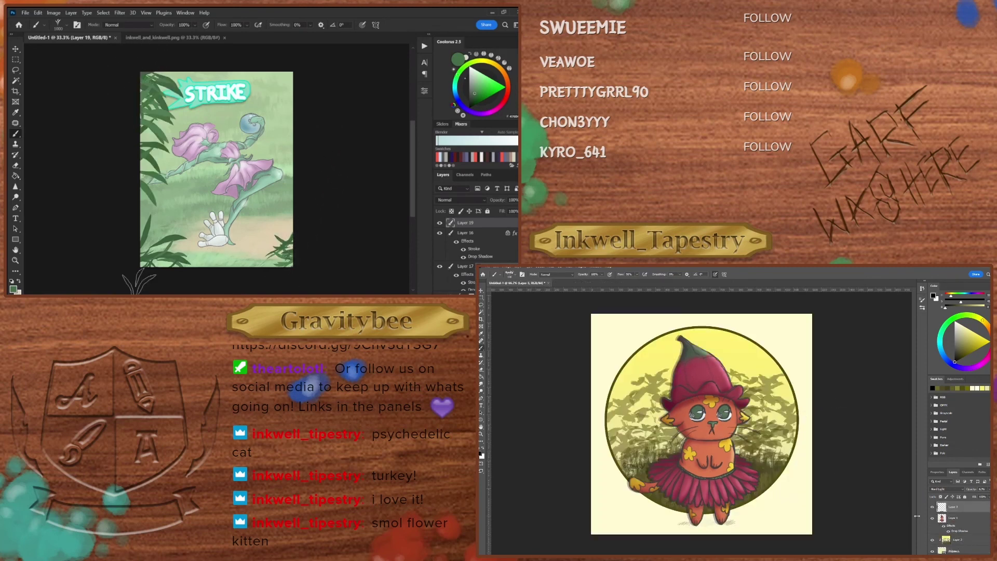
click(952, 517)
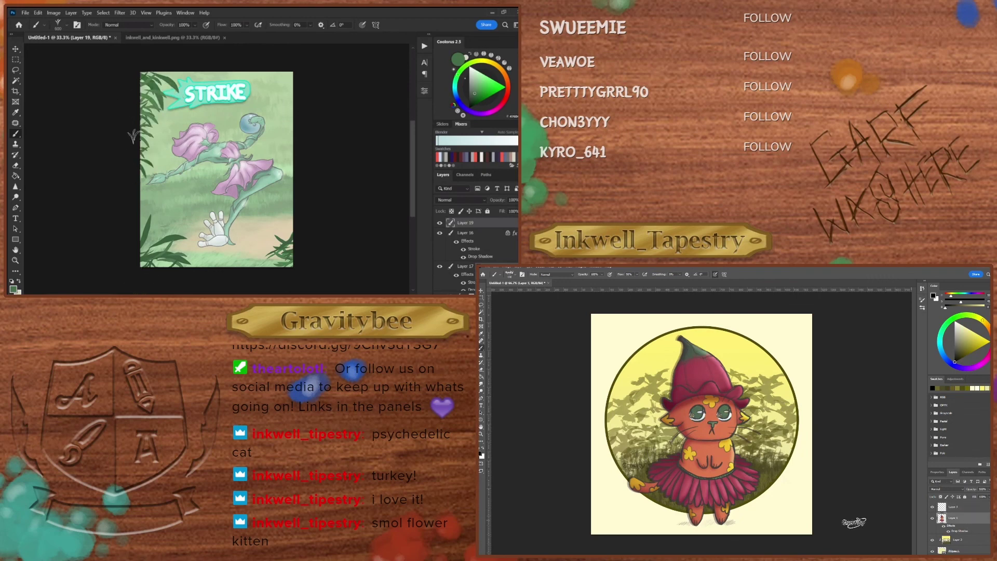
drag(155, 203, 152, 162)
key(e)
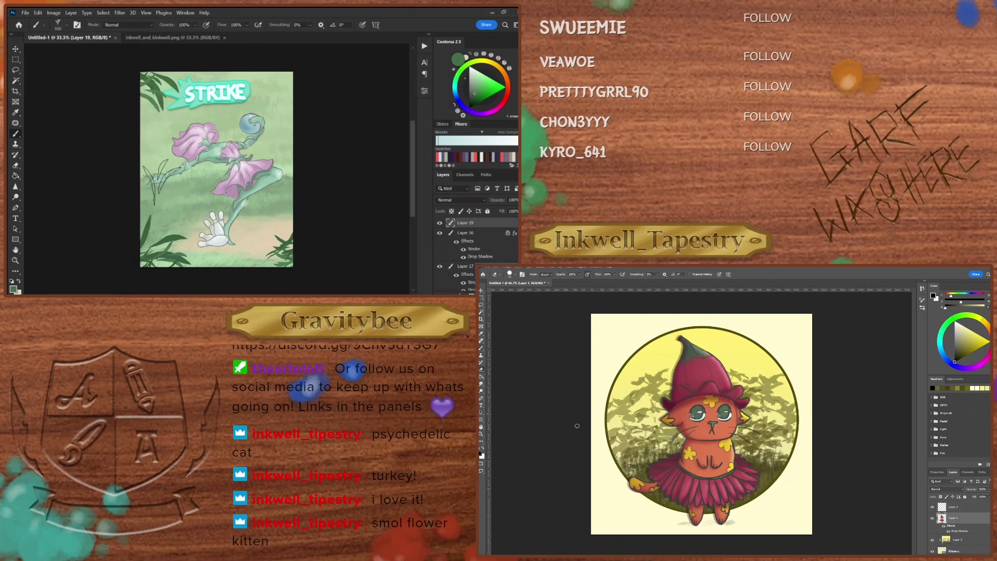
drag(148, 78, 148, 109)
Step: Paint short grass along the bowling illustration's bottom edge with another Grass blades brush, undoing the taller strokes over the pins
right_click(255, 156)
click(327, 260)
key(Return)
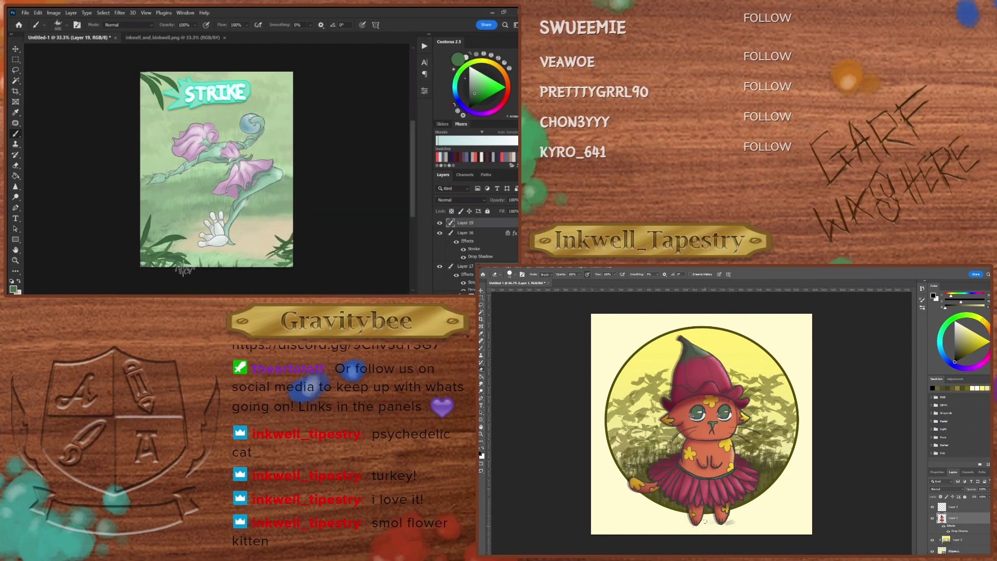
drag(127, 256, 292, 257)
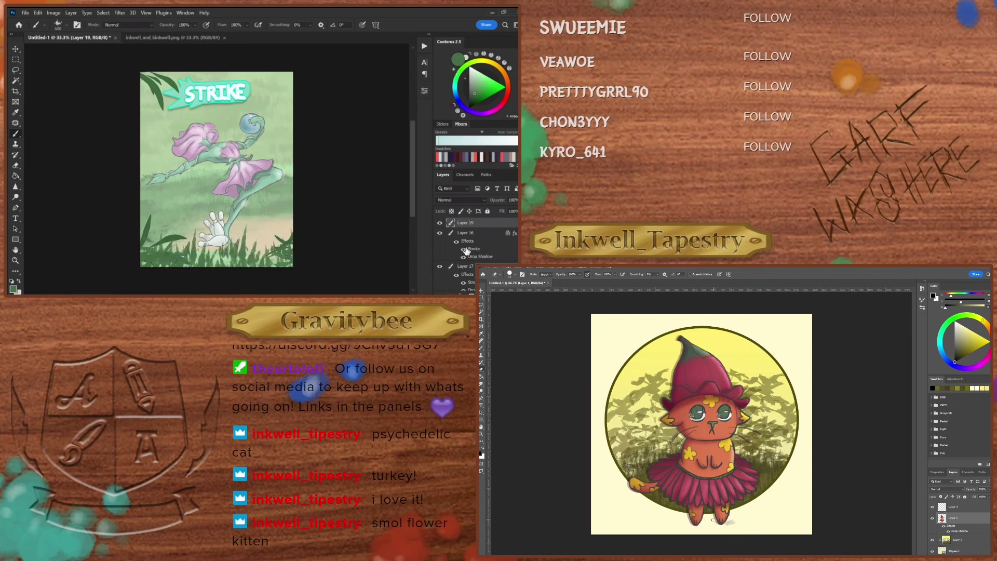
drag(204, 267, 265, 257)
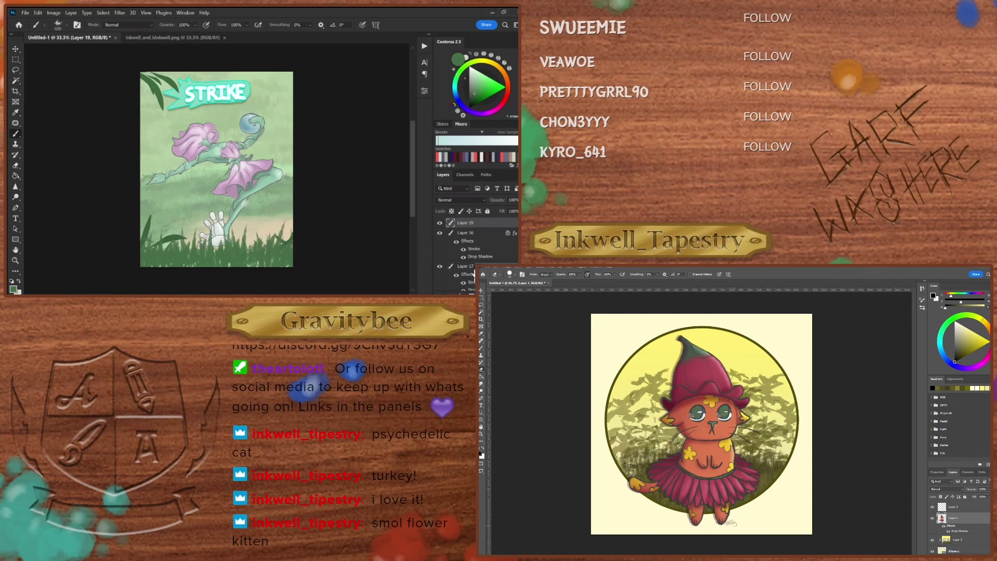
key(ctrl+z)
key(ctrl+z)
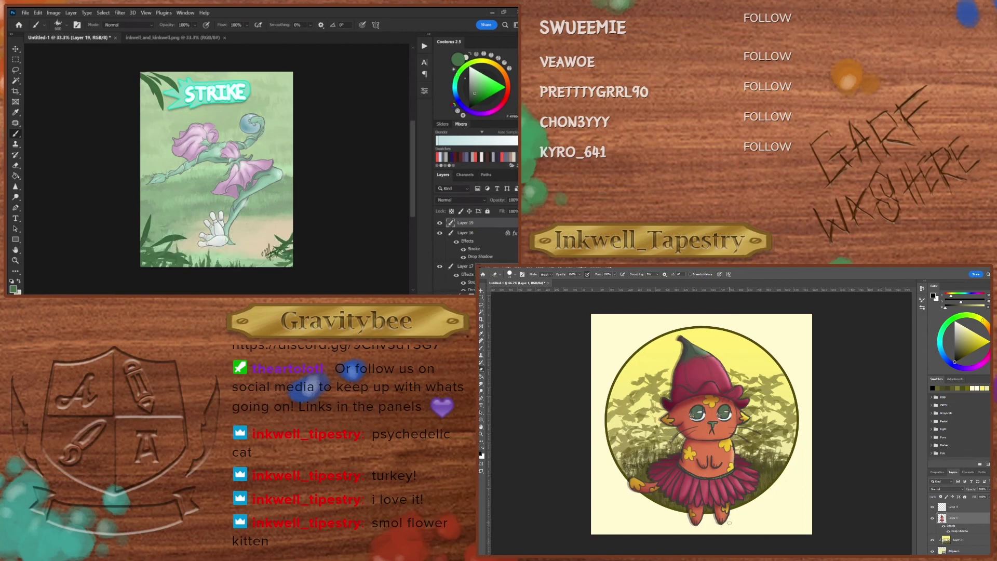
drag(280, 244, 262, 259)
mouse_move(143, 259)
mouse_down()
mouse_move(166, 273)
mouse_move(218, 265)
mouse_up()
Step: Fill the bowling illustration's bottom edge with dense dark green grass using the long grass brush at 600 px
right_click(364, 260)
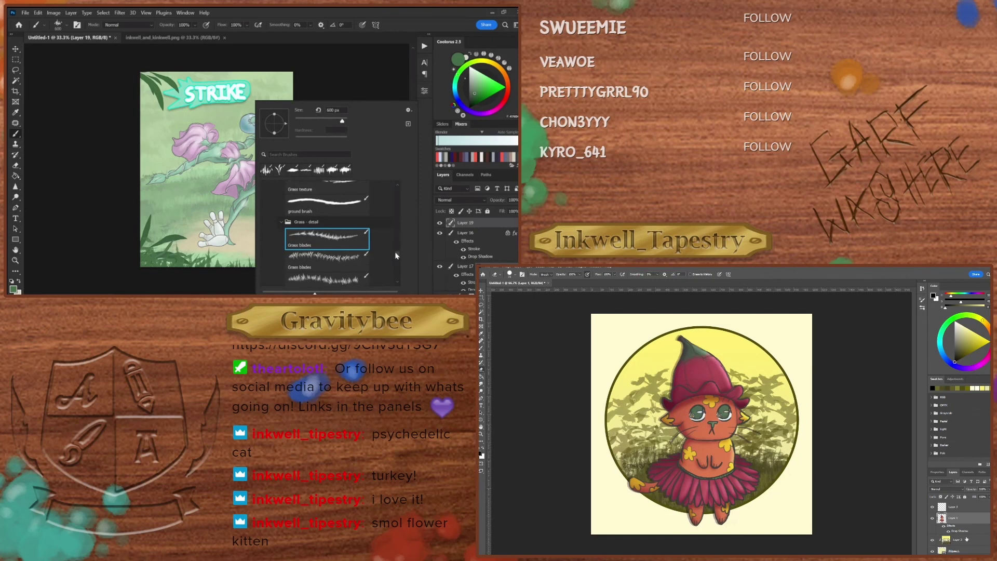
scroll(394, 252, down, 4)
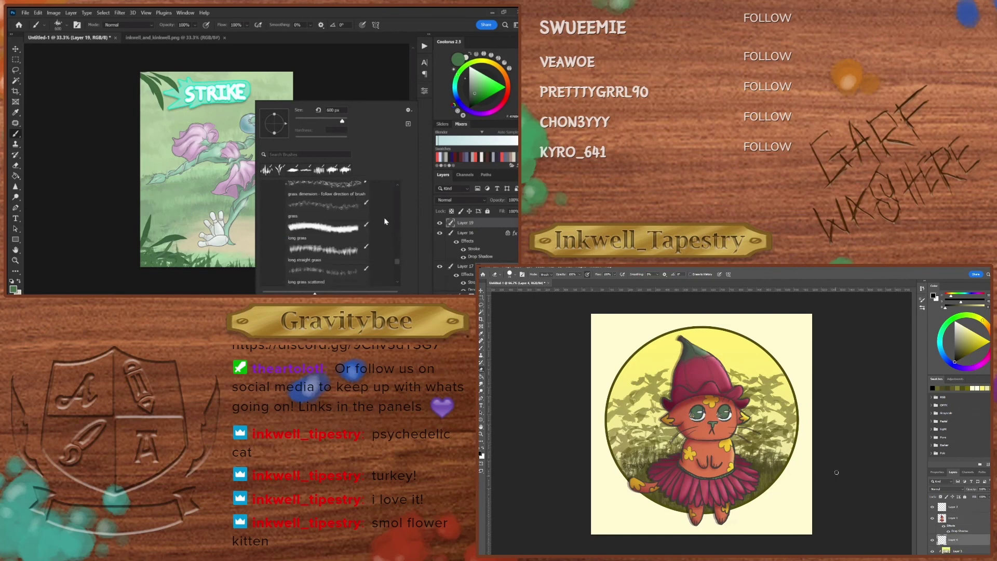
double_click(336, 232)
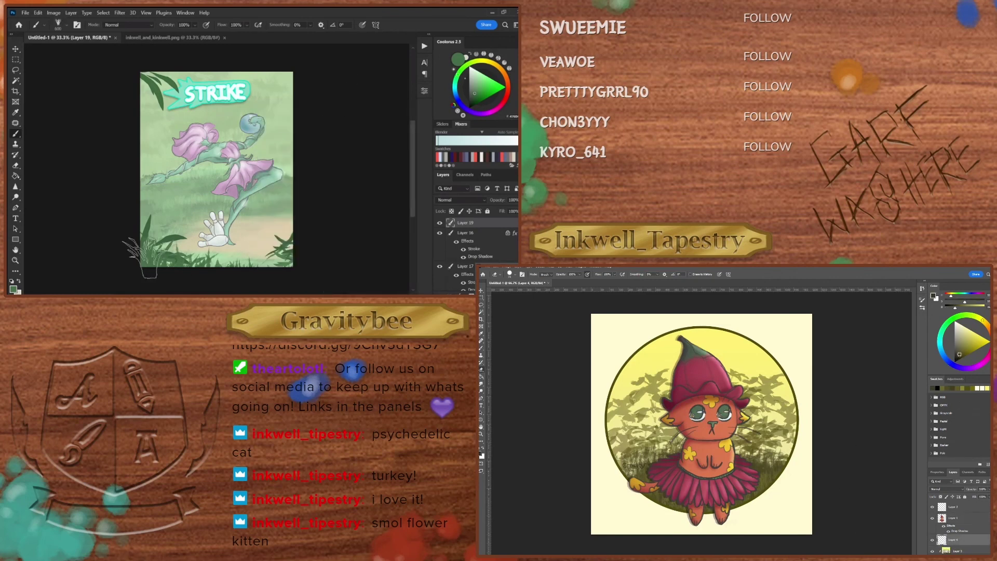
drag(190, 278, 283, 259)
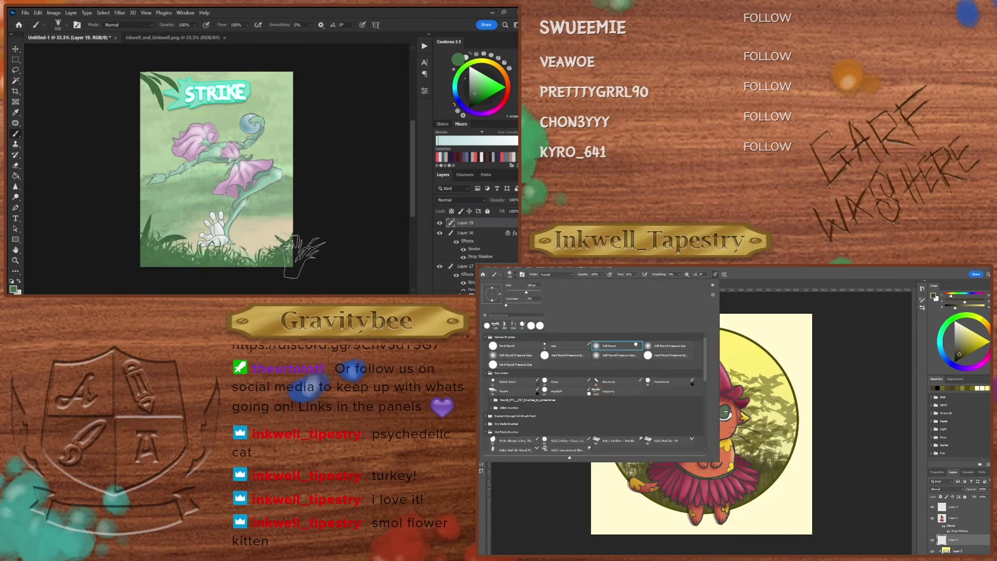
drag(309, 257, 187, 264)
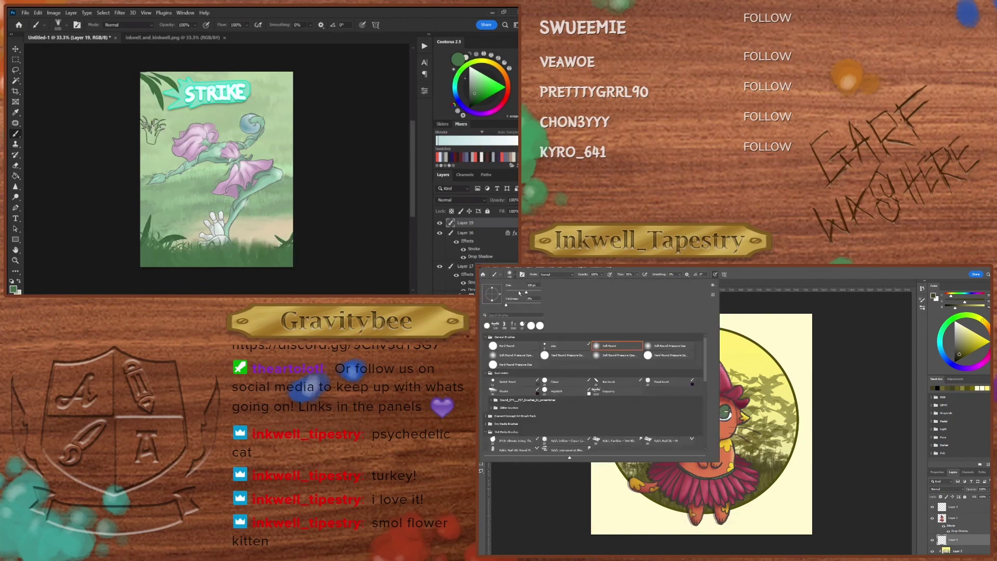
Step: Choose the Grass blade brush and a darker green, and paint tall blades in the bowling illustration's lower-left corner
right_click(156, 127)
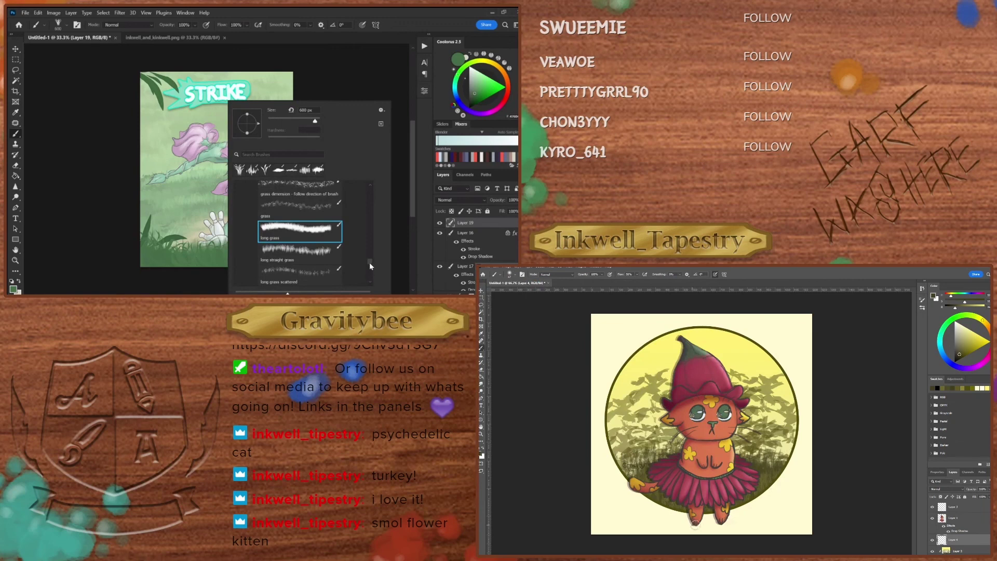
drag(369, 262, 370, 273)
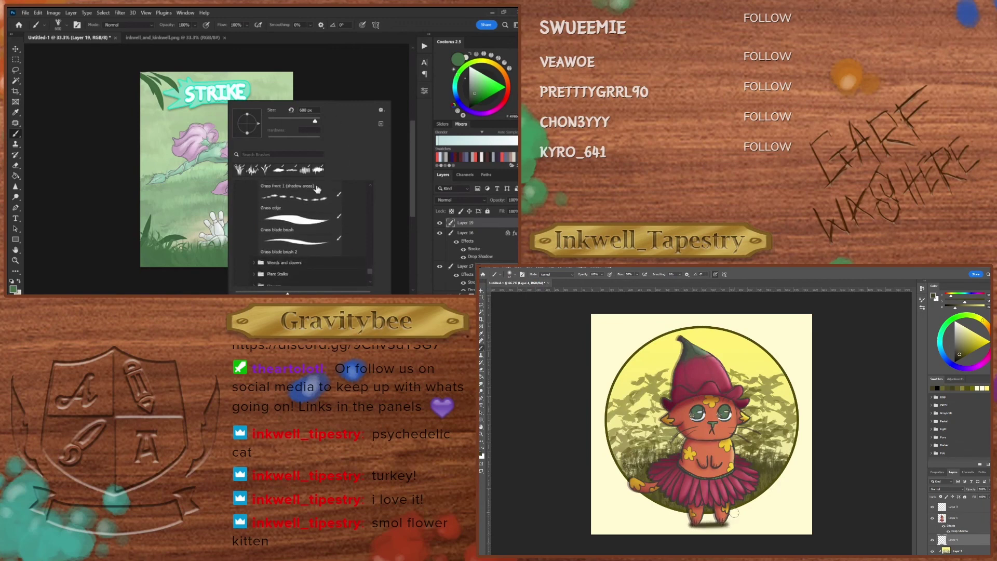
click(298, 217)
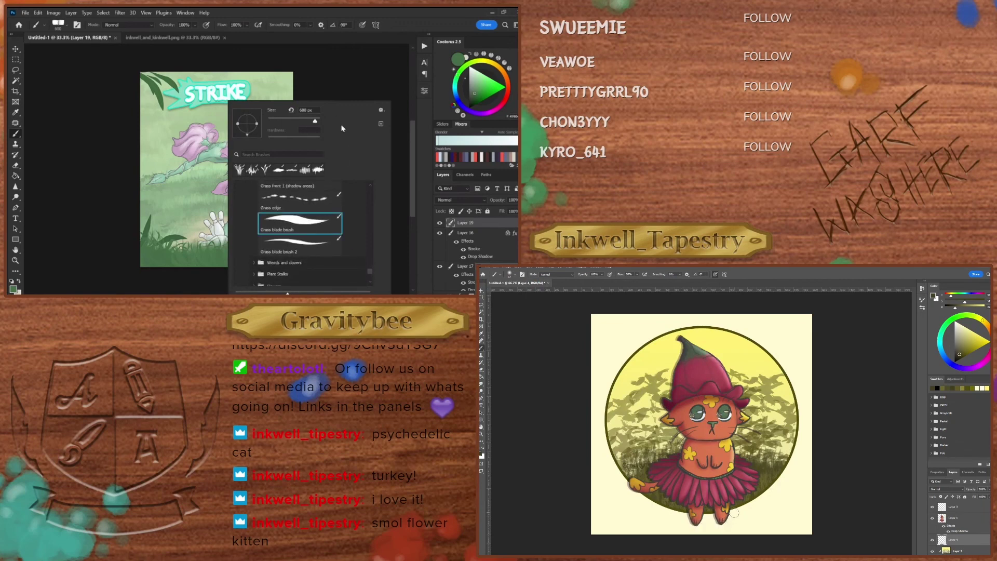
click(473, 101)
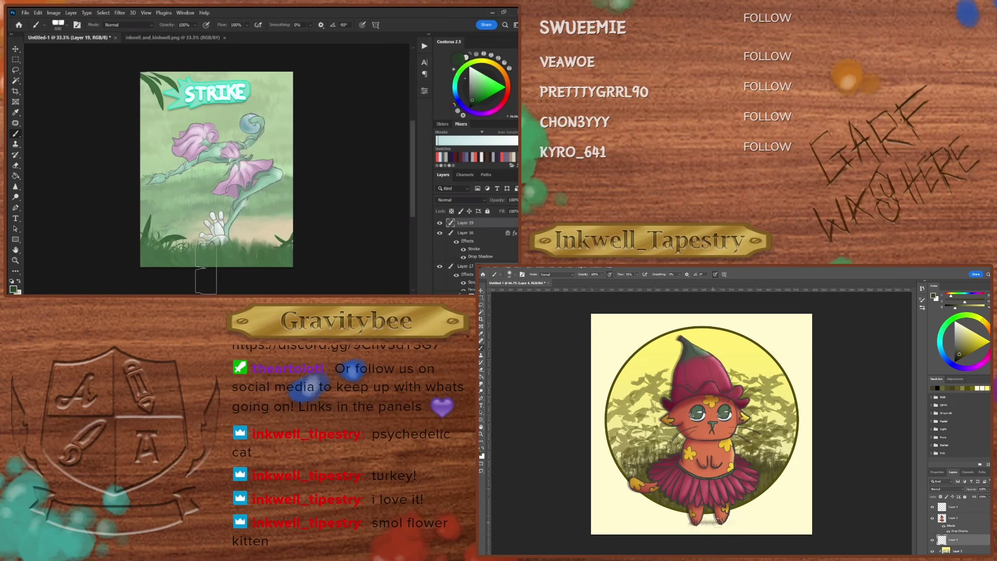
drag(156, 260, 166, 214)
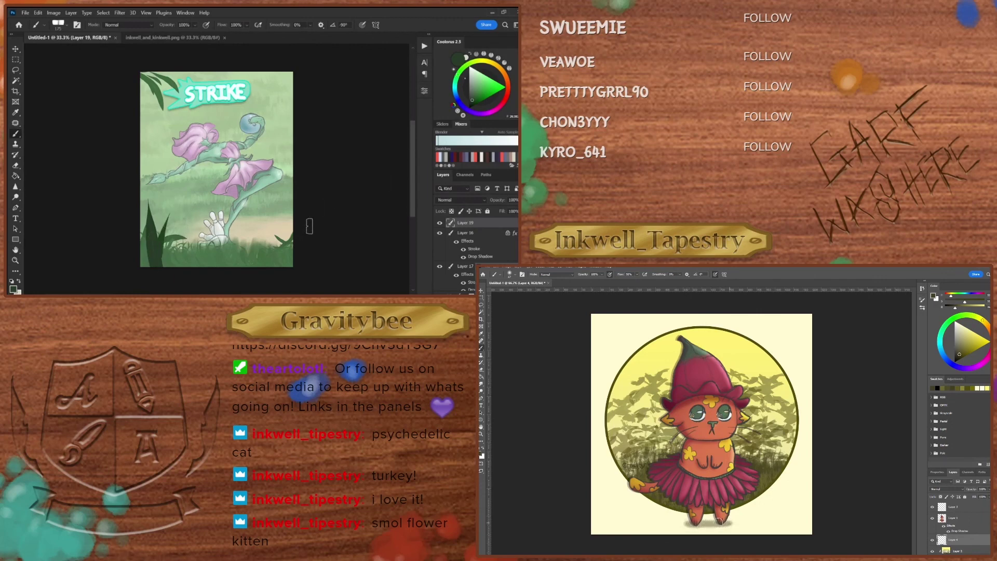
Step: Paint tall dark green blades along the bowling illustration's lower-right edge, undoing the first oversized stroke
drag(294, 198, 250, 133)
key(ctrl+z)
drag(291, 228, 274, 181)
drag(294, 220, 291, 147)
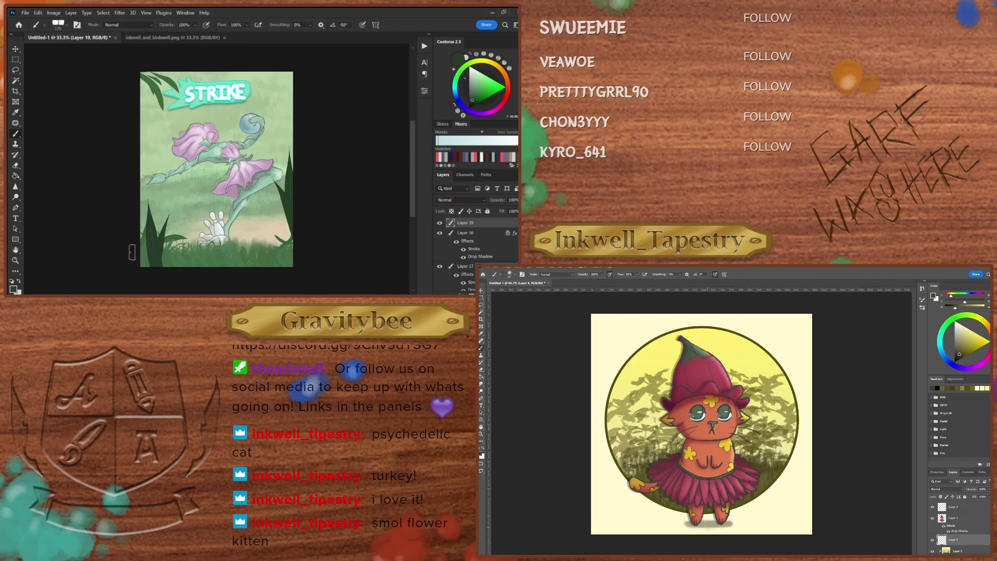
drag(140, 244, 178, 152)
drag(109, 221, 179, 138)
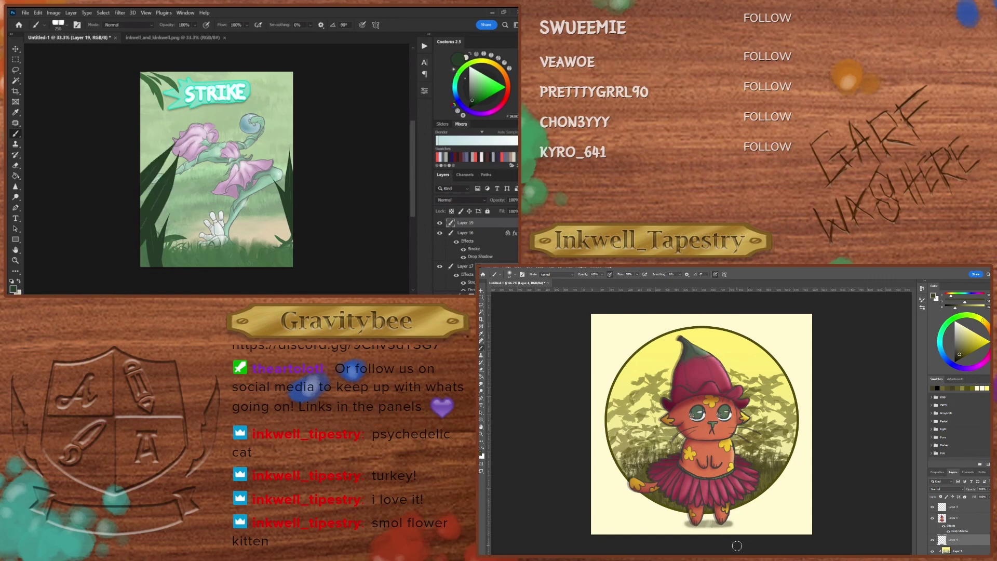
drag(116, 213, 168, 171)
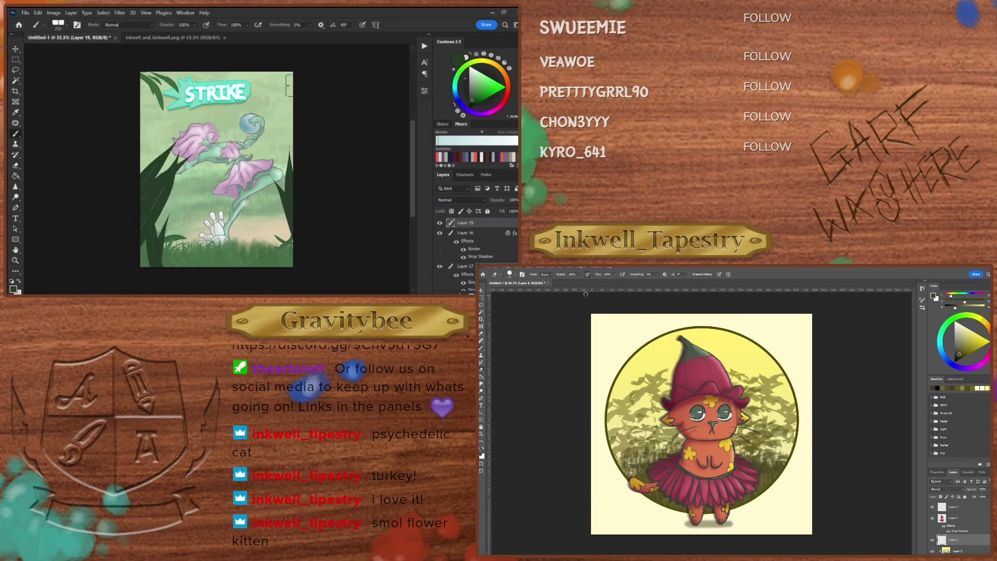
key(ctrl+z)
key(ctrl+z)
key(ctrl+z)
drag(143, 246, 186, 200)
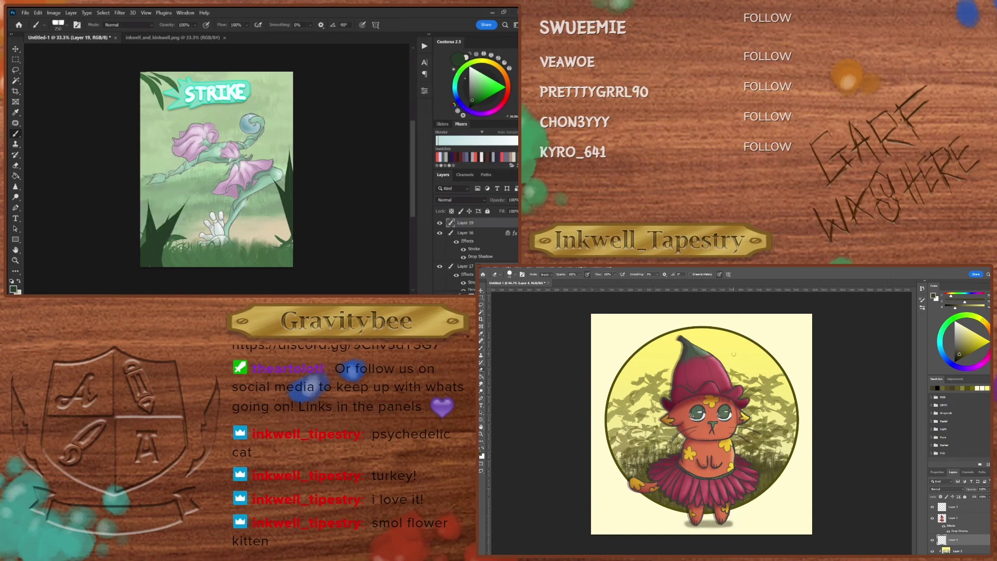
key(ctrl+z)
Step: Paint long blades from the bowling illustration's lower-left corner across the pins and in its upper-left corner, and ready the Brush on the cat's layer
drag(145, 253, 218, 228)
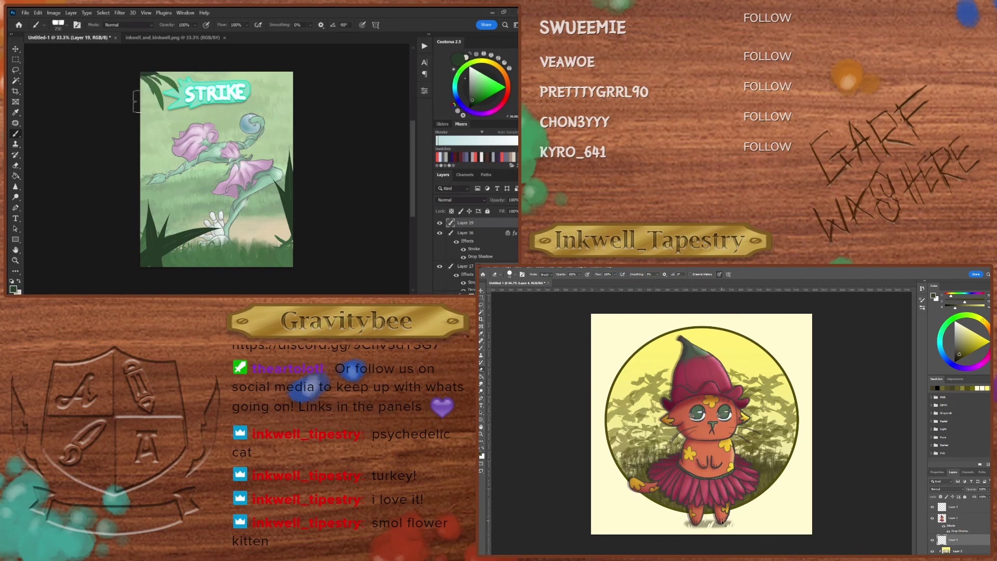
click(482, 346)
drag(158, 76, 141, 122)
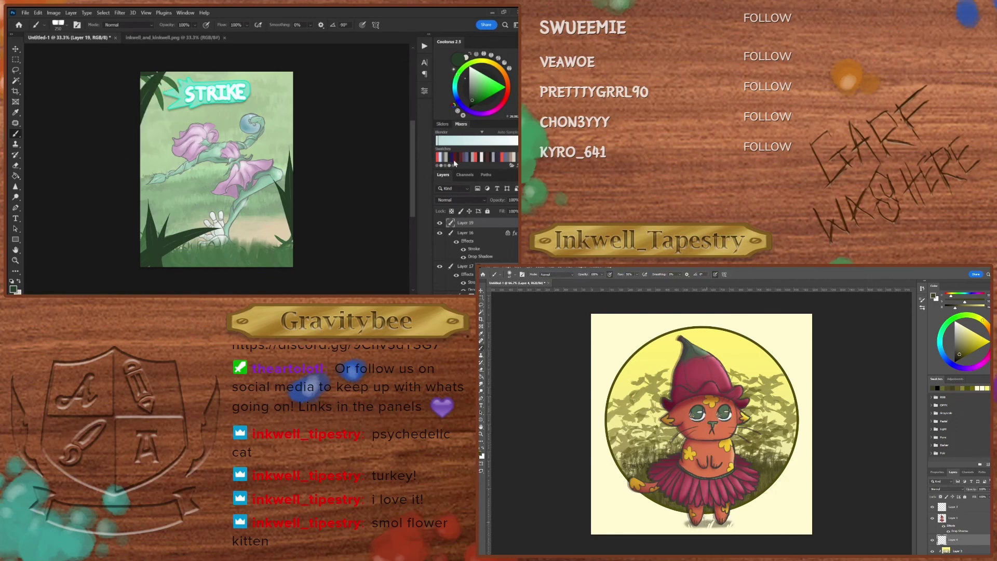
Step: Pick a near-black green and layer darker blades over both lower corners of the bowling illustration
click(472, 107)
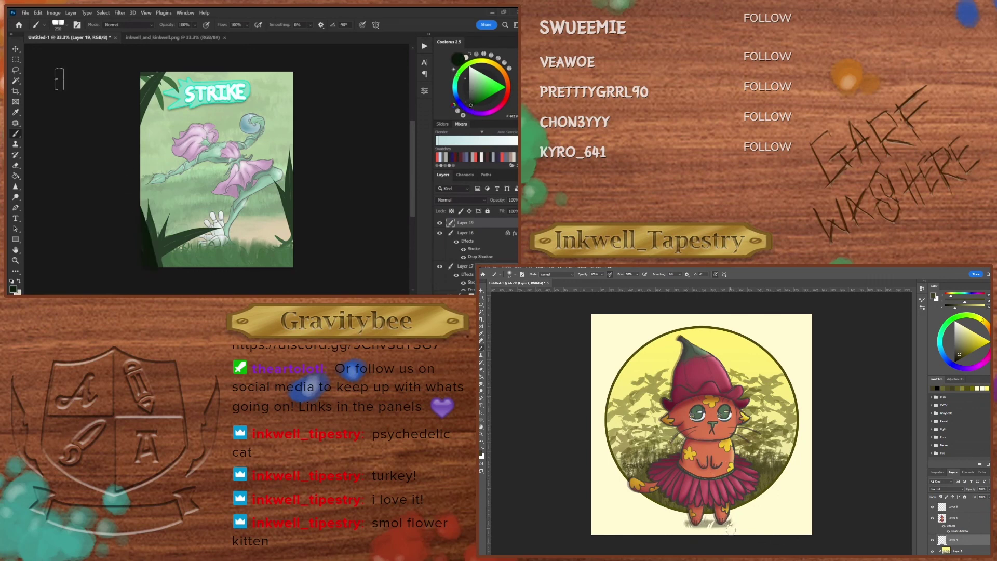
drag(148, 267, 143, 207)
drag(291, 268, 263, 223)
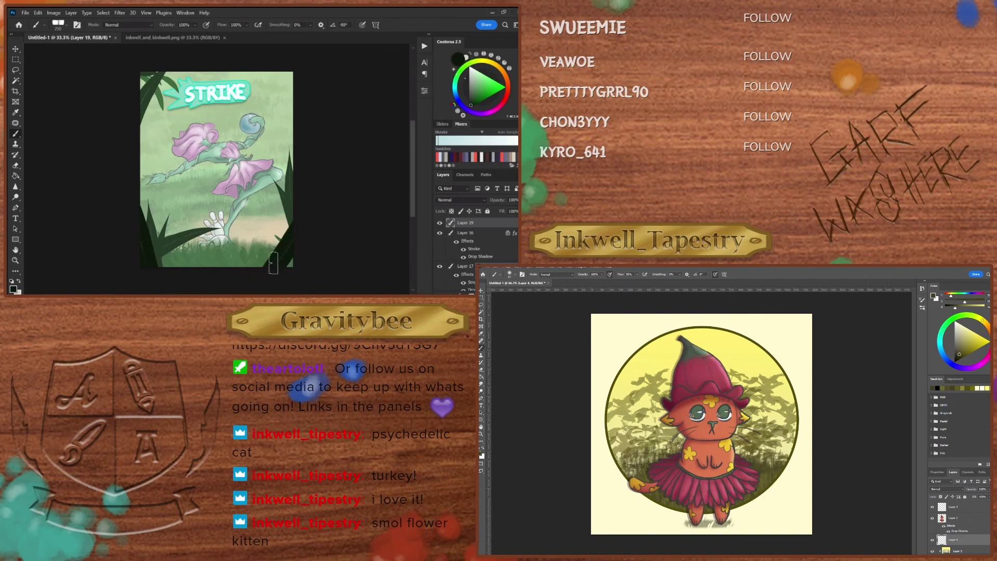
drag(263, 265, 290, 189)
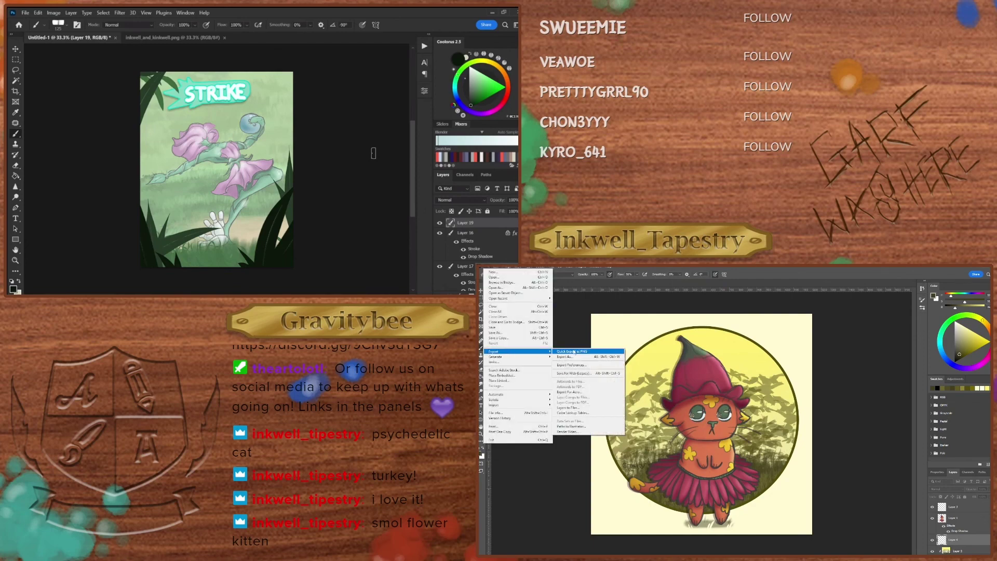
Step: Set the foreground foliage layer's blend mode to Multiply, and try an opacity of 82%
click(461, 200)
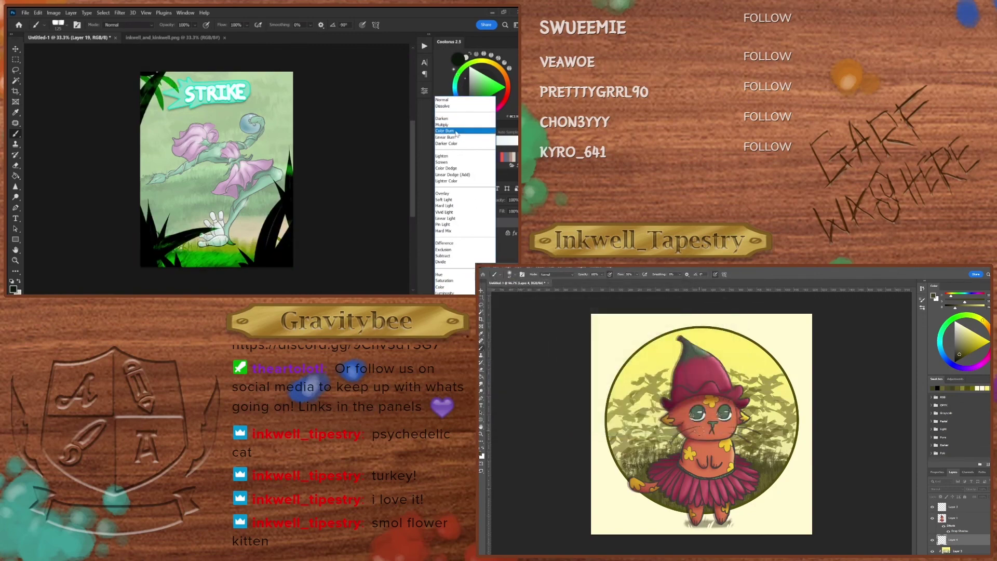
click(455, 127)
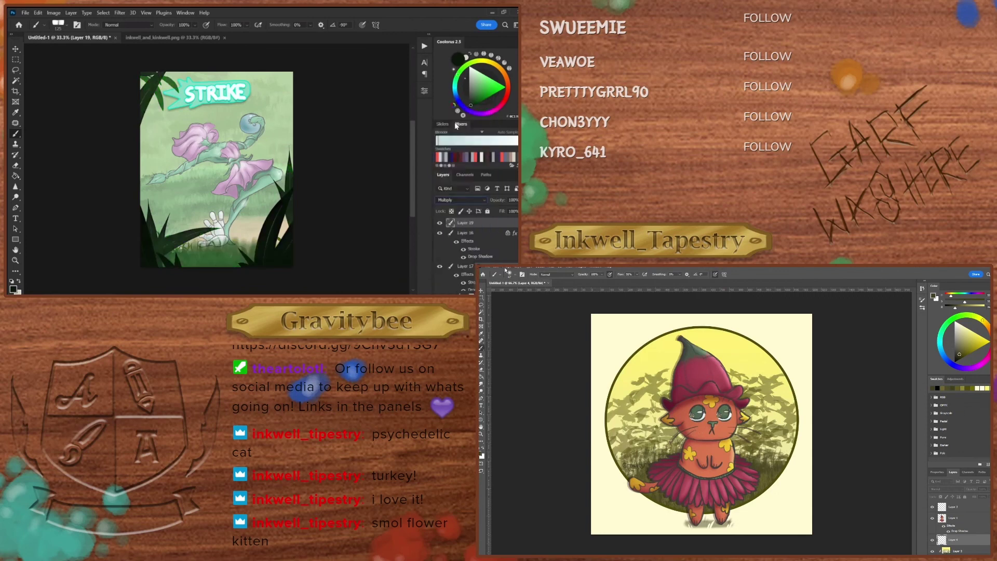
click(517, 200)
drag(519, 210, 516, 210)
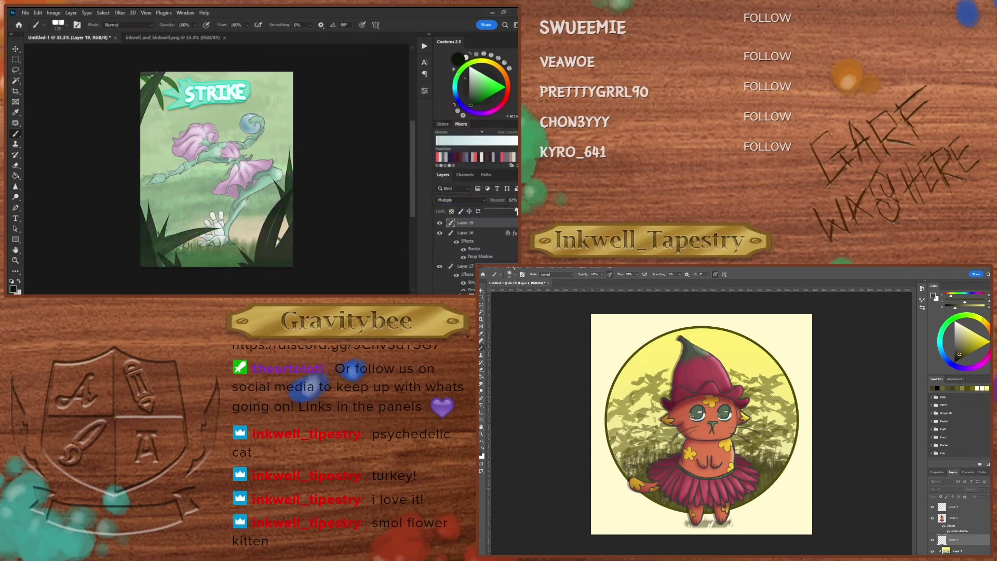
key(Escape)
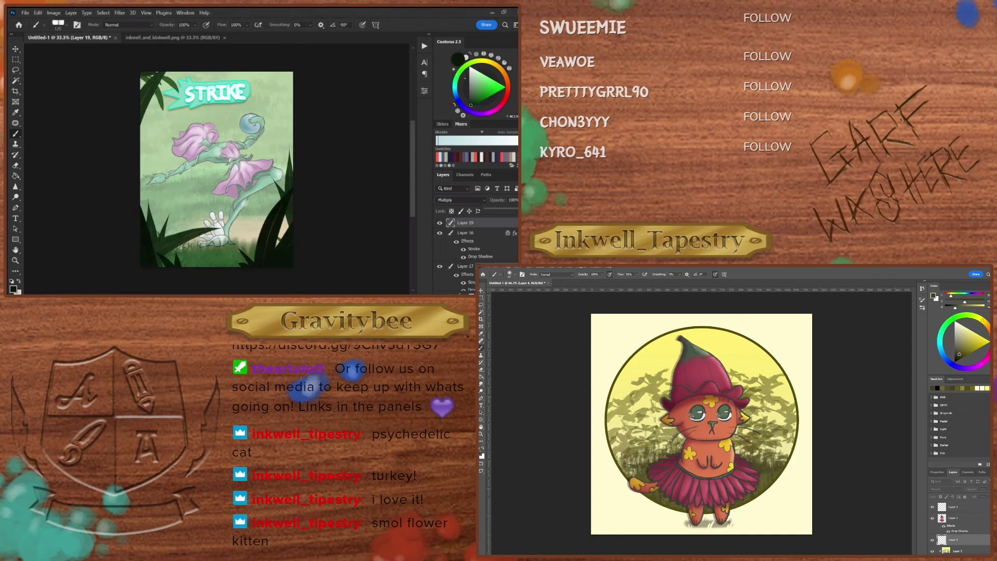